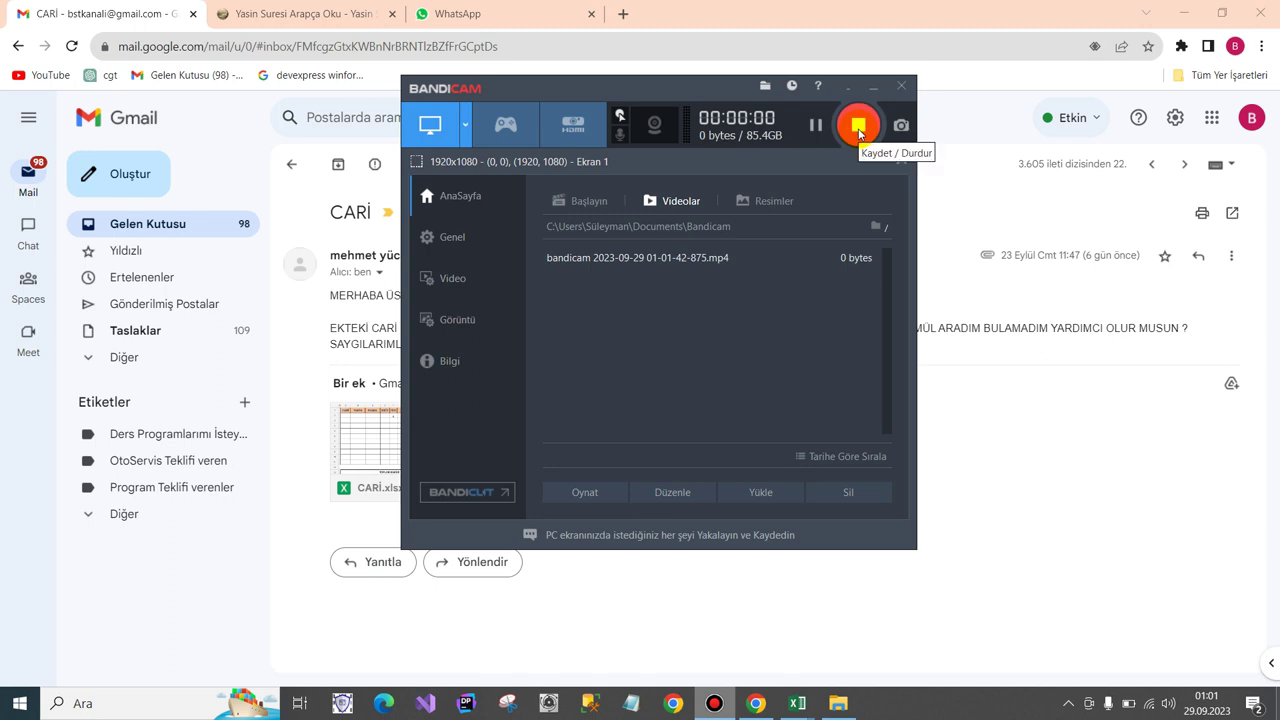
Step: Minimize the recorder and download the CARİ.xlsx Gmail attachment as CARİ (4).xlsx
left_click(874, 90)
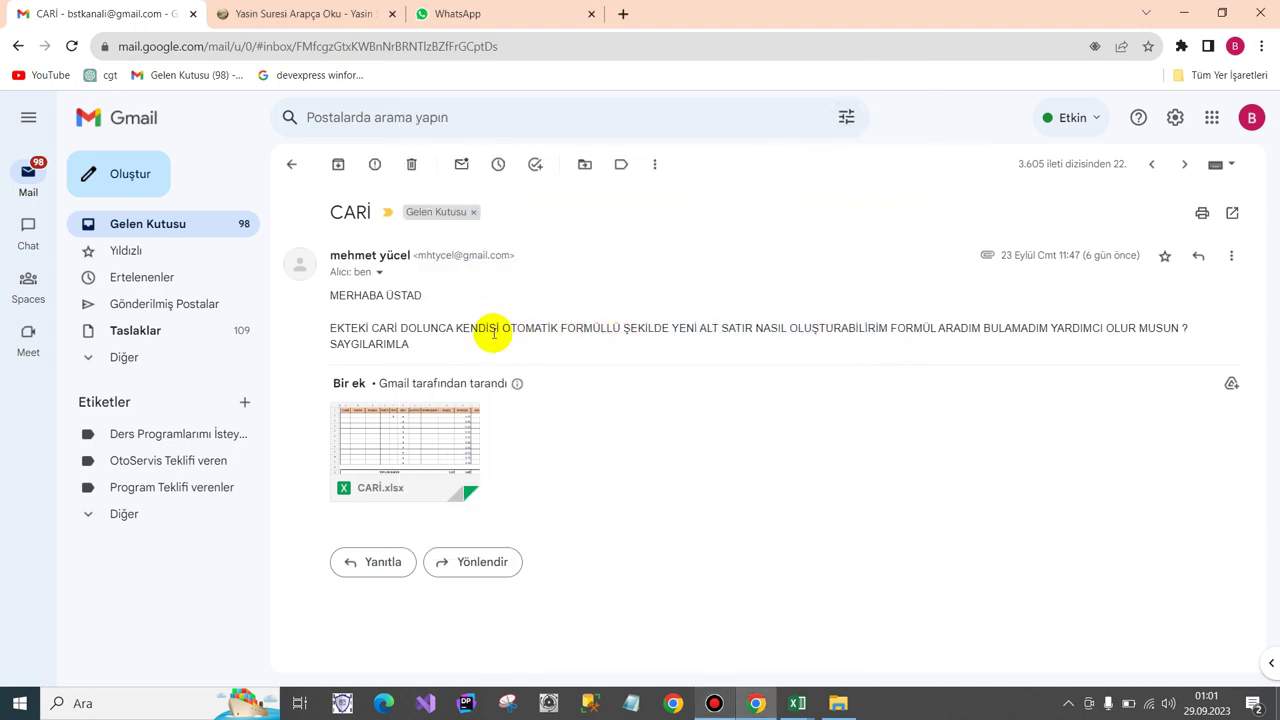
mouse_move(474, 414)
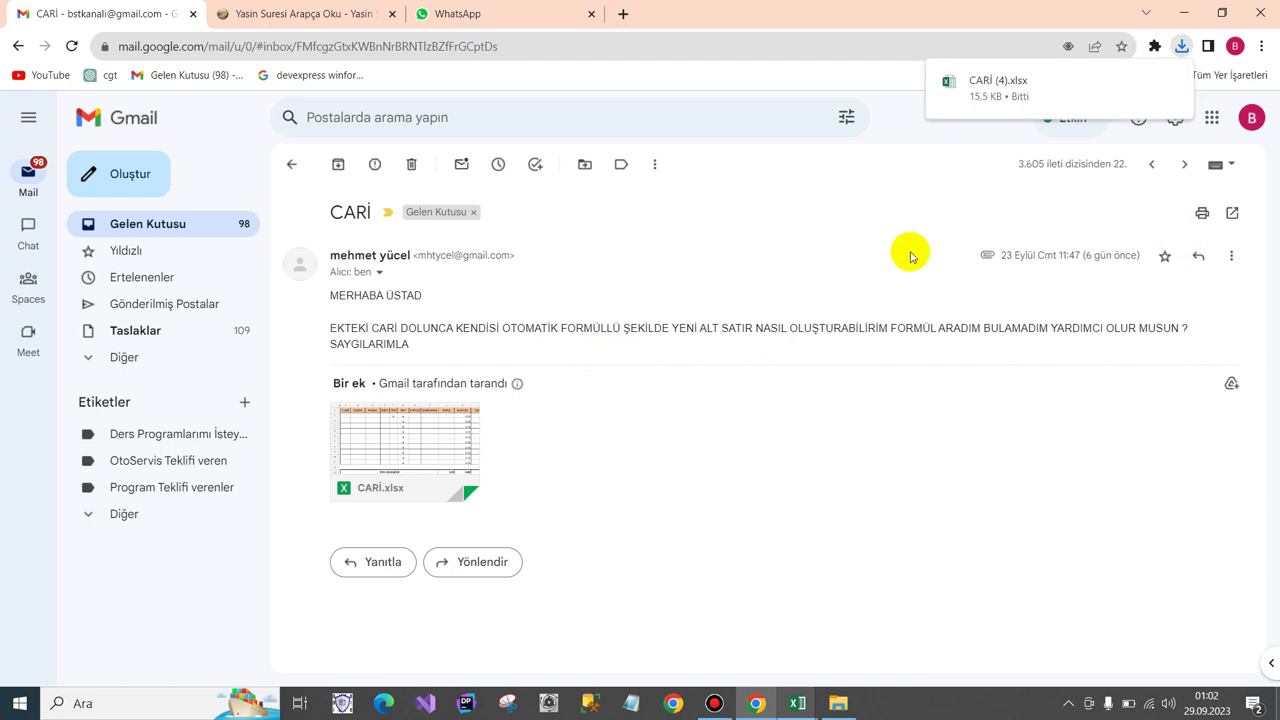
Step: Open CARİ (4).xlsx, enable editing, and check the NET and ALACAK formulas in G2 and K2
left_click(1039, 88)
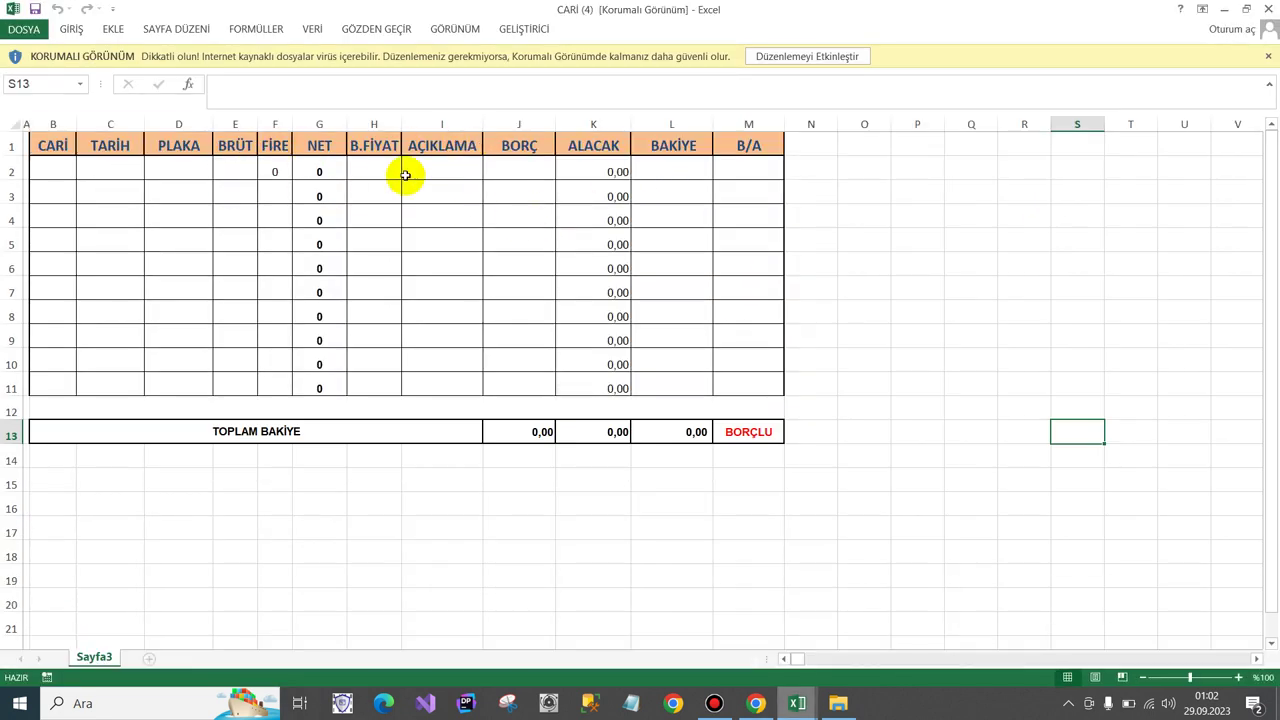
left_click(828, 60)
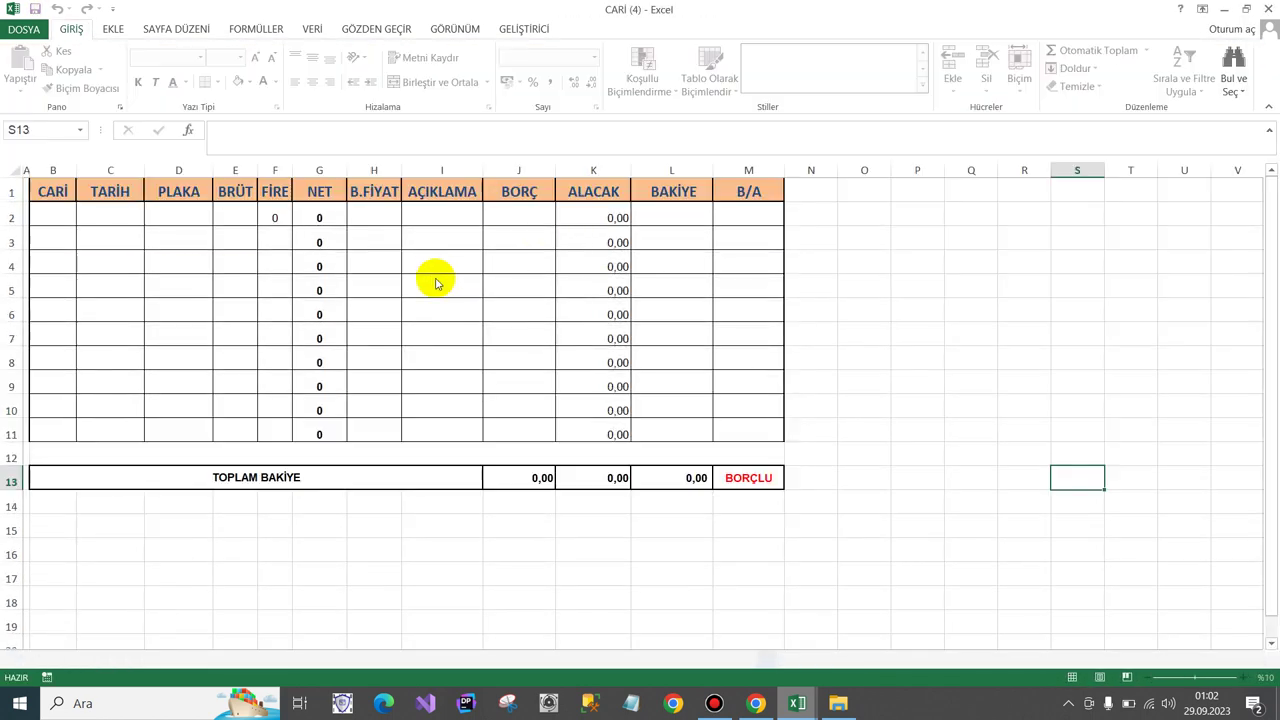
left_click(425, 262)
left_click(313, 217)
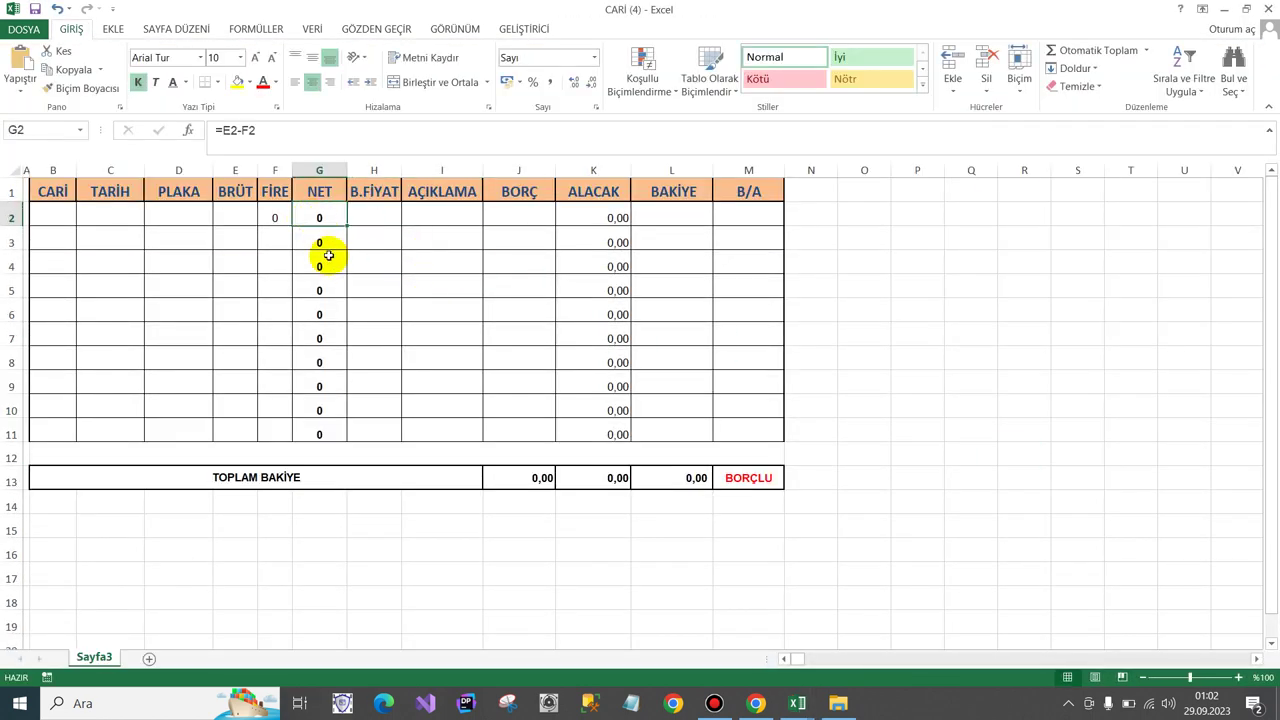
left_click(612, 222)
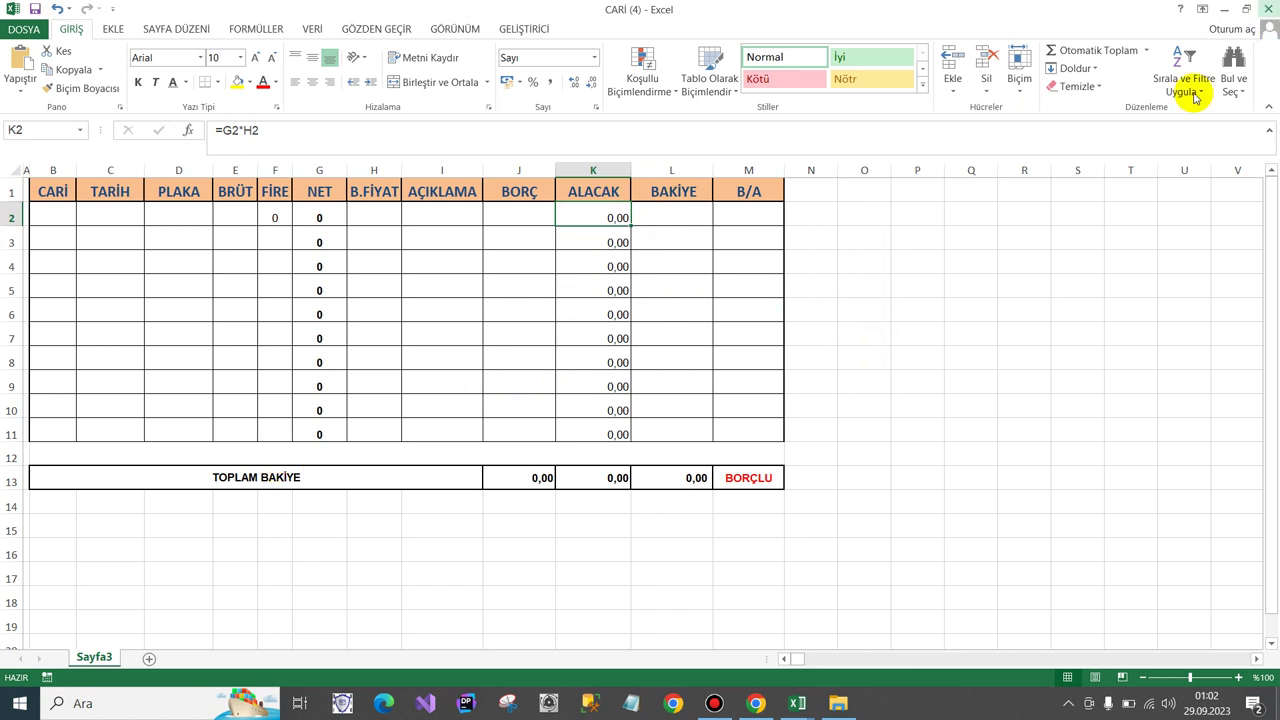
Step: Glance at the CARİ (3) workbook, then return to CARİ (4)
mouse_move(796, 703)
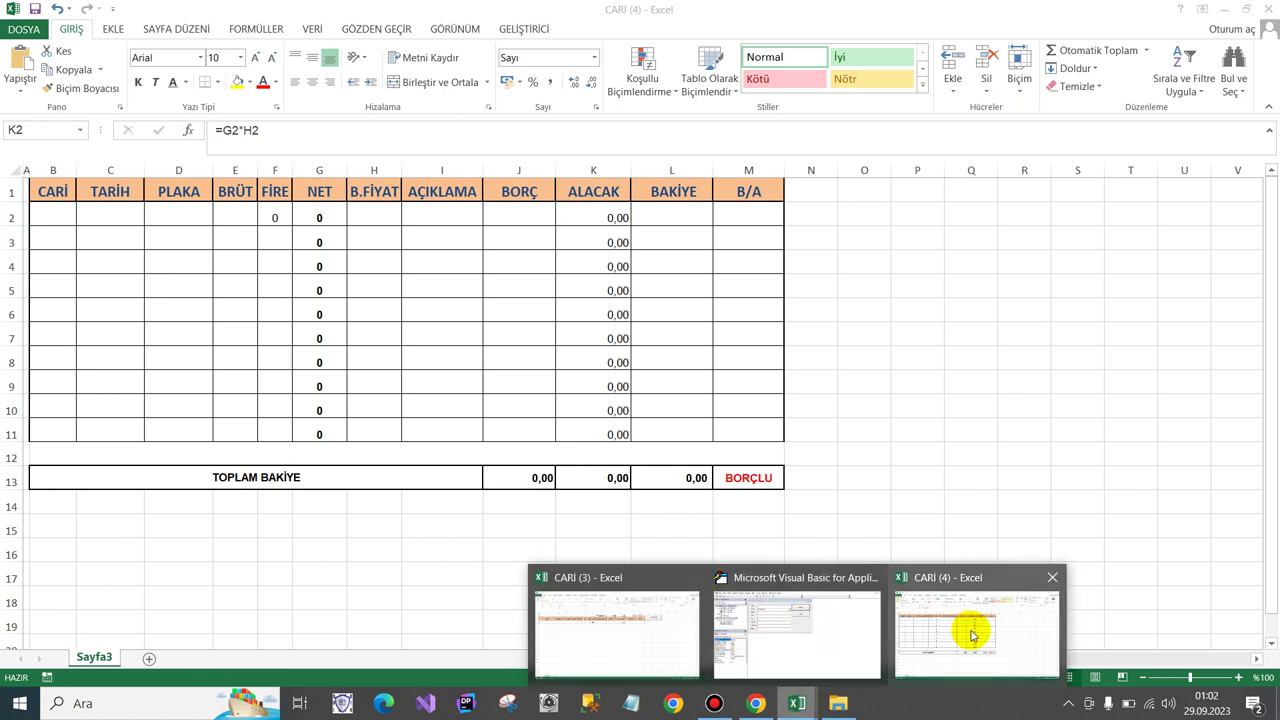
left_click(649, 640)
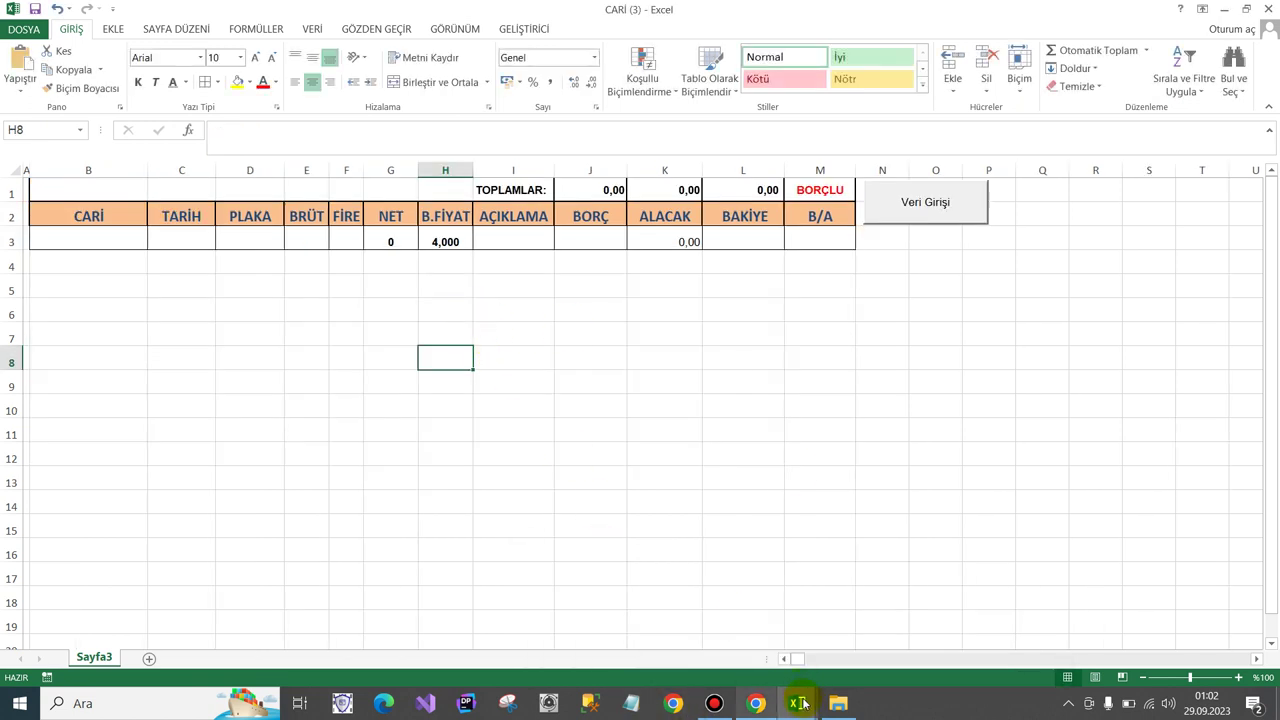
mouse_move(800, 703)
left_click(918, 621)
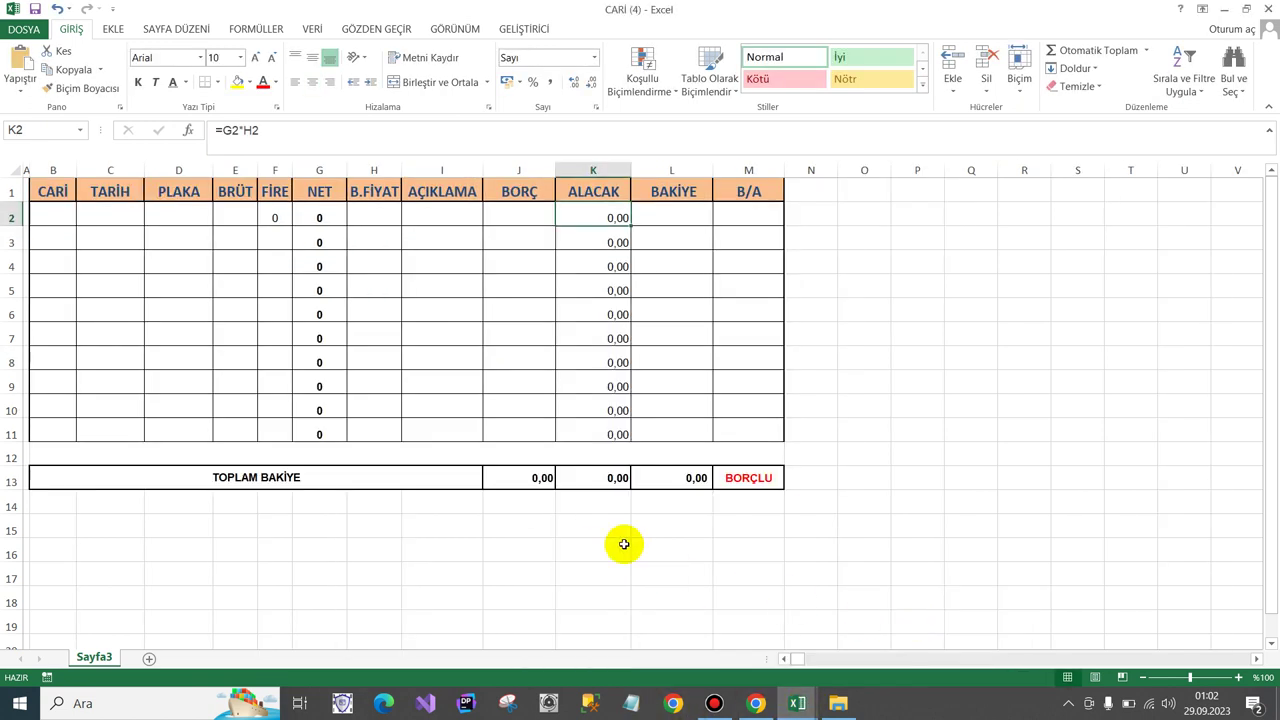
Step: Insert a blank row 1 and move the TOPLAM BAKİYE totals row up into it
right_click(15, 189)
left_click(80, 301)
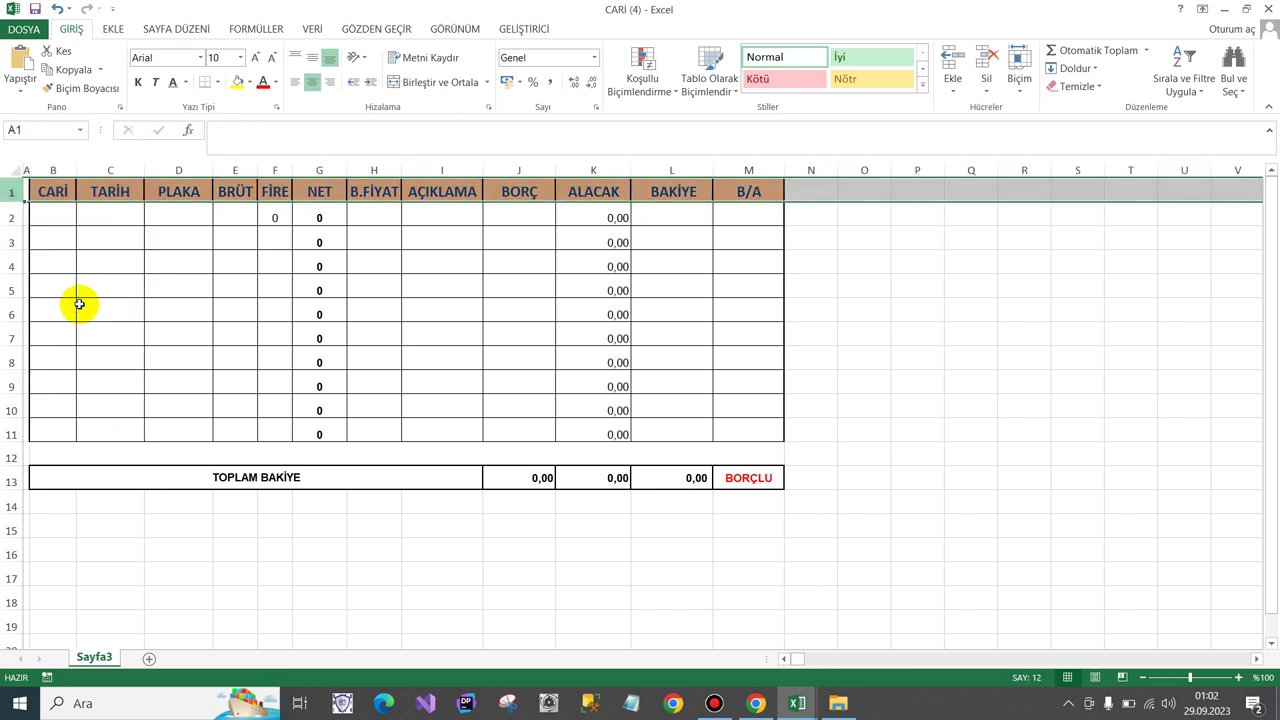
left_click(12, 505)
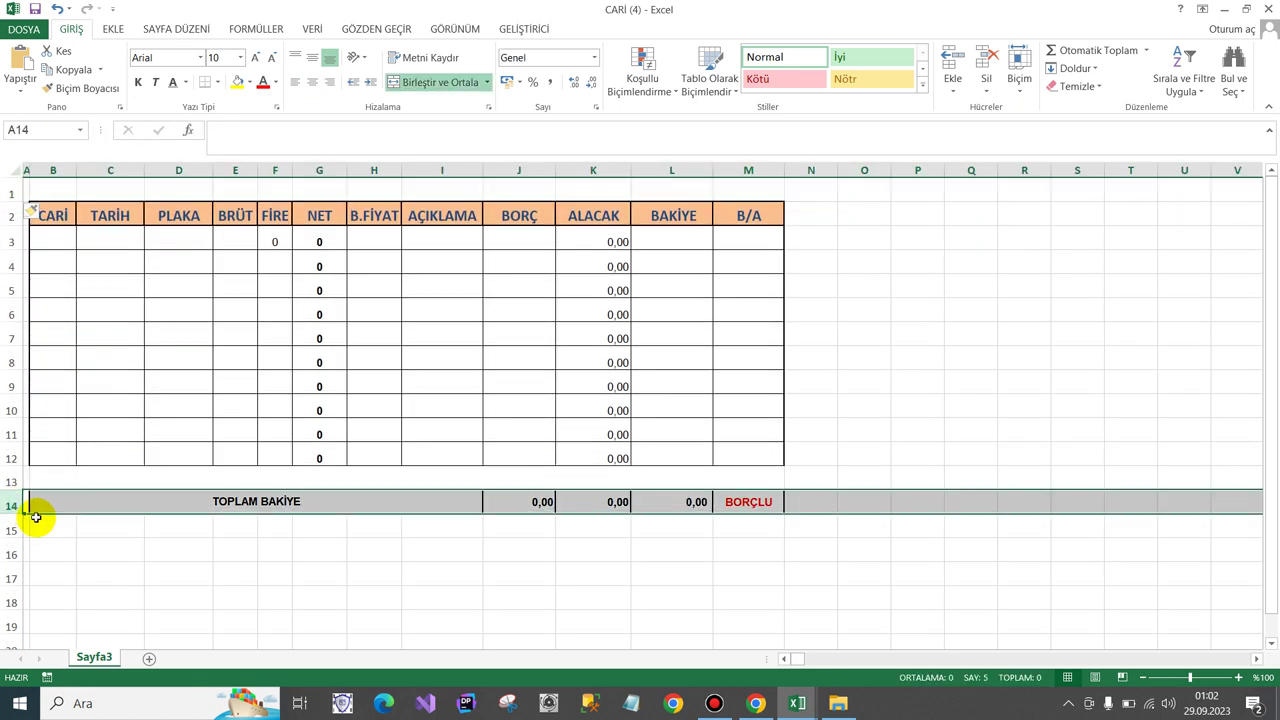
left_click_drag(40, 515, 63, 185)
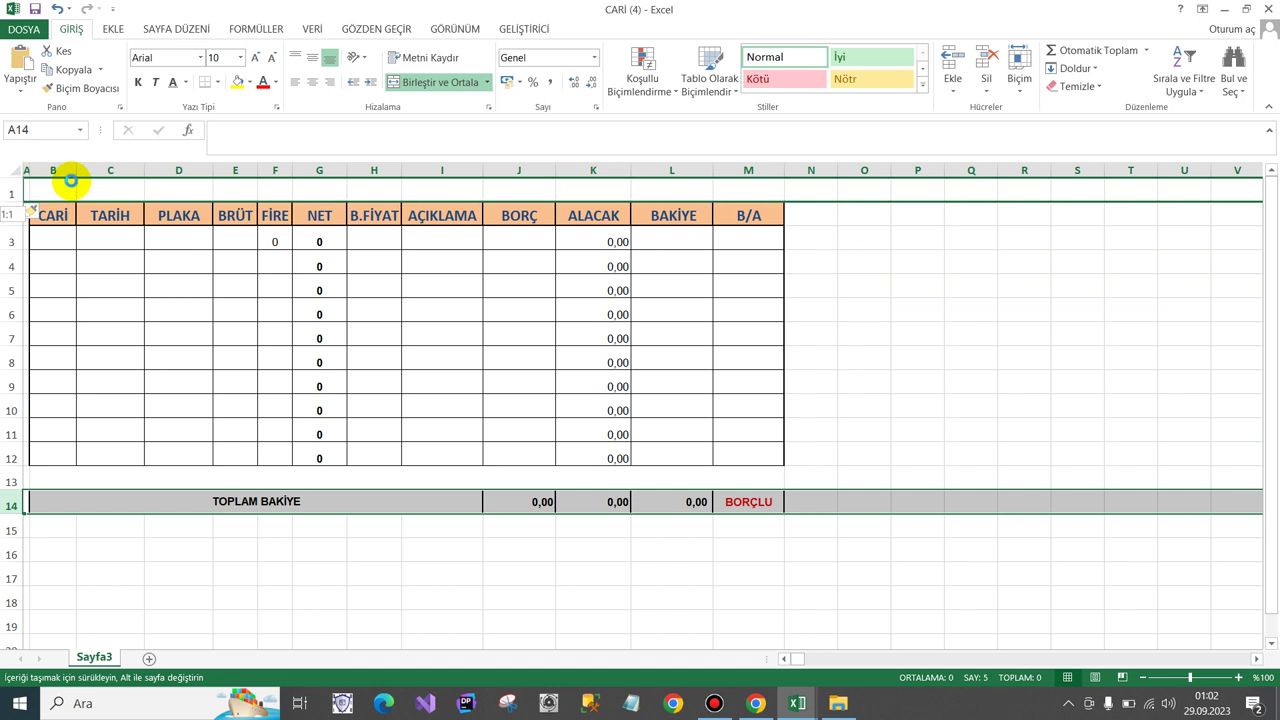
left_click(771, 291)
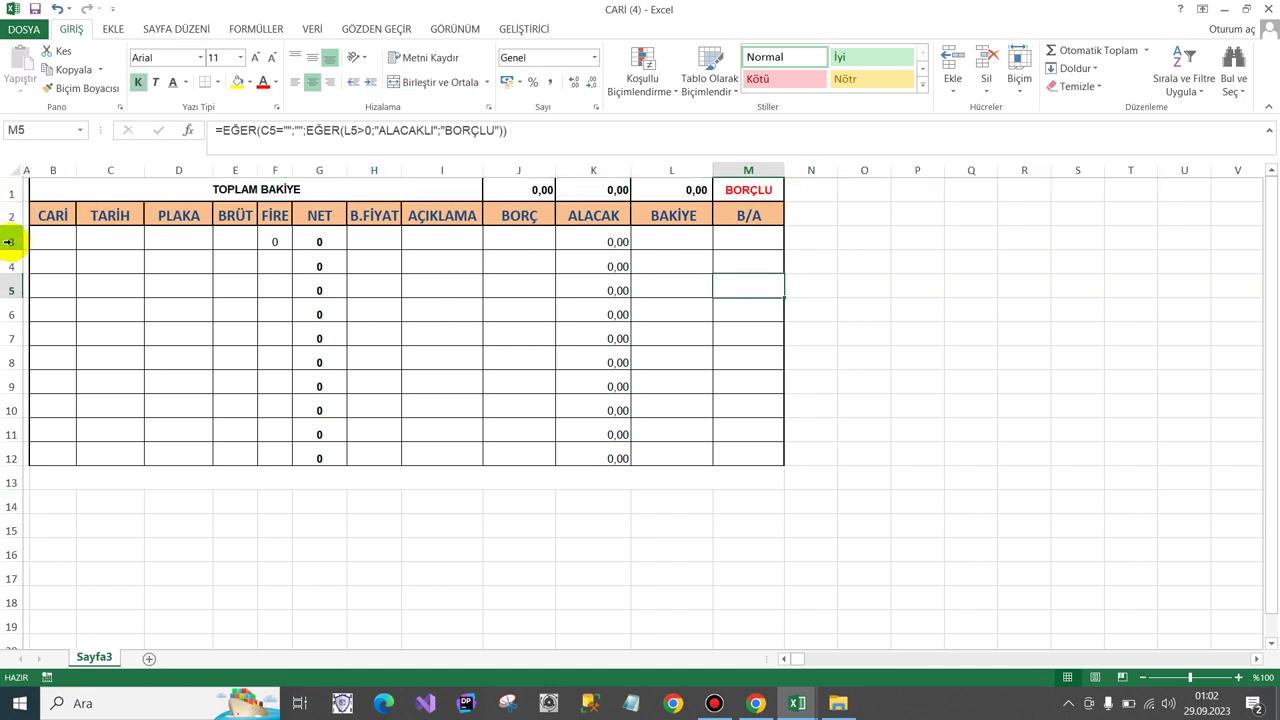
Step: Delete rows 4 through 12, leaving a single data row under the headers
left_click_drag(12, 262, 371, 457)
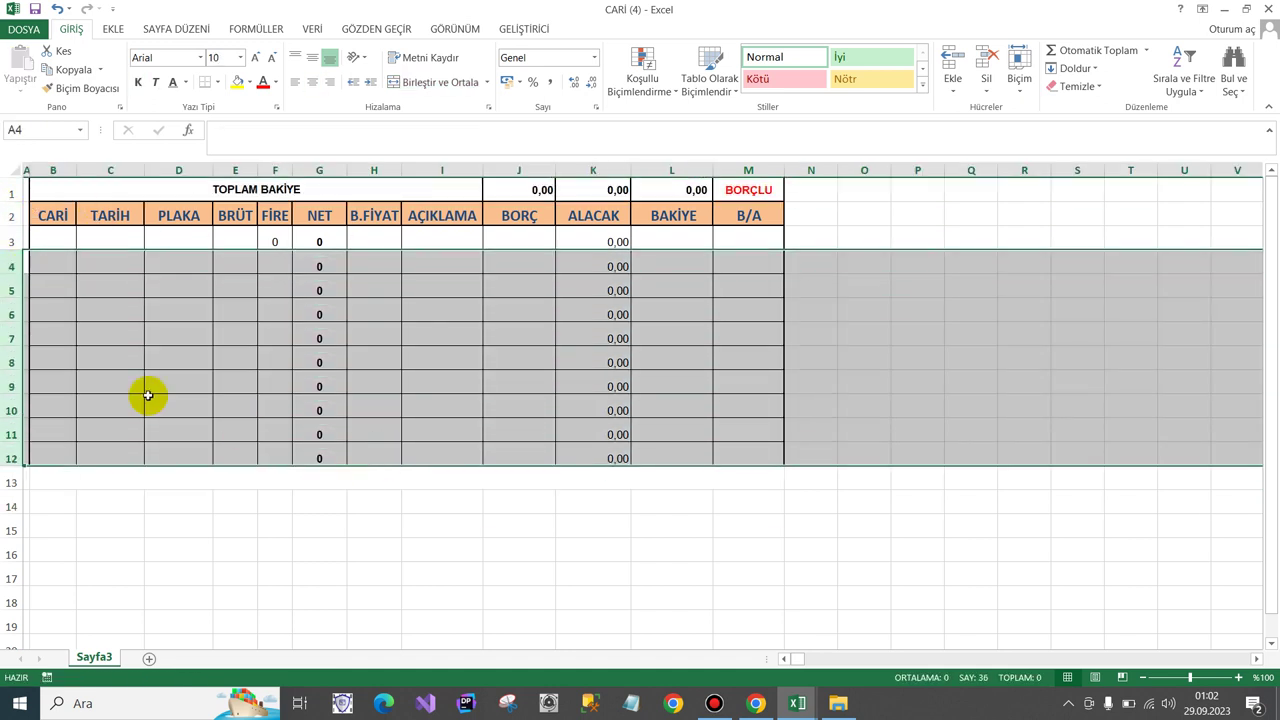
right_click(14, 268)
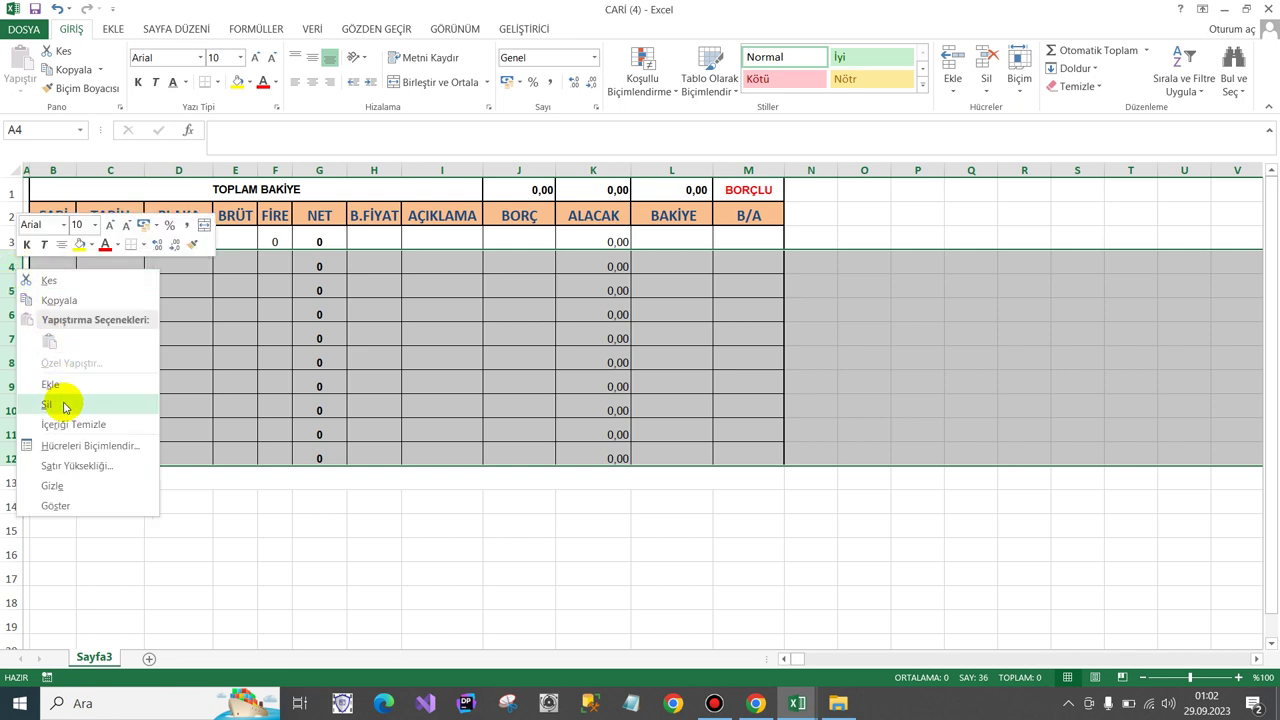
left_click(51, 404)
left_click(496, 320)
left_click(745, 243)
left_click(862, 212)
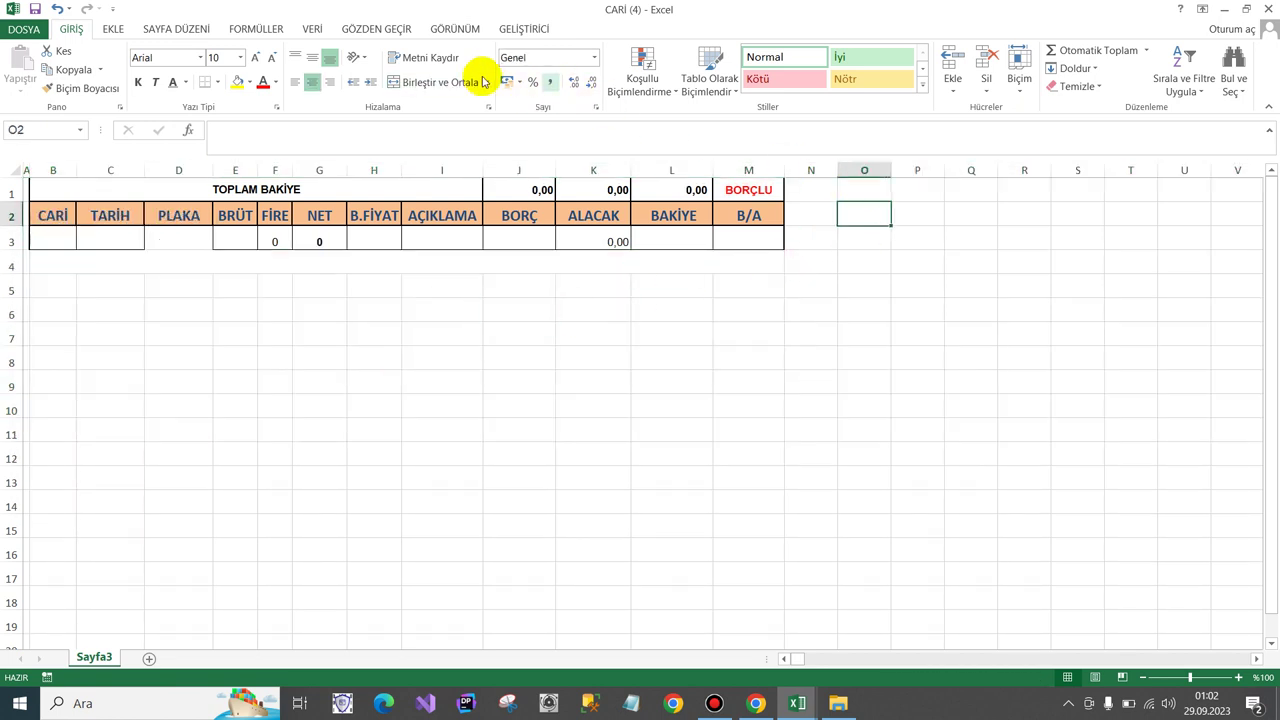
left_click(526, 29)
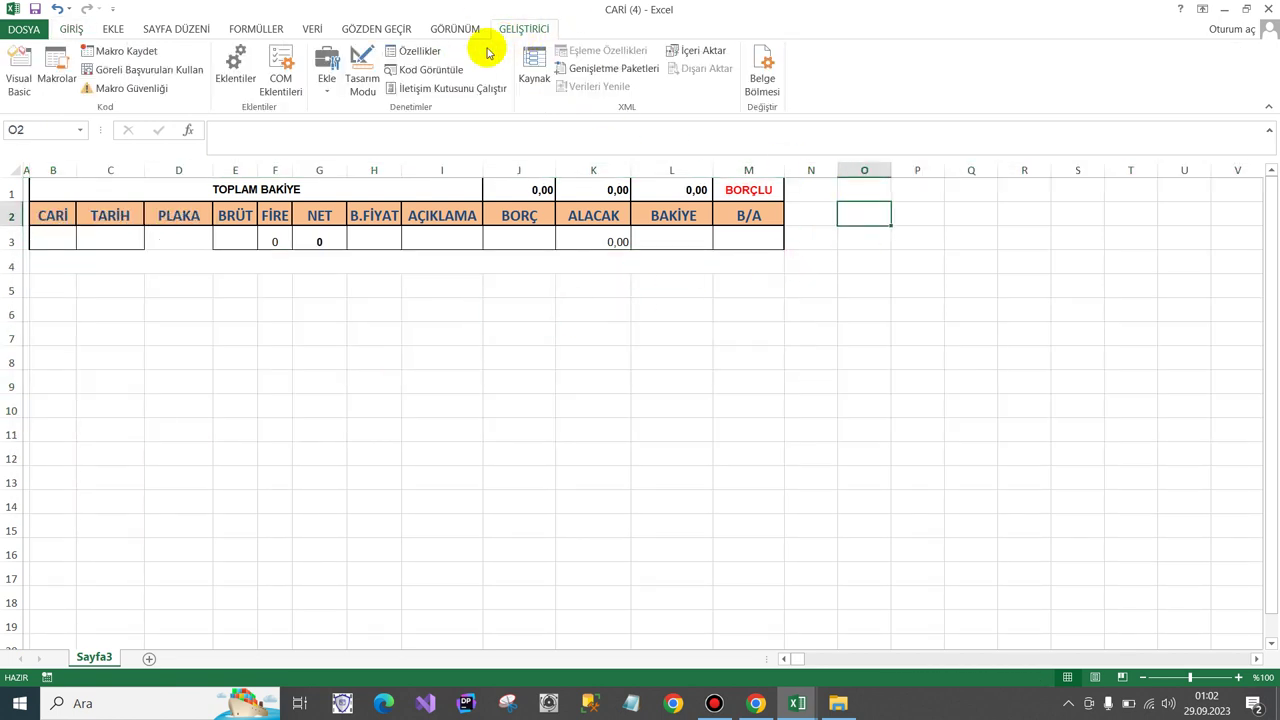
Step: Draw an ActiveX command button over N1:Q2, caption it Veri Girişi, and open its click code
left_click(328, 100)
left_click(320, 176)
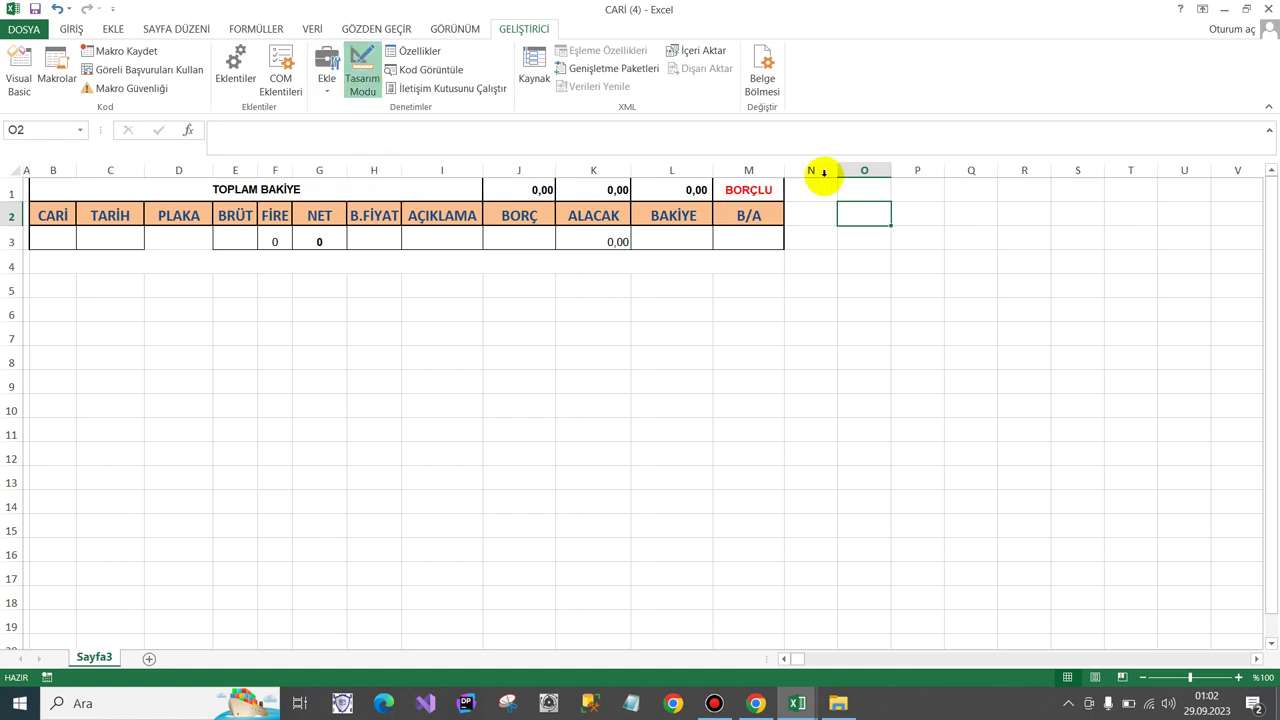
left_click_drag(813, 187, 968, 229)
left_click(414, 50)
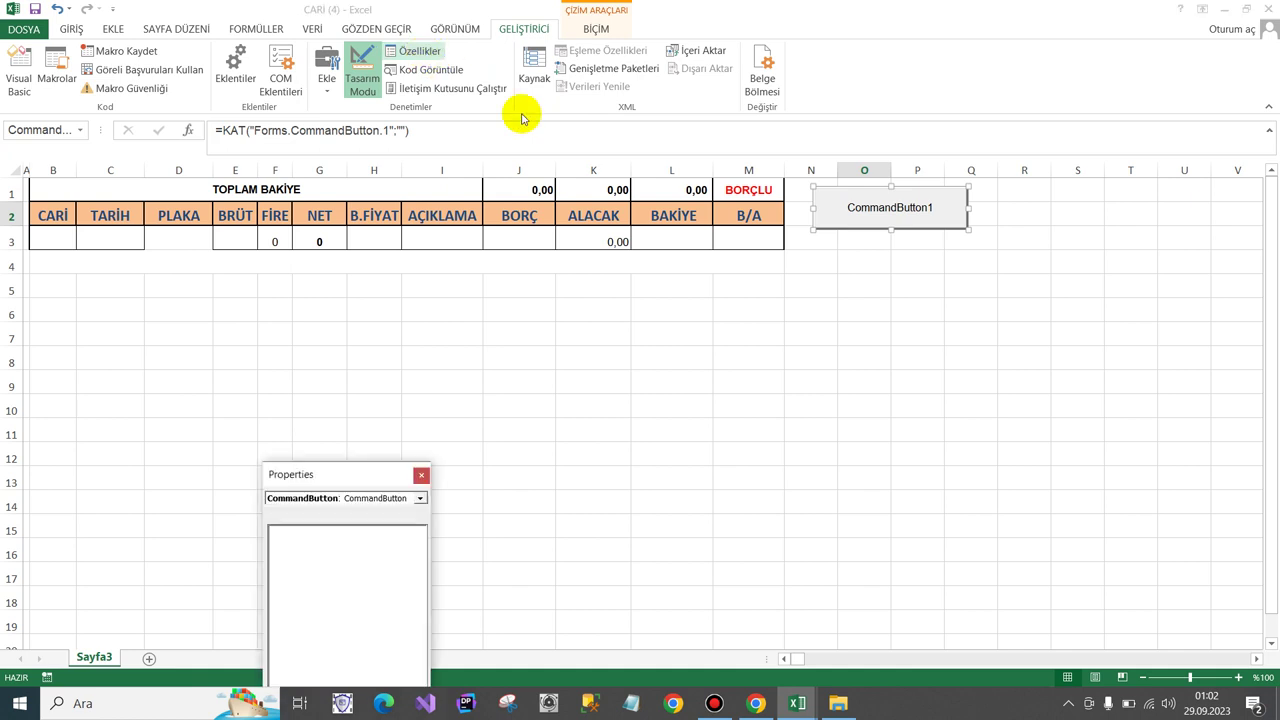
left_click_drag(360, 475, 465, 285)
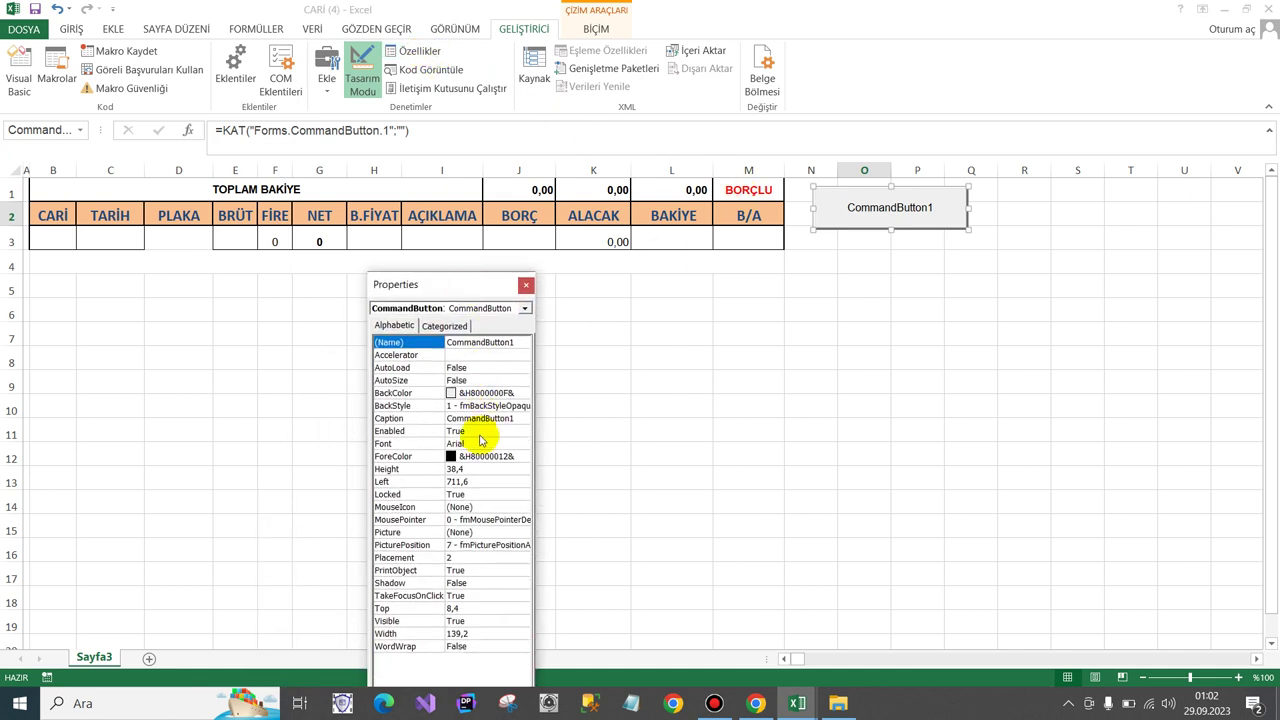
left_click_drag(489, 419, 518, 419)
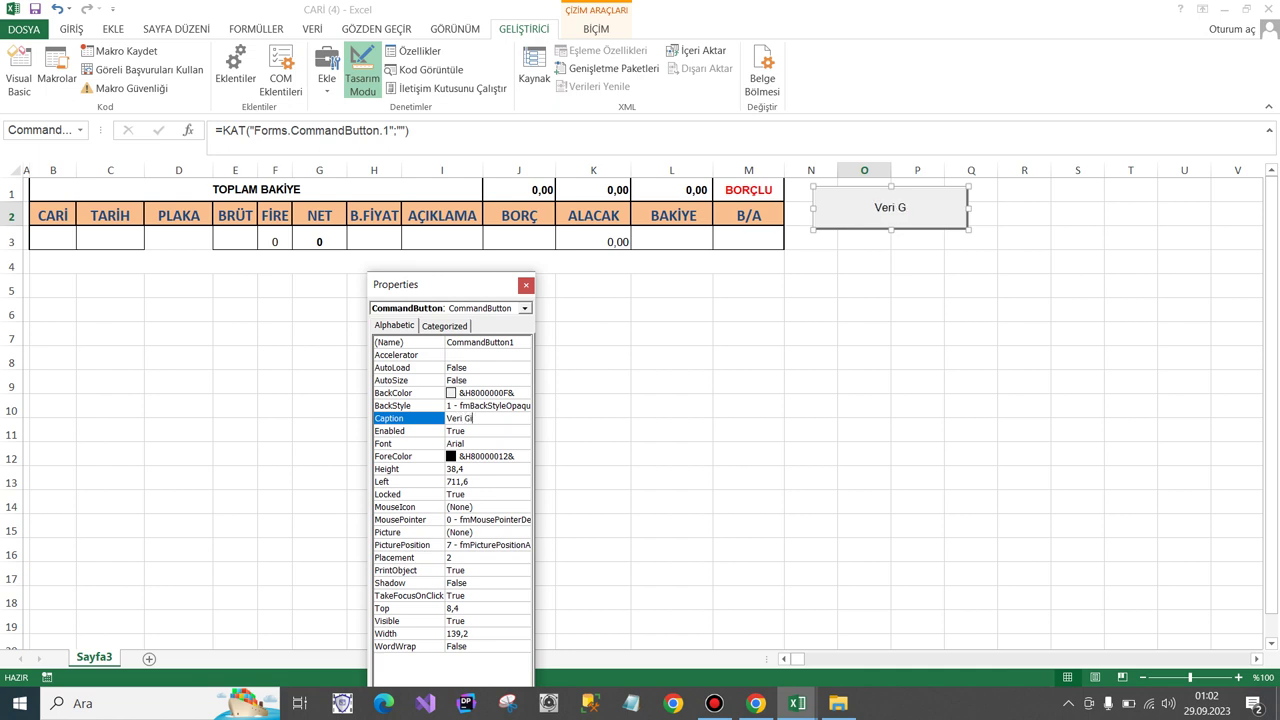
left_click(526, 285)
double_click(890, 205)
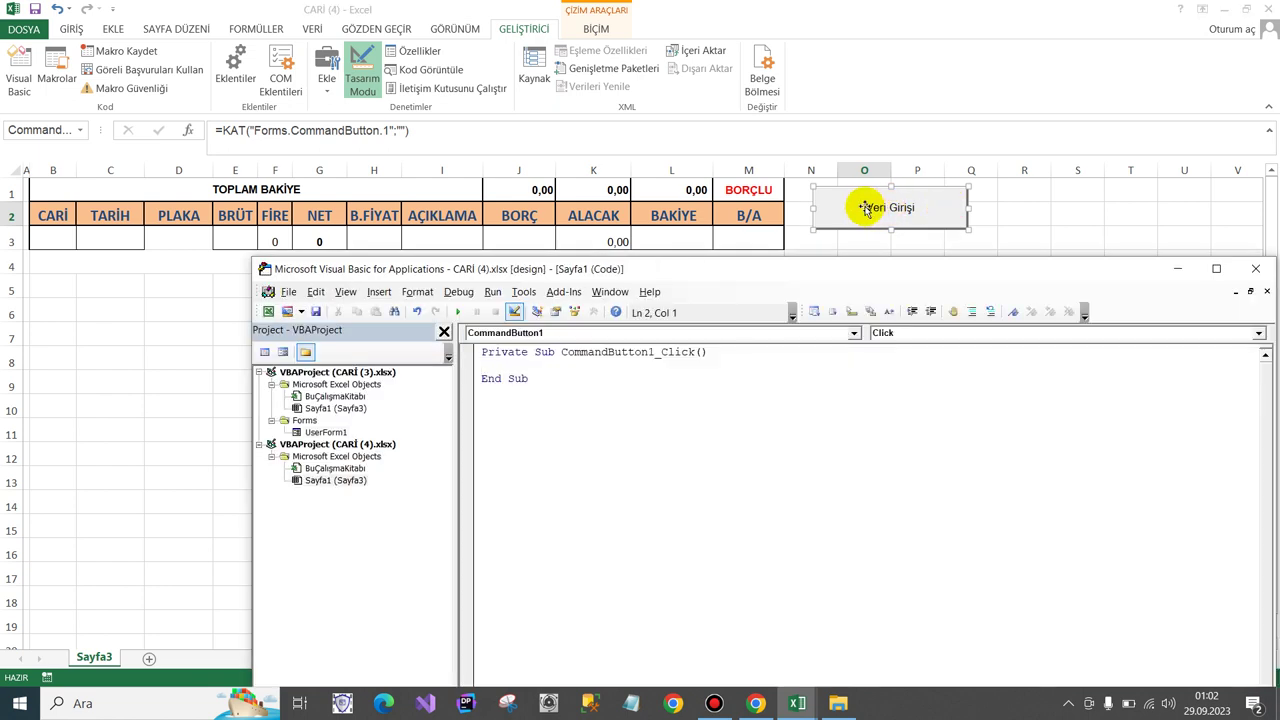
Step: Maximize the VBA editor and add an enlarged blank UserForm1 to the CARİ (4) project
double_click(780, 267)
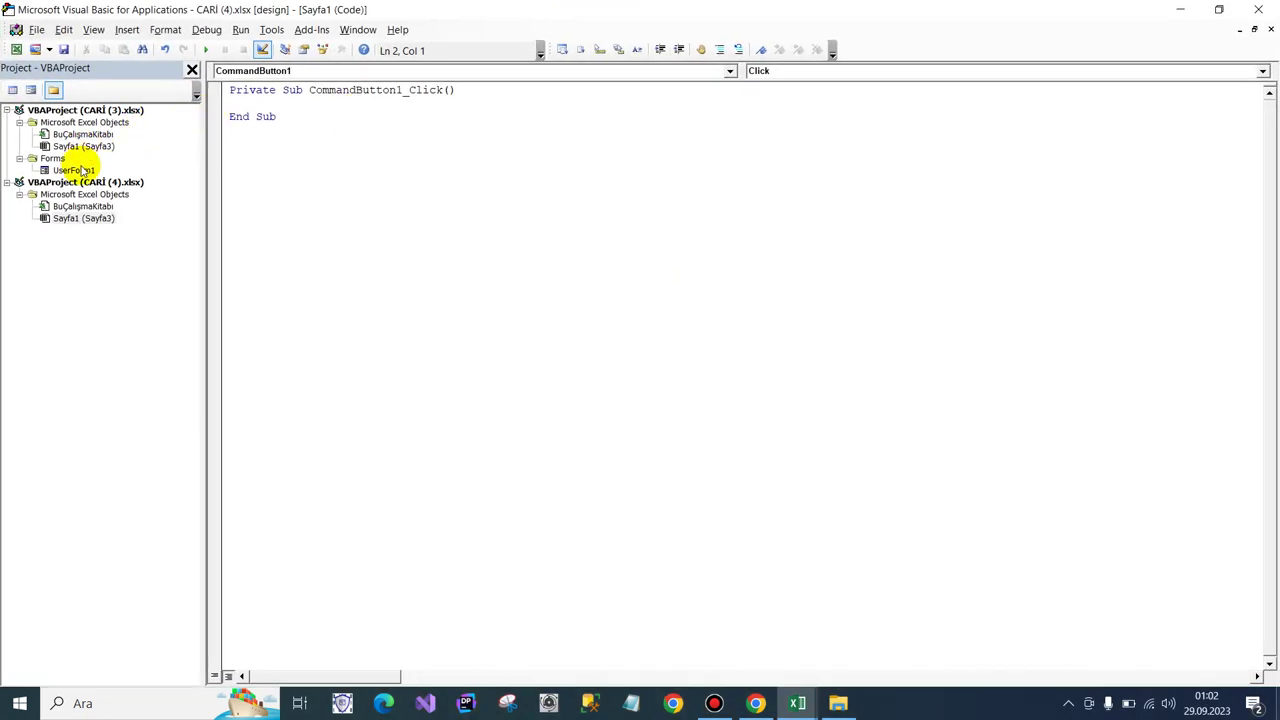
left_click(34, 49)
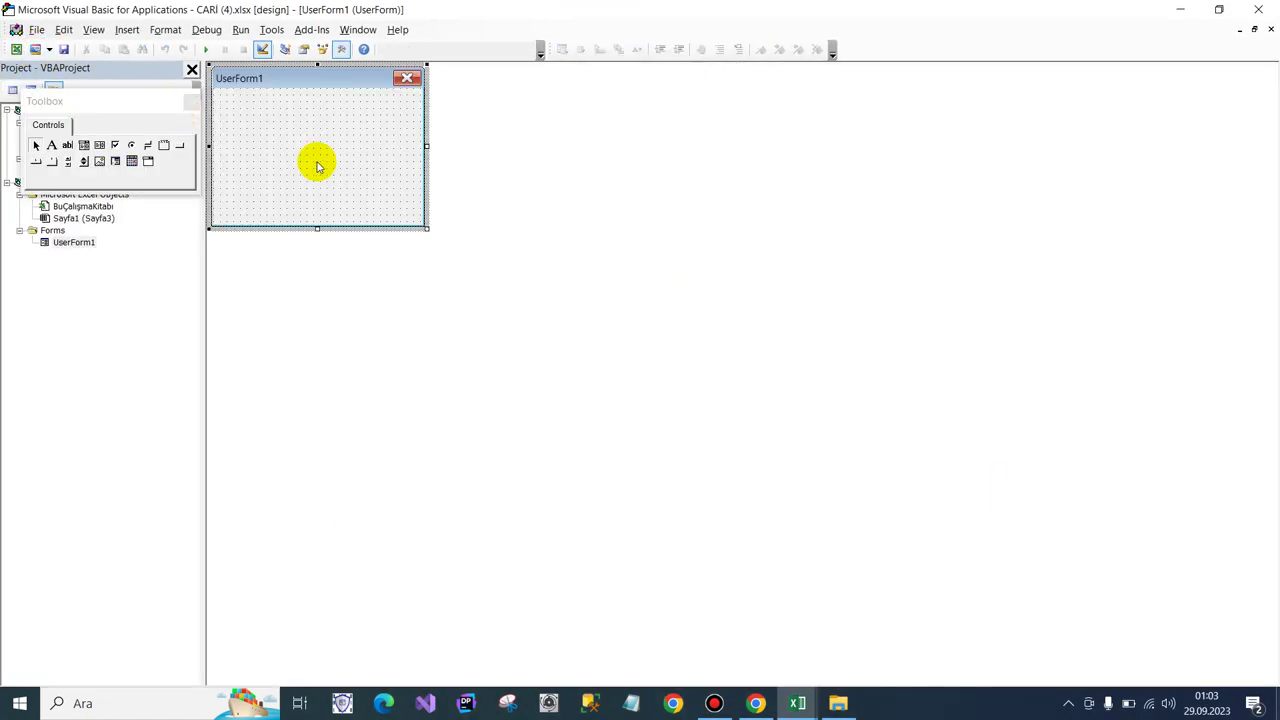
left_click_drag(426, 229, 684, 294)
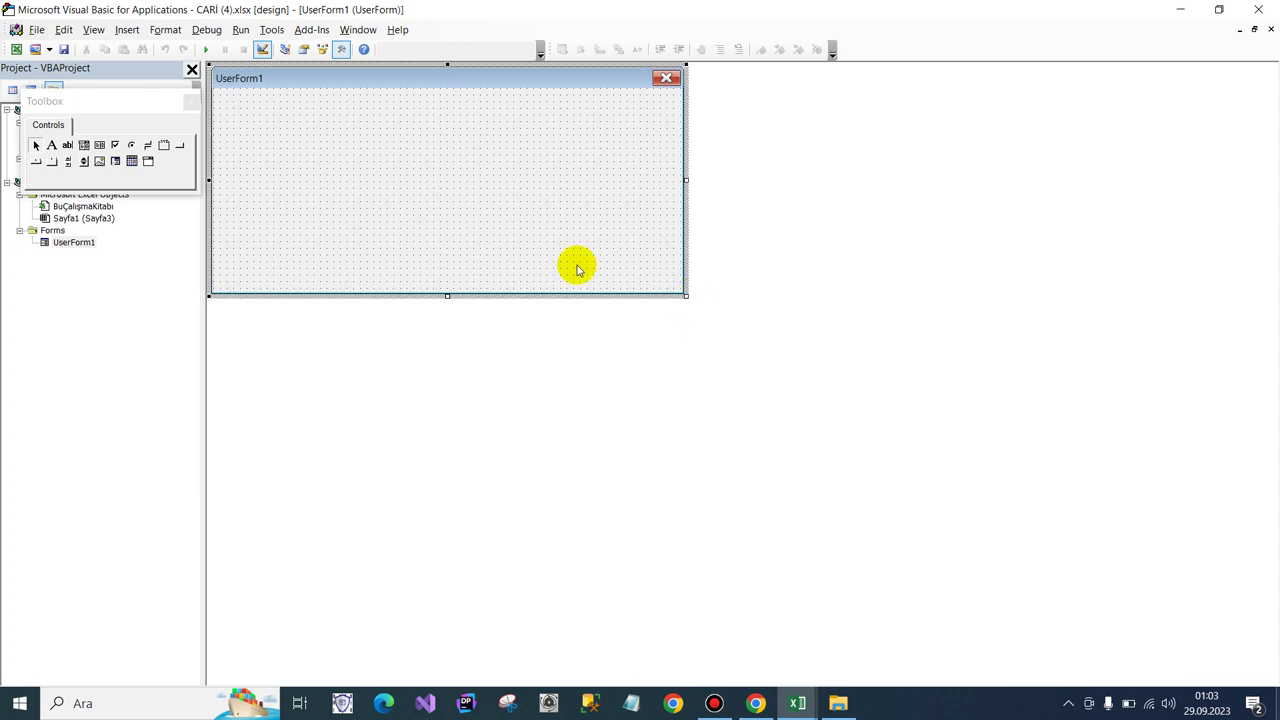
left_click_drag(69, 102, 440, 429)
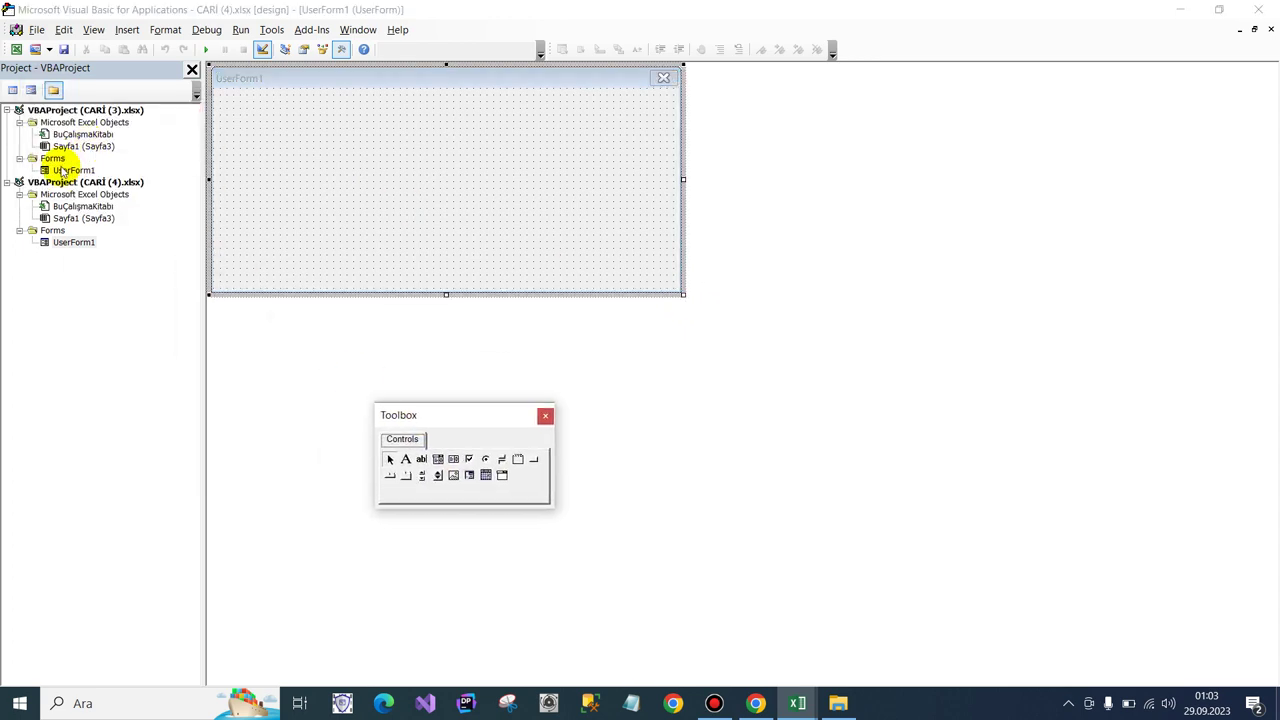
Step: Copy all controls from CARİ (3)'s VERI GIRIS FORMU and paste them top-left into UserForm1
double_click(62, 170)
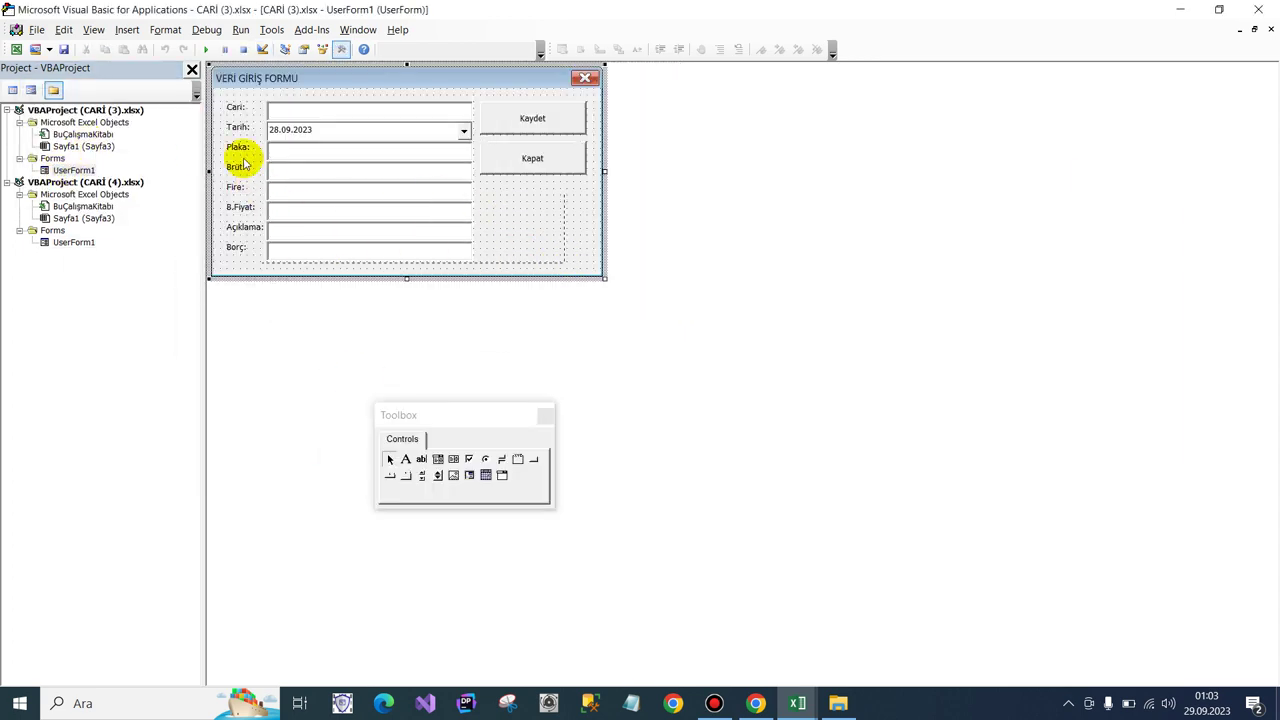
key("ctrl+a")
key("ctrl+c")
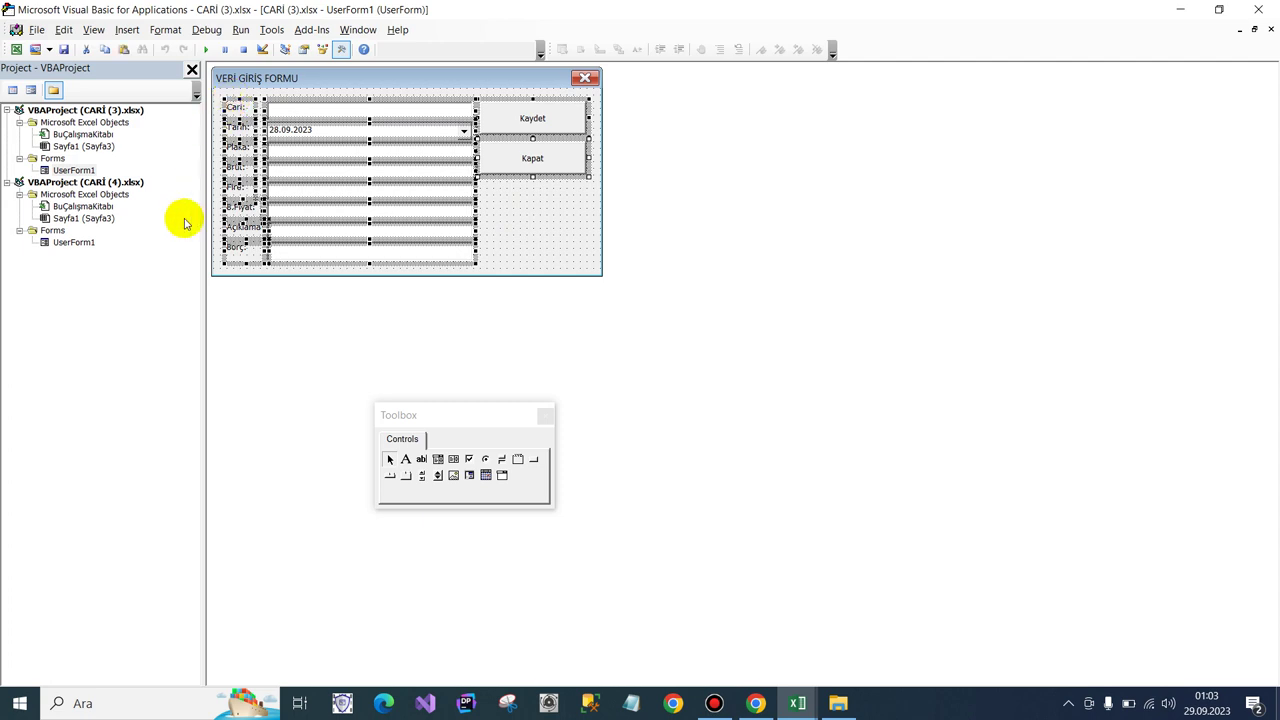
double_click(70, 244)
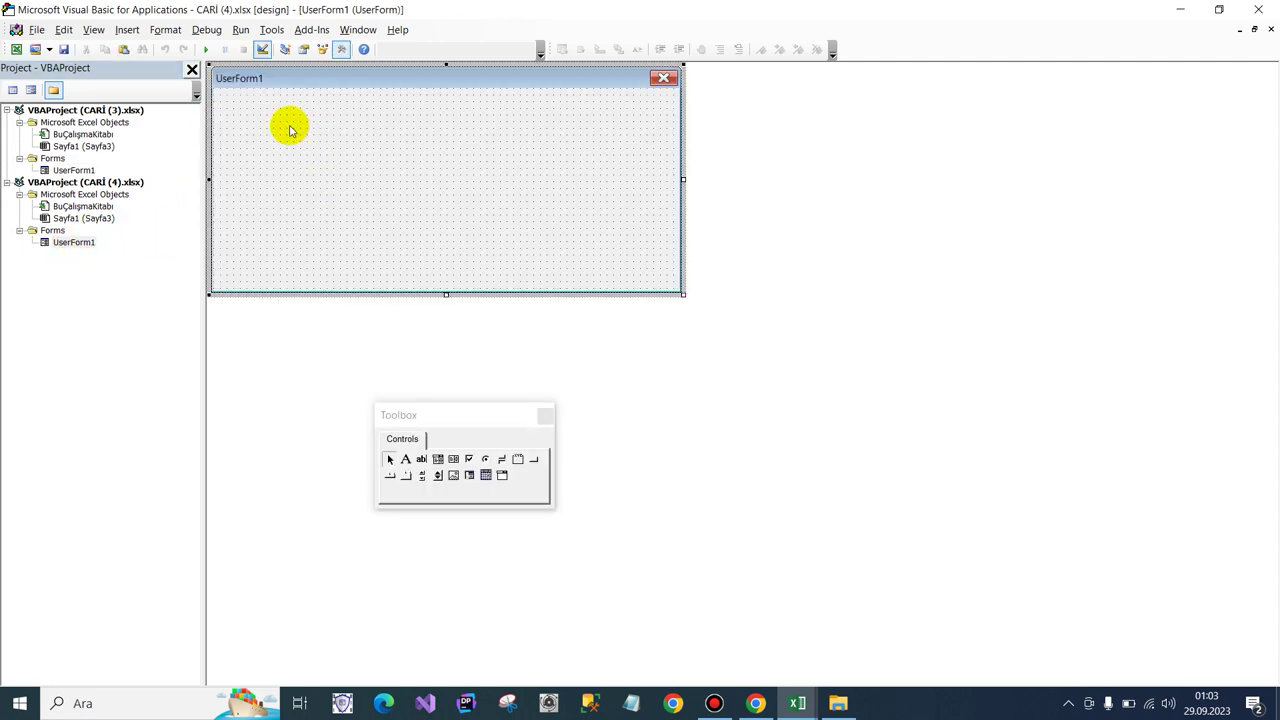
key("ctrl+v")
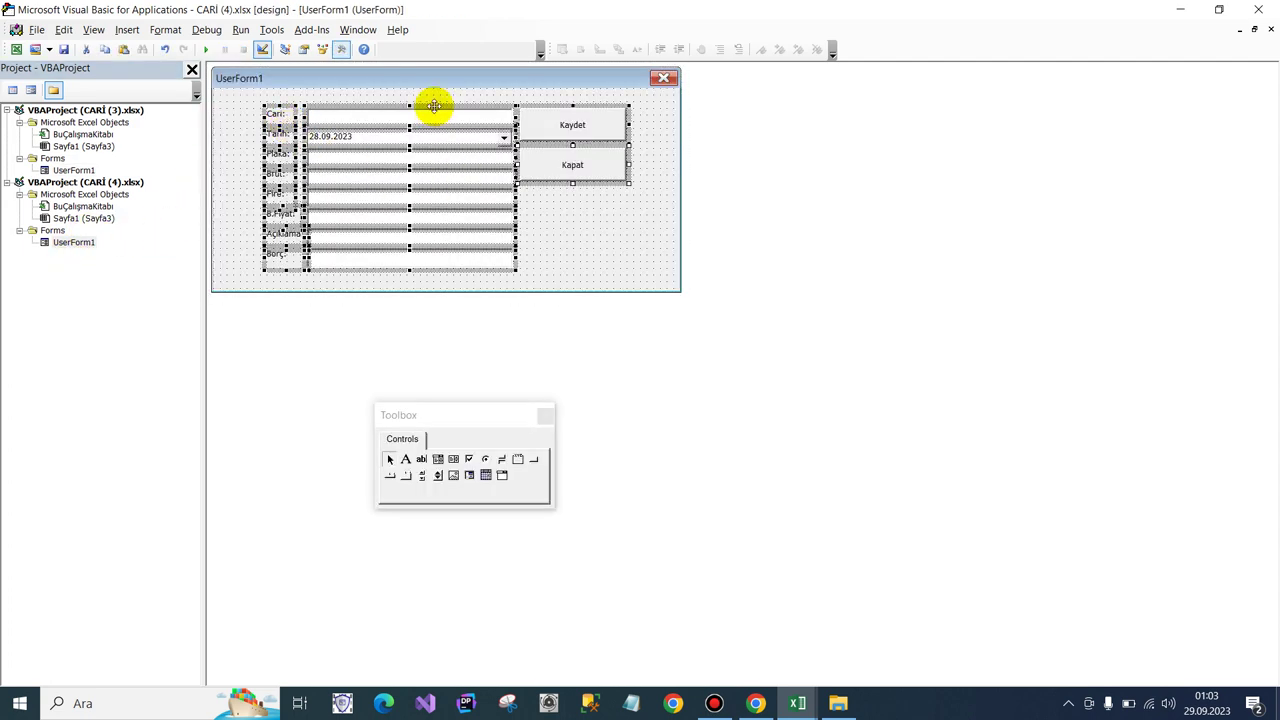
left_click_drag(422, 100, 382, 87)
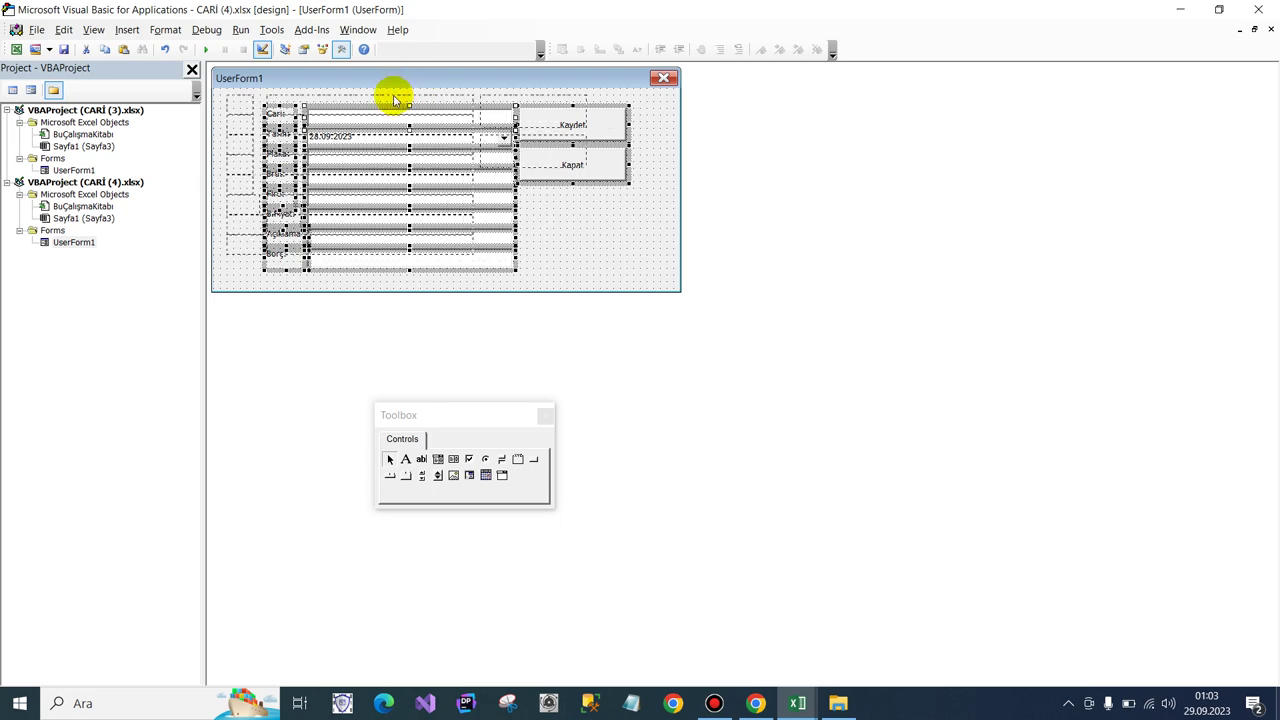
Step: Set UserForm1's caption to VERİ GİRİŞ FORMU and restore the editor to a window
left_click(562, 202)
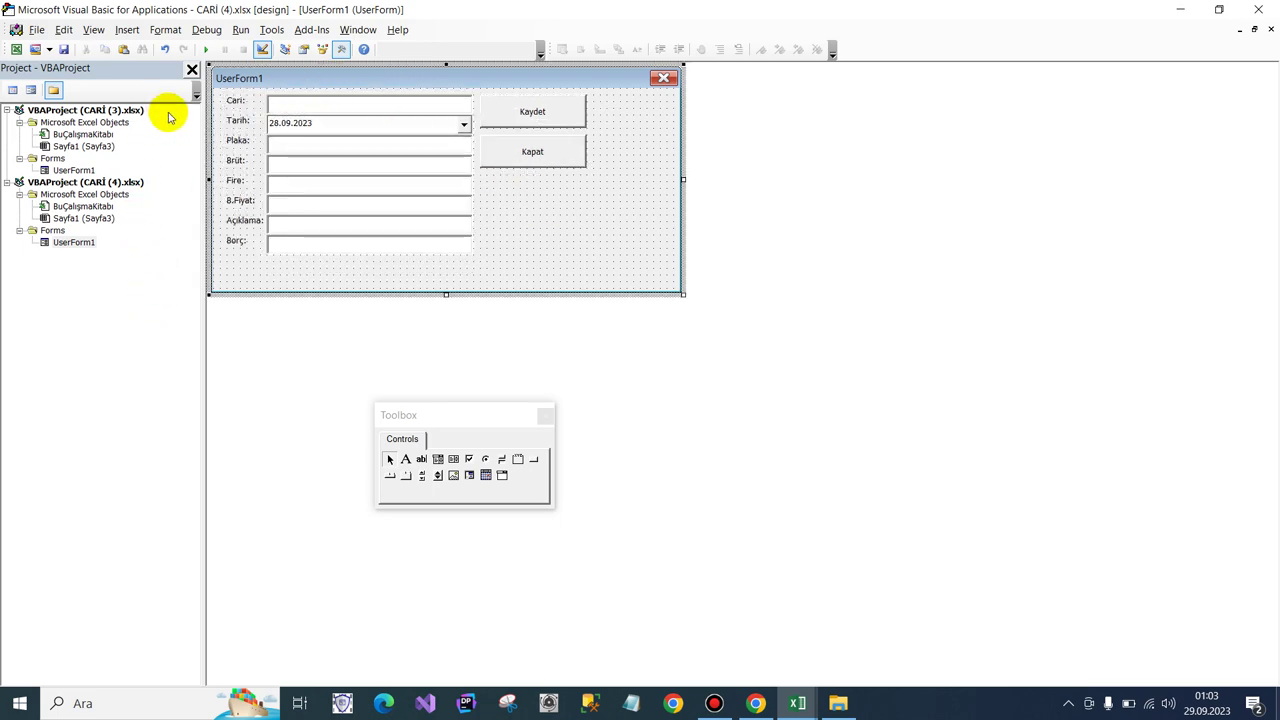
left_click(302, 50)
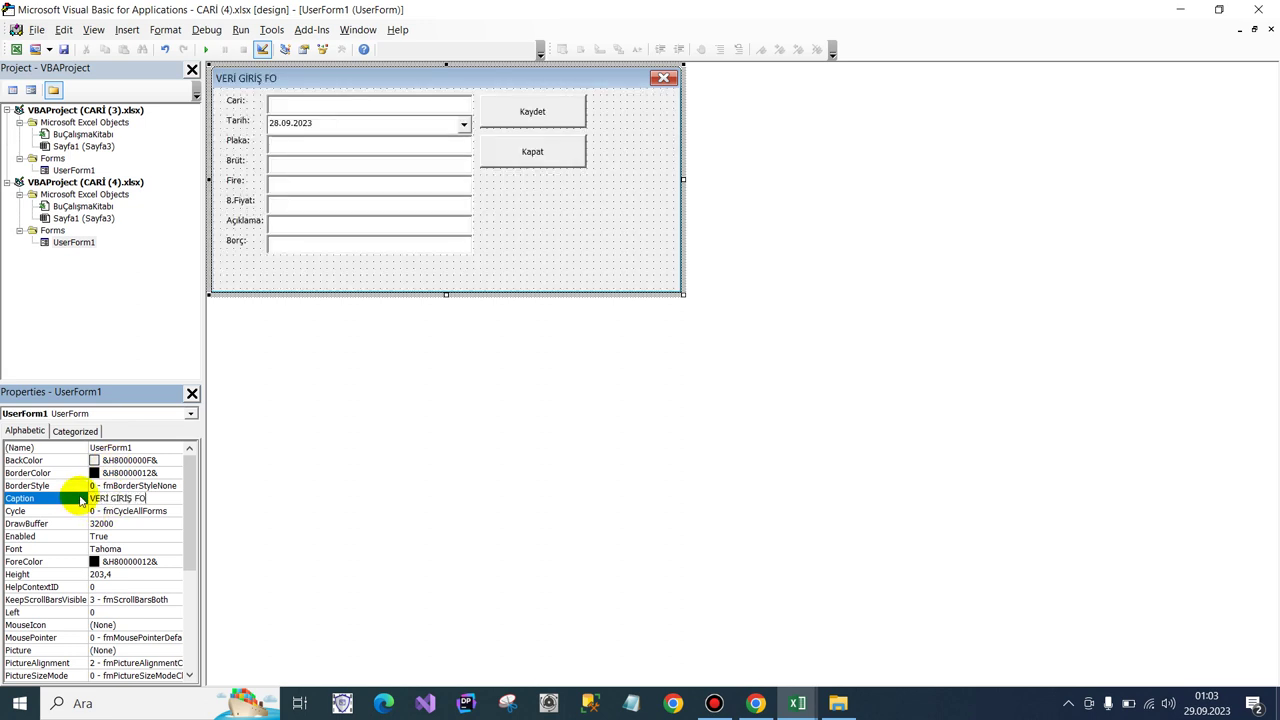
left_click(548, 250)
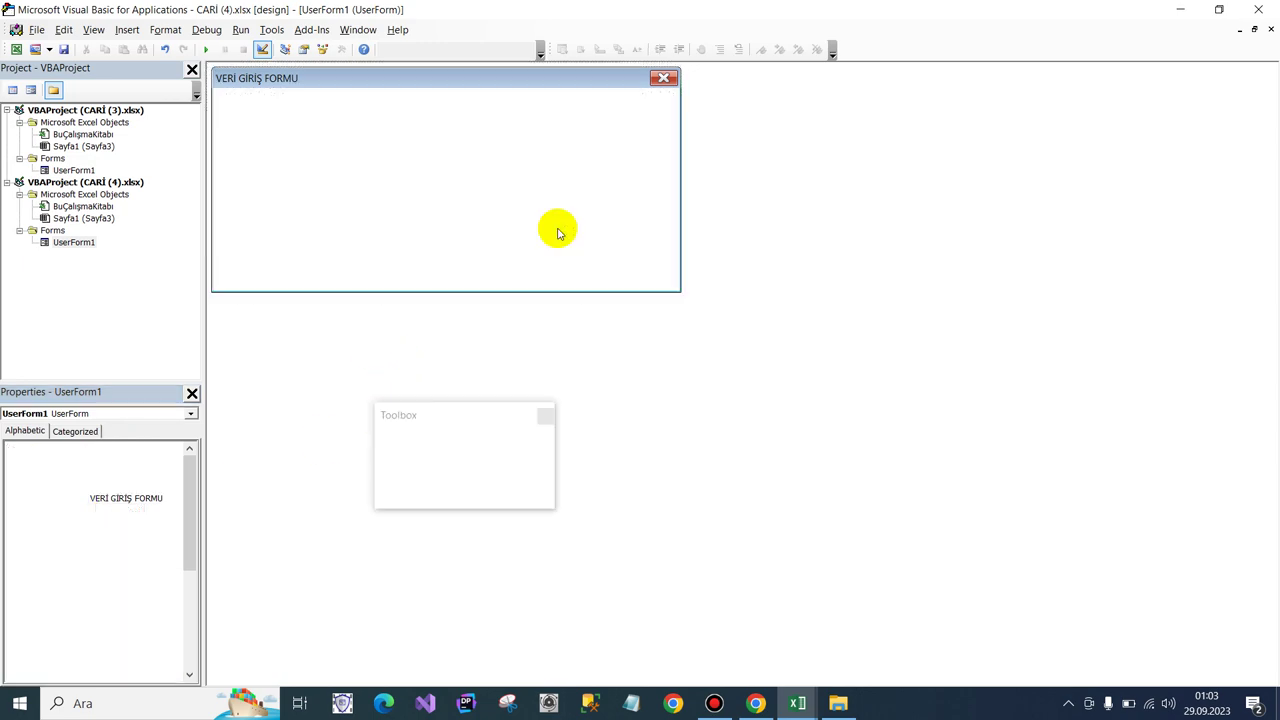
double_click(468, 10)
left_click_drag(665, 318, 658, 322)
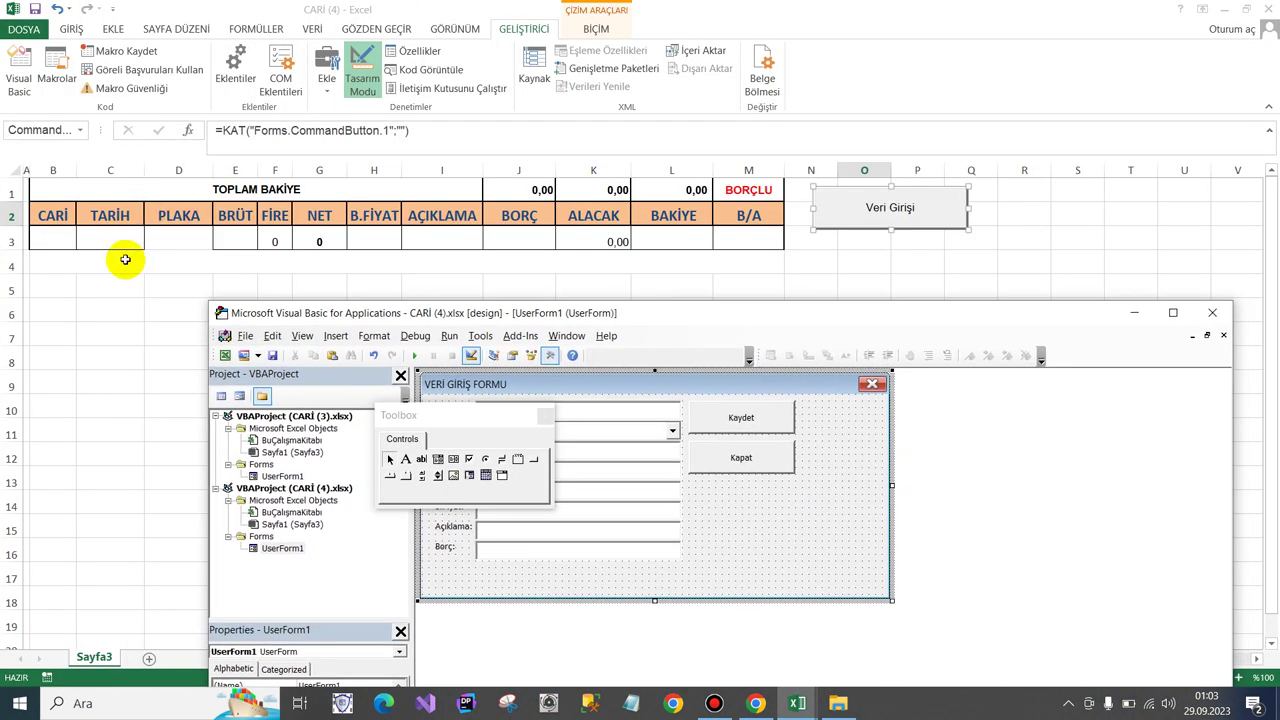
Step: Add a UserForm1.Show call to the Veri Girişi button's CommandButton1_Click procedure
left_click_drag(466, 427, 1089, 473)
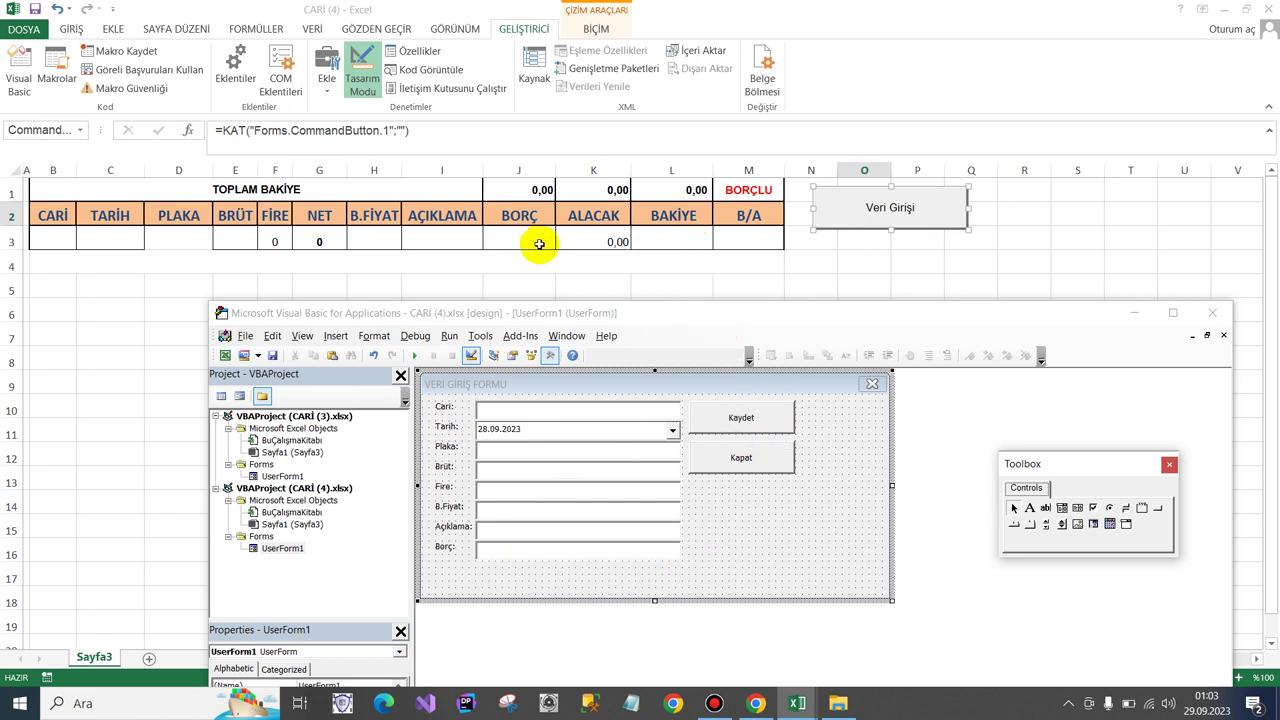
double_click(928, 208)
type("USER")
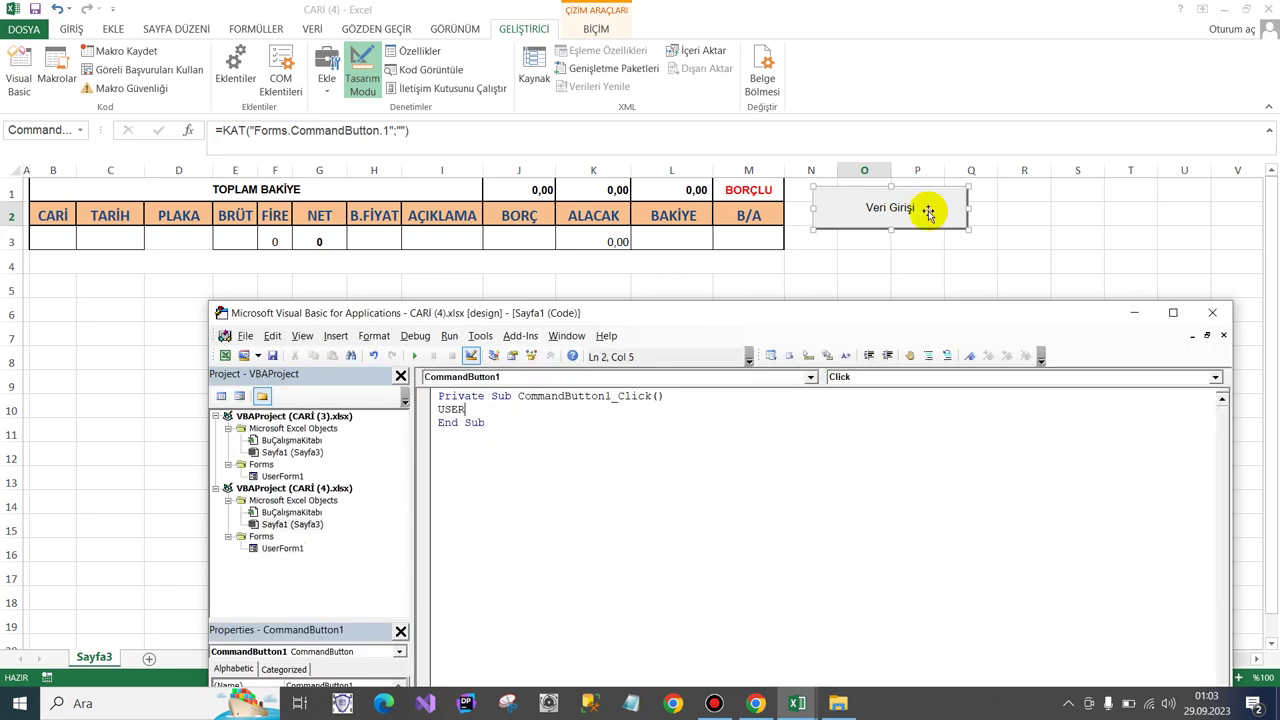
type("Form1.Show")
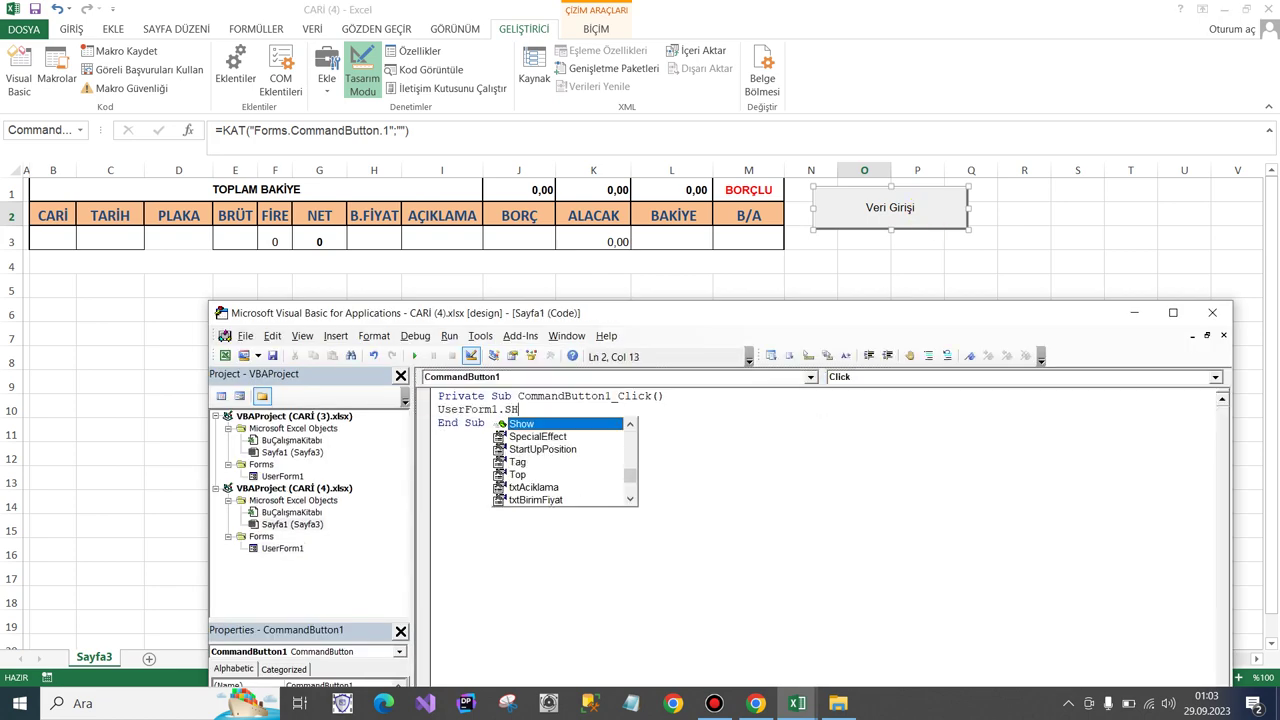
left_click(362, 66)
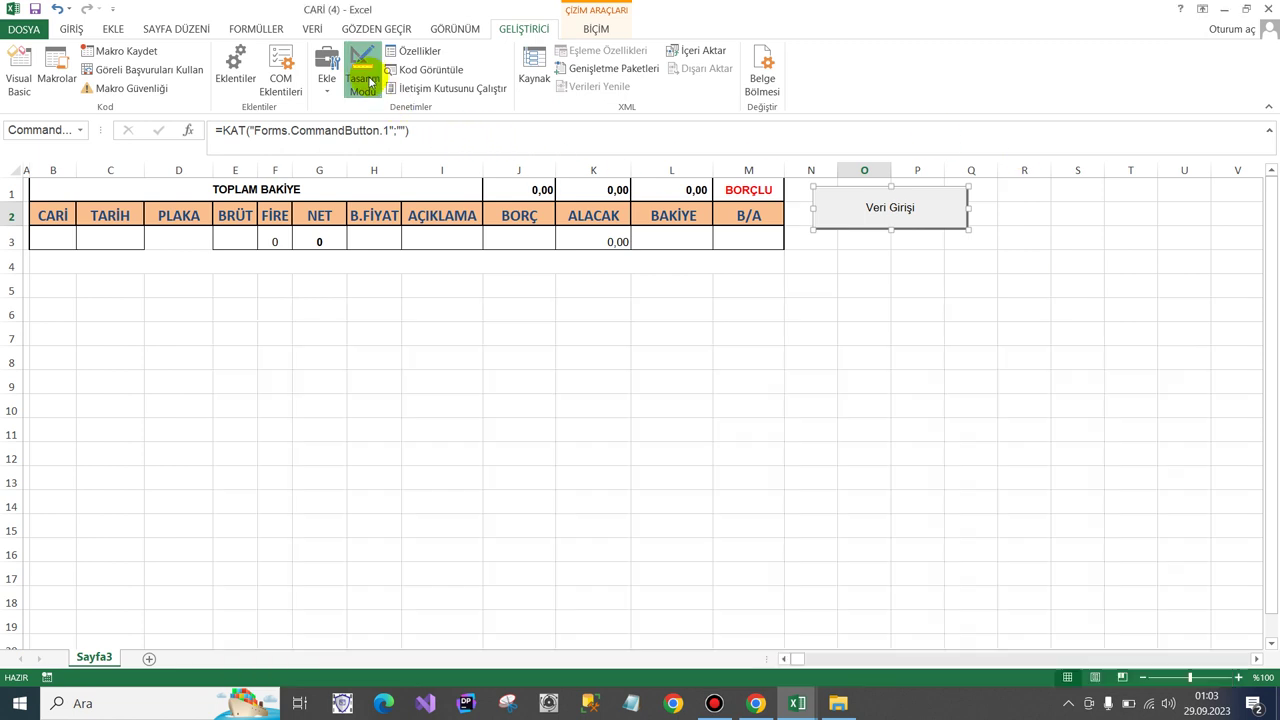
left_click(845, 217)
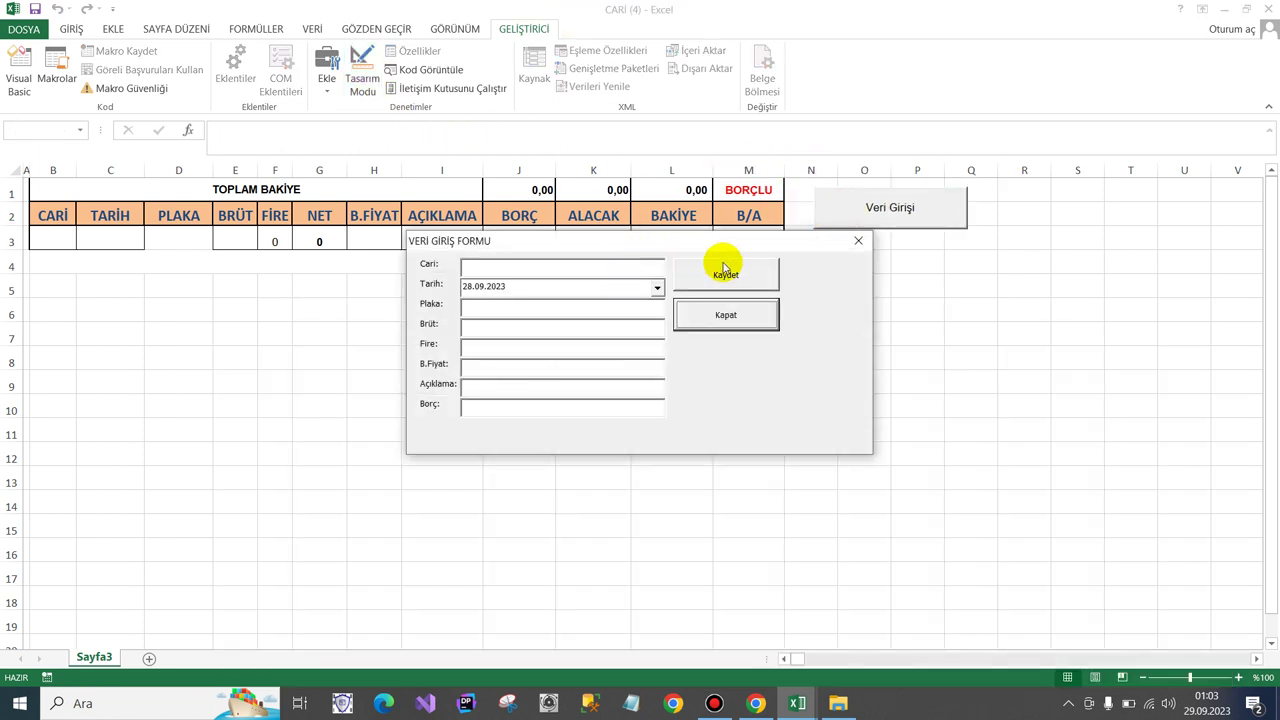
left_click(860, 241)
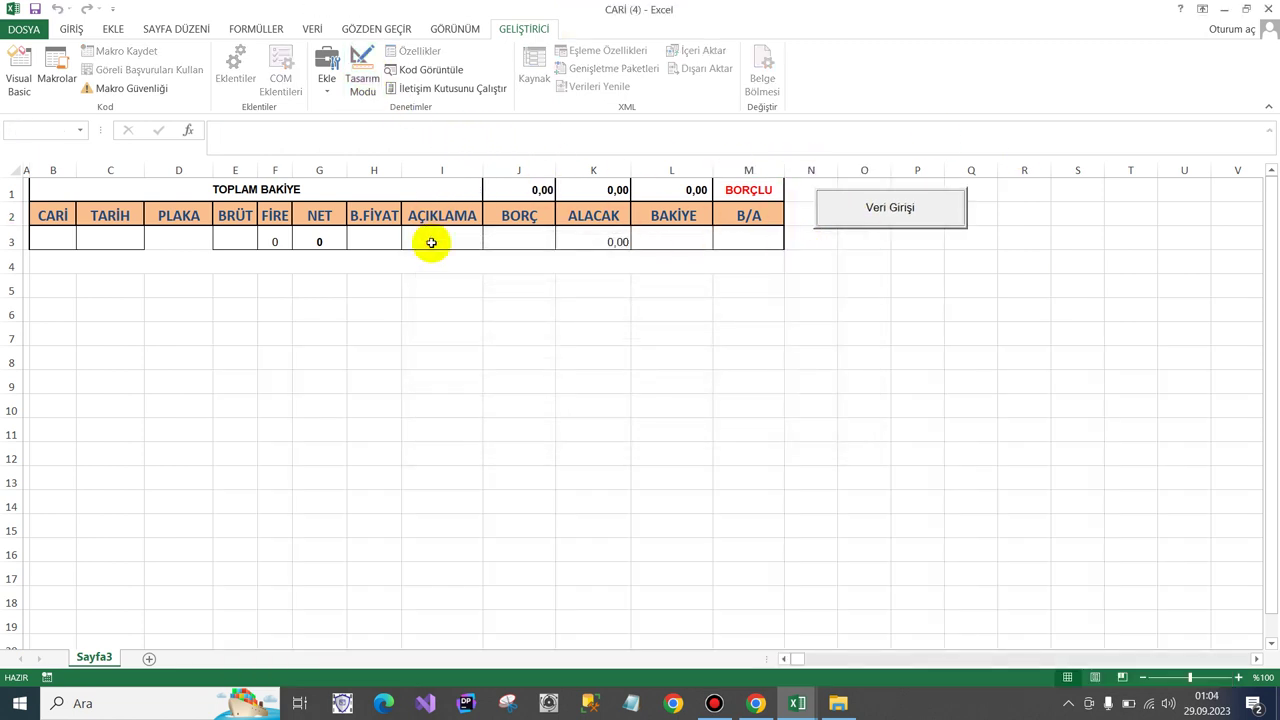
left_click_drag(65, 244, 722, 241)
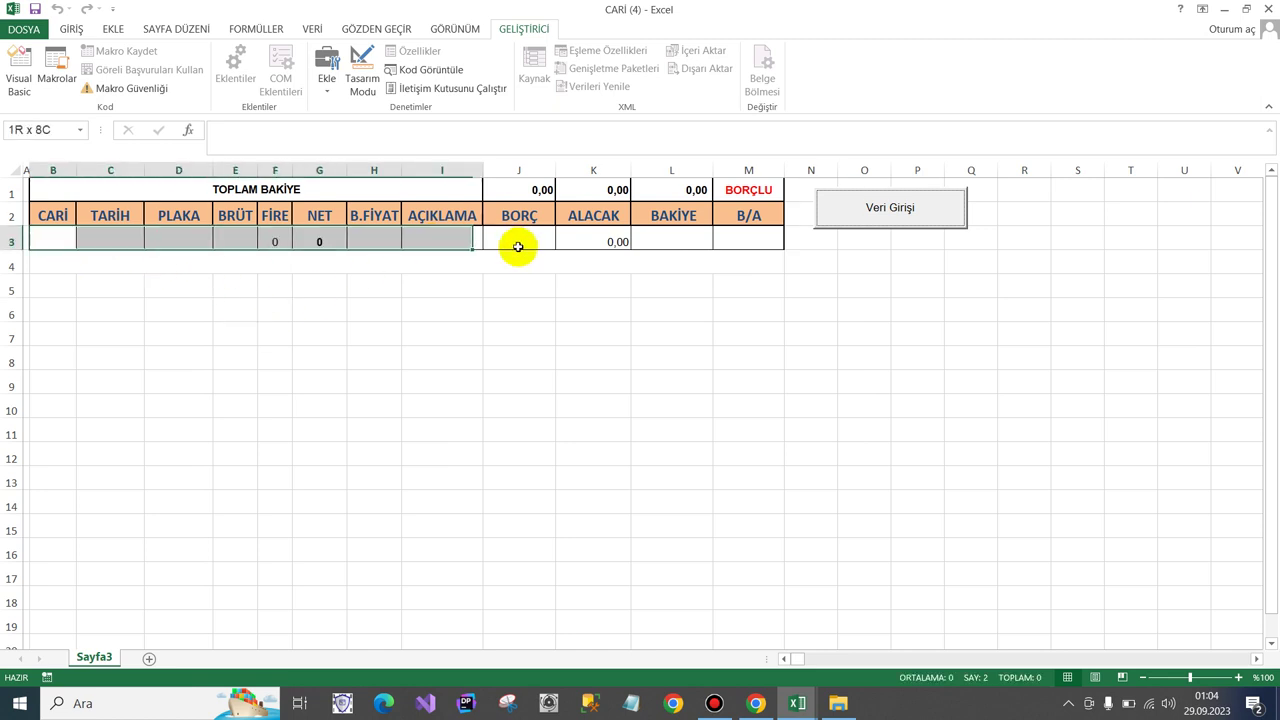
Step: Give B3:M3 Tüm Kenarlıklar borders, then select the input cells B3:F3 for formatting
left_click(71, 29)
left_click(217, 82)
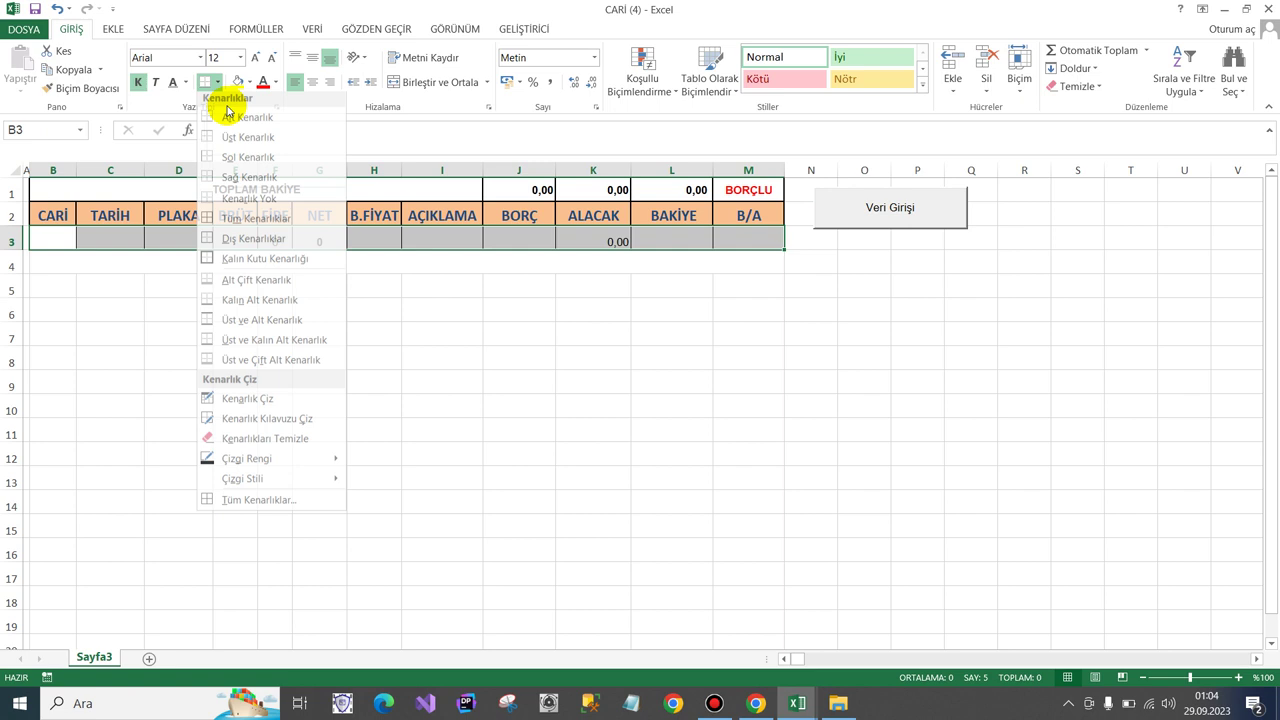
left_click(230, 218)
left_click(423, 311)
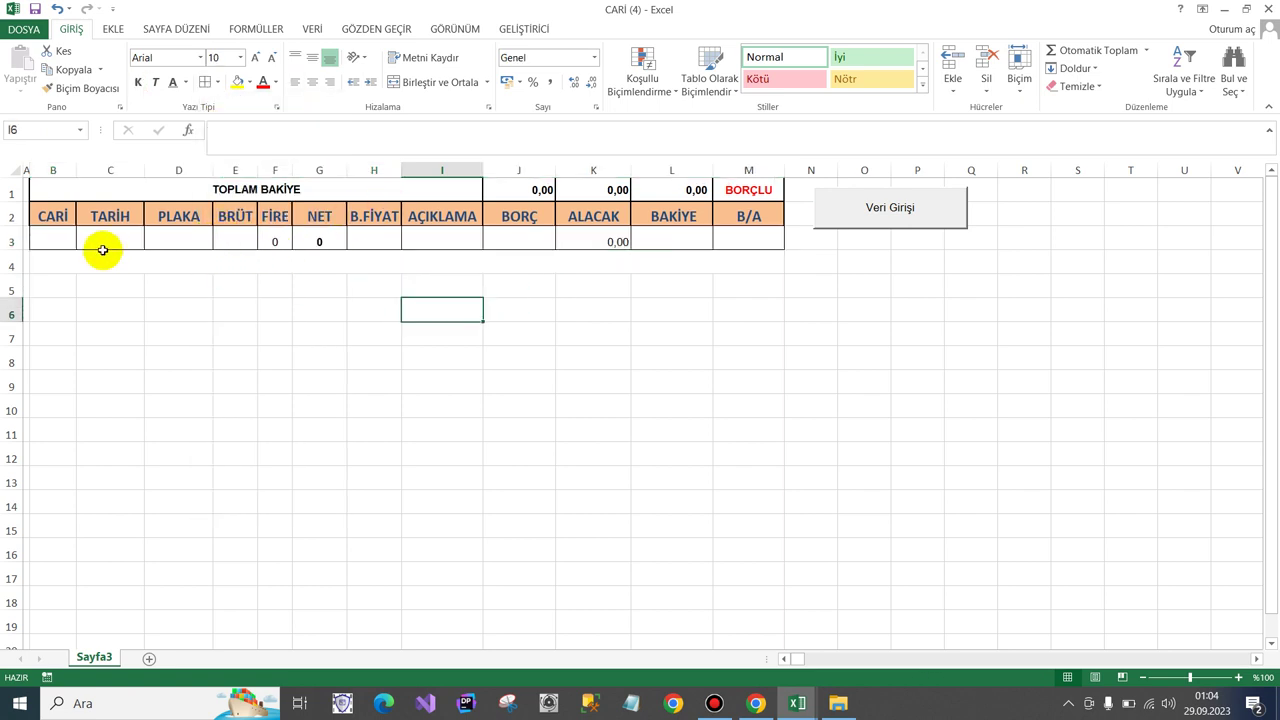
left_click_drag(48, 241, 240, 231)
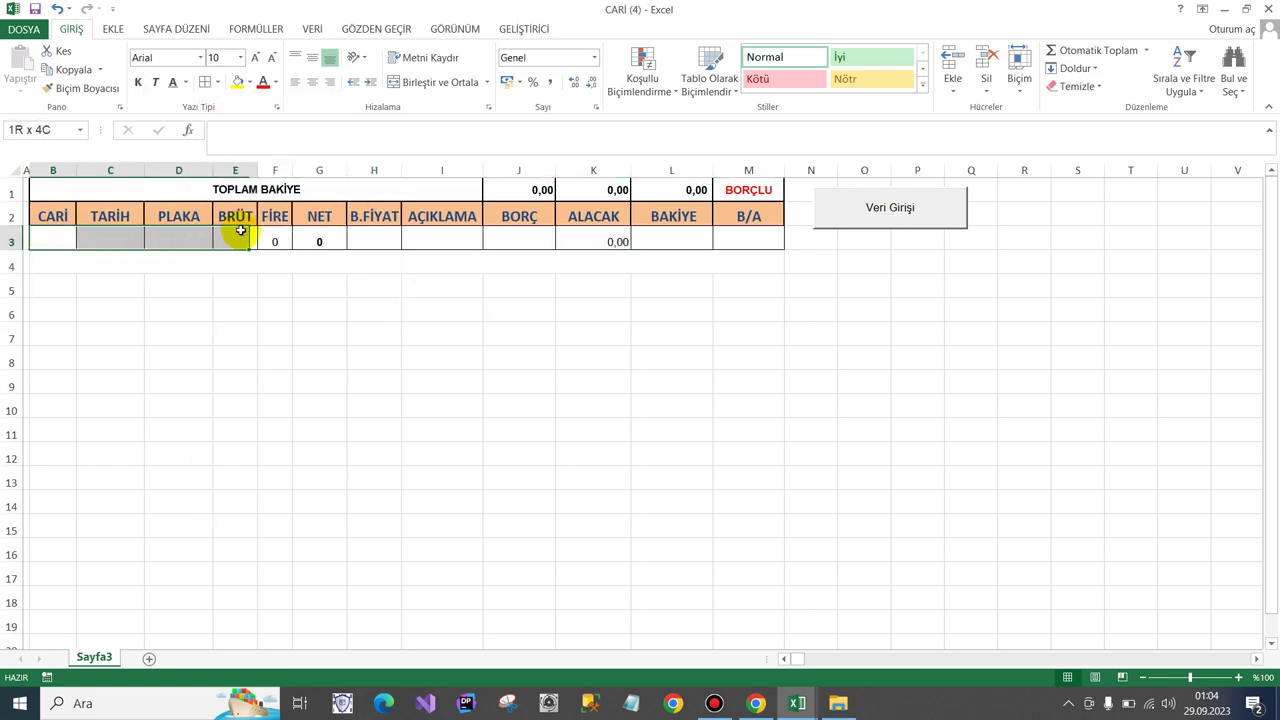
right_click(265, 236)
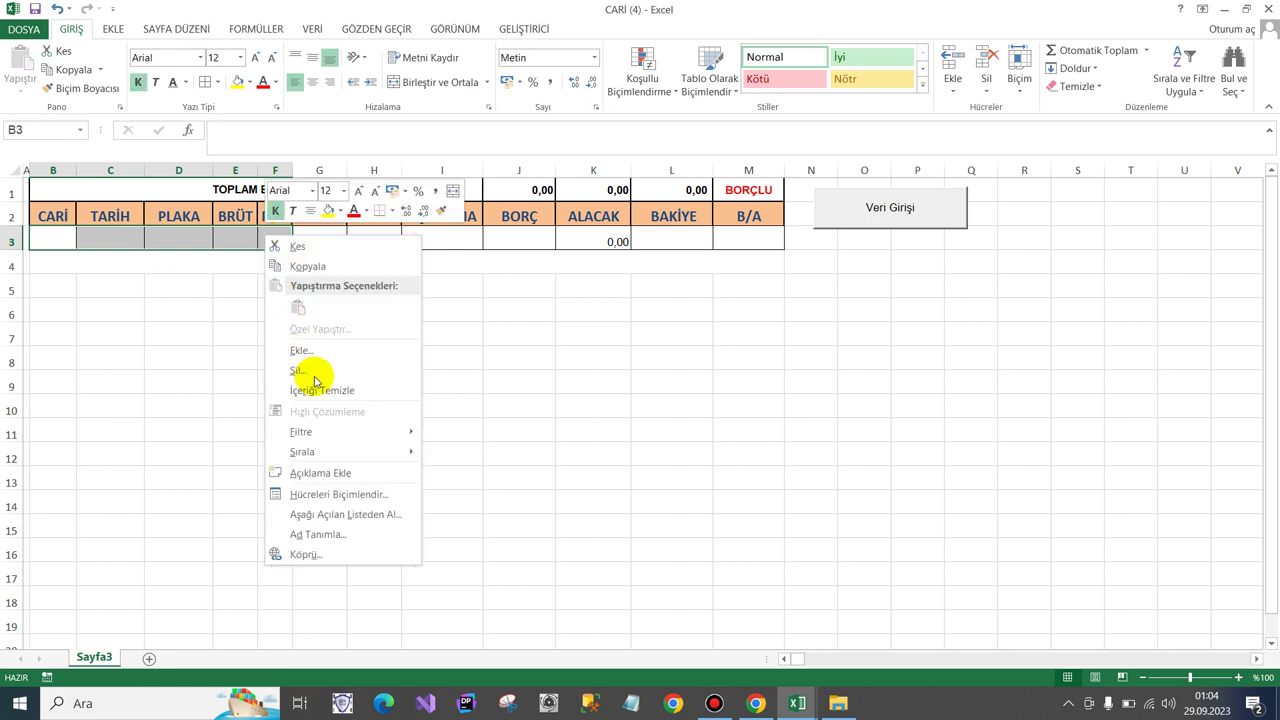
Step: Unlock cells B3:F3 by unticking Kilitli in the Koruma settings
left_click(362, 496)
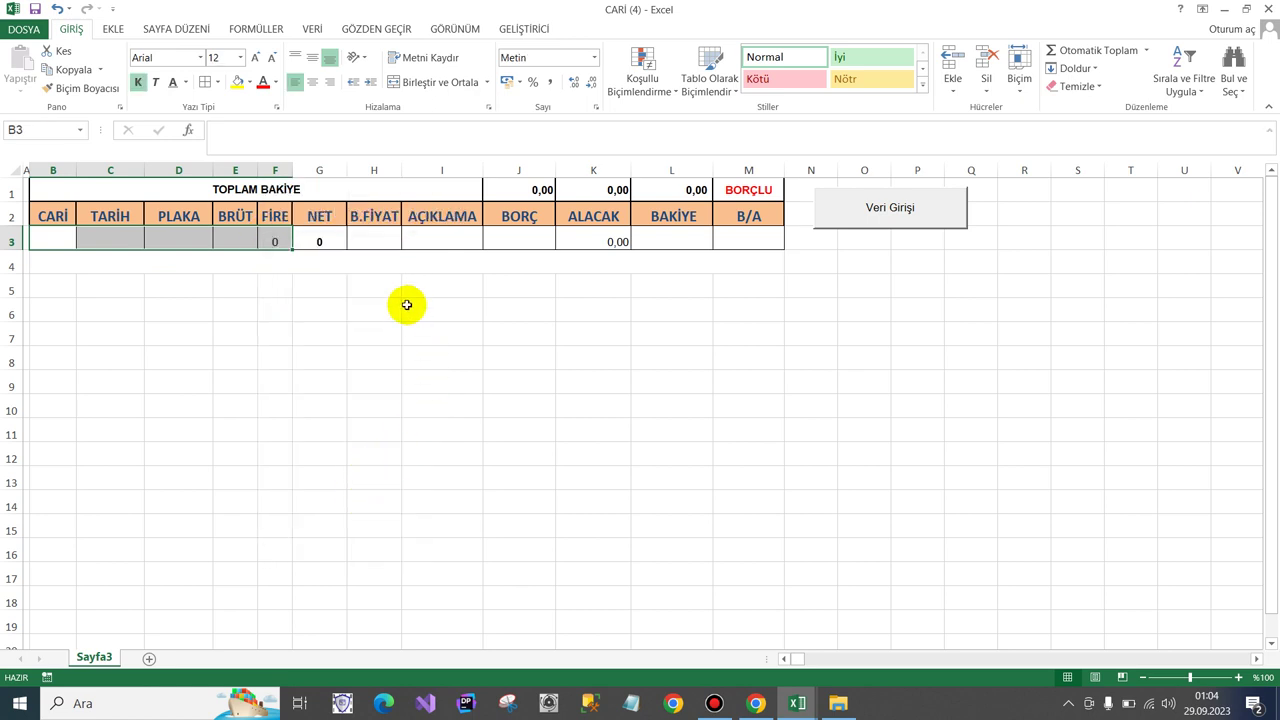
left_click(457, 323)
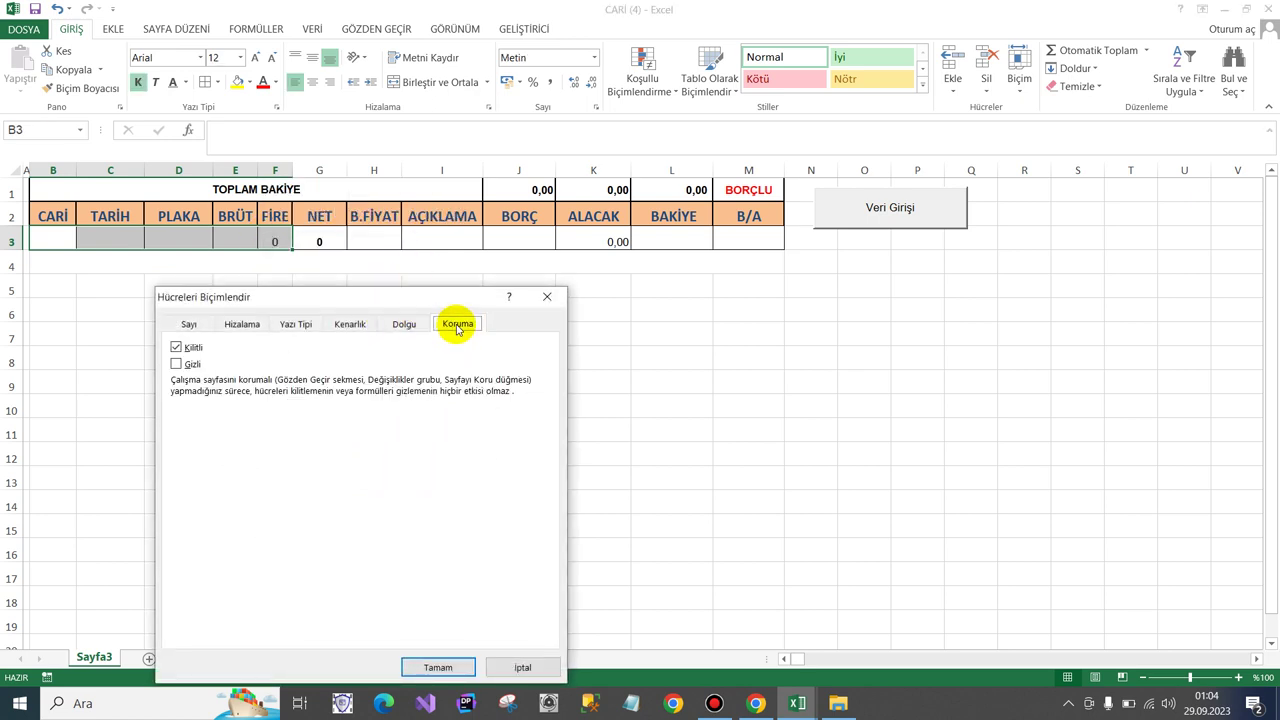
left_click(183, 350)
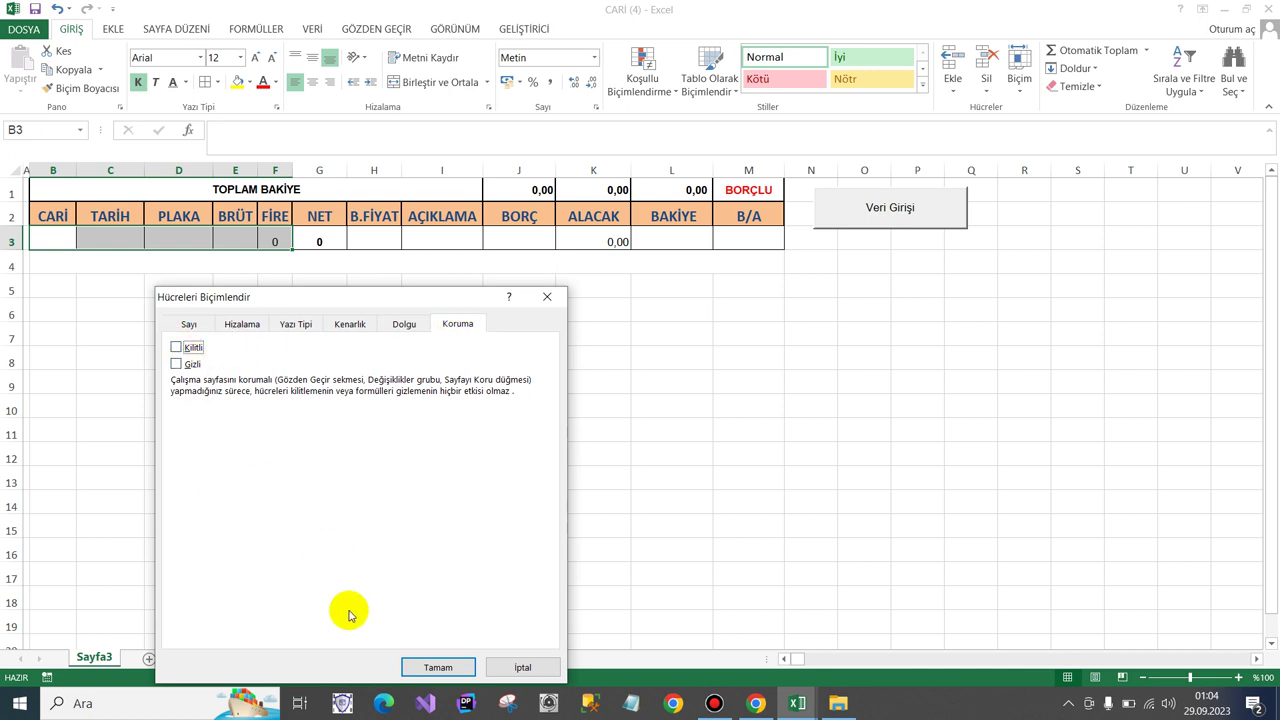
left_click(438, 667)
Step: Unlock cells H3:J3 in the Koruma settings as well
left_click_drag(372, 231, 487, 233)
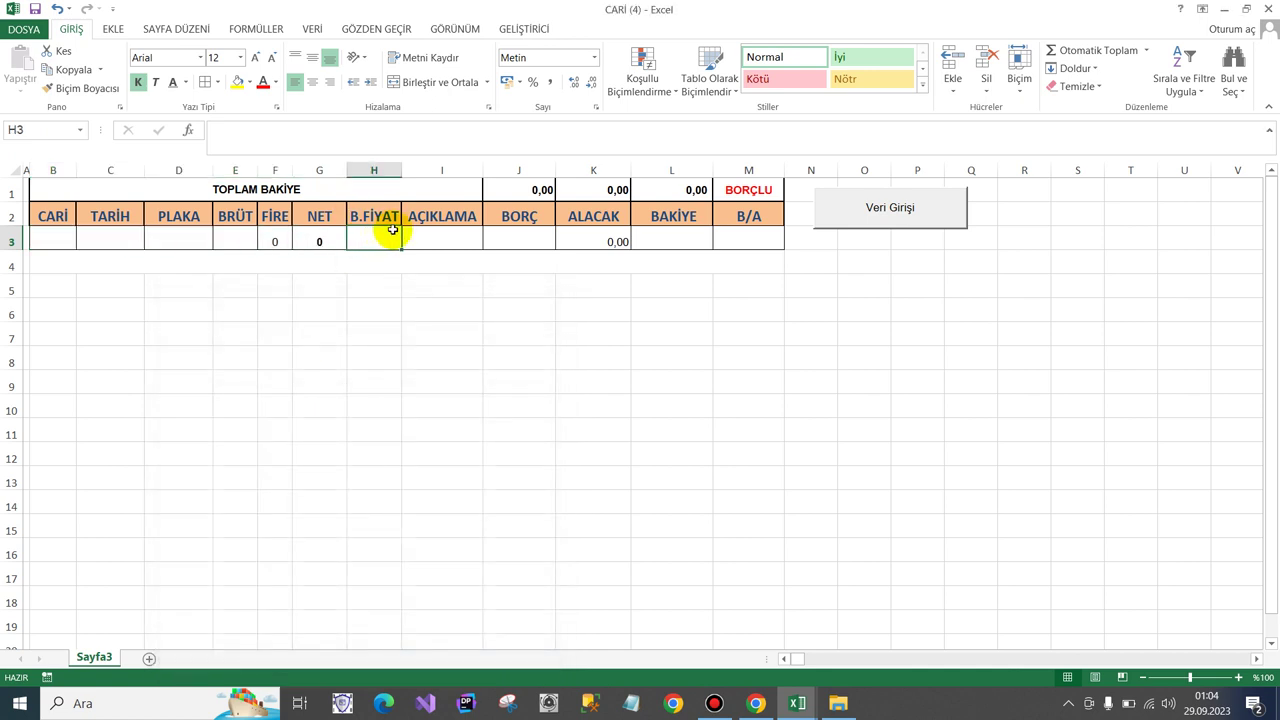
right_click(516, 234)
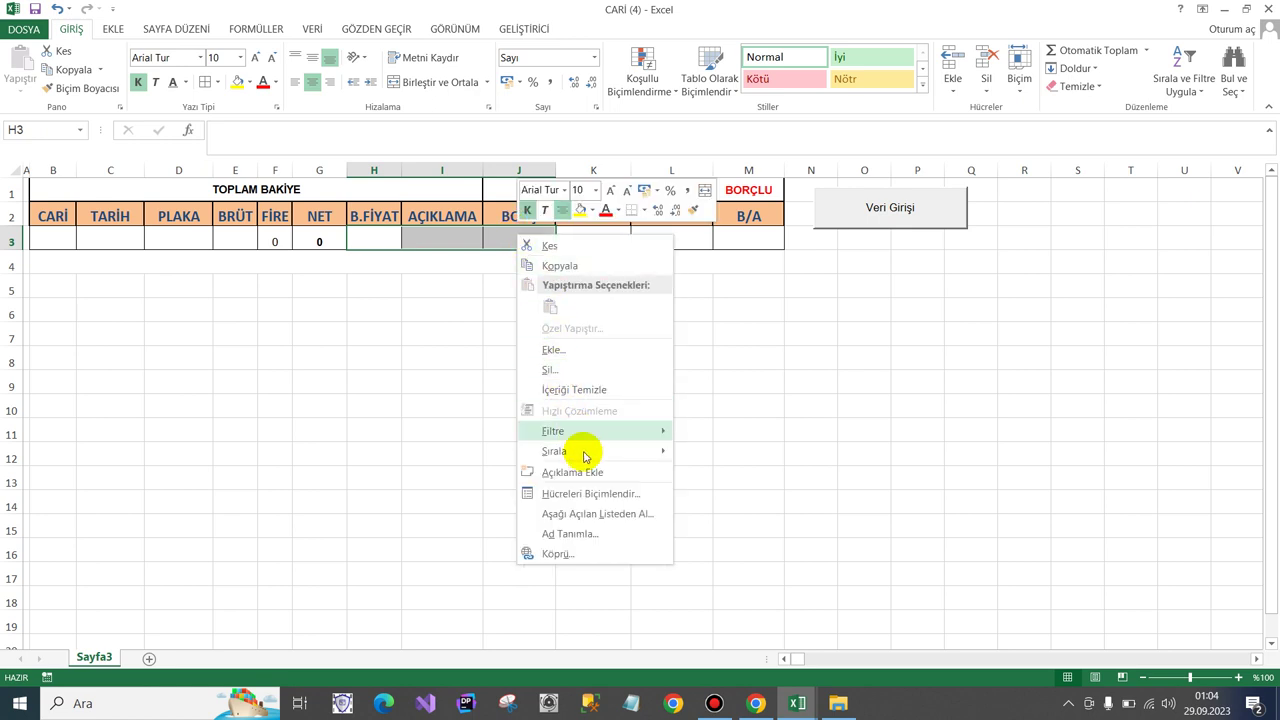
left_click(585, 493)
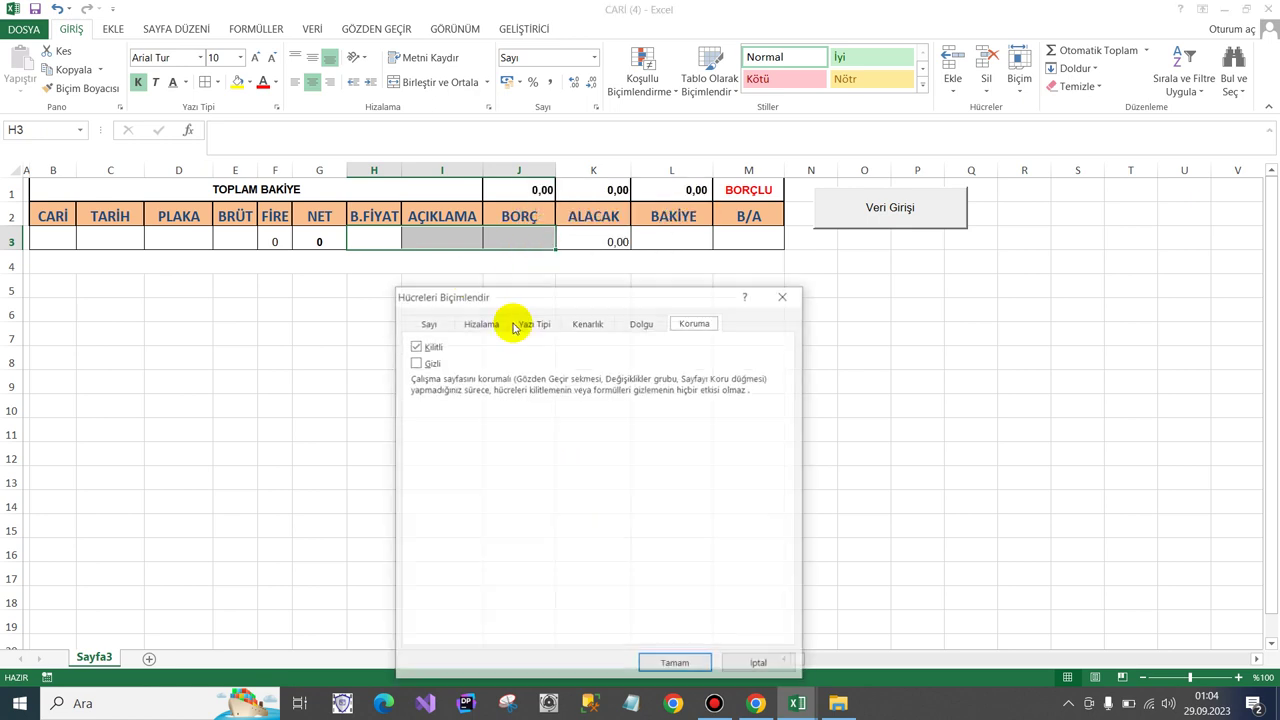
left_click(415, 345)
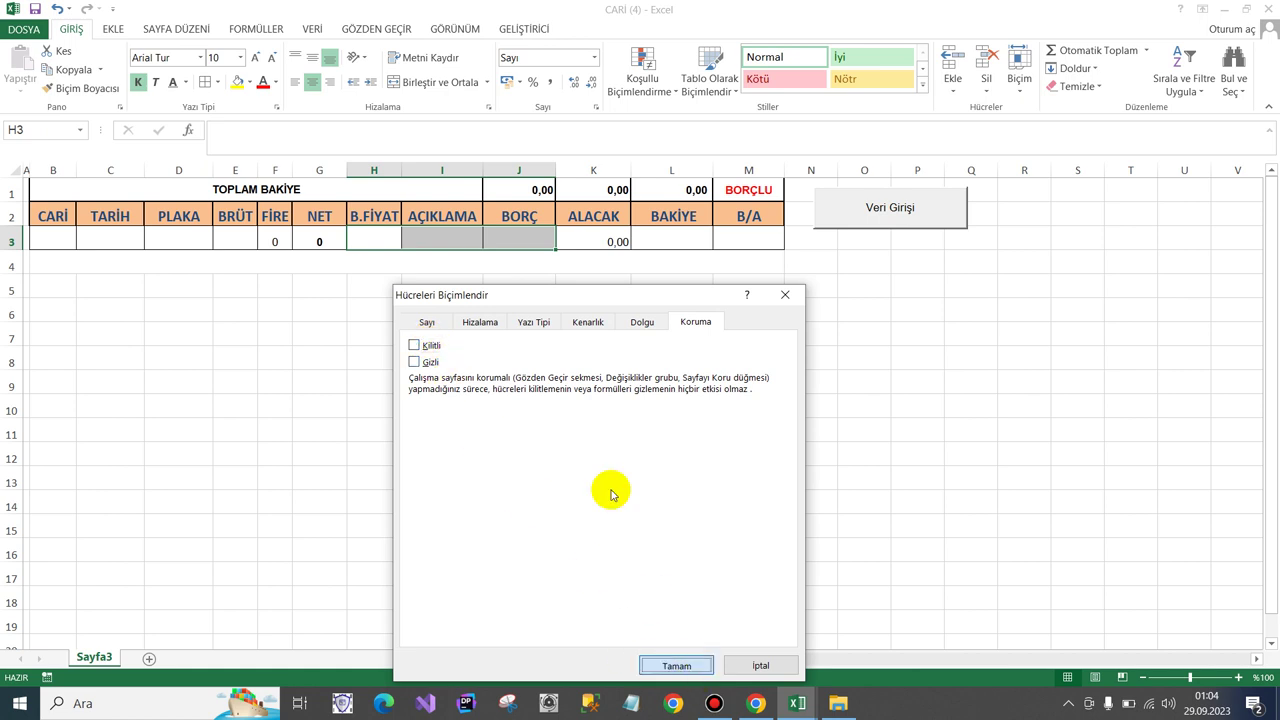
left_click(674, 666)
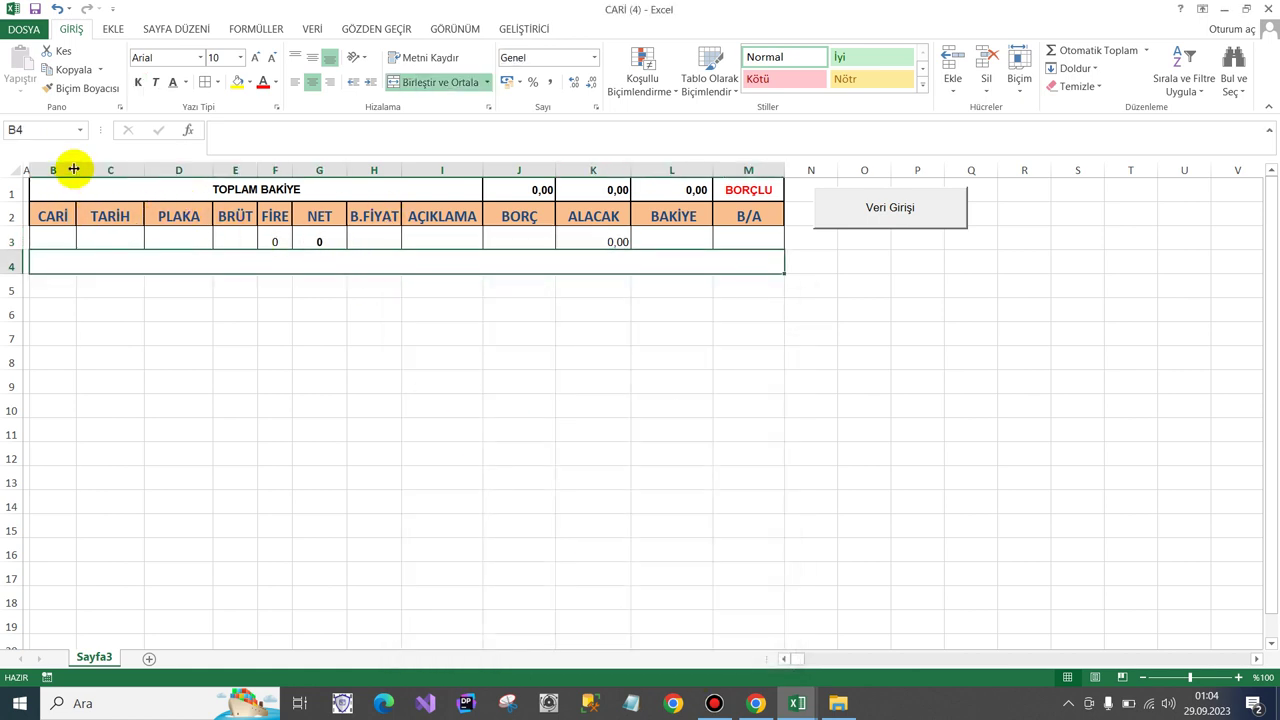
Step: Widen columns B and I, then password-protect Sayfa3 with Sayfayı Koru
left_click_drag(76, 169, 451, 170)
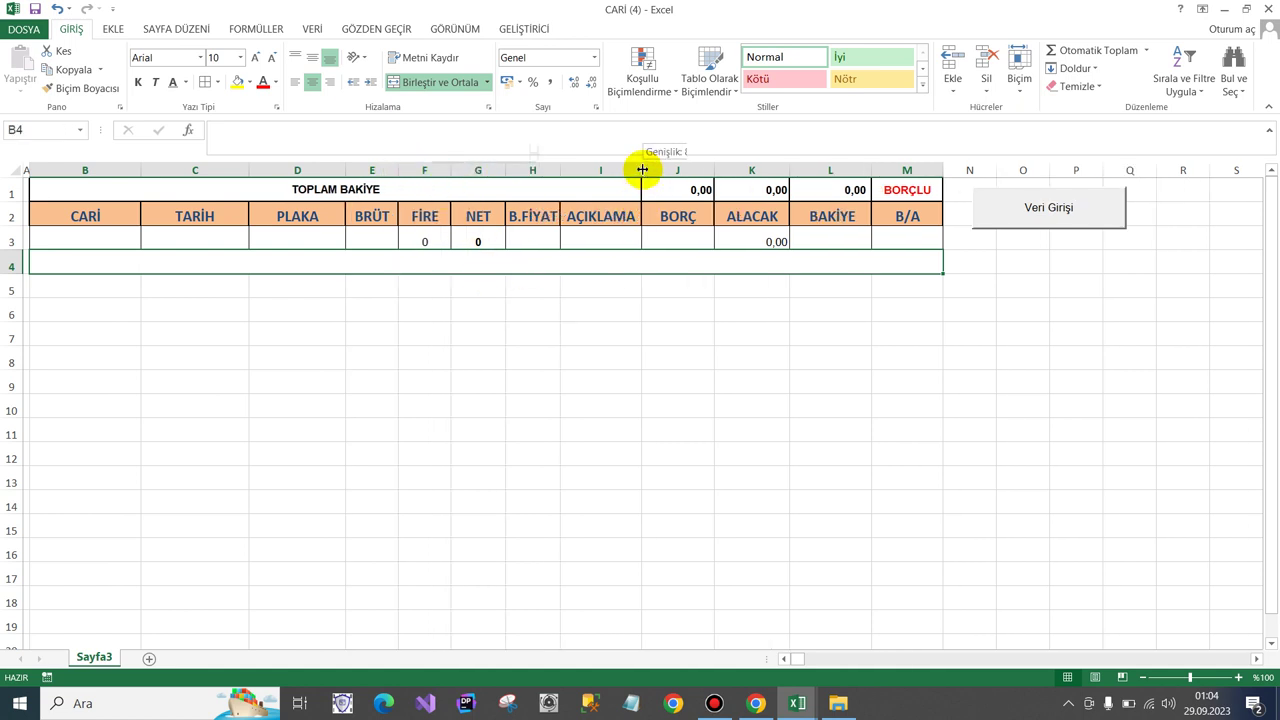
left_click_drag(642, 170, 728, 170)
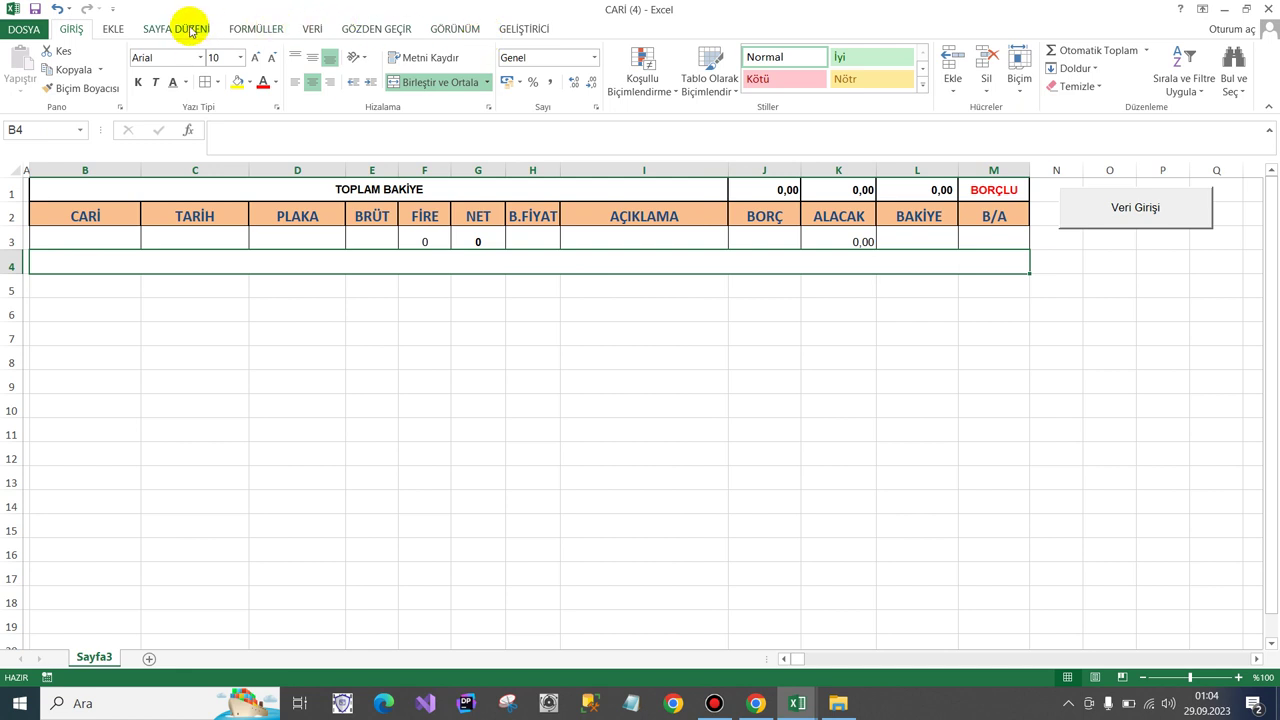
left_click(177, 29)
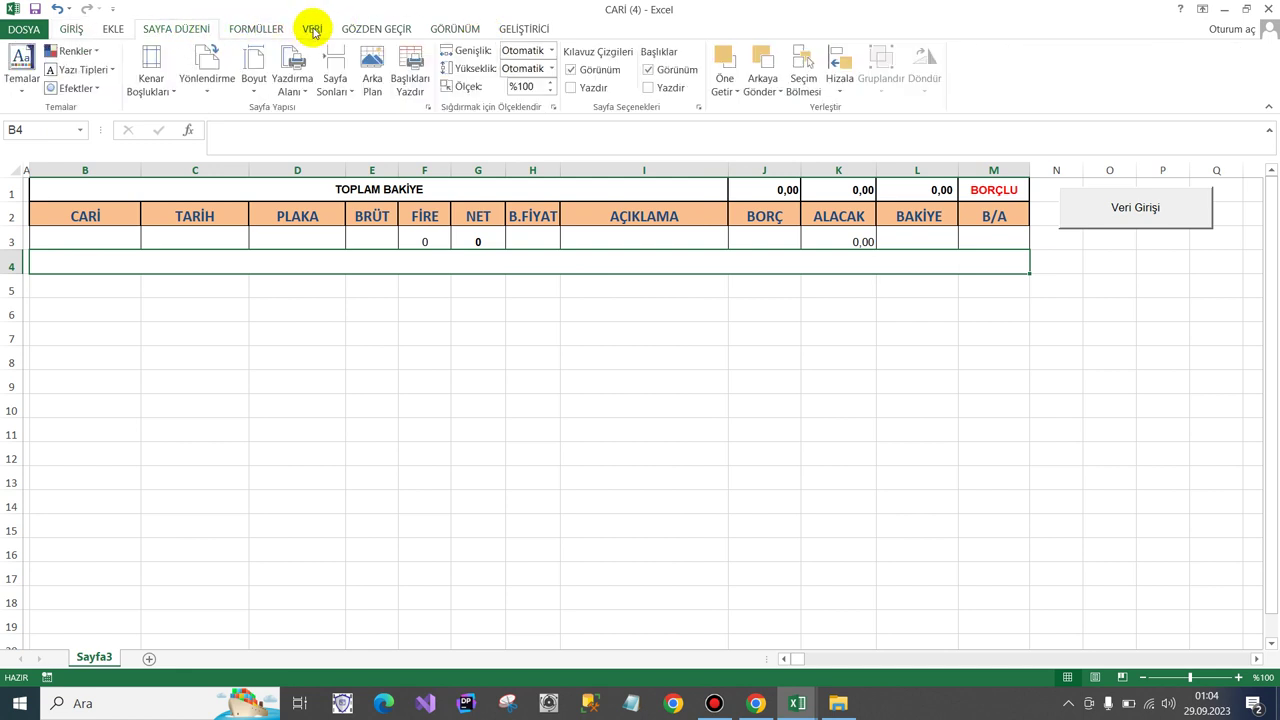
left_click(360, 29)
left_click(472, 80)
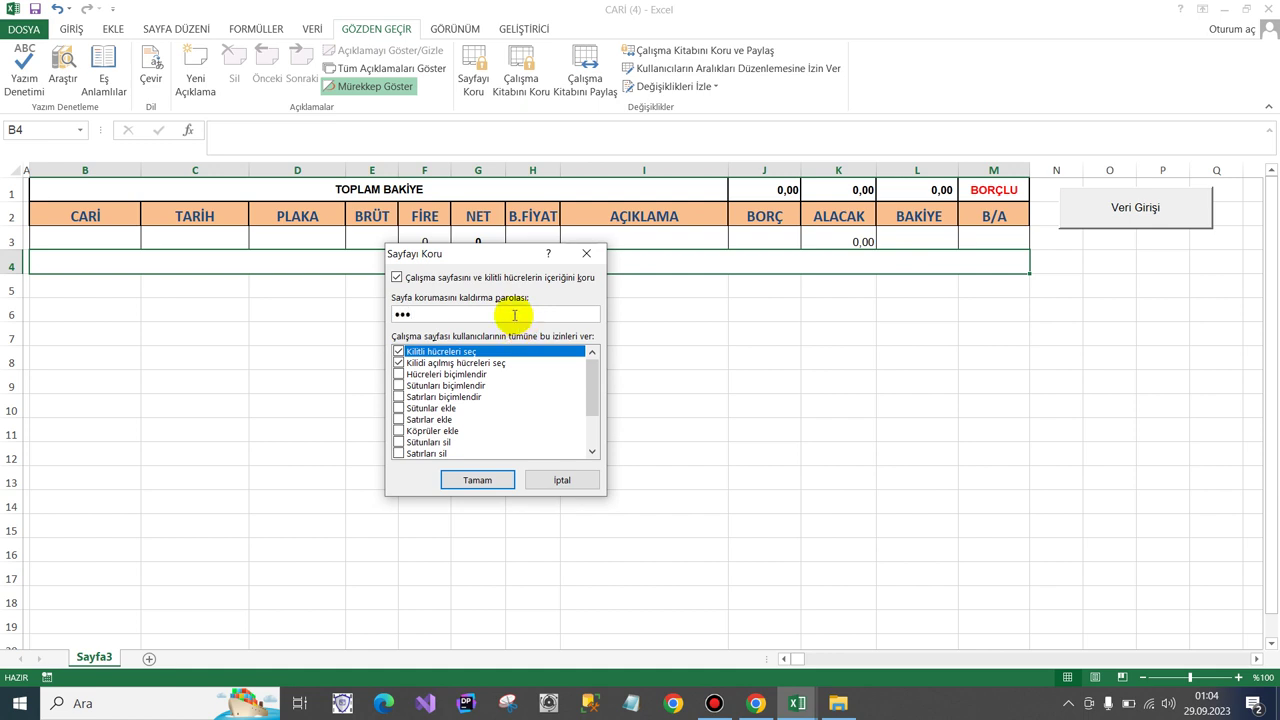
key("Return")
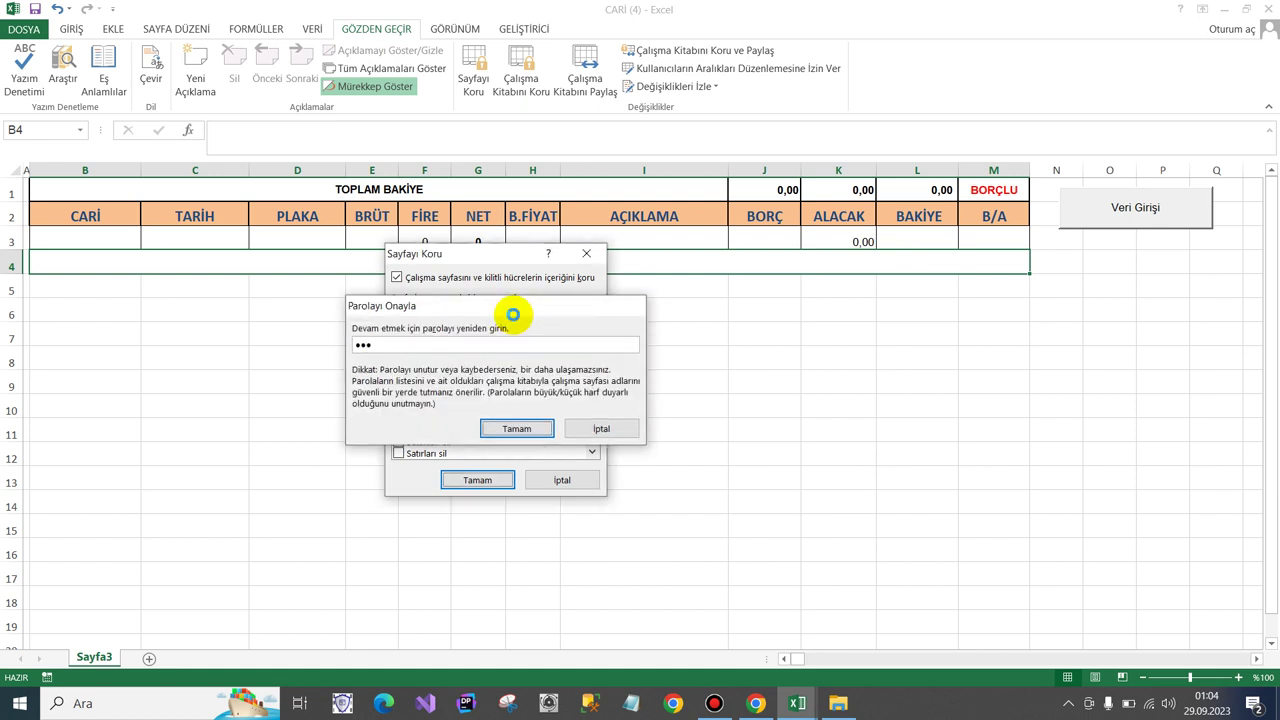
key("Return")
left_click(428, 243)
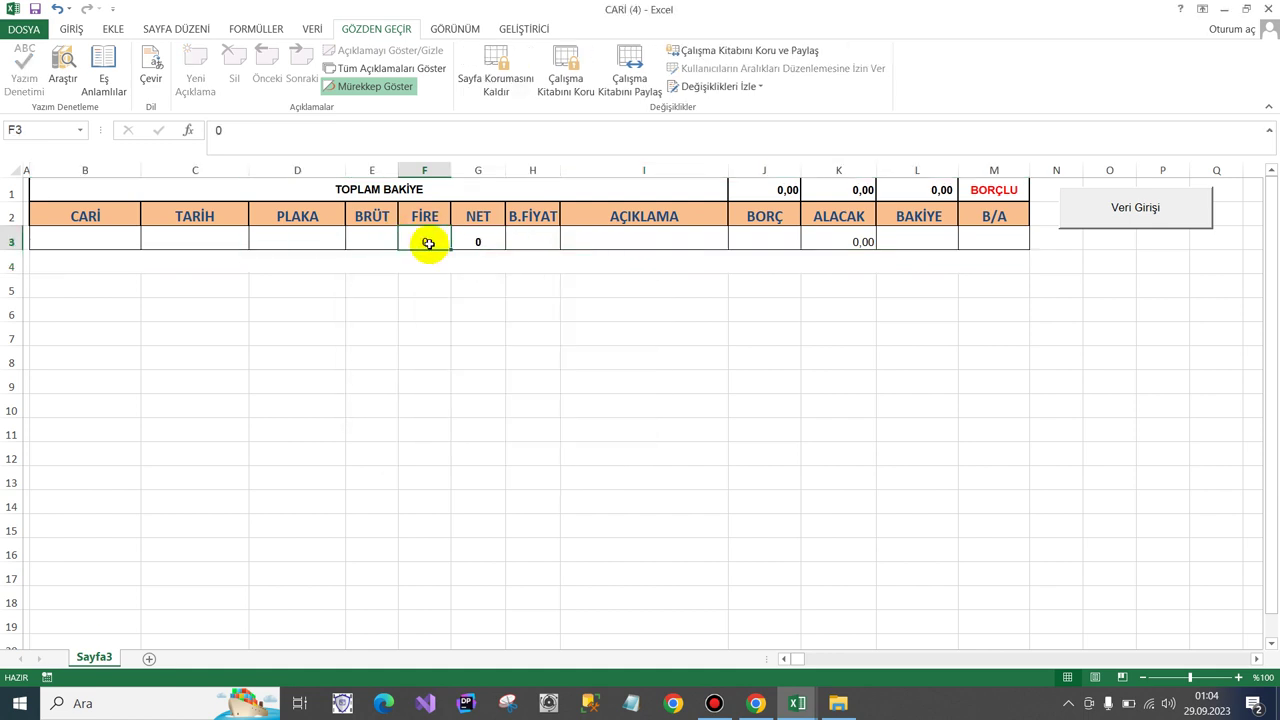
Step: Test that the protected formula cells G3 and L3 reject editing
left_click(478, 243)
double_click(478, 243)
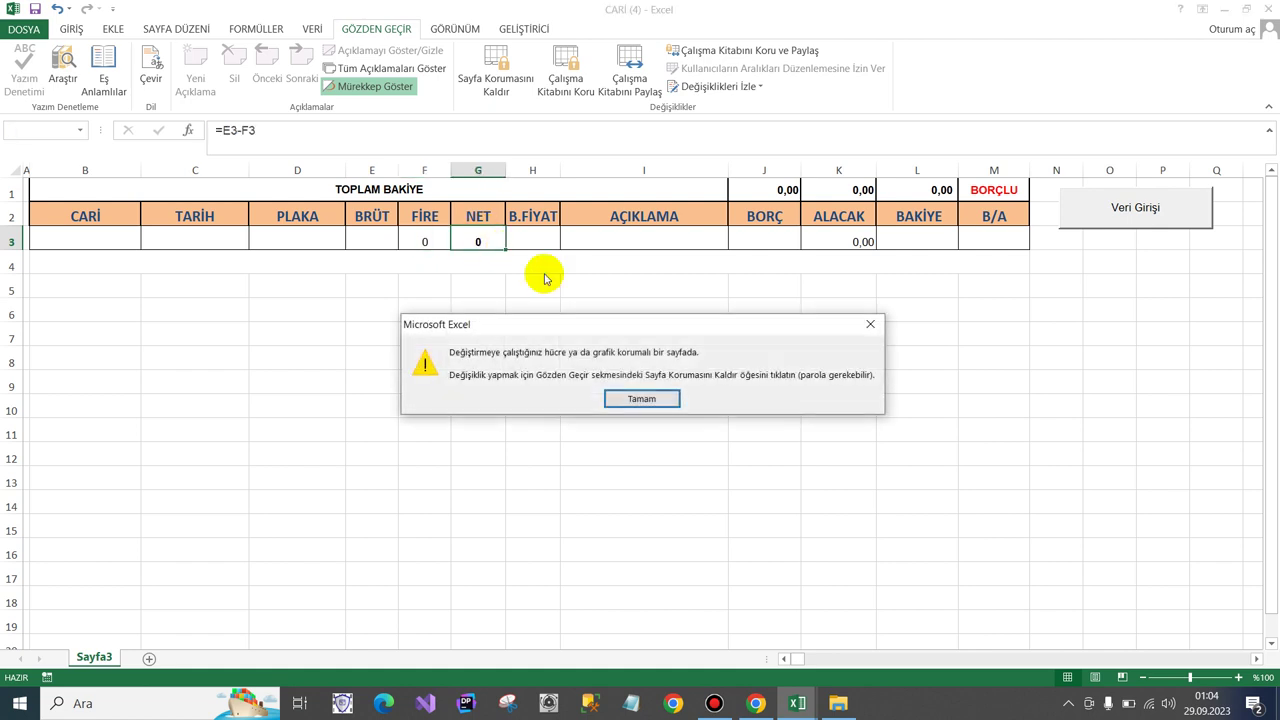
left_click(628, 396)
left_click(880, 243)
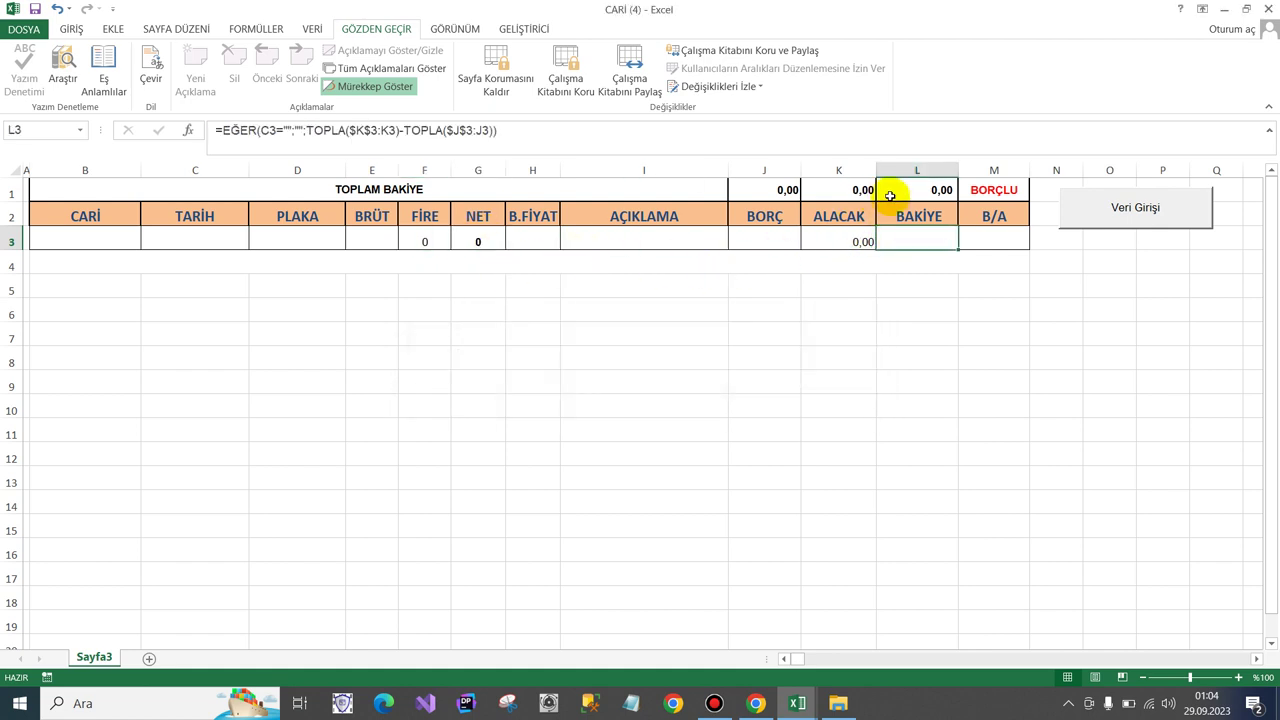
double_click(869, 240)
key("Return")
key("Return")
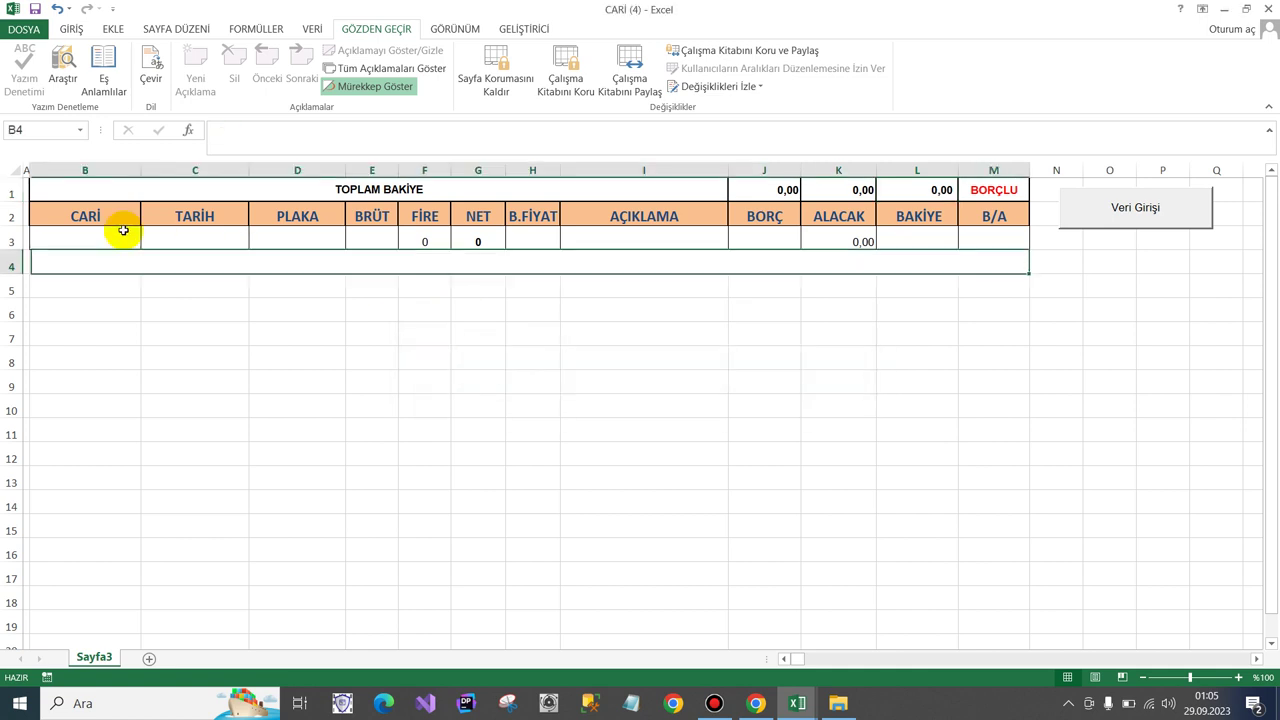
Step: Enter test values ASDFS, ASFD and SA under CARİ, TARİH and PLAKA in row 3
left_click(123, 231)
type("ASDFS")
type("ASFD")
left_click(273, 231)
type("SA")
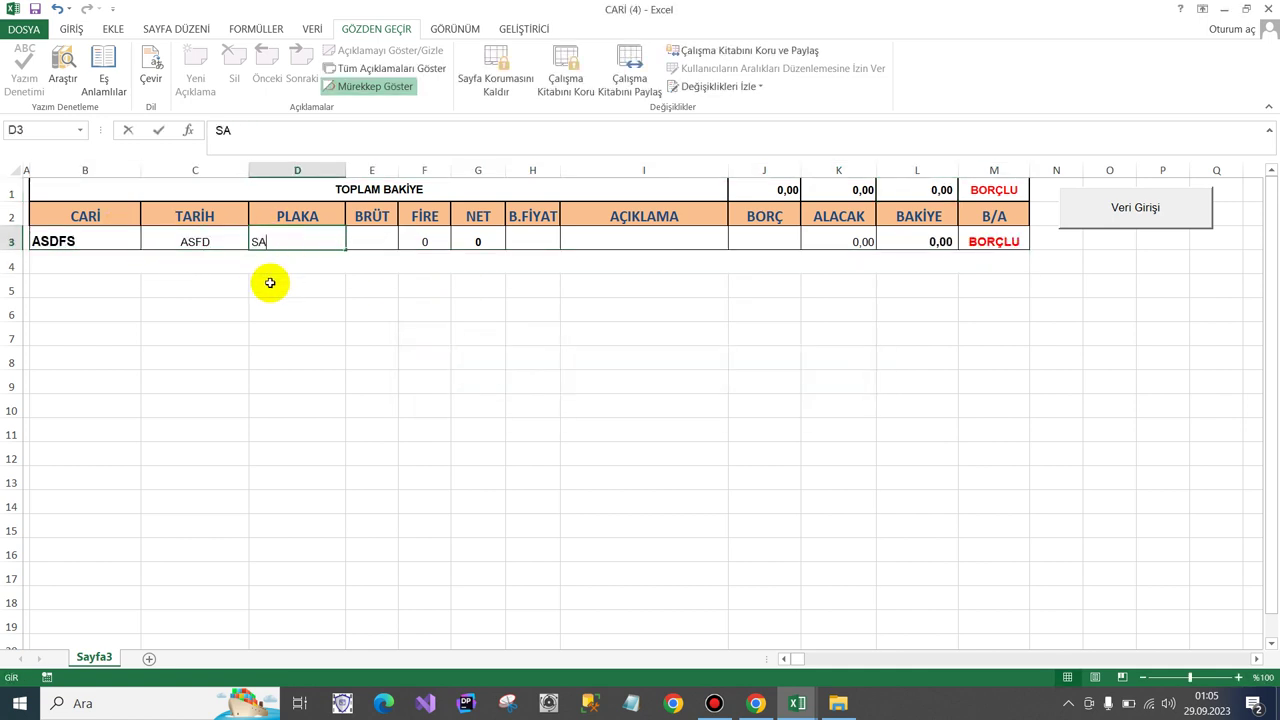
left_click(268, 280)
left_click(9, 264)
right_click(9, 264)
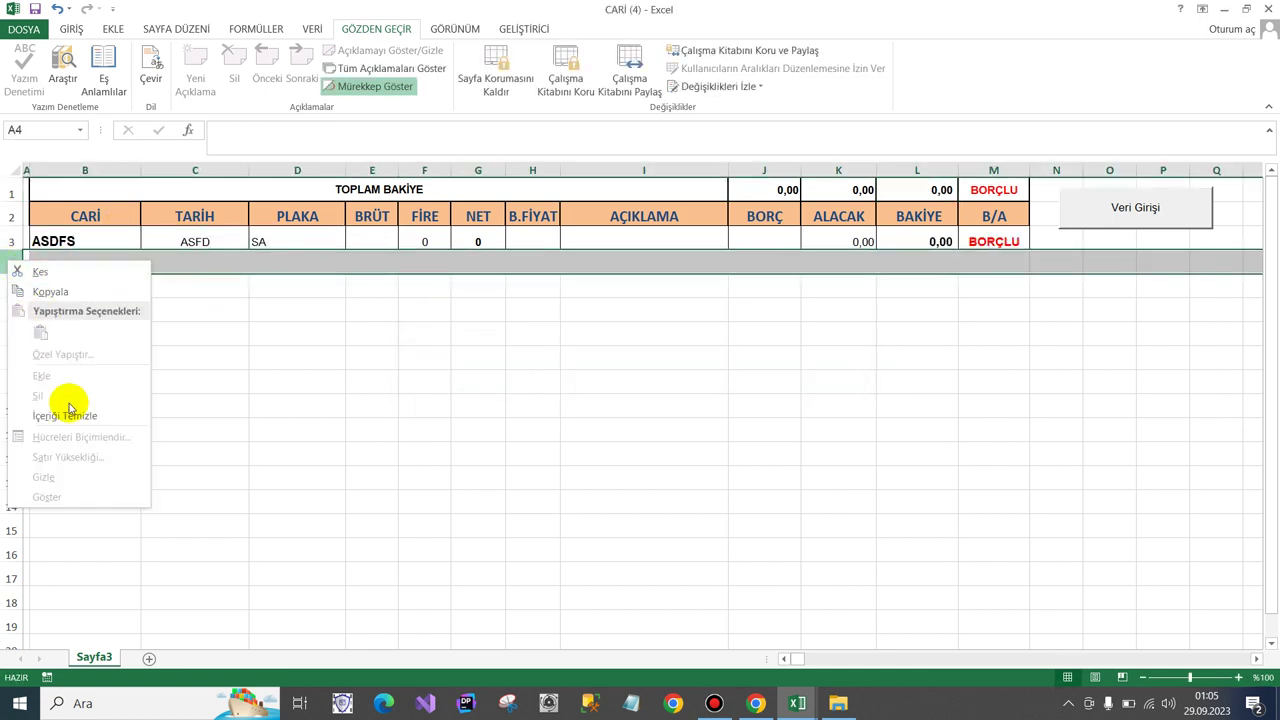
left_click(375, 340)
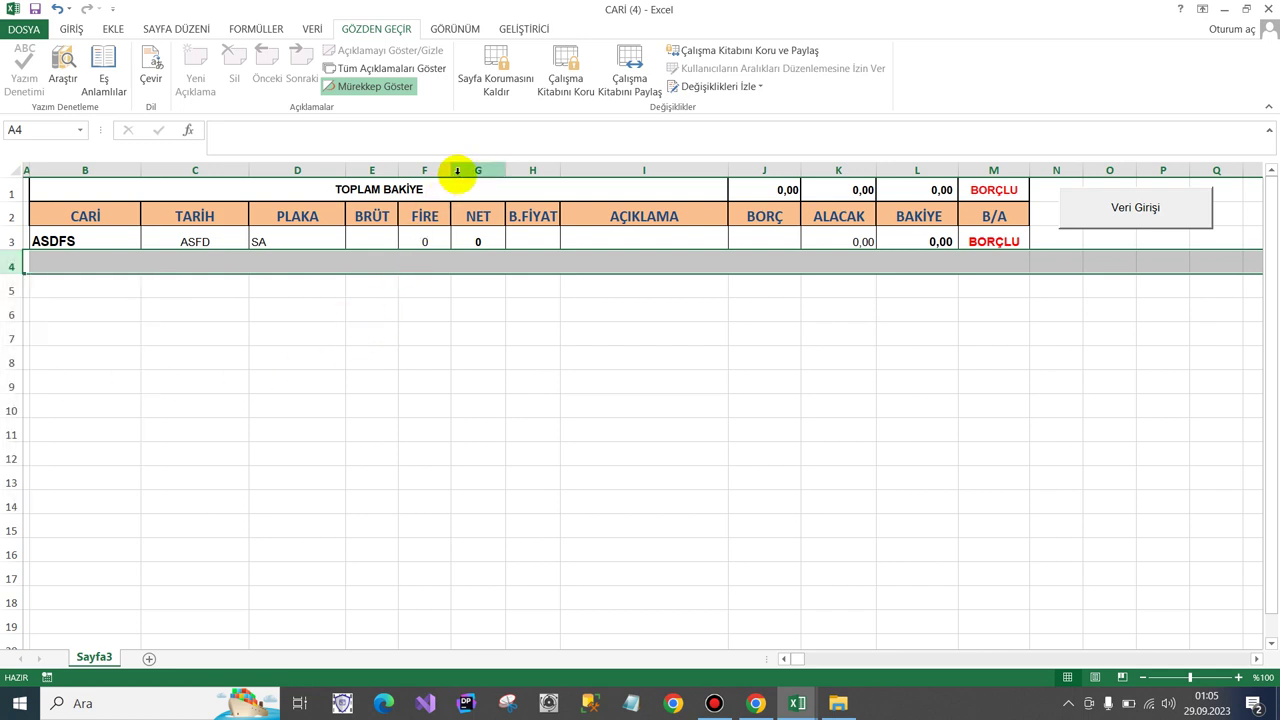
Step: Remove Sayfa3's protection with Sayfa Korumasını Kaldır and the password
left_click(505, 100)
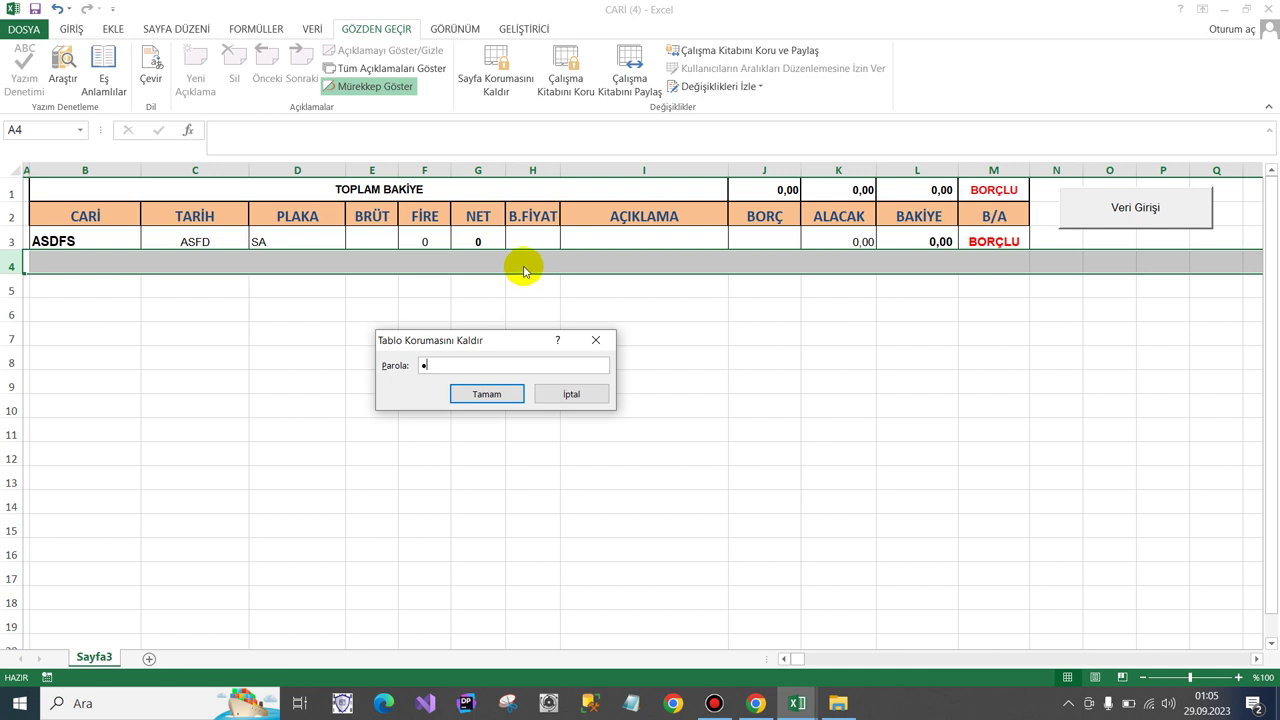
left_click(485, 393)
left_click(195, 314)
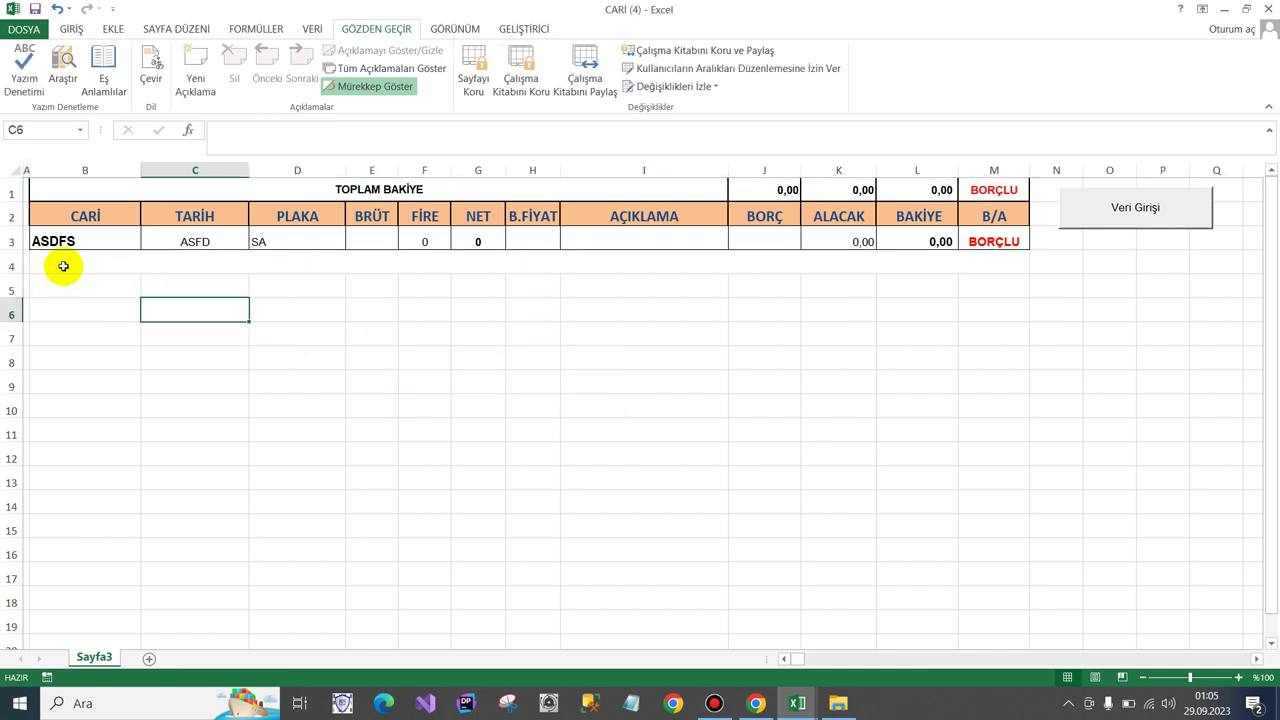
Step: Delete the old merged row 4 beneath the entry row
right_click(11, 265)
left_click(77, 399)
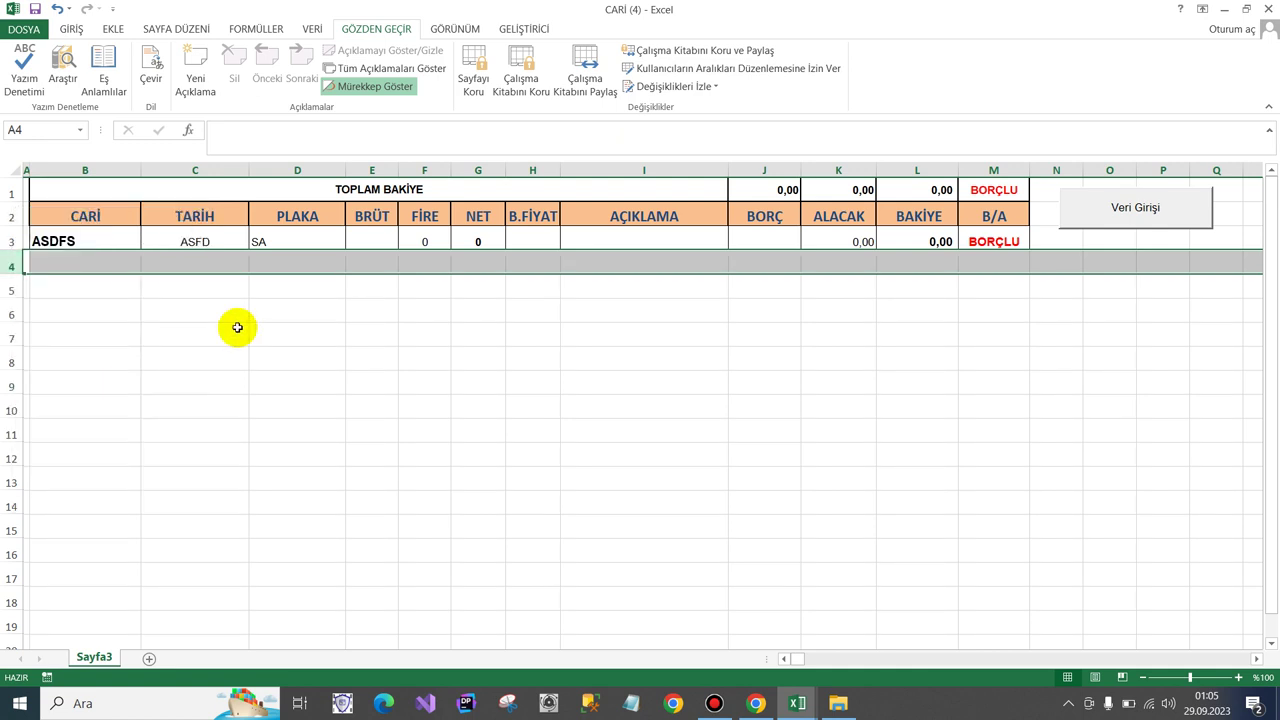
left_click(238, 332)
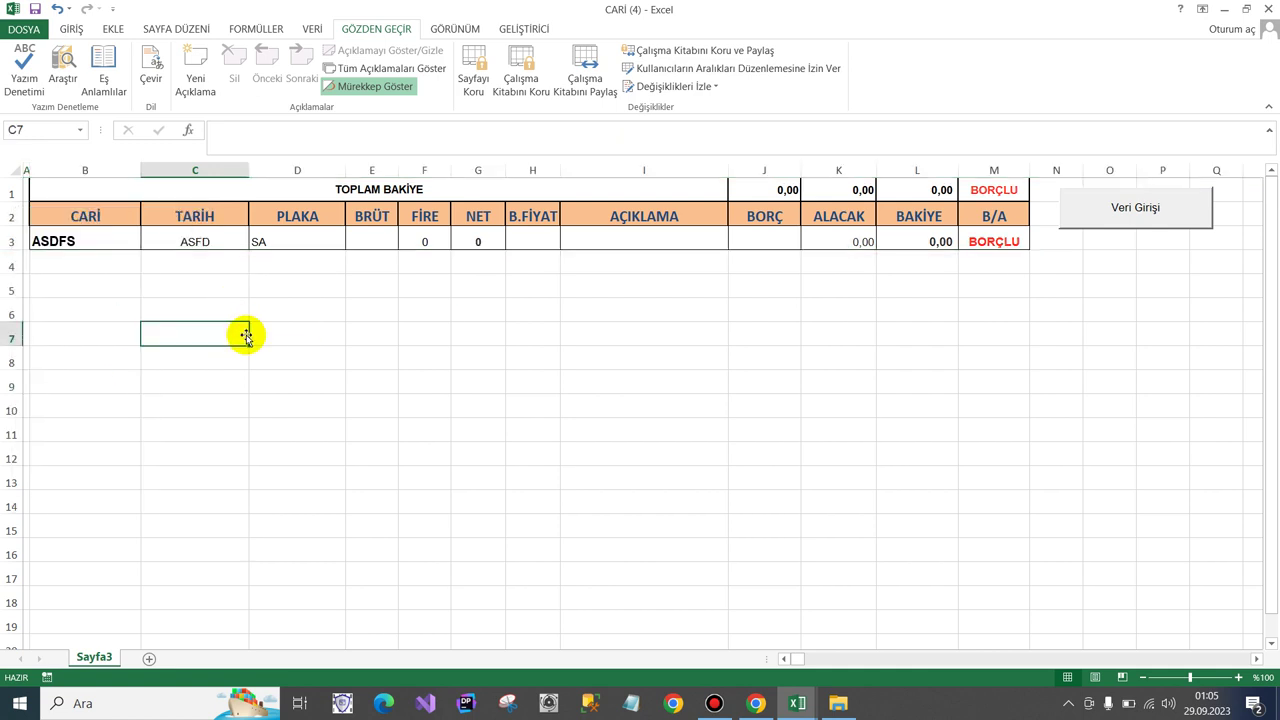
Step: Open and close the Veri Girişi form, then select B4:M4
left_click(1100, 218)
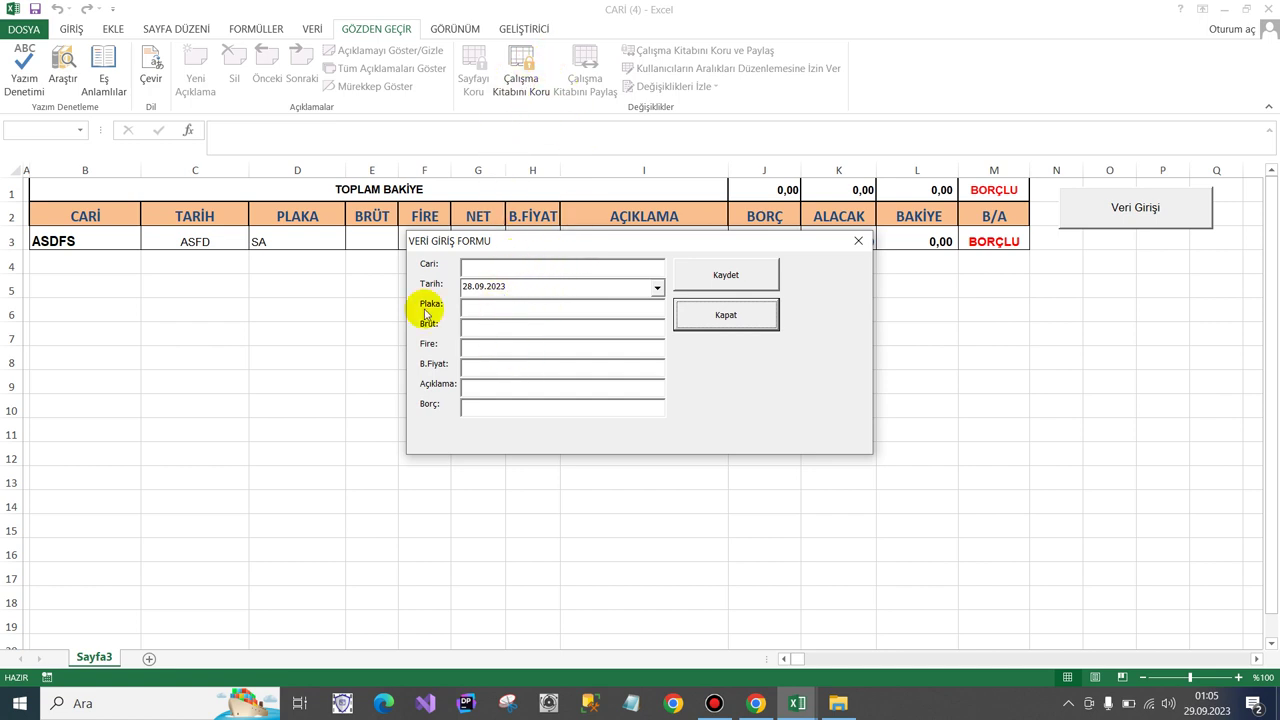
left_click(858, 241)
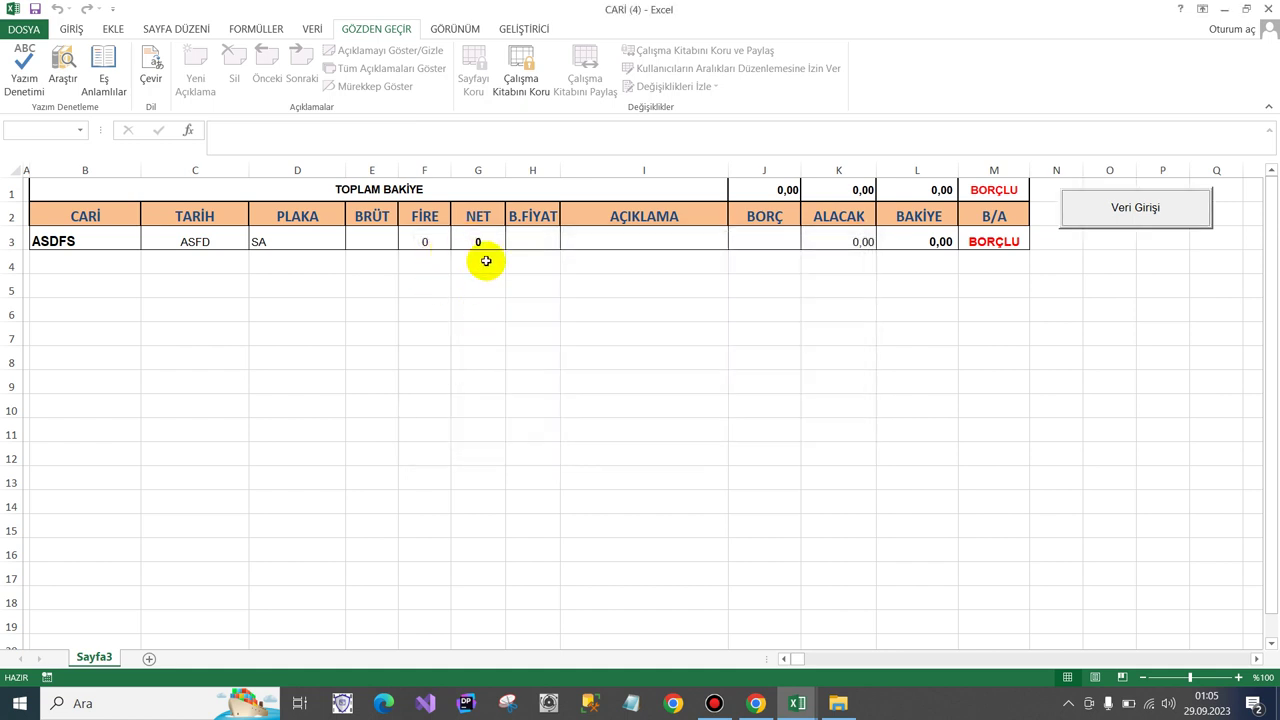
left_click_drag(82, 262, 934, 266)
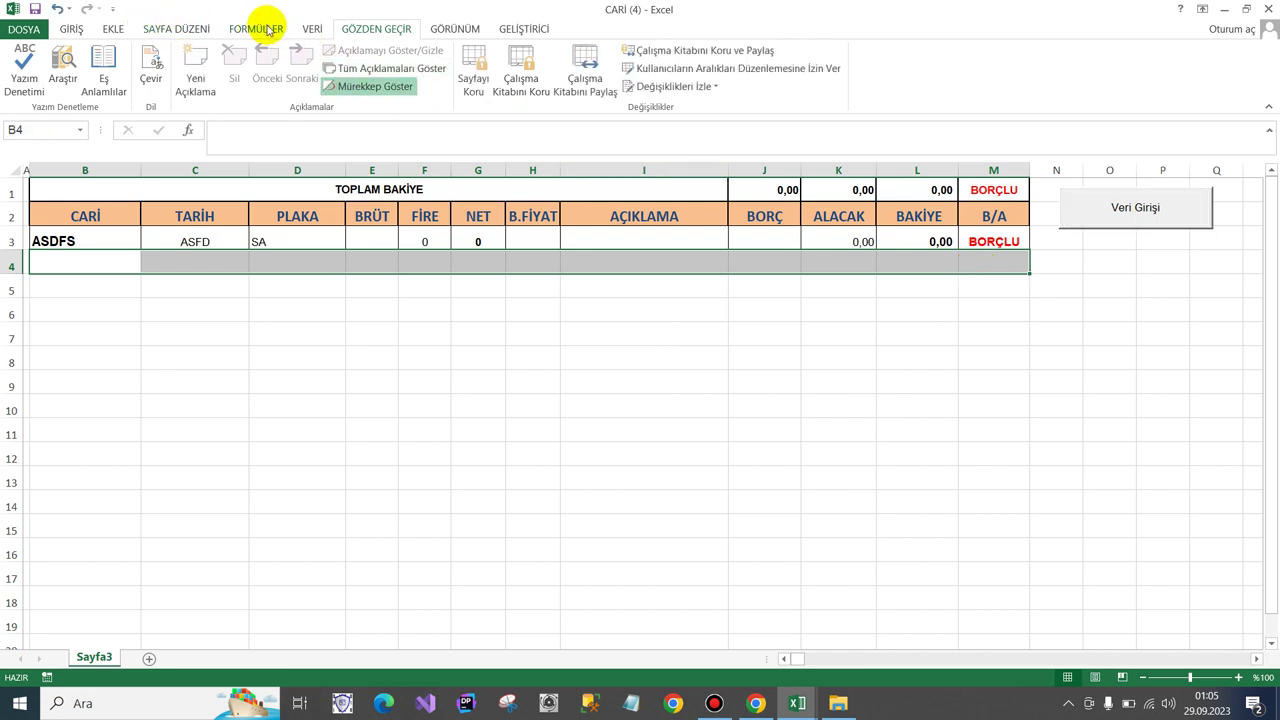
left_click(69, 31)
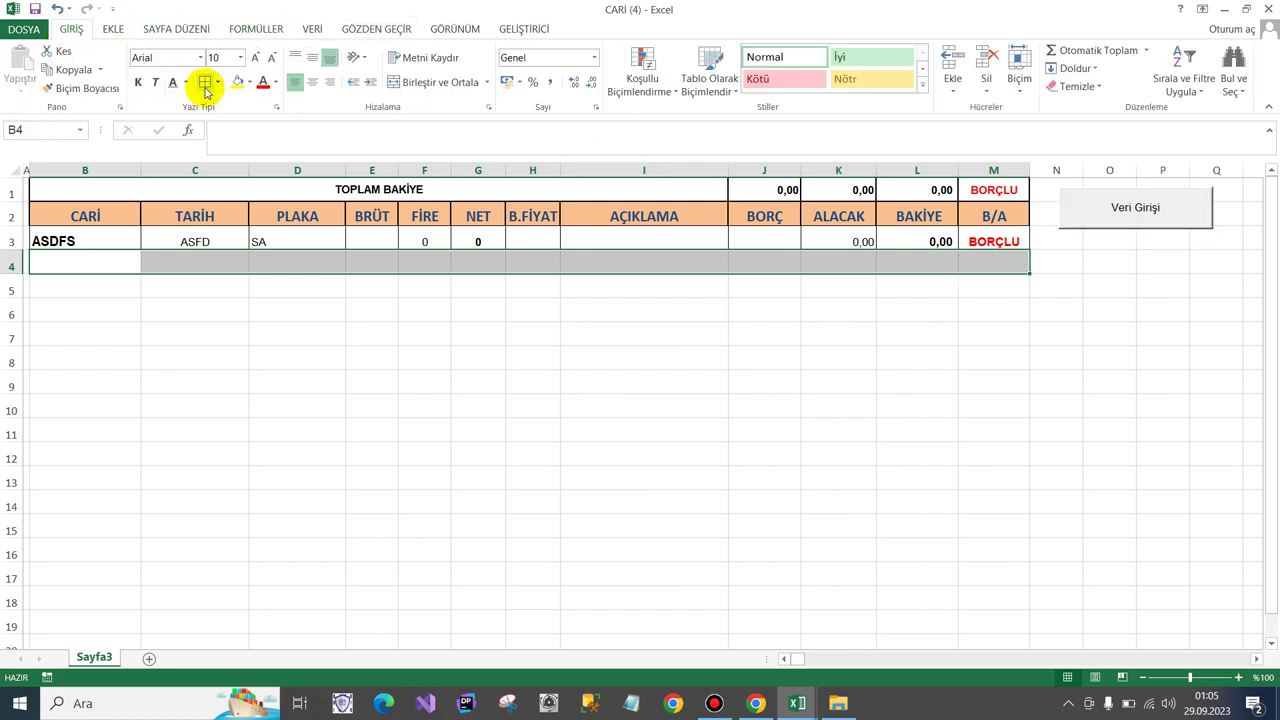
left_click(218, 301)
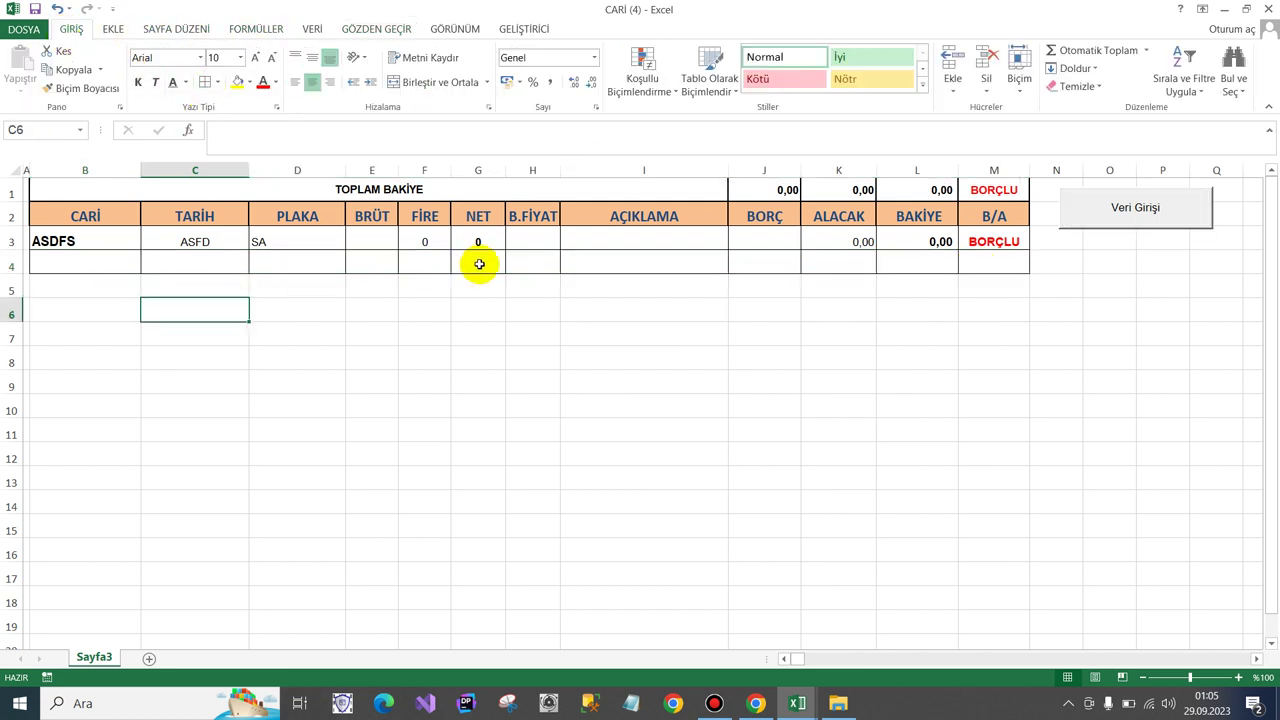
left_click(429, 243)
left_click(481, 245)
left_click_drag(505, 258, 503, 270)
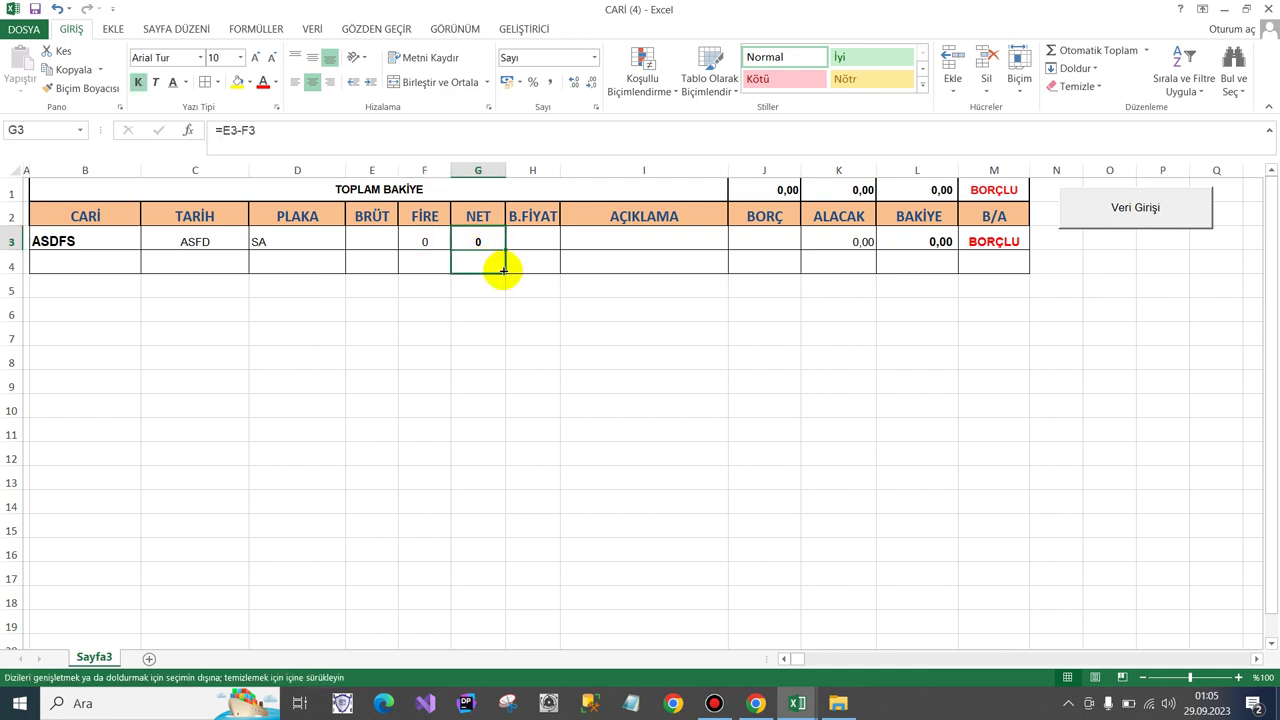
left_click(857, 241)
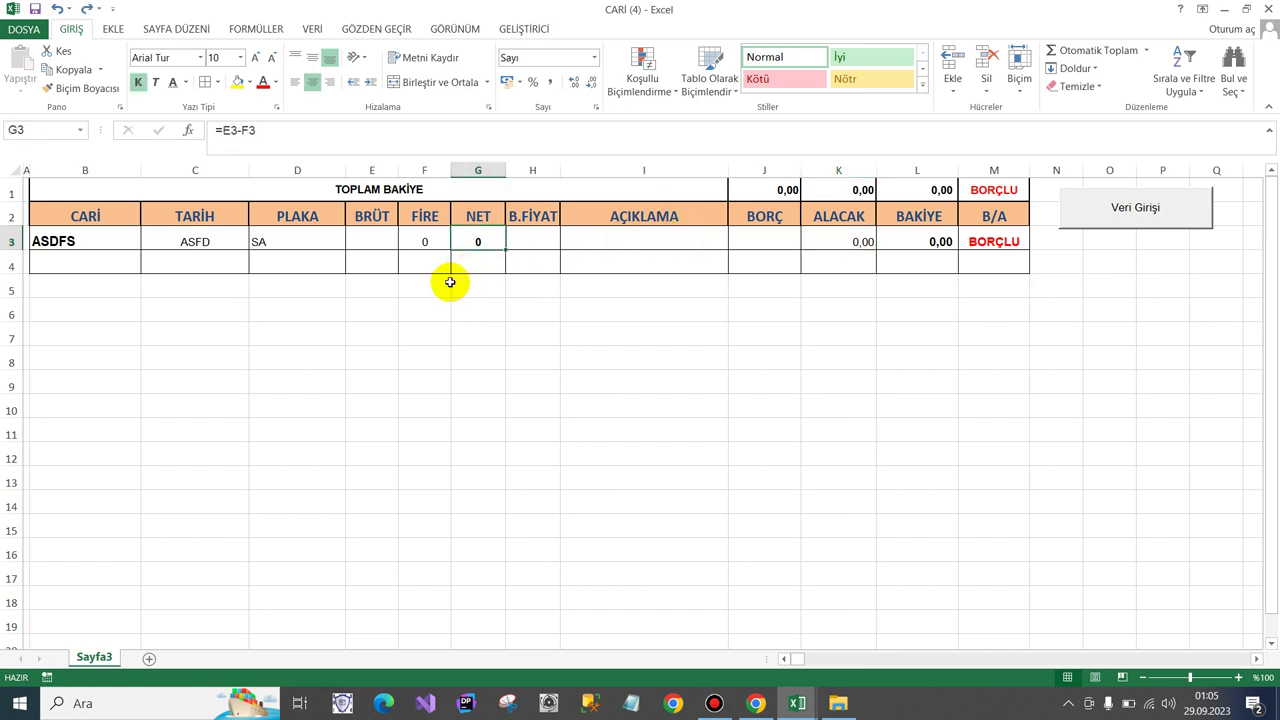
key("ctrl+z")
left_click(356, 311)
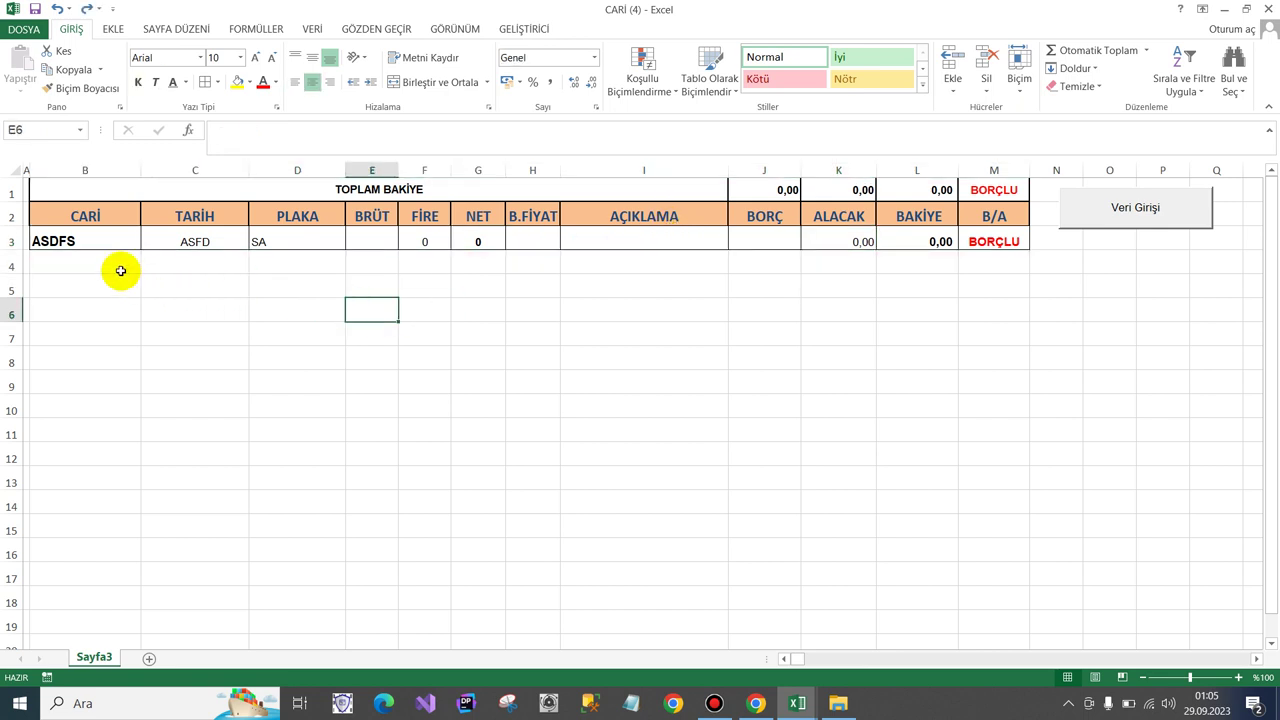
left_click(118, 267)
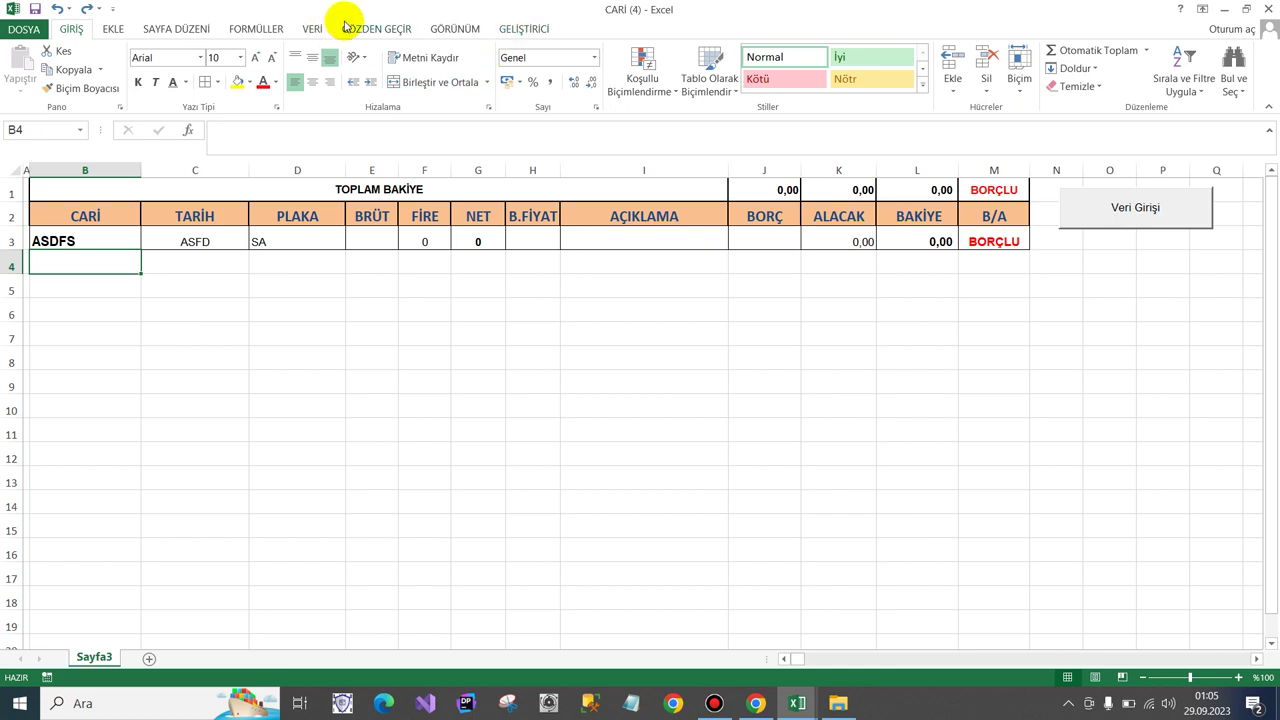
Step: Check the lock settings of row 3's CARİ to BRÜT cells without changing them
left_click(352, 29)
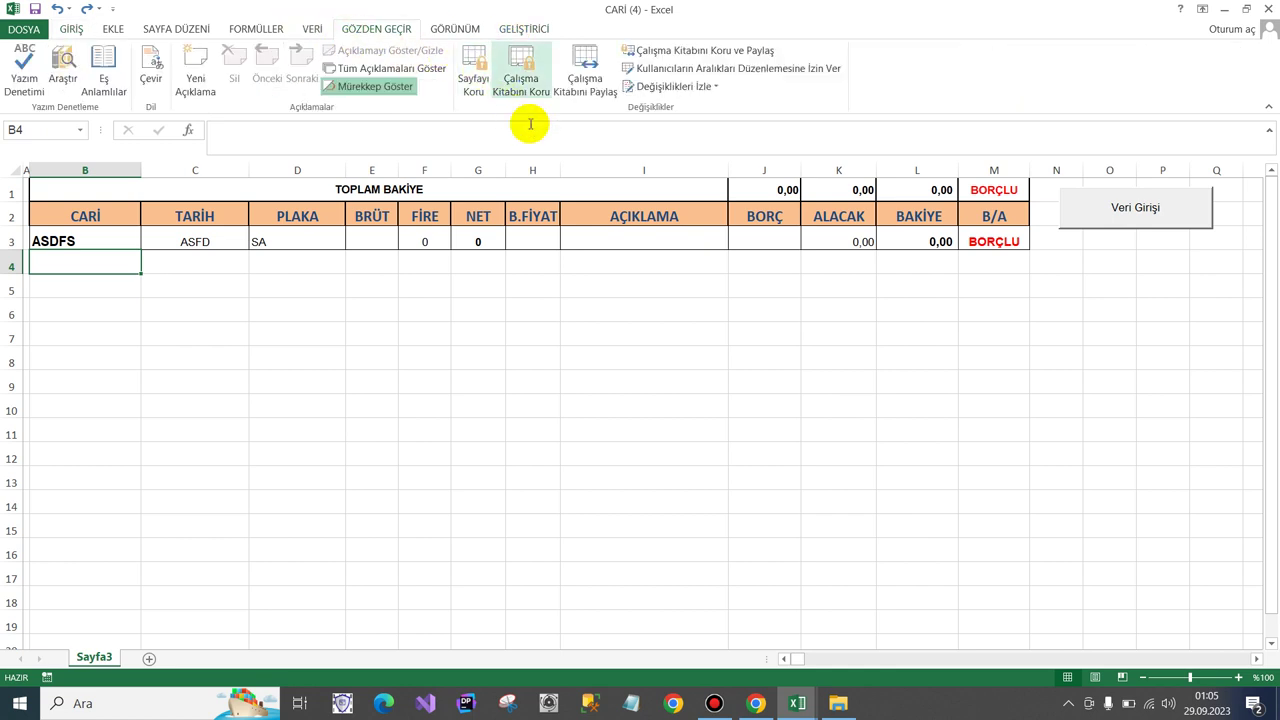
left_click(495, 263)
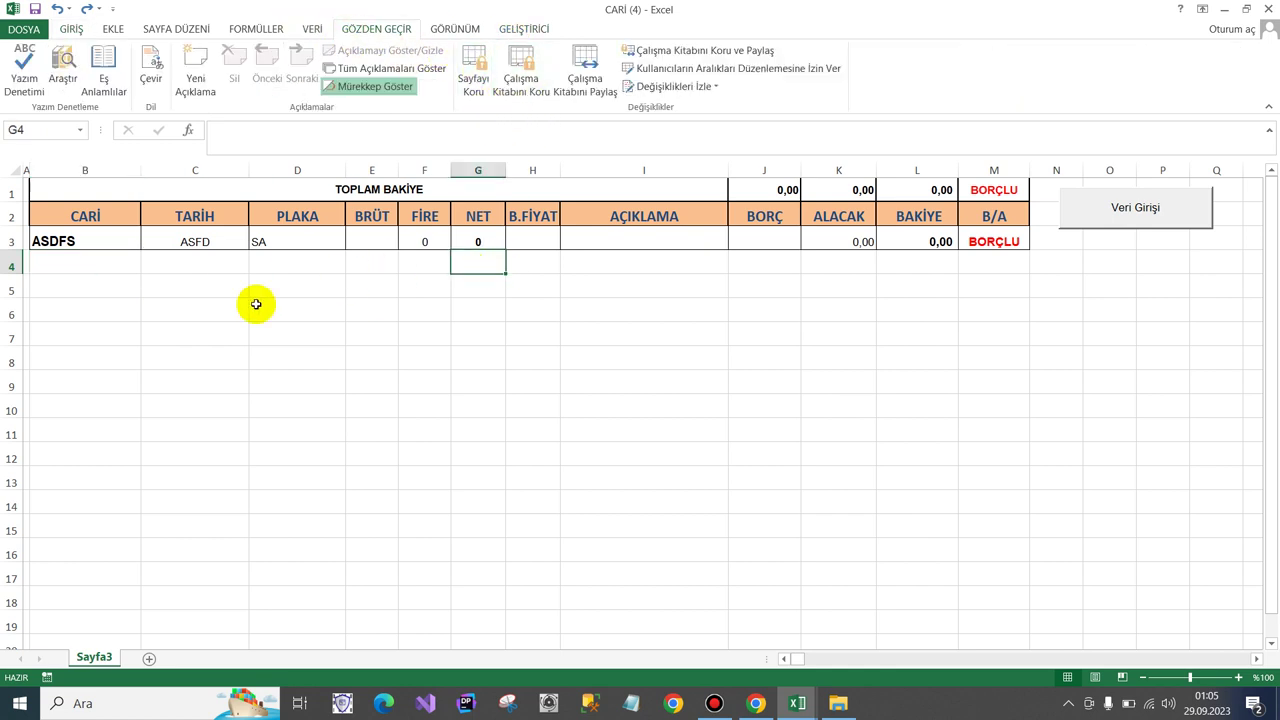
left_click_drag(106, 240, 357, 238)
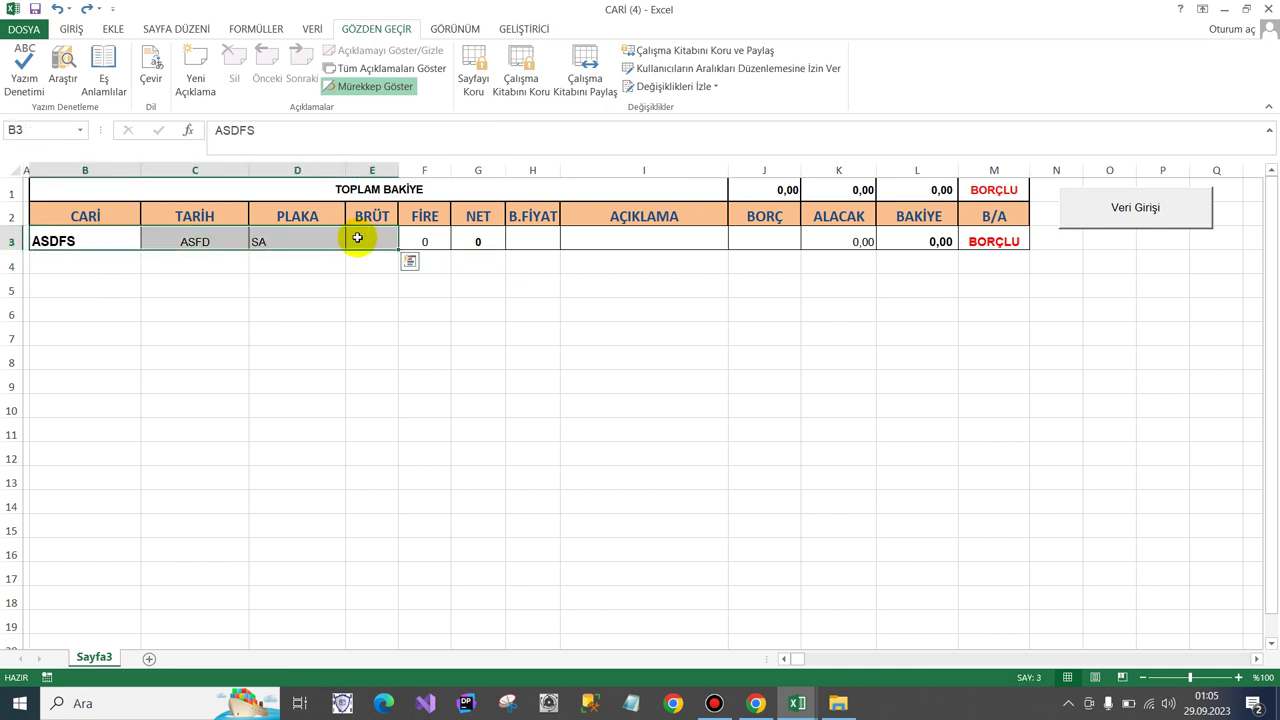
key("ctrl+1")
left_click(311, 232)
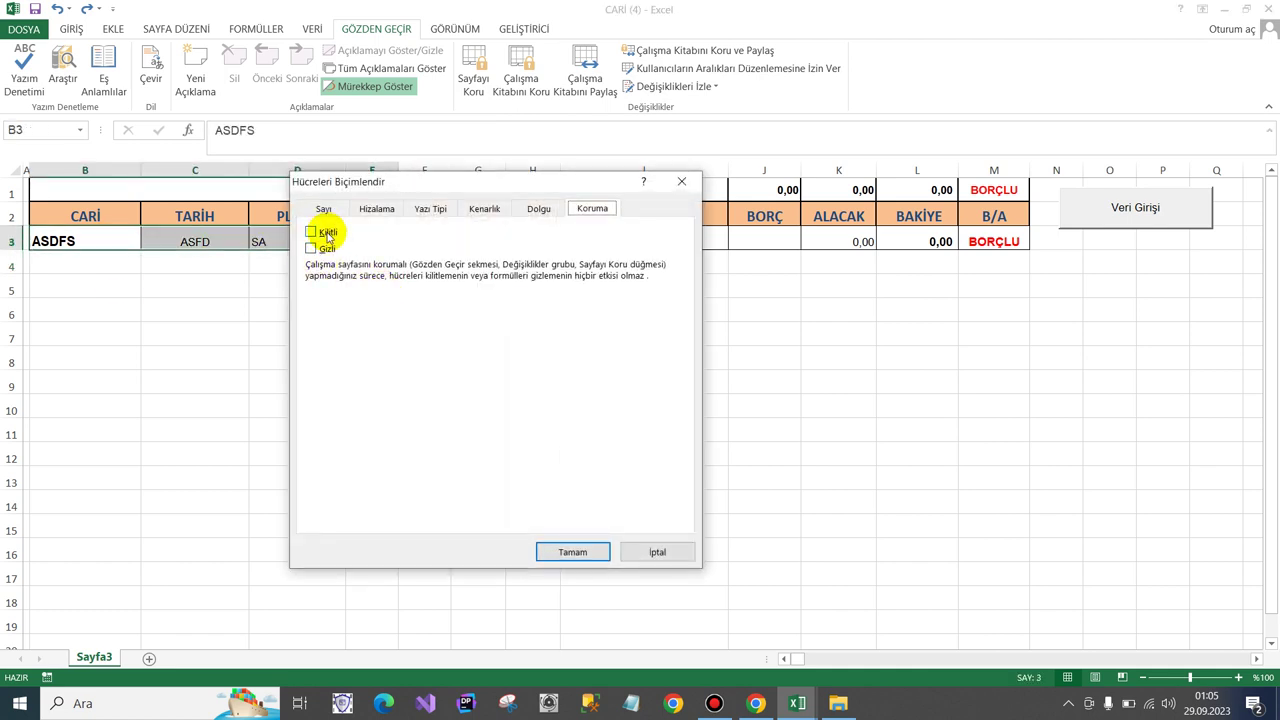
left_click(683, 537)
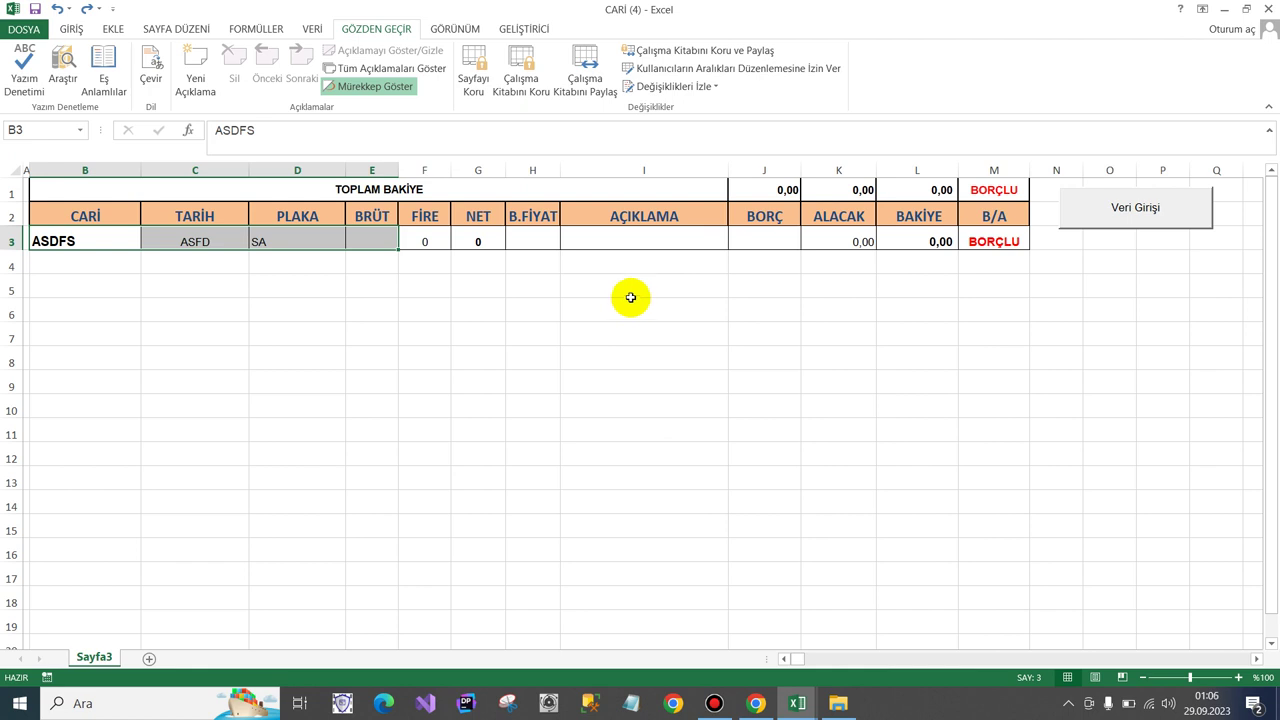
Step: Clear the 0 from the FİRE cell F3
left_click_drag(631, 306, 631, 297)
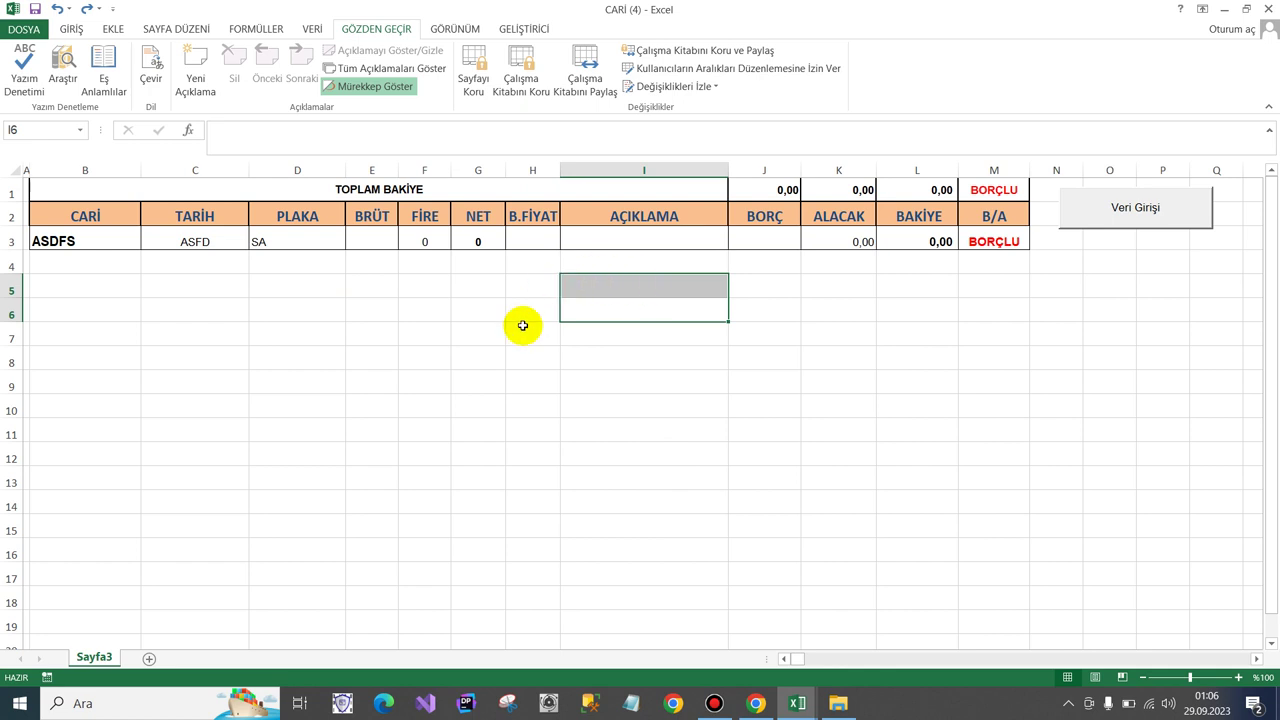
left_click(485, 288)
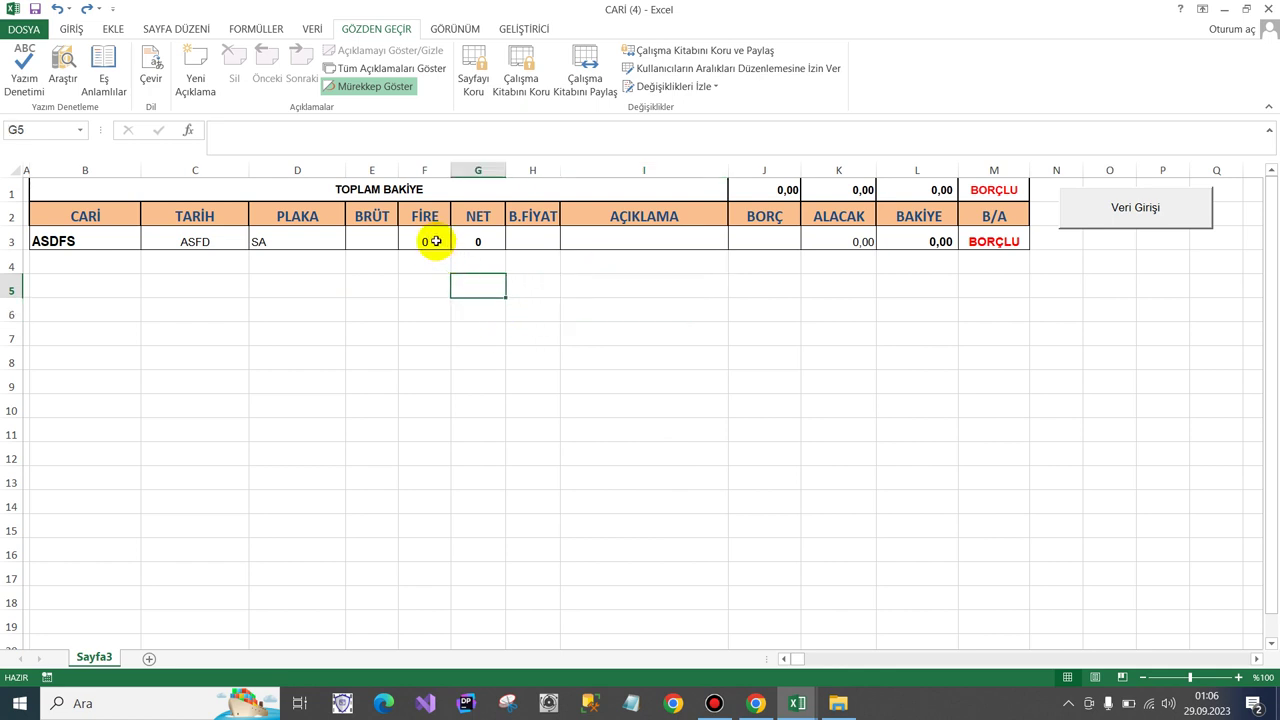
left_click(436, 241)
key("Delete")
left_click(424, 278)
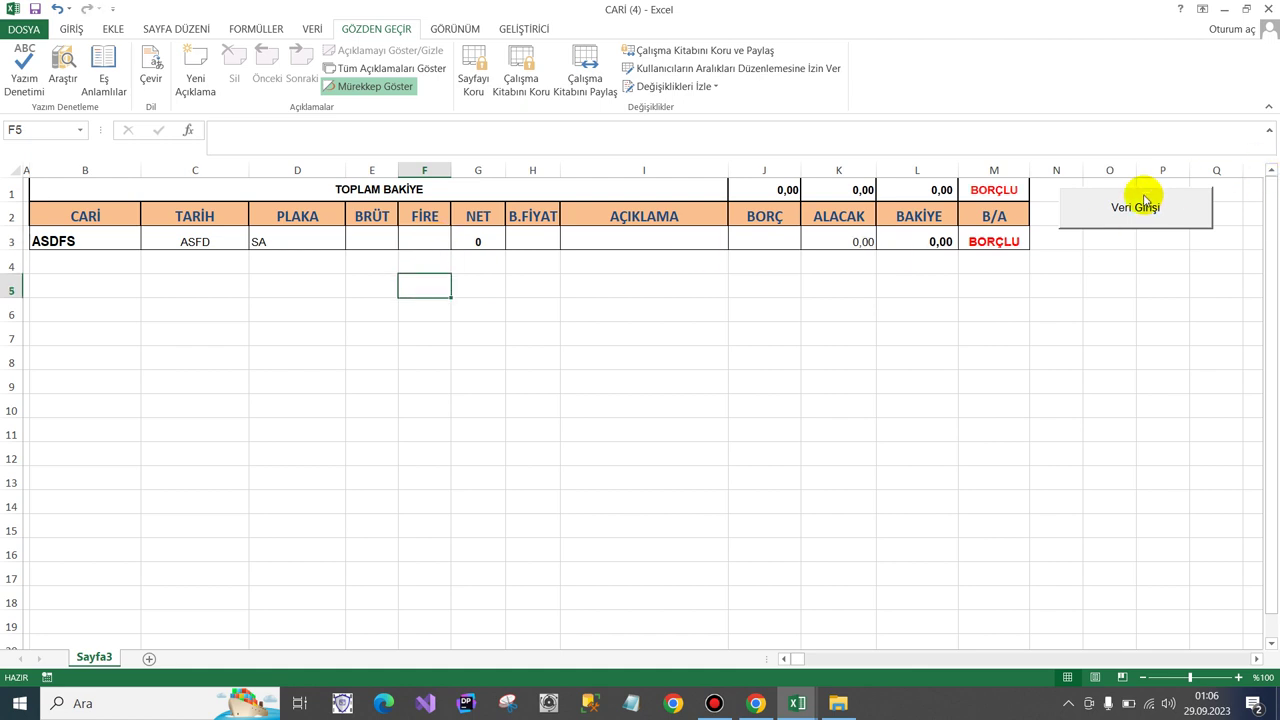
Step: Enter design mode and open the UserForm1 designer from the Veri Girişi button
left_click(523, 29)
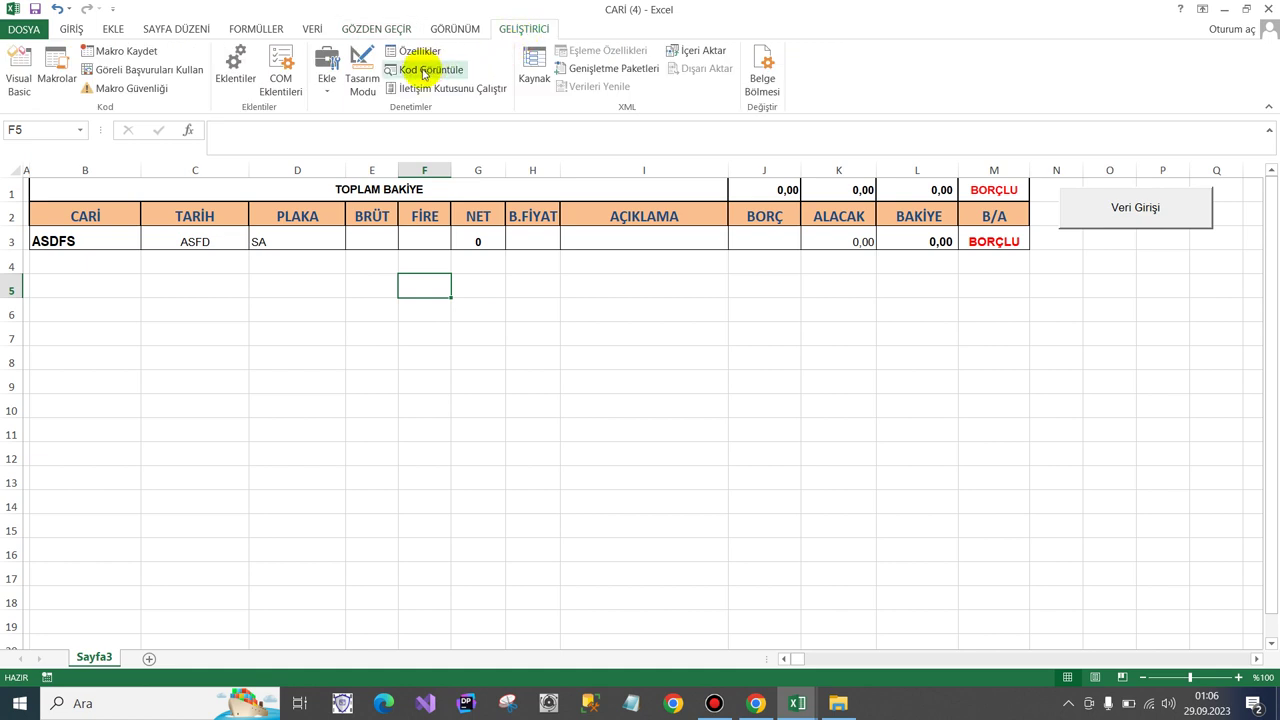
left_click(362, 72)
double_click(1118, 218)
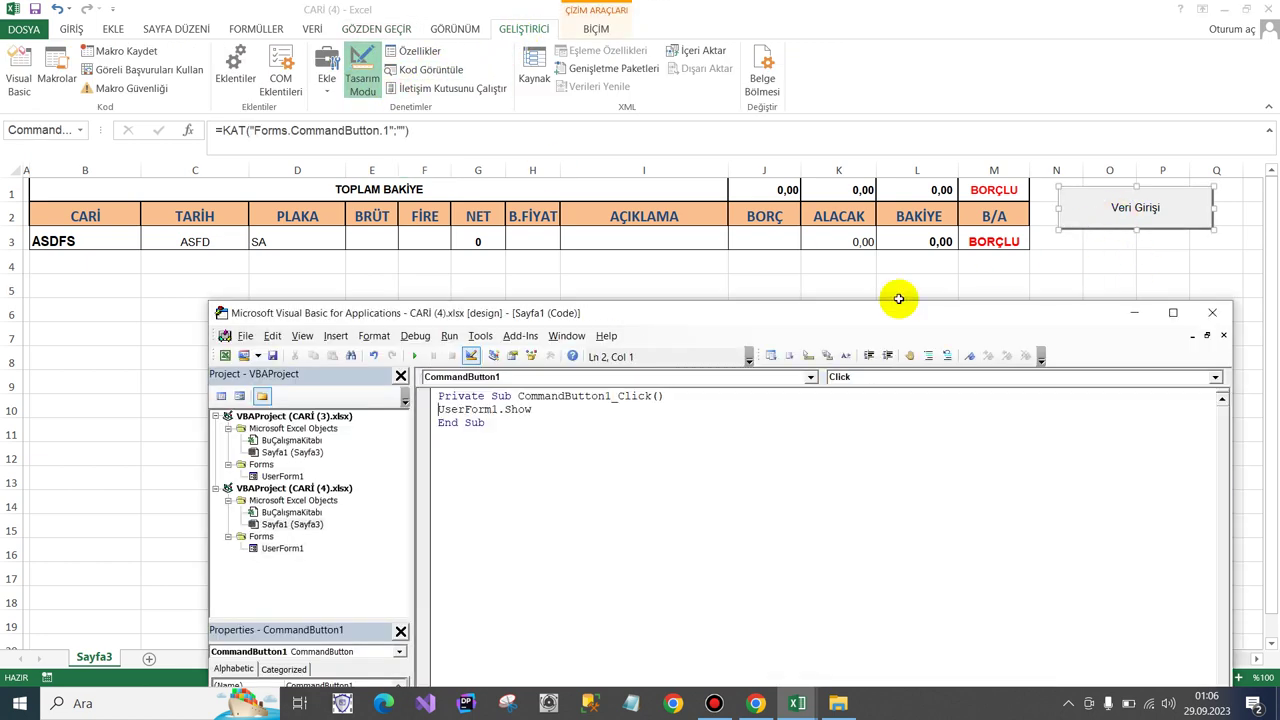
double_click(284, 548)
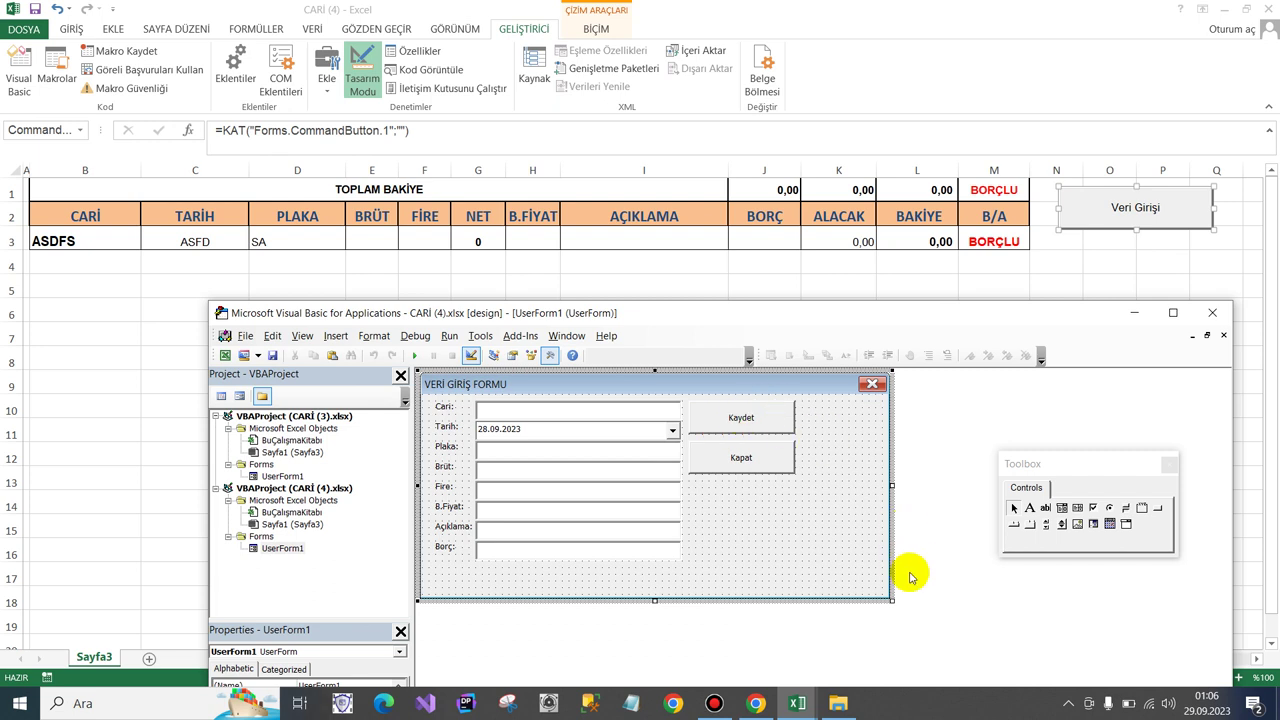
Step: Shrink the form and inspect the Cari, Tarih and Plaka controls' properties
left_click_drag(892, 600, 808, 578)
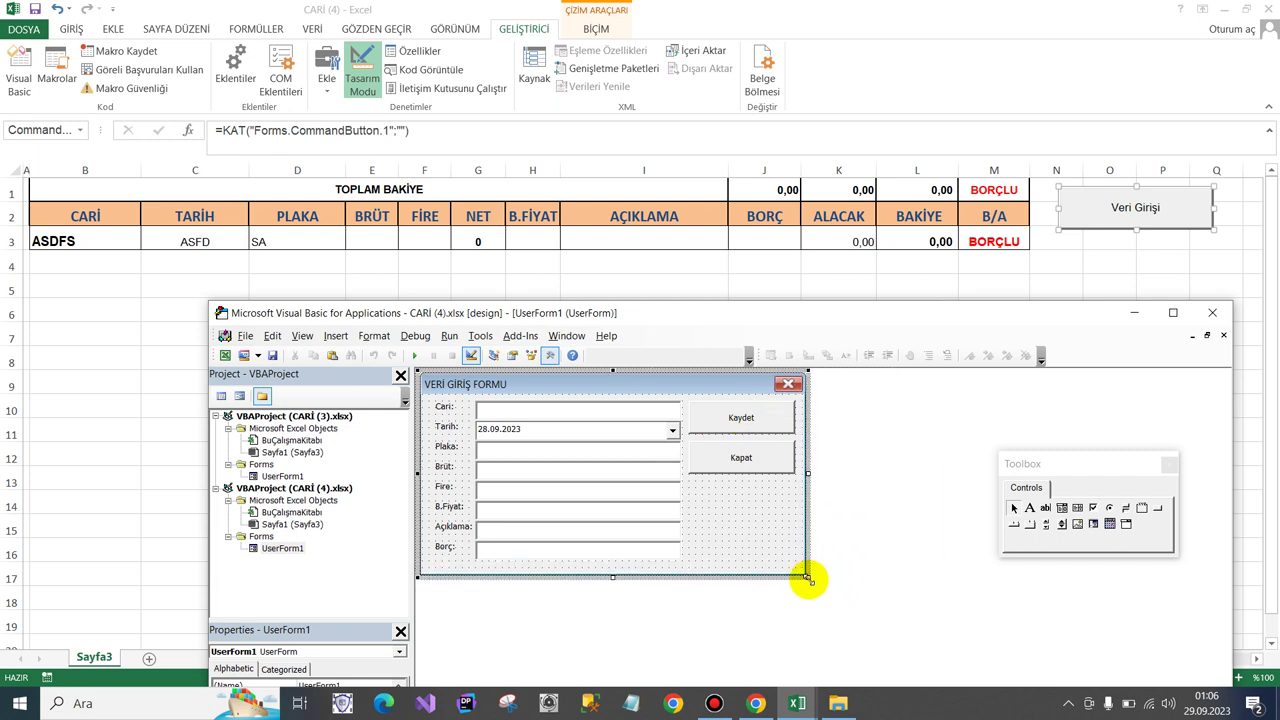
left_click(530, 405)
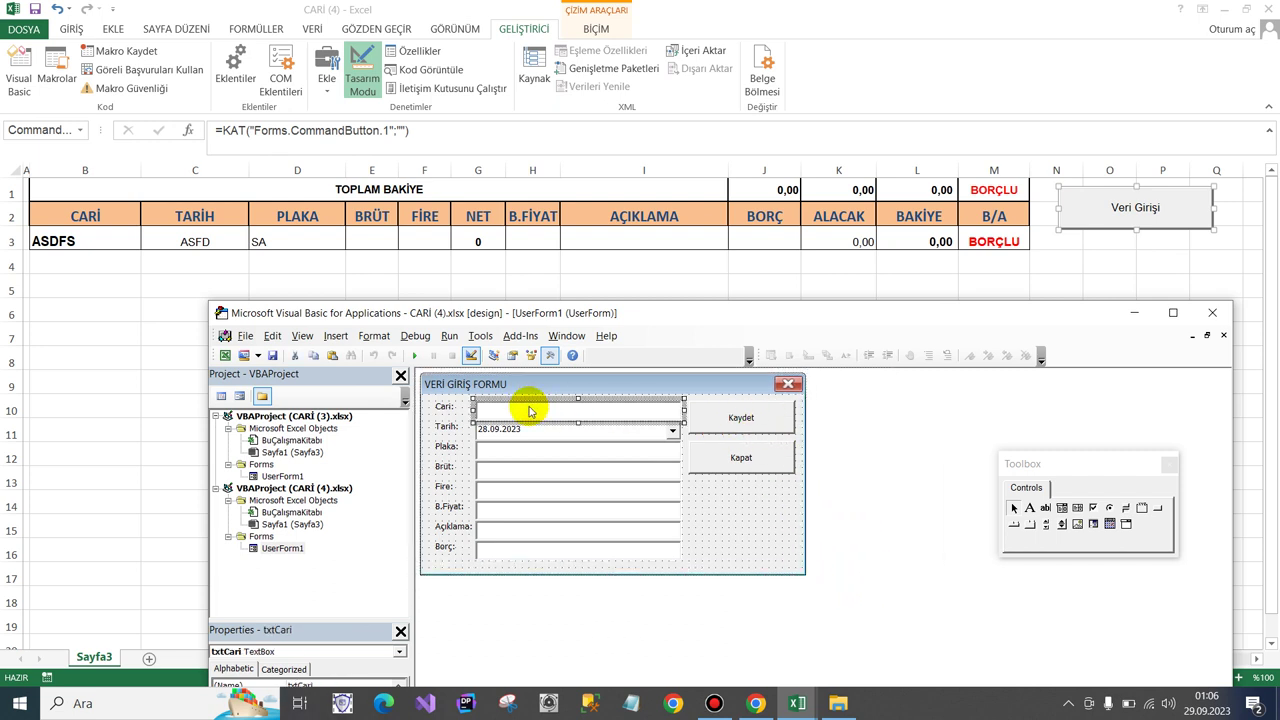
left_click_drag(383, 313, 504, 231)
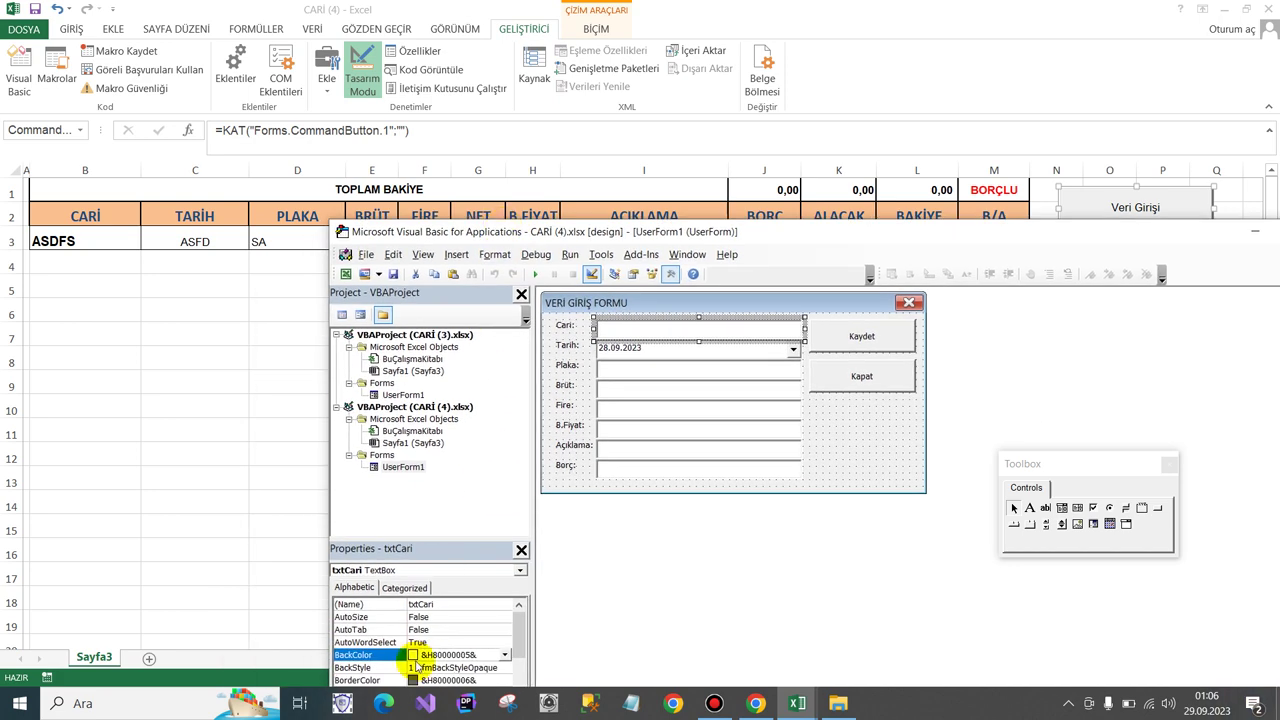
left_click(622, 348)
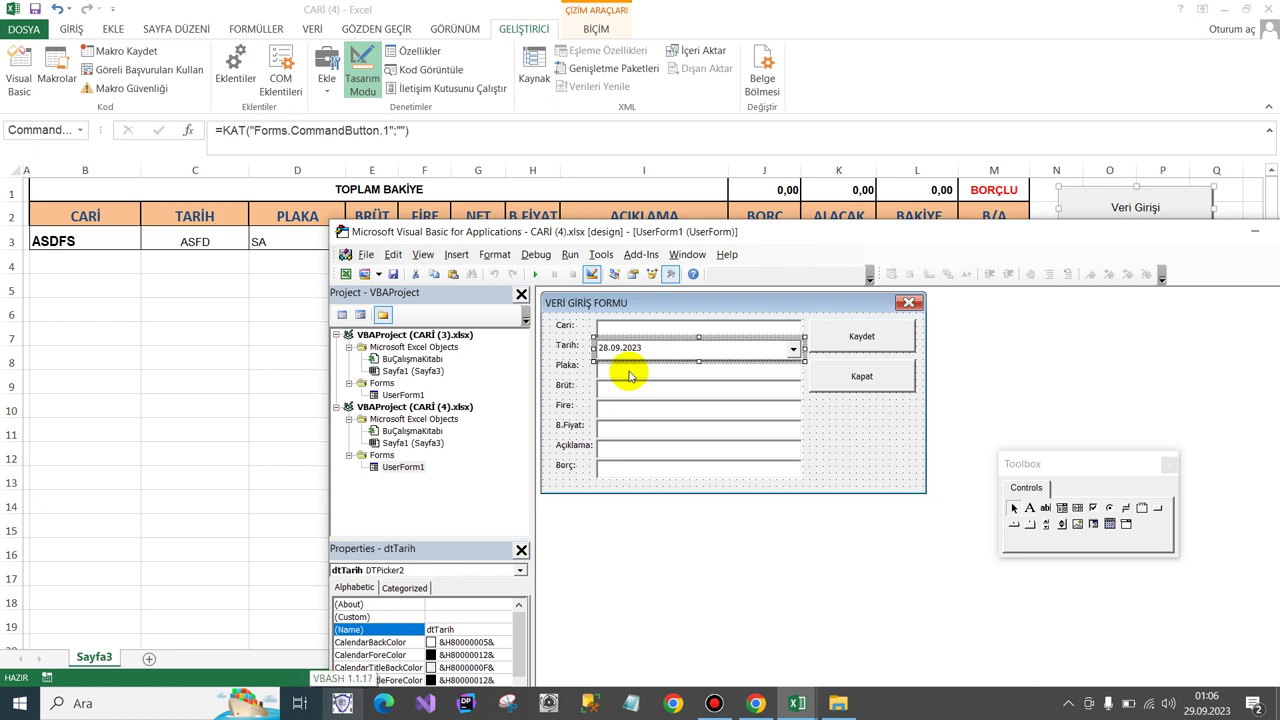
left_click(629, 370)
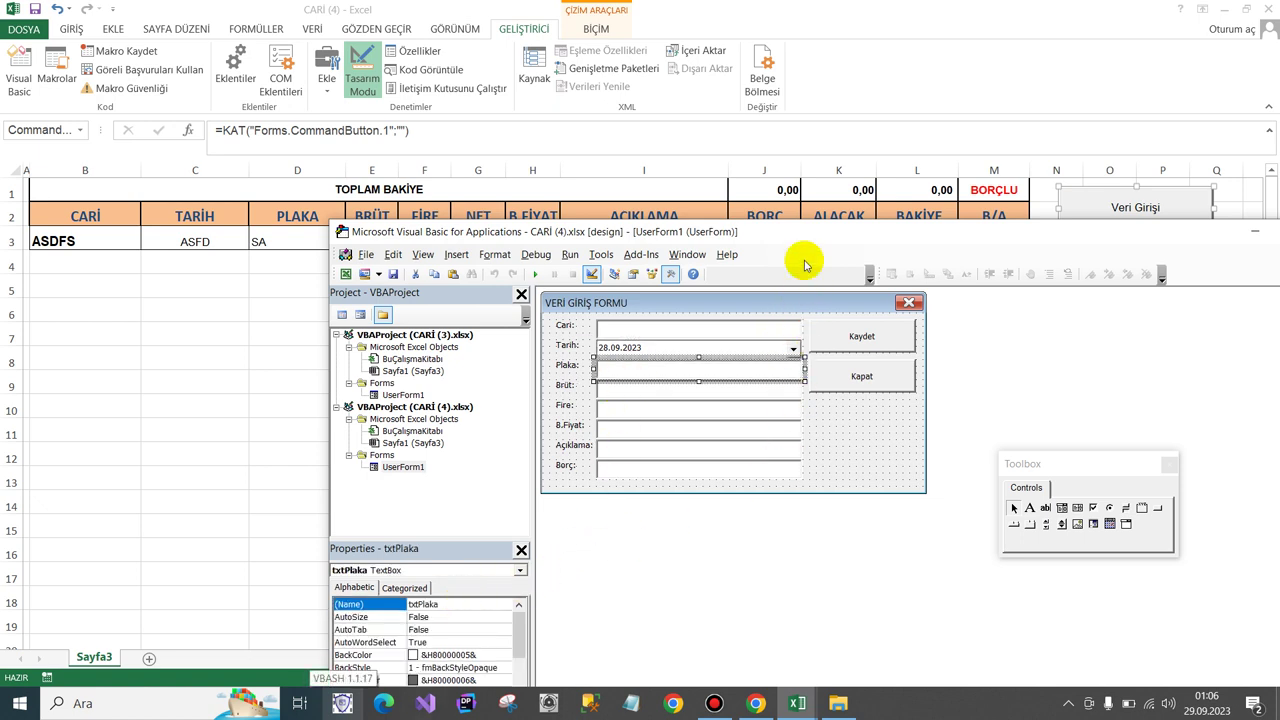
Step: Declare Dim x As Integer in the Kaydet click procedure, checking the sheet's first data row
double_click(830, 340)
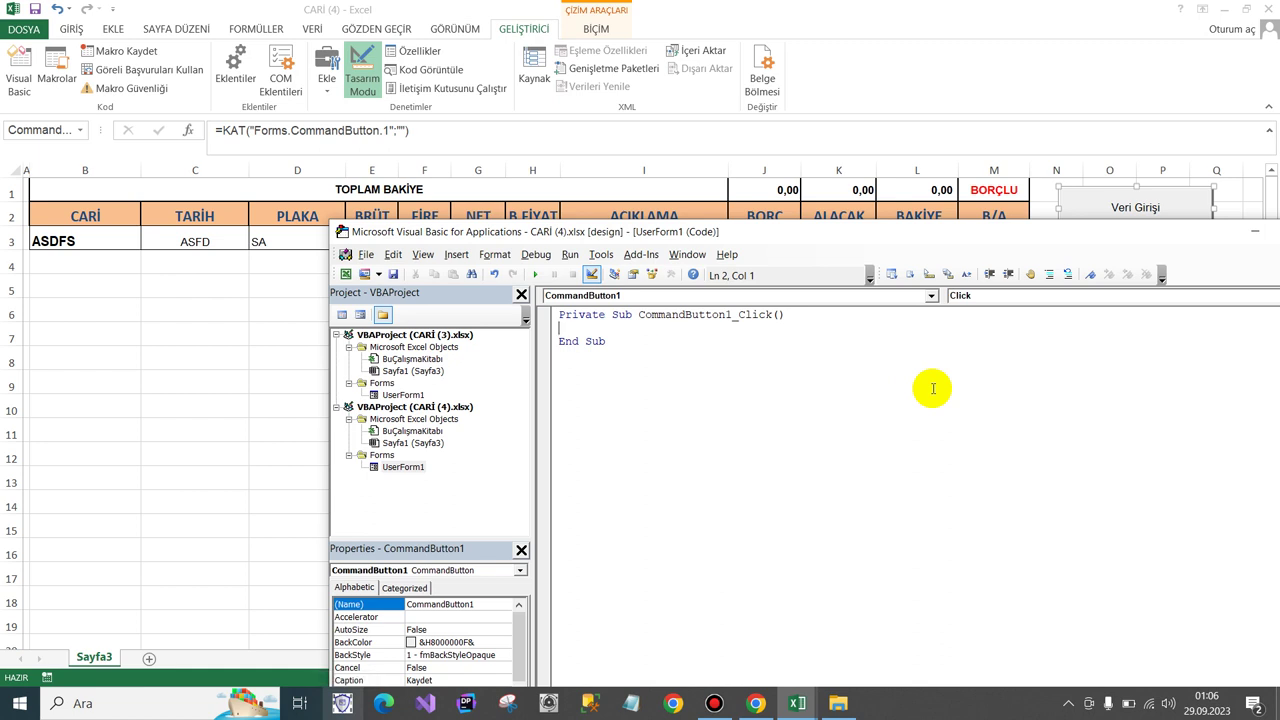
type("dim x as")
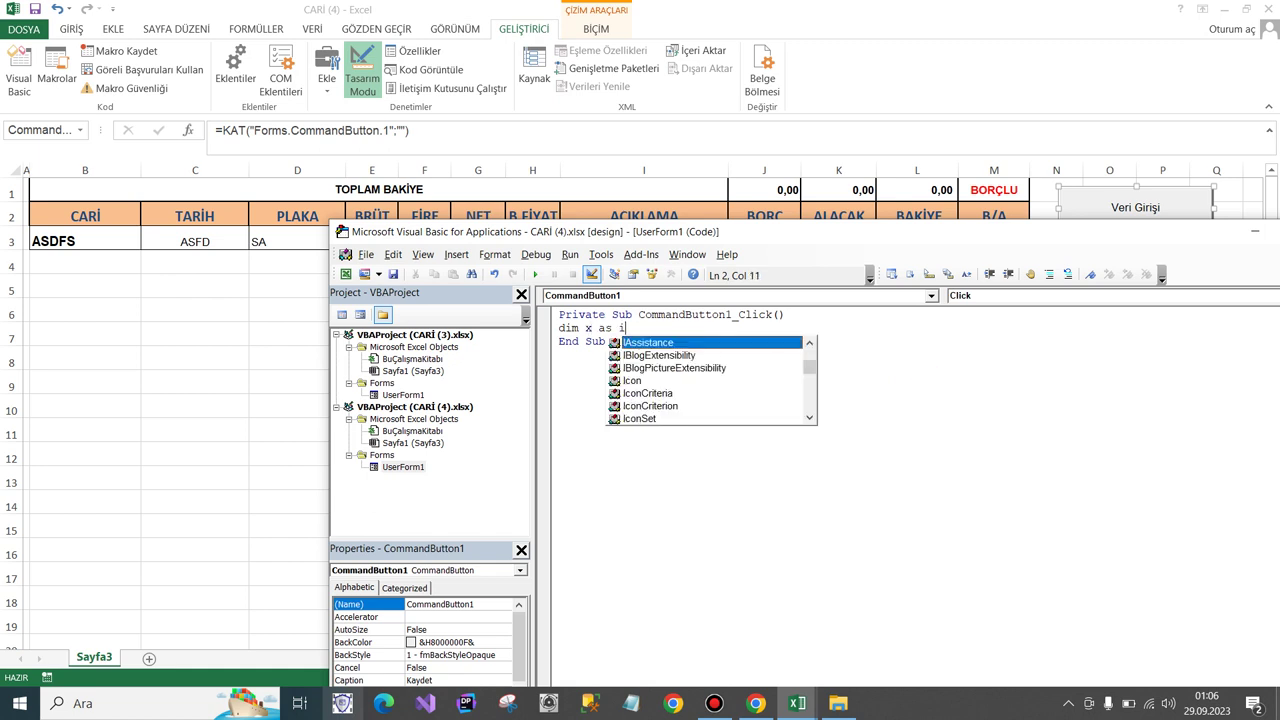
type(" int")
key("Return")
key("Return")
type("for x=")
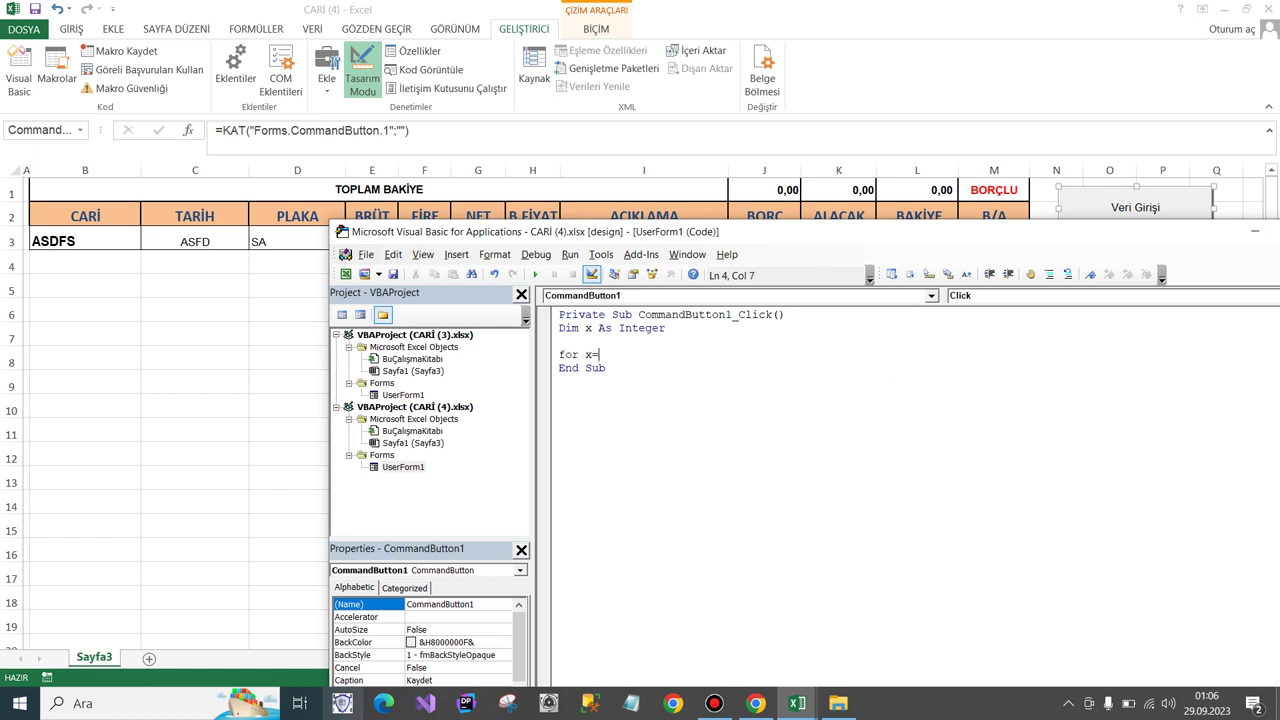
left_click(107, 240)
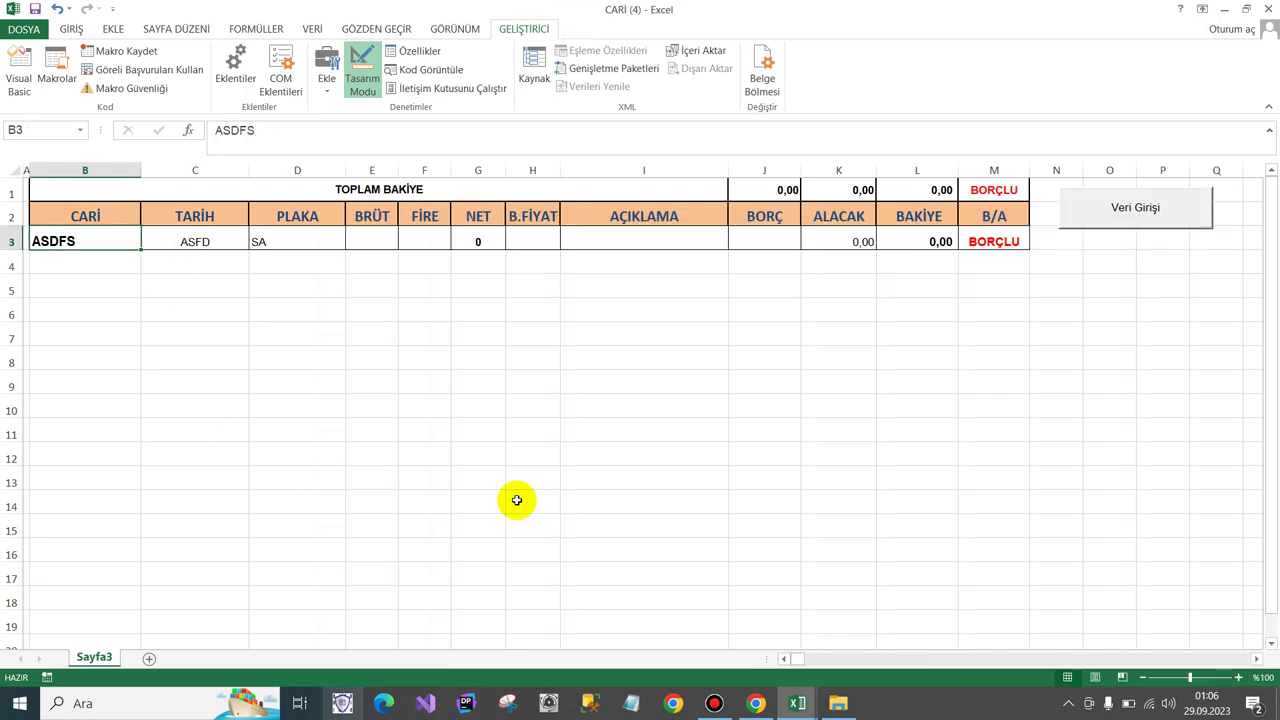
left_click(714, 703)
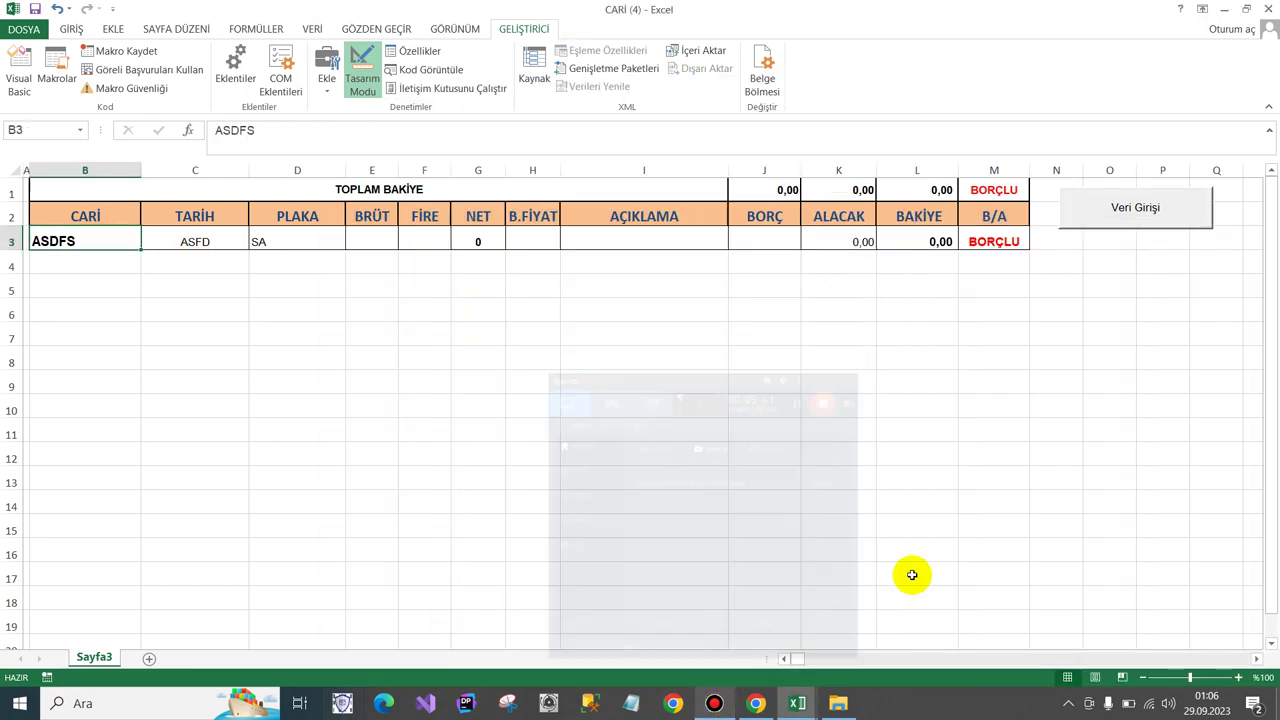
mouse_move(797, 703)
left_click(846, 643)
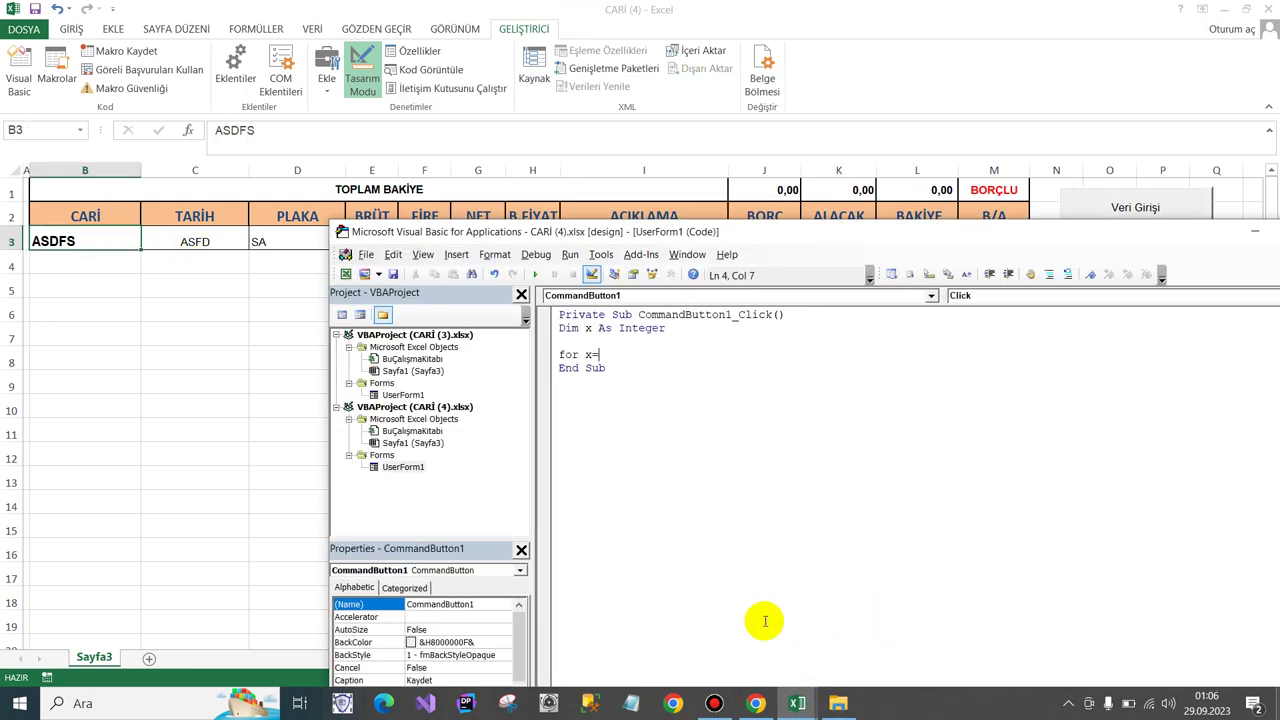
Step: Add the loop line For x = 3 To Range("A10000") with its closing Next
type("3 to ran")
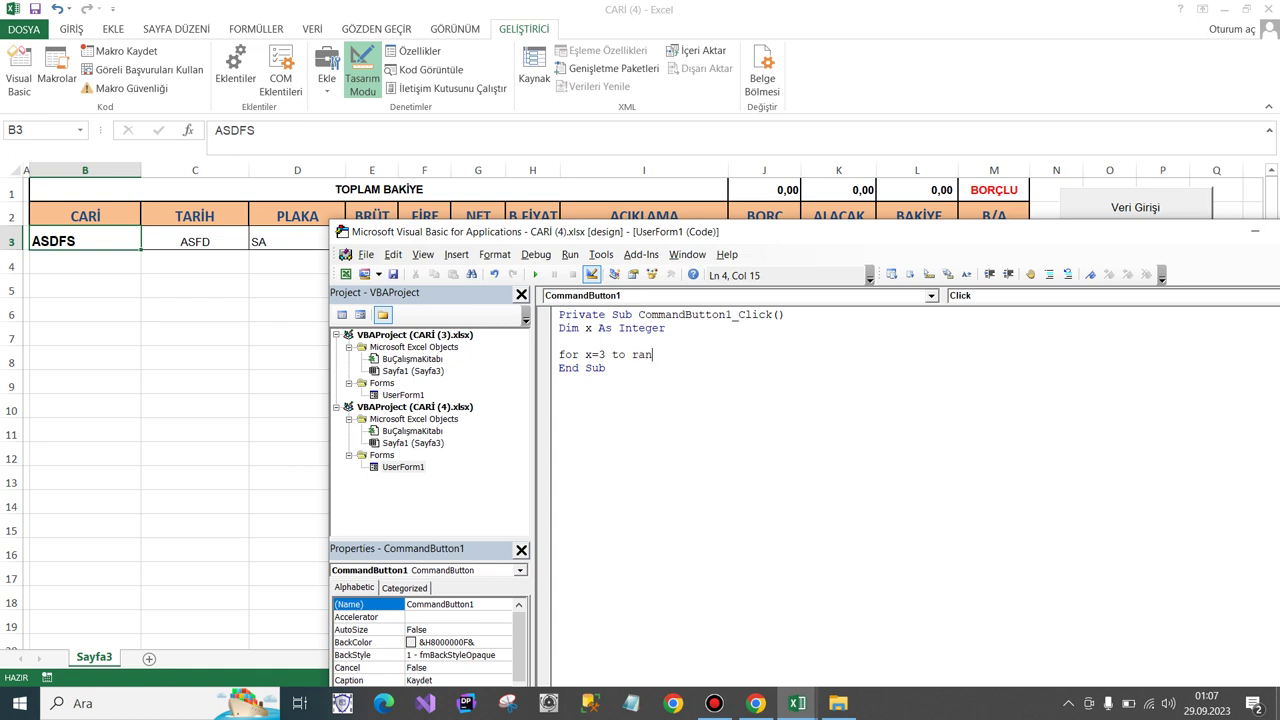
key("ctrl+space")
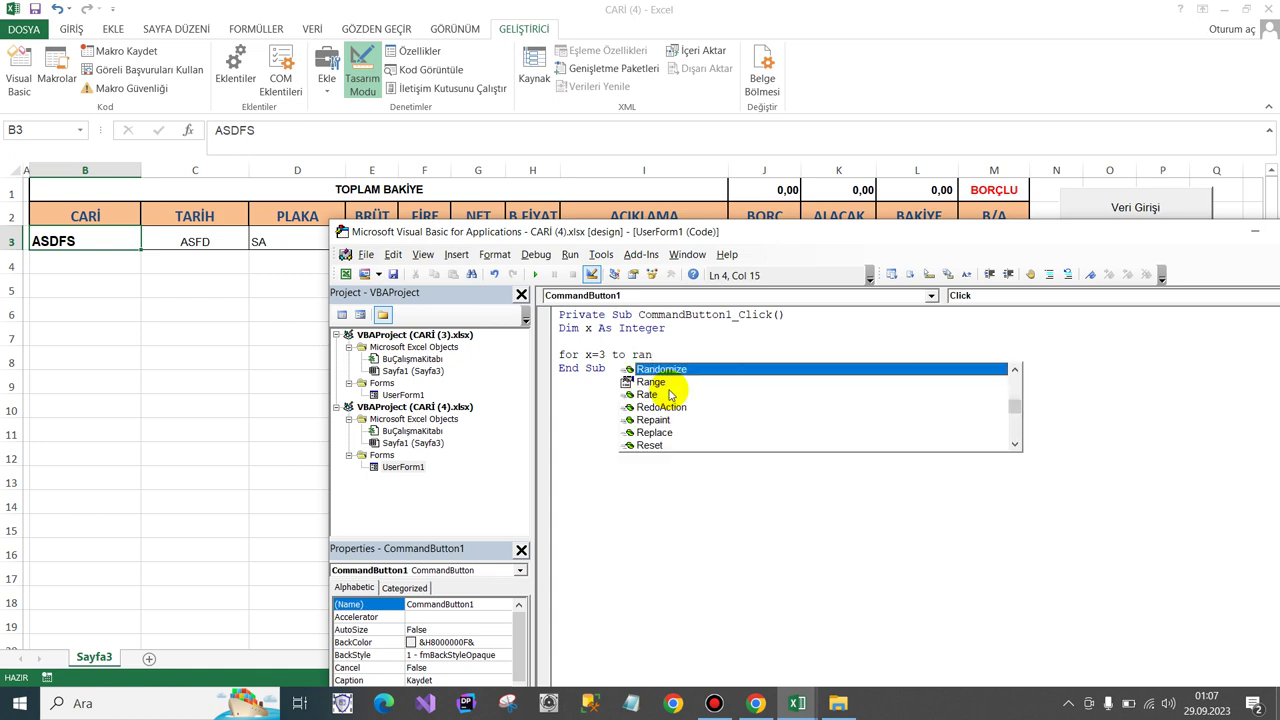
left_click(670, 390)
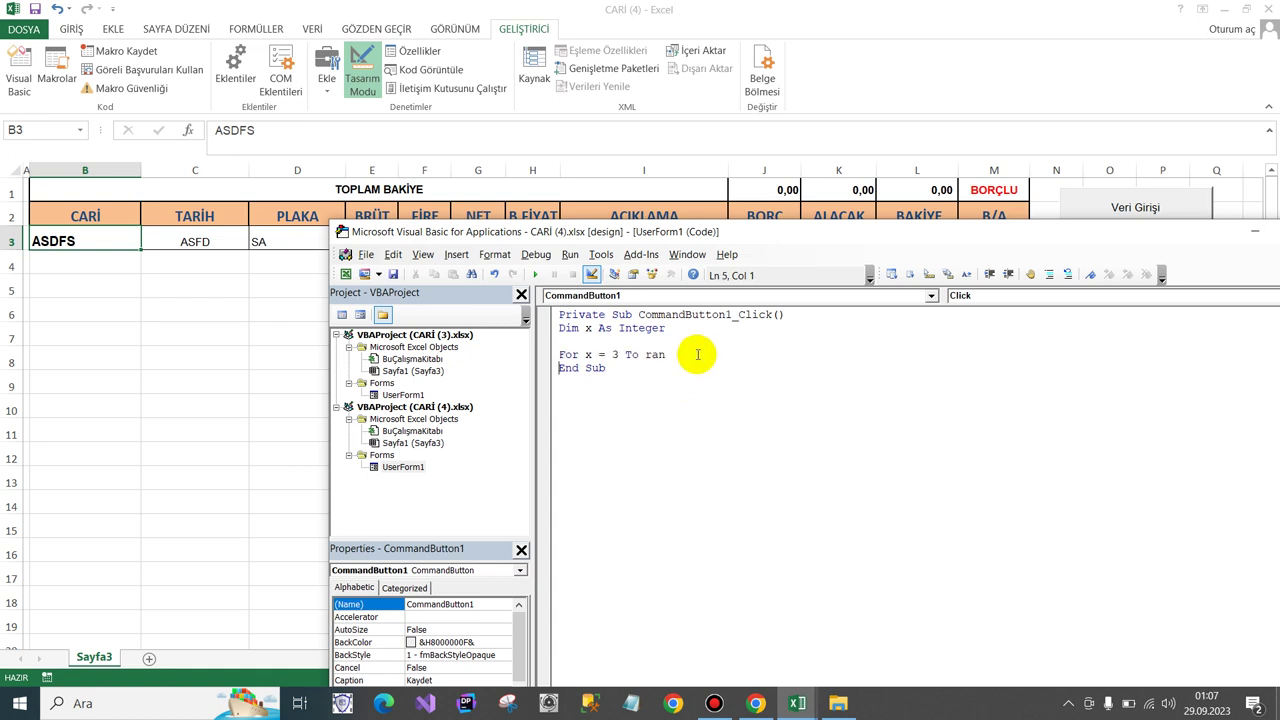
left_click(679, 358)
key("ctrl+space")
key("Down")
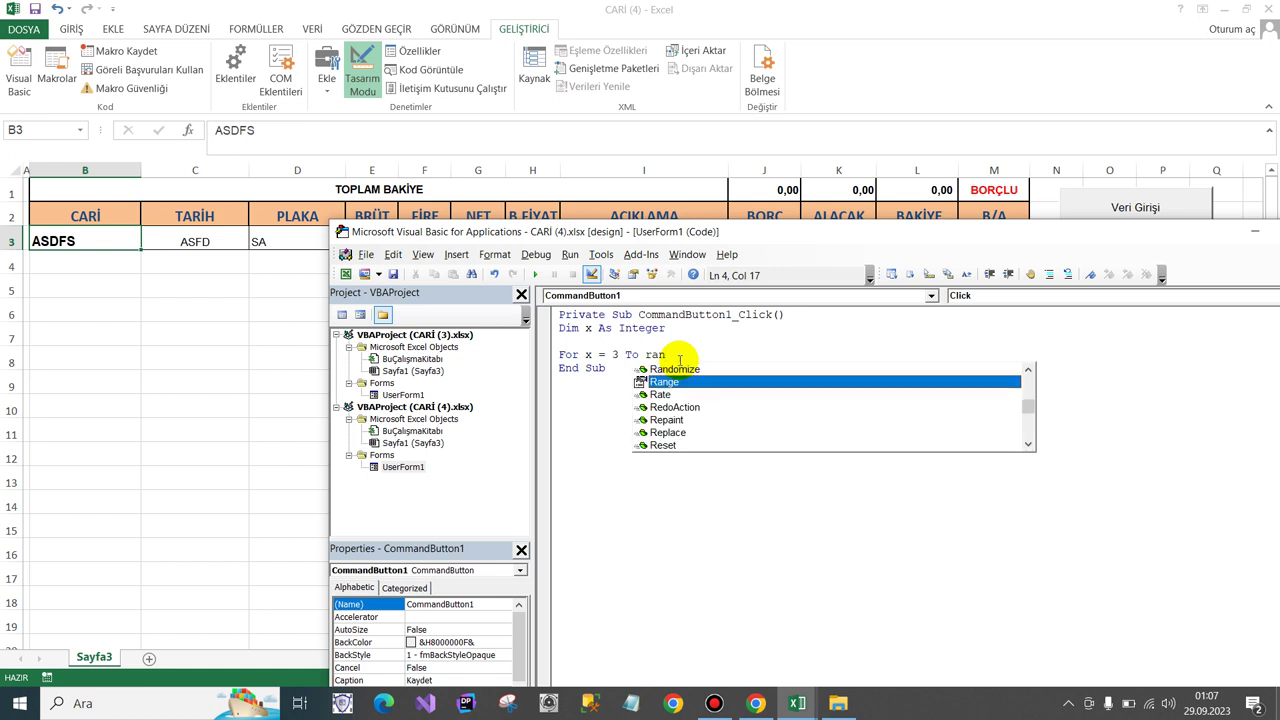
key("Tab")
type("(\"")
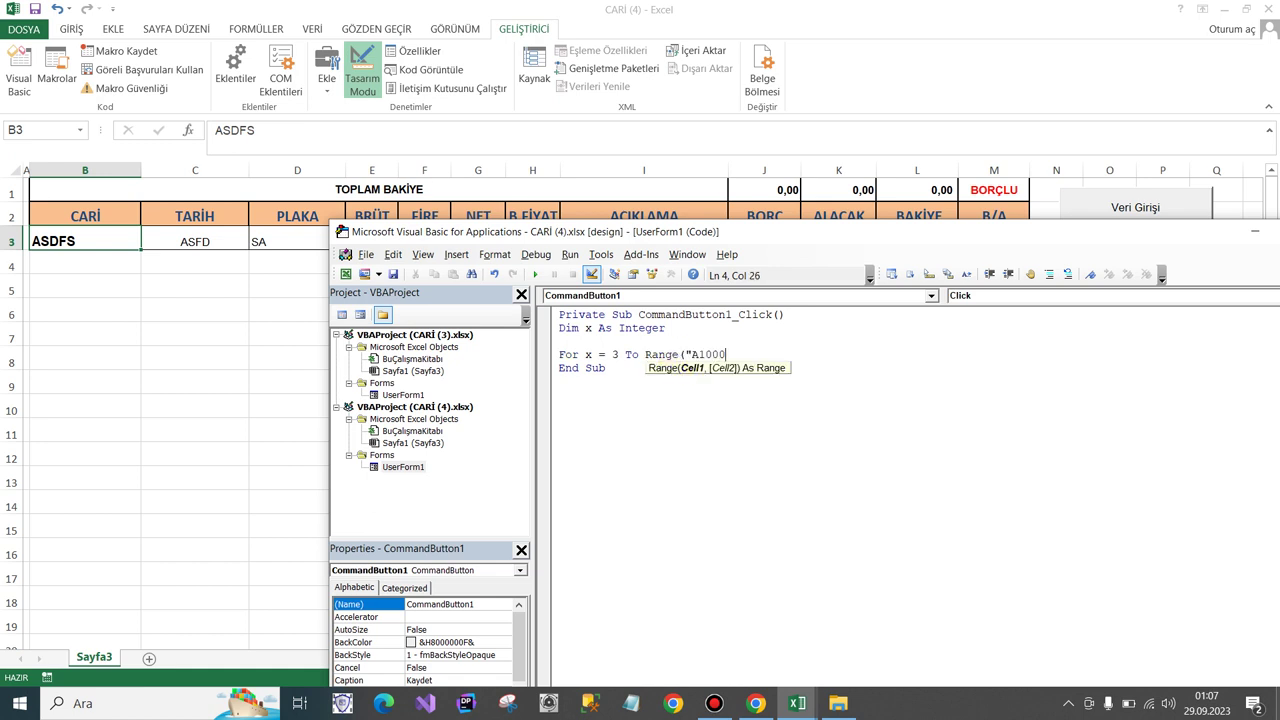
type(")(")
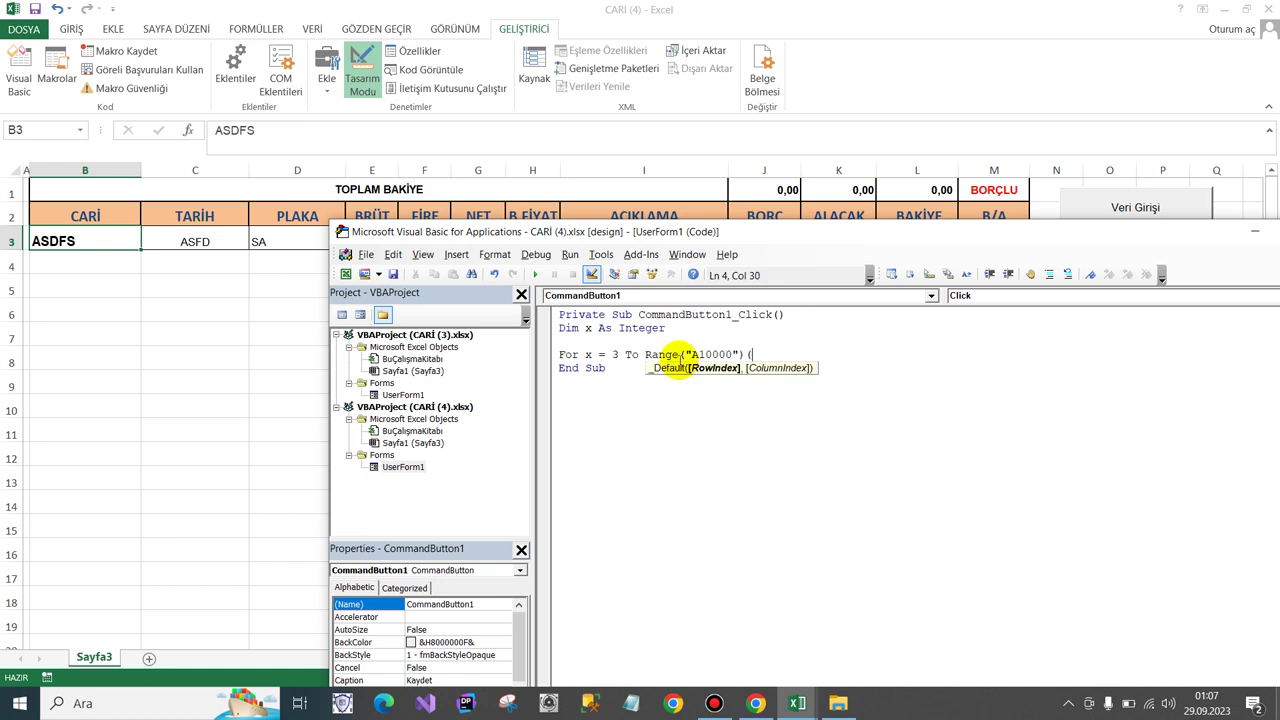
key("Return")
key("Return")
type("if r")
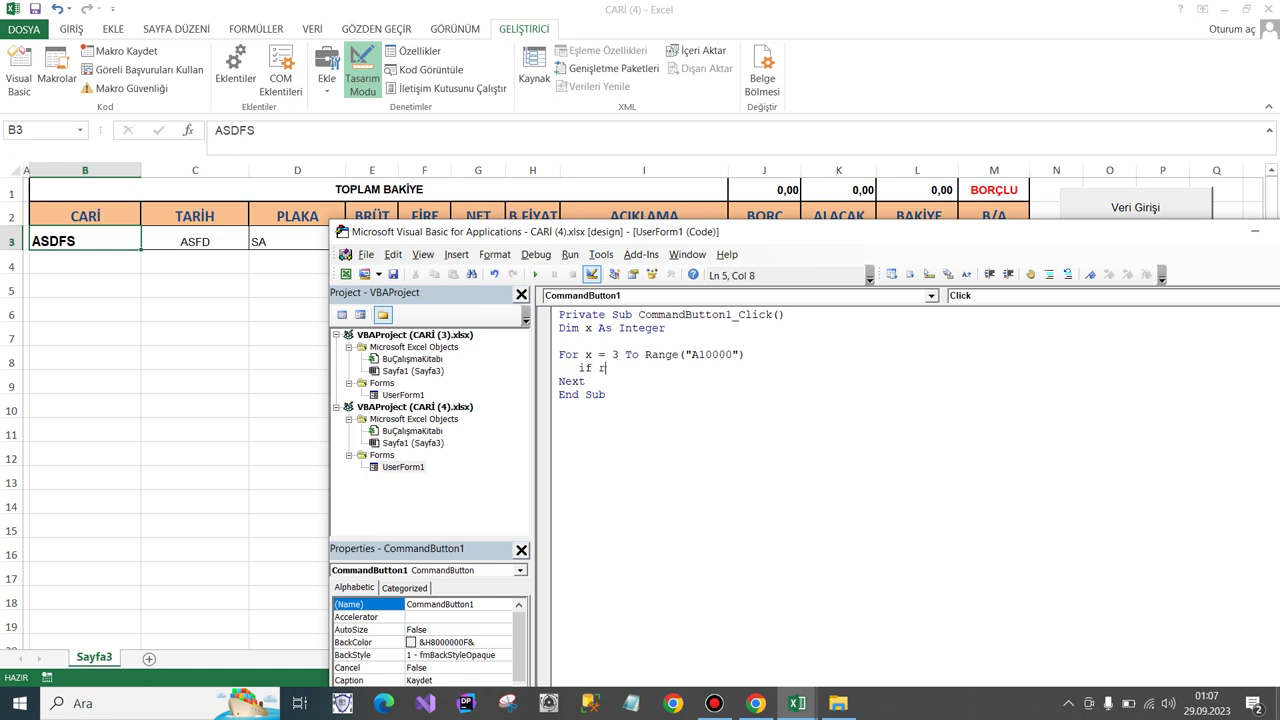
Step: Add If Range("A" & x) = "" Then Exit For inside the loop, plus blank lines before End Sub
type("an")
key("ctrl+space")
key("Down")
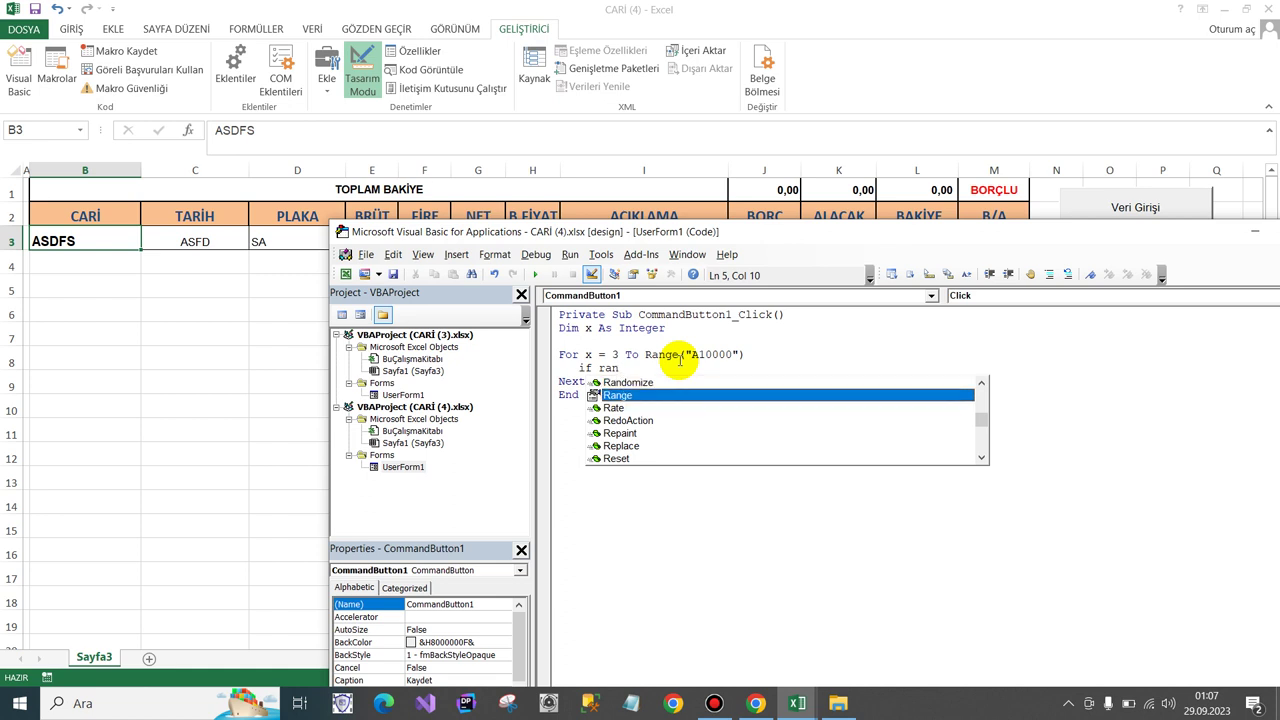
type("(\"A\"&x")
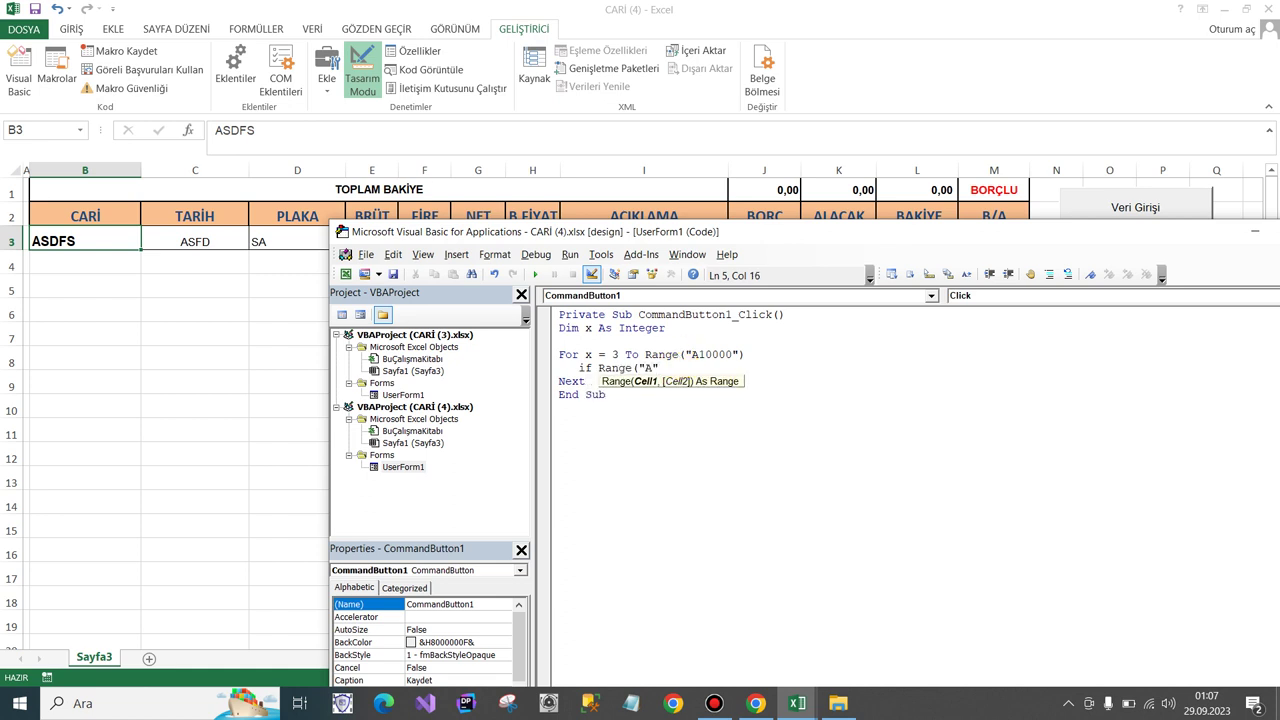
type(")")
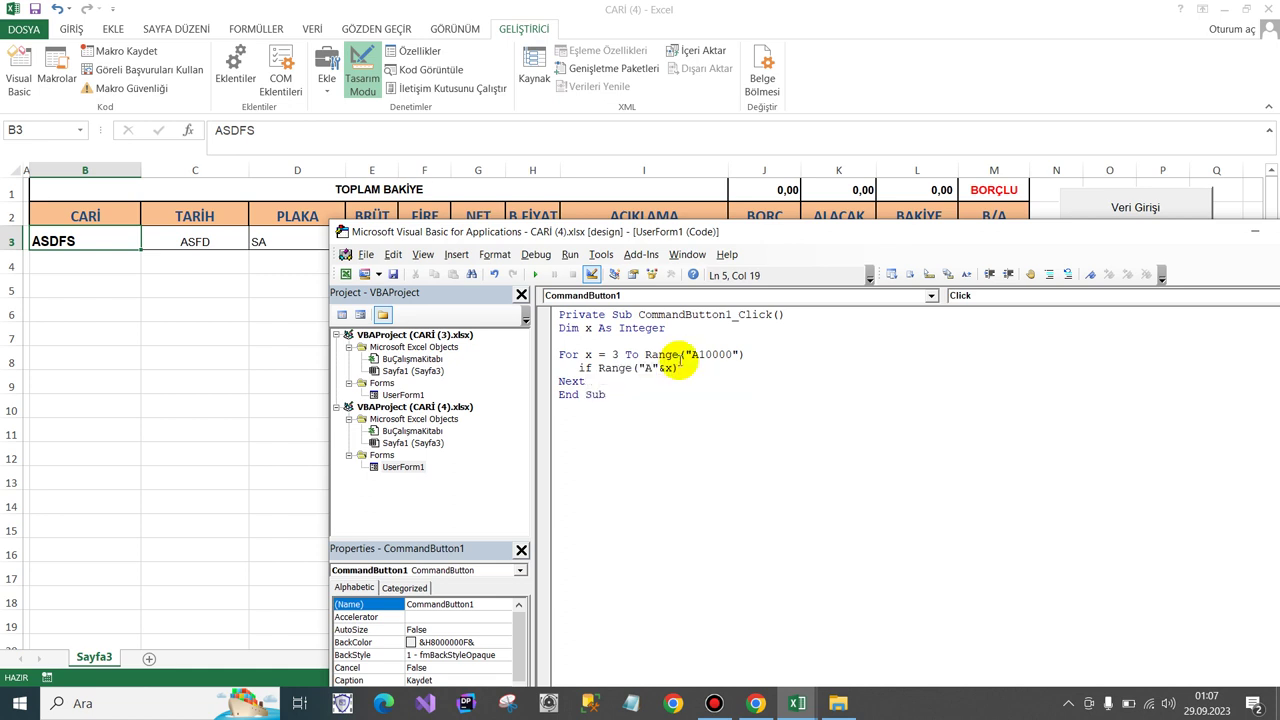
type("=\"\" then exit")
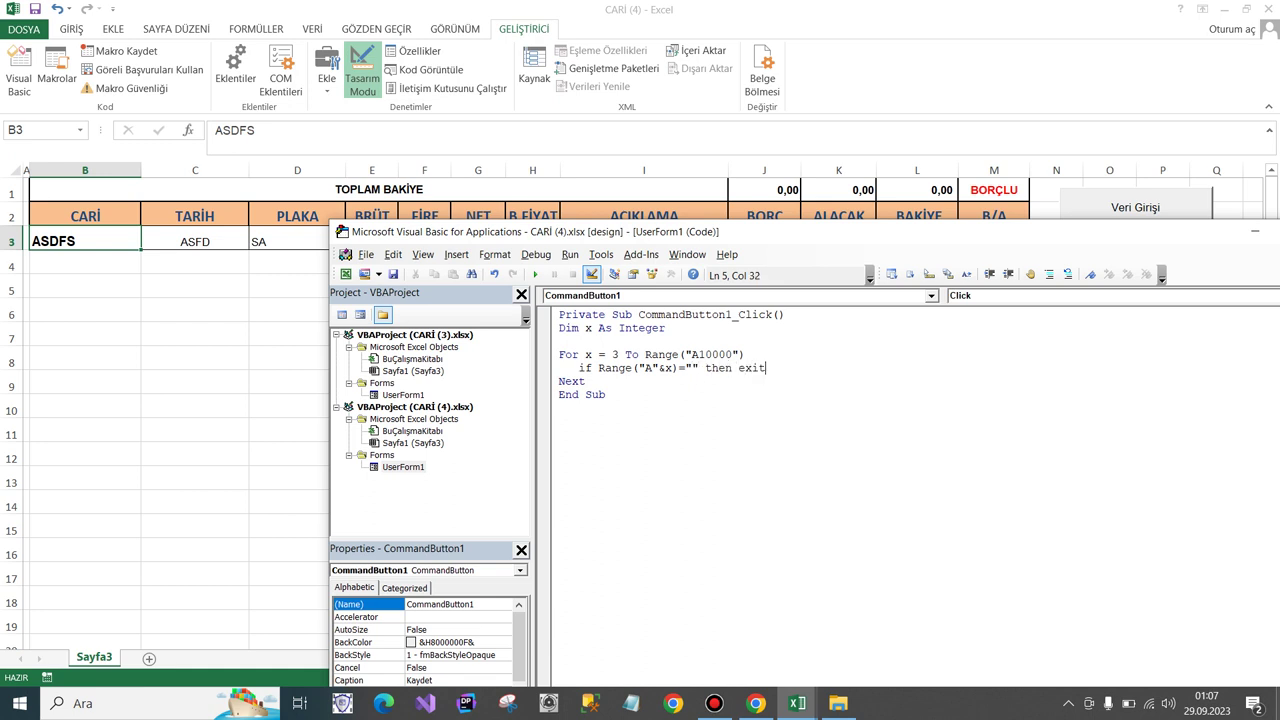
key("Down")
key("Down")
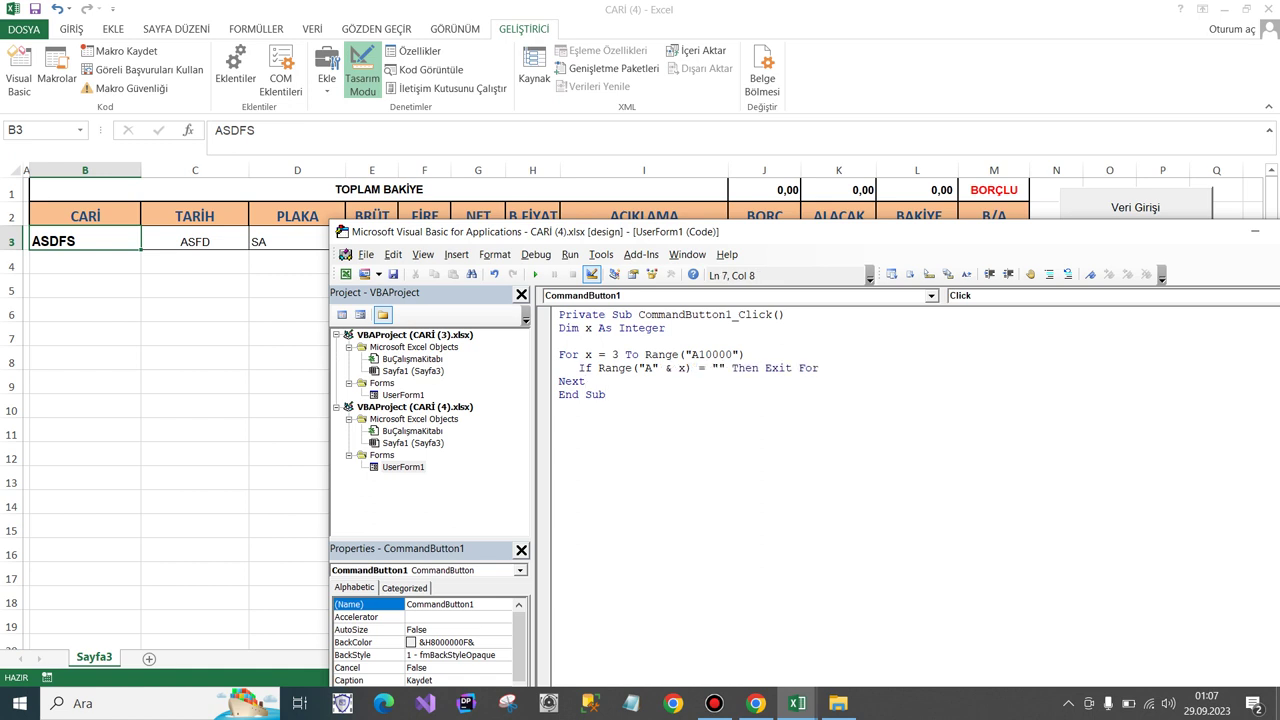
key("Return")
key("Return")
key("Return")
Step: Clear the sample entry from row 3 of the worksheet
left_click(72, 232)
left_click_drag(72, 232, 413, 241)
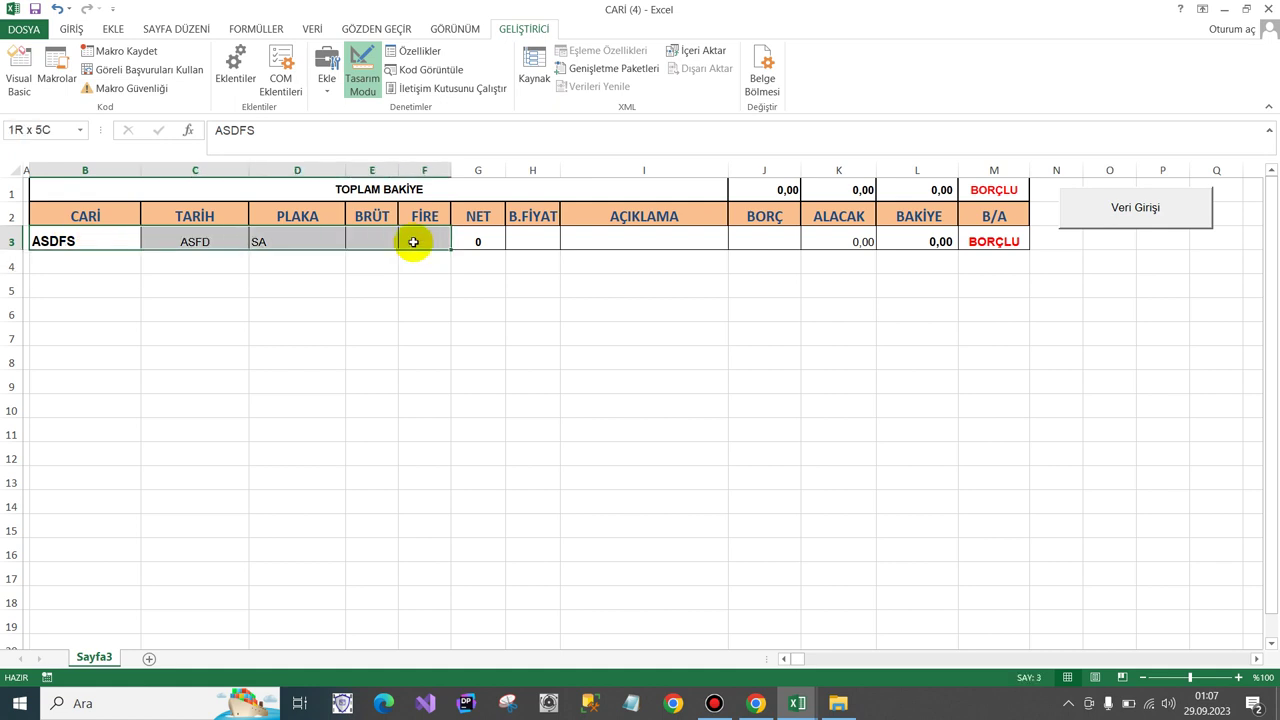
key("Delete")
left_click(370, 290)
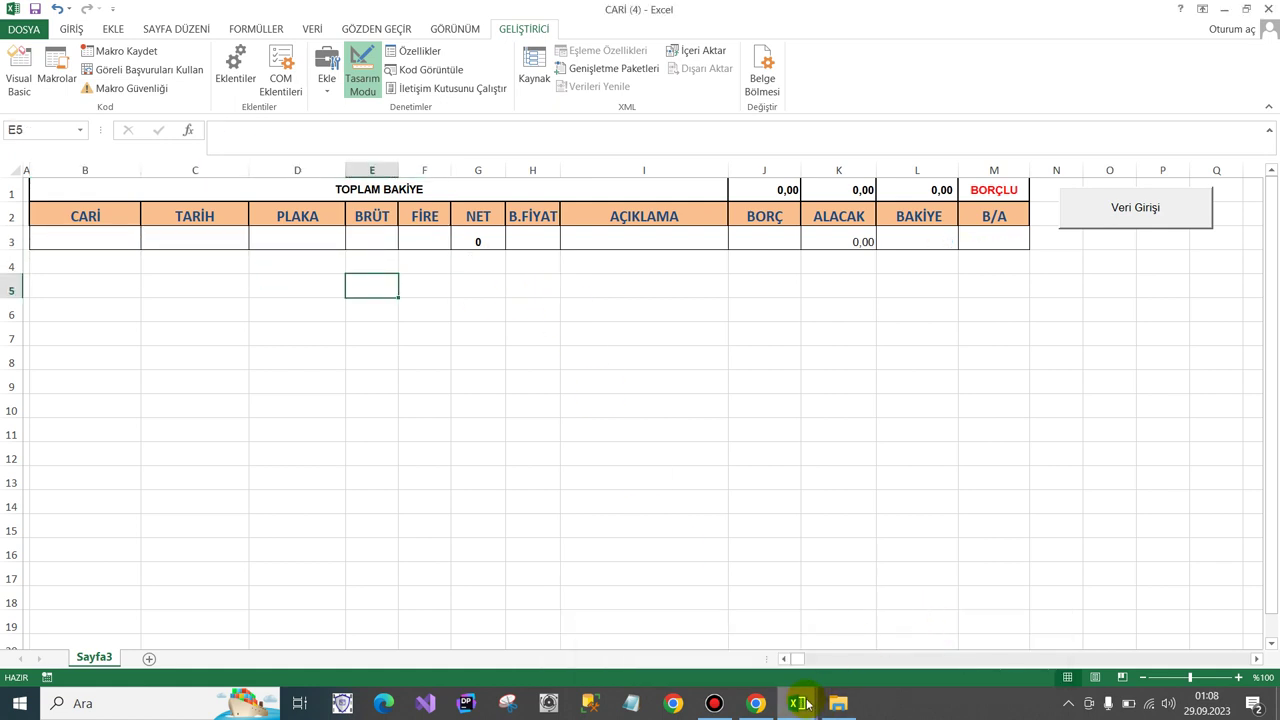
Step: Start, then remove, a half-typed Range reference in the VBA code
mouse_move(800, 695)
left_click(820, 657)
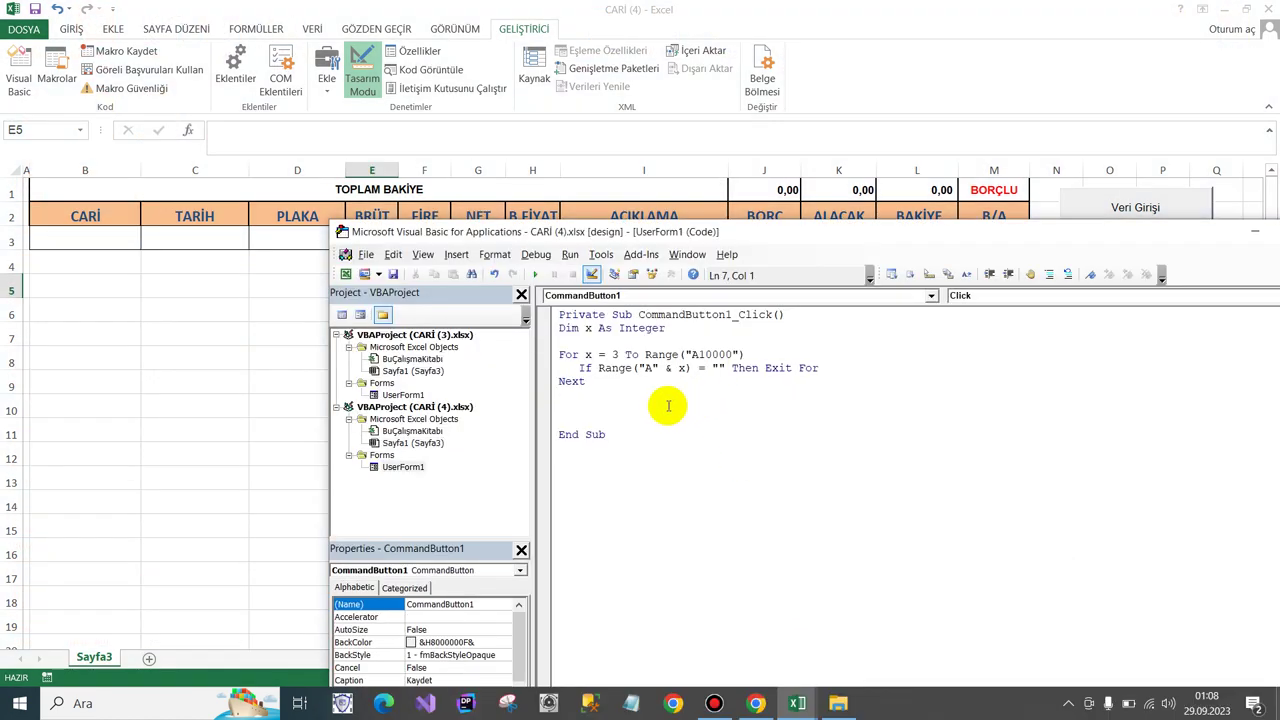
type("rang")
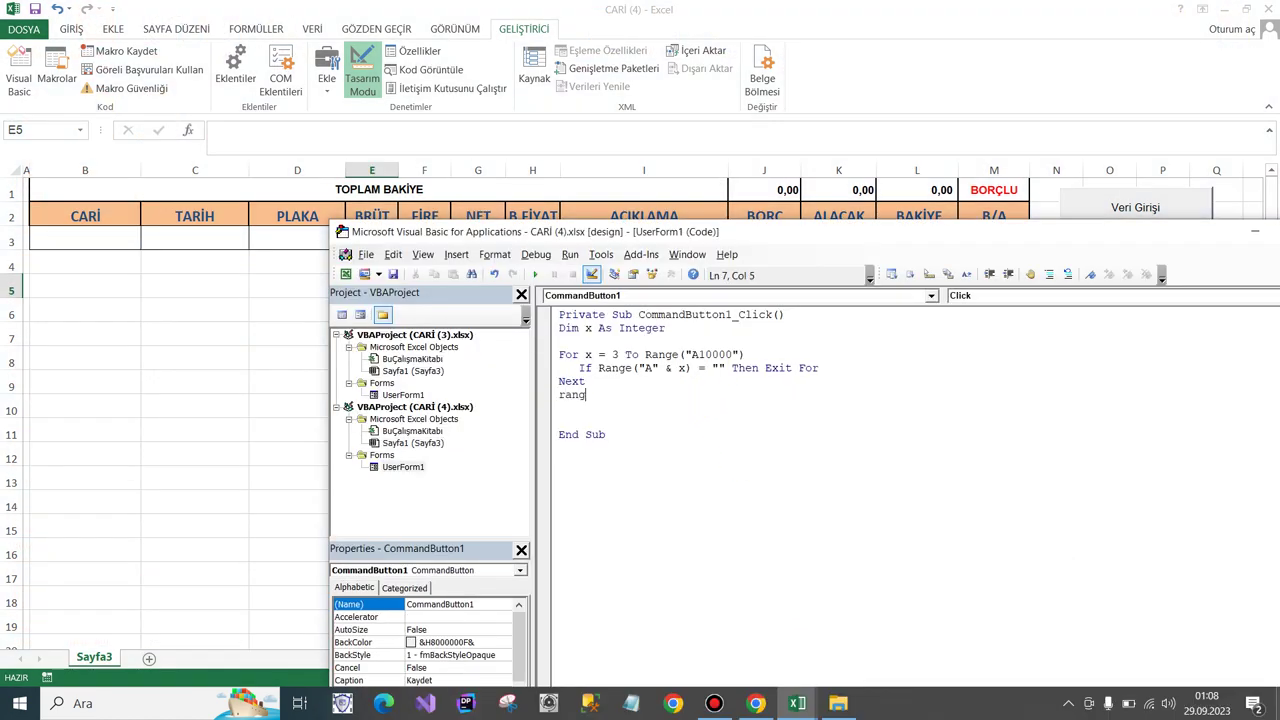
type("(\"A")
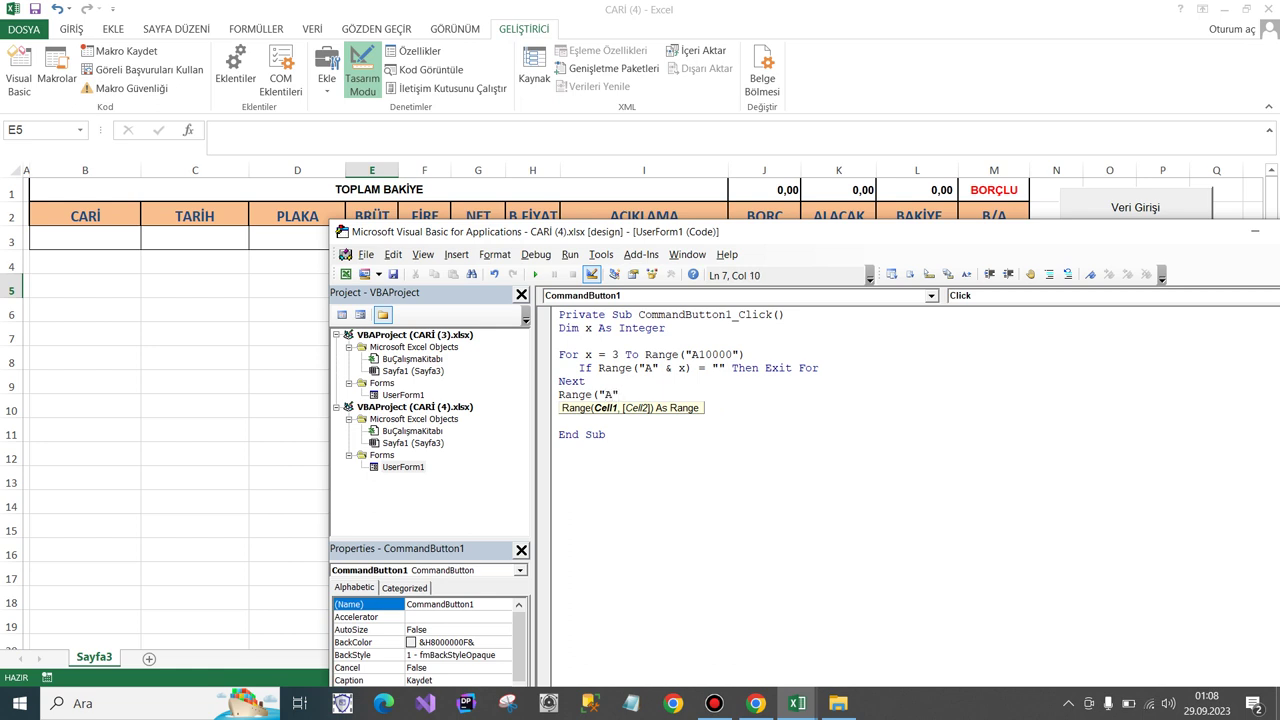
key("BackSpace")
key("BackSpace")
key("BackSpace")
key("BackSpace")
key("BackSpace")
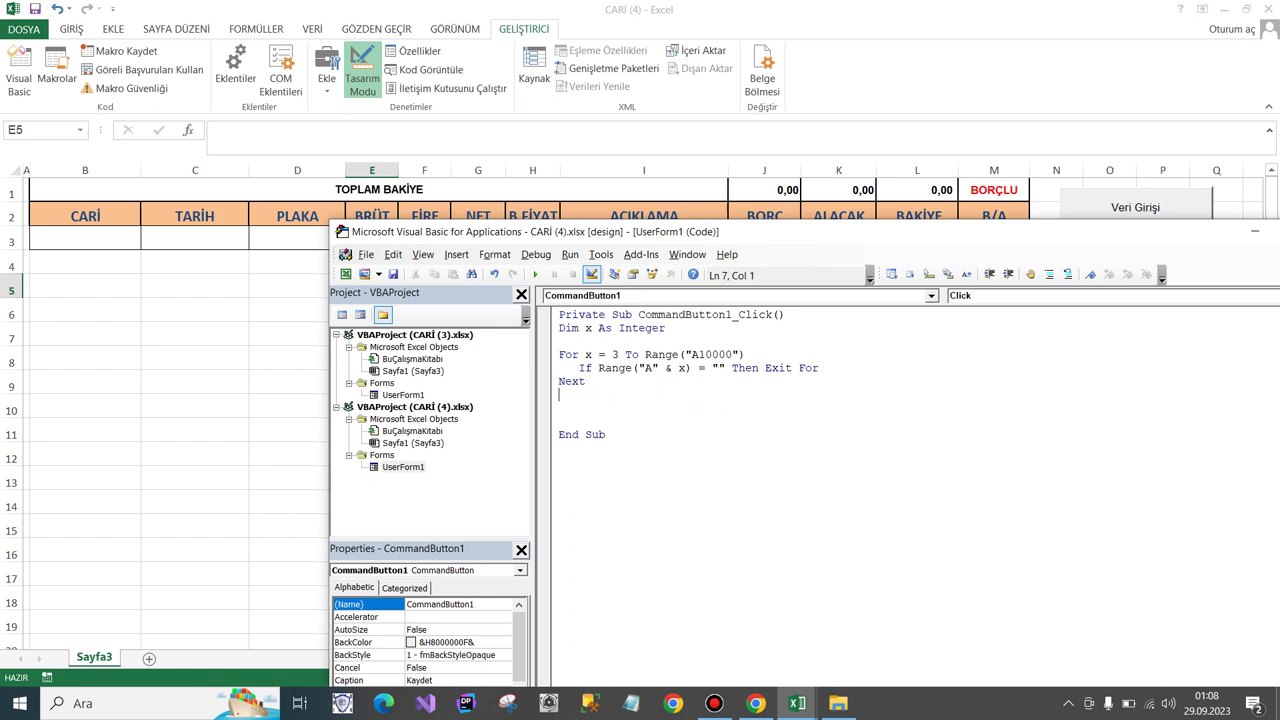
Step: Delete the empty column A so the ledger starts in column A
left_click(28, 183)
left_click(27, 172)
right_click(27, 172)
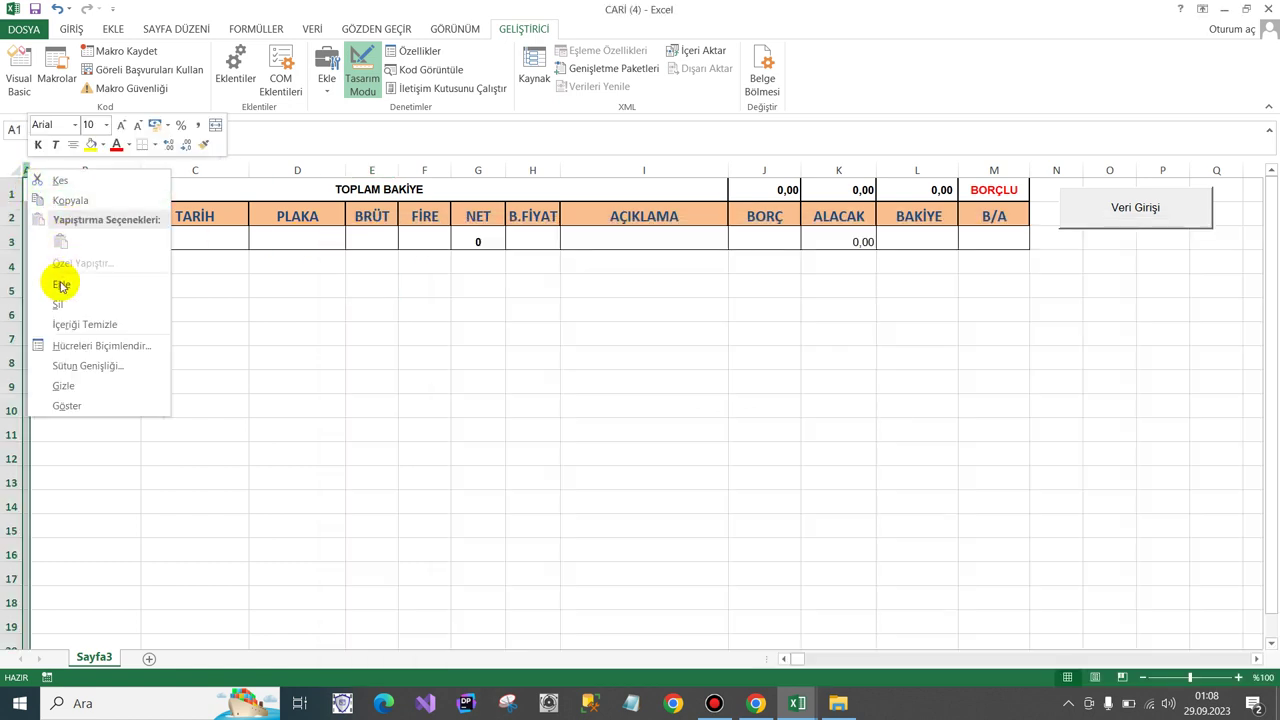
left_click(61, 306)
left_click(84, 263)
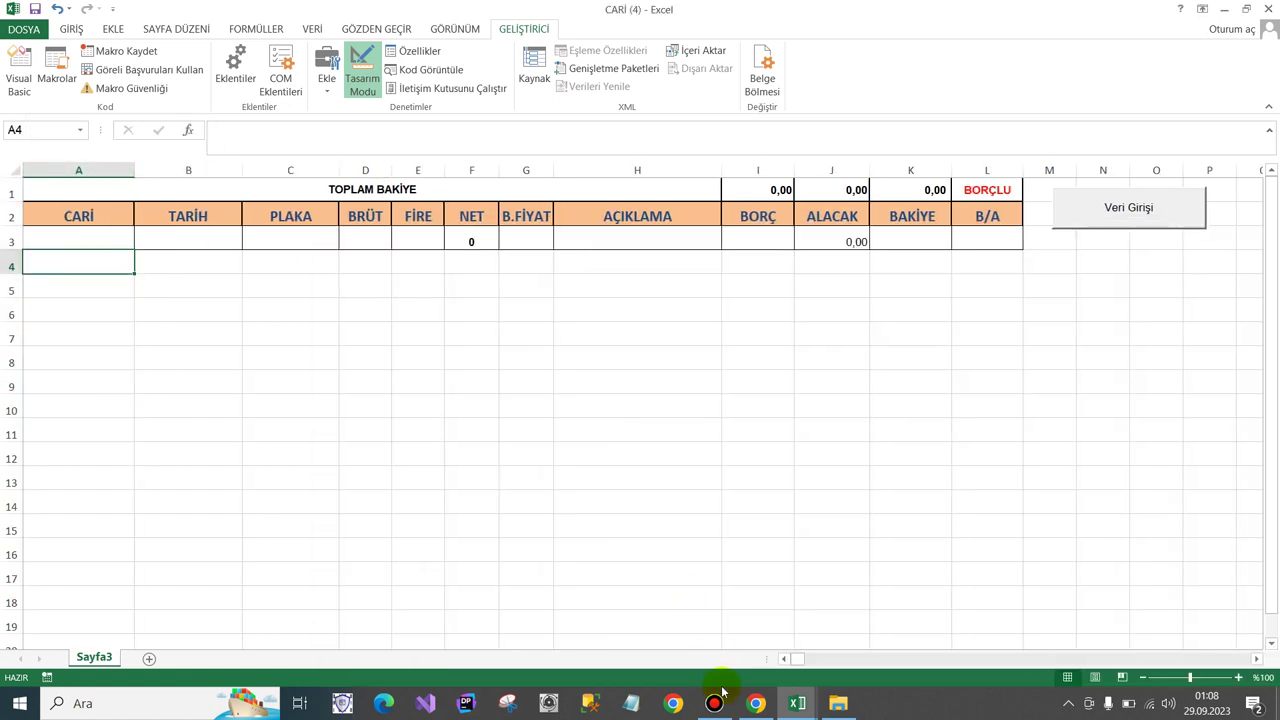
left_click(797, 703)
Step: Write a Range assignment line that fills column A of row x with txtCari
left_click(829, 629)
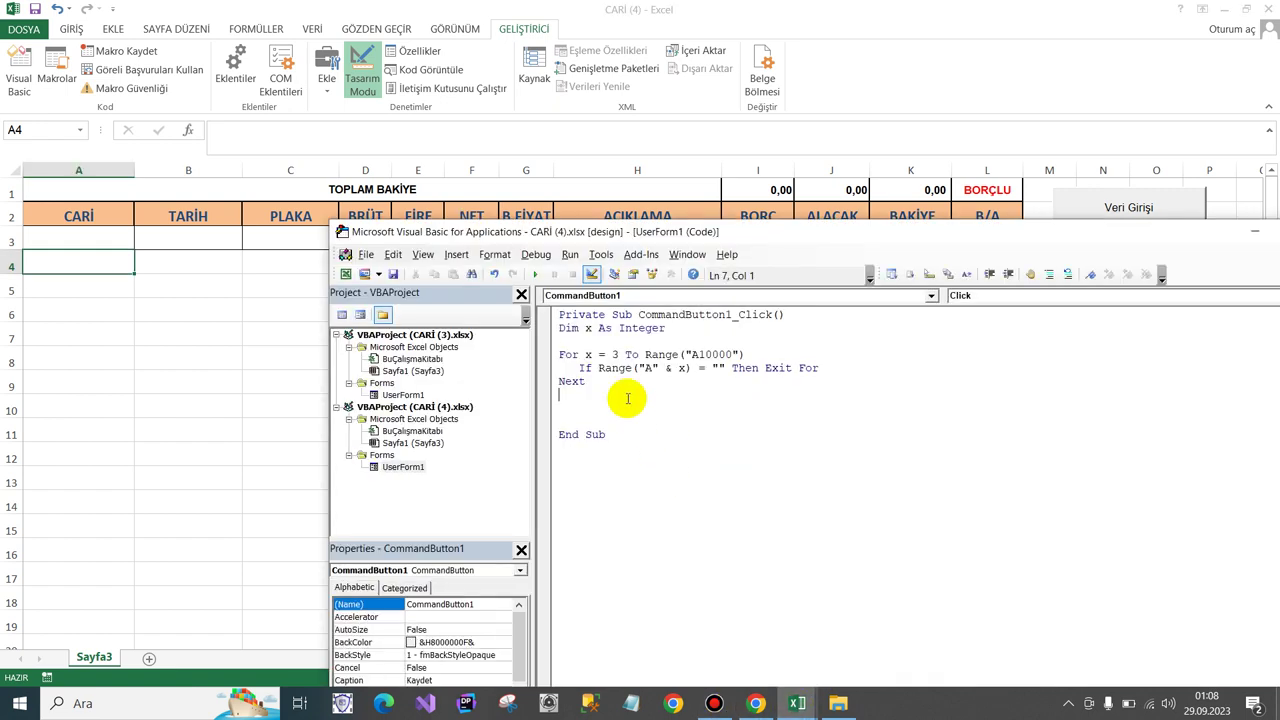
type("ran")
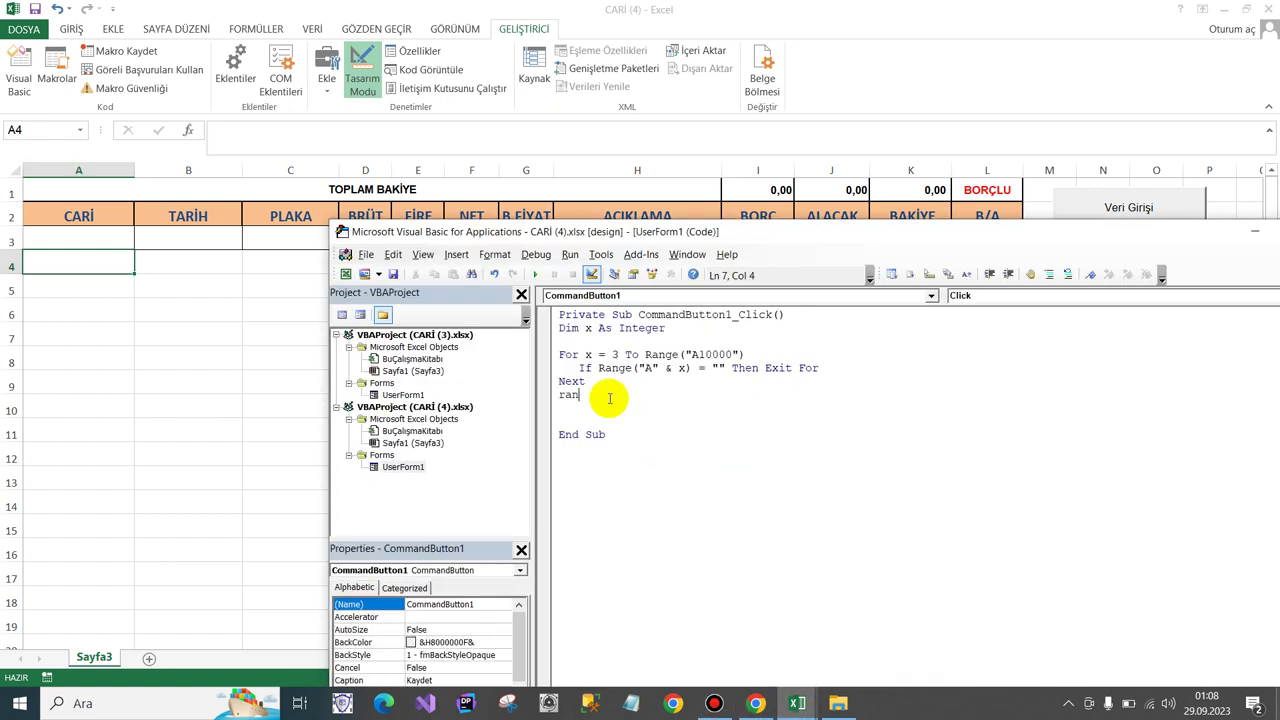
key("ctrl+space")
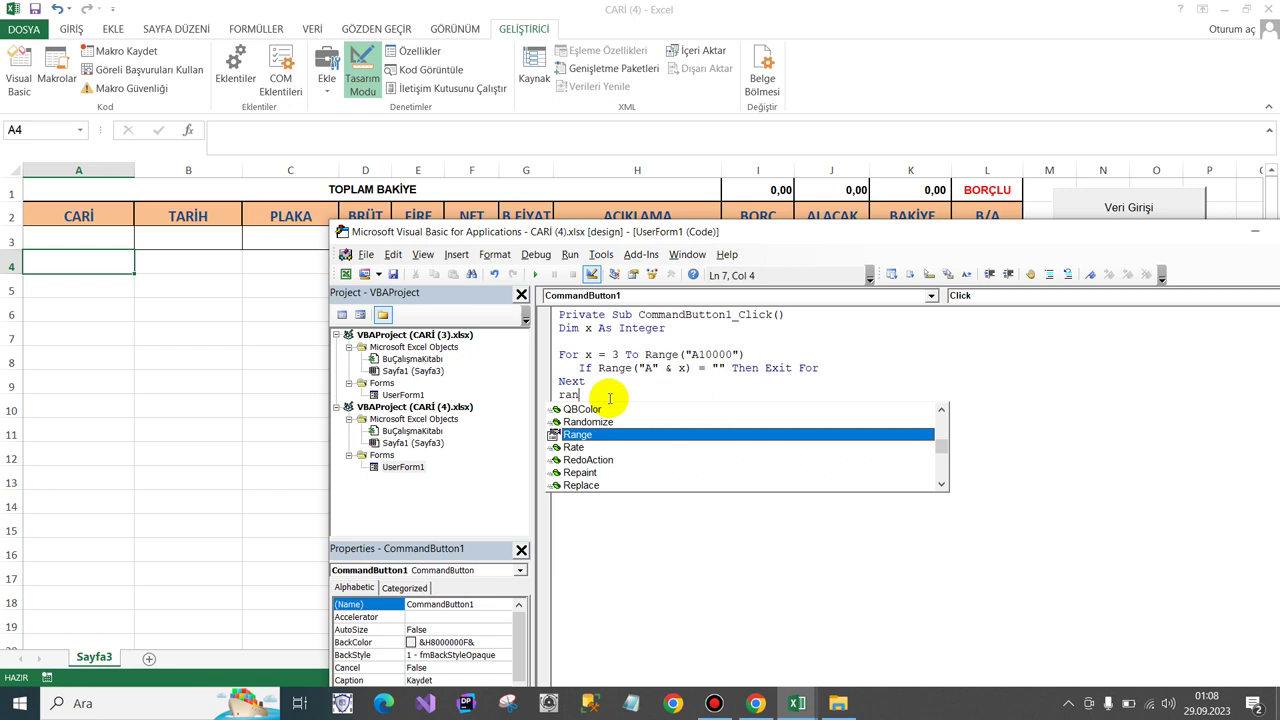
type("(\"A\"&x")
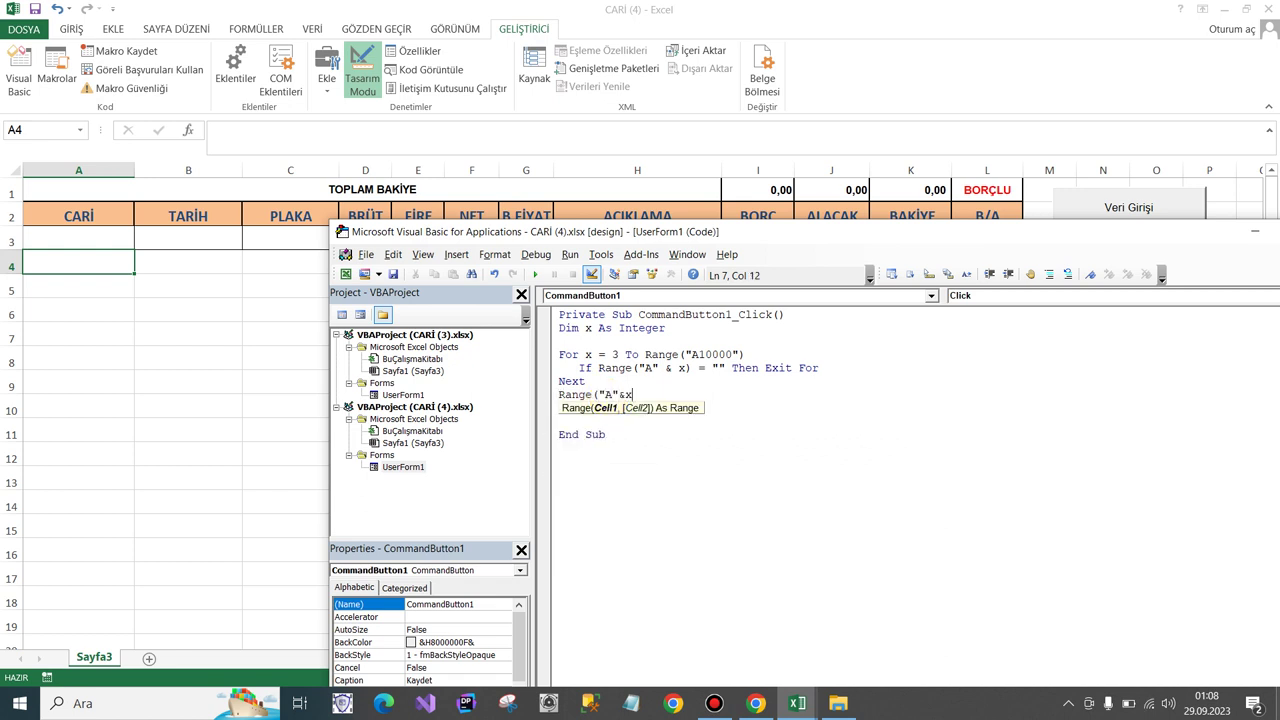
type(")=txtca")
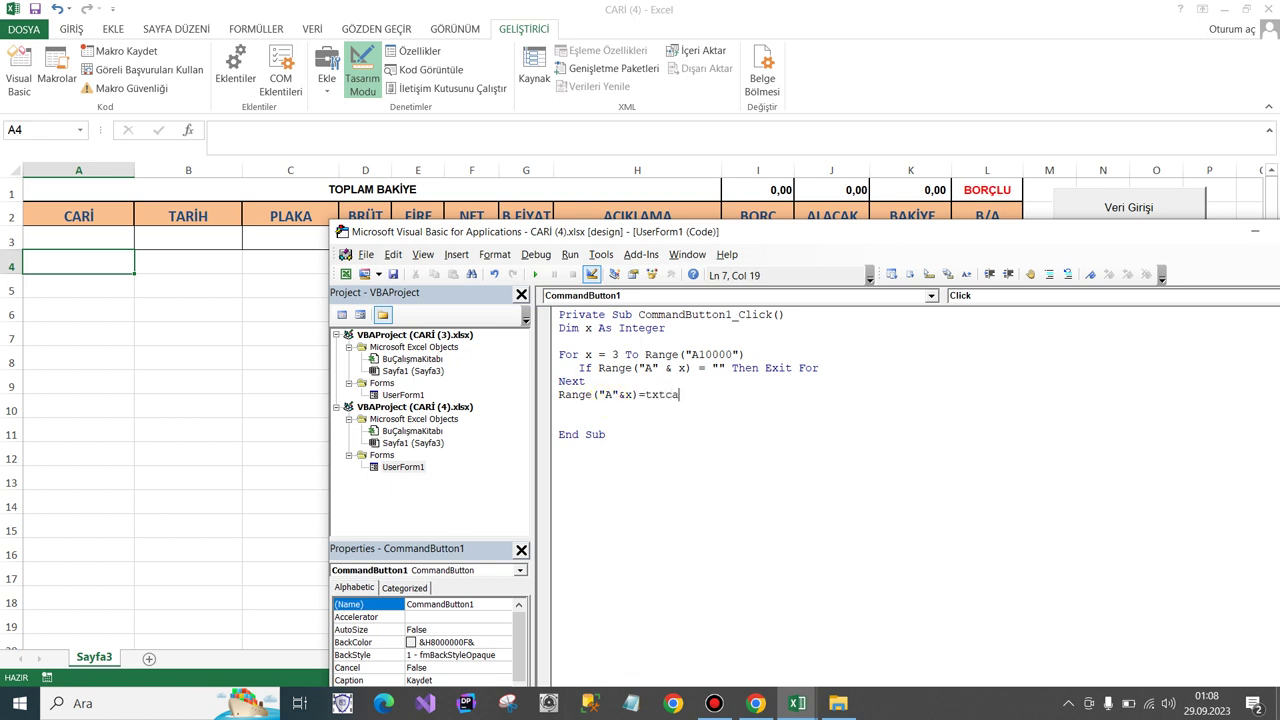
key("ctrl+space")
key("Return")
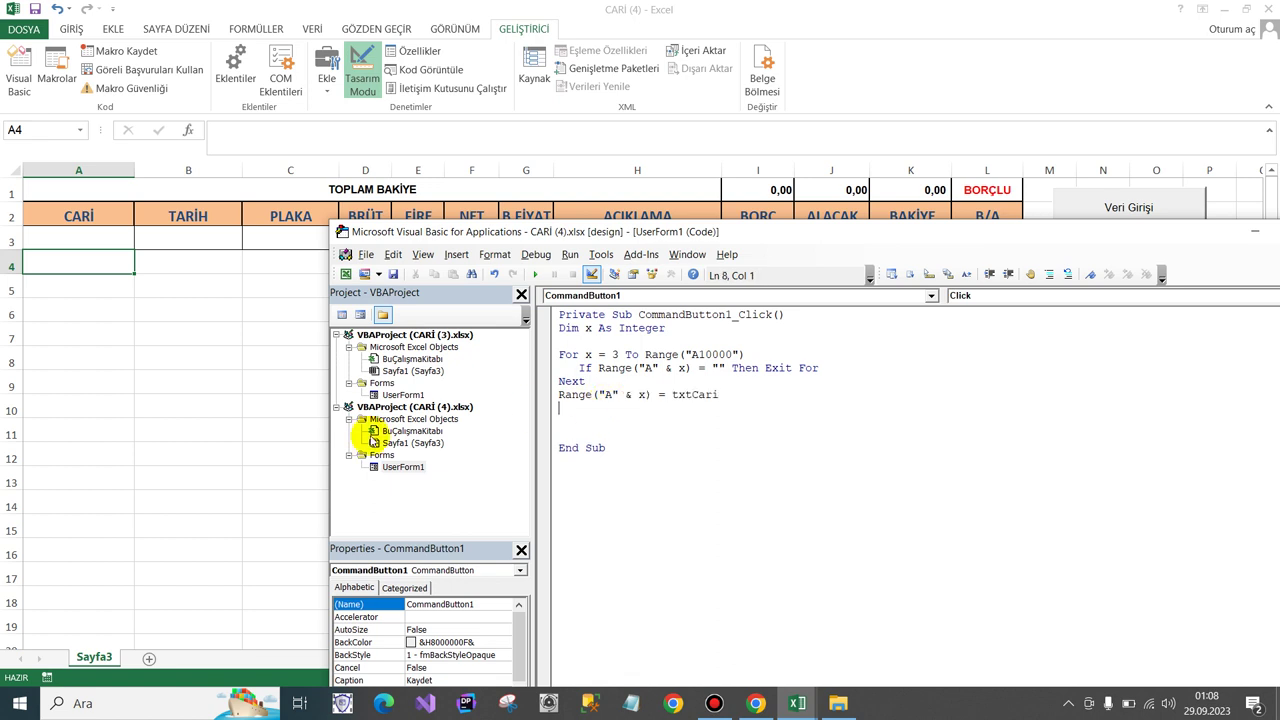
Step: Reopen the Kaydet button's click code from the UserForm1 designer
double_click(404, 467)
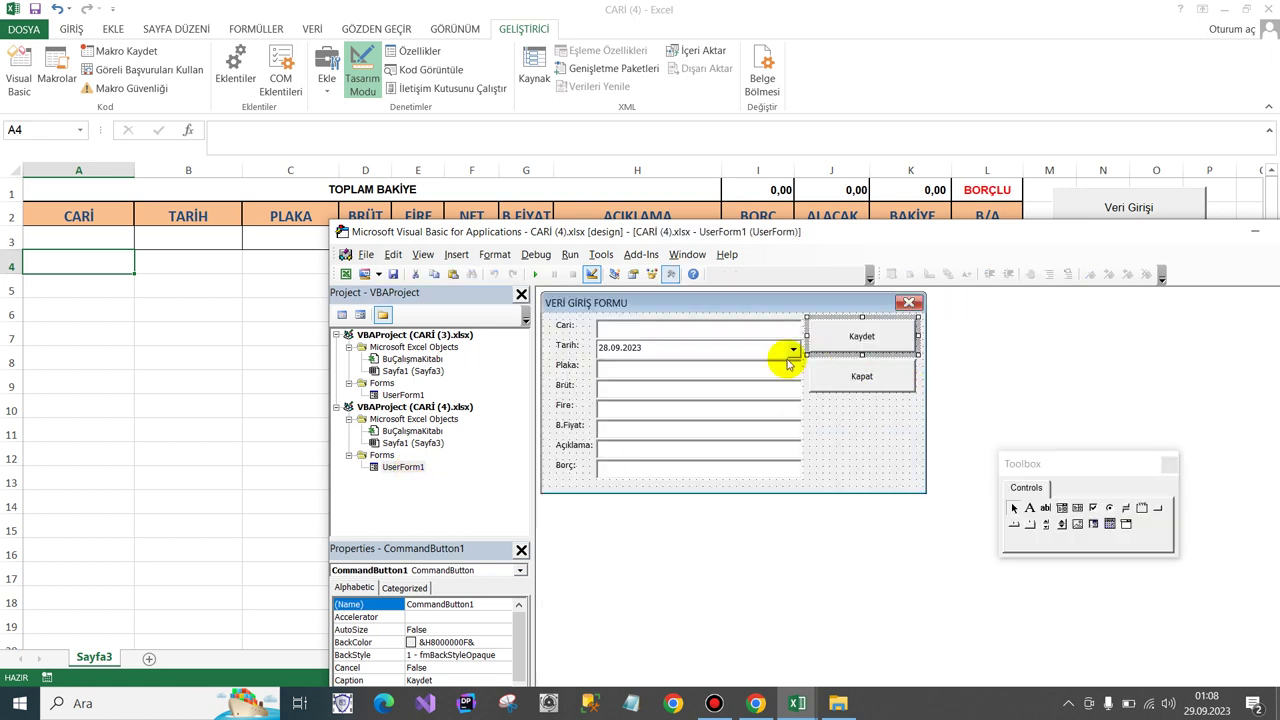
left_click(840, 344)
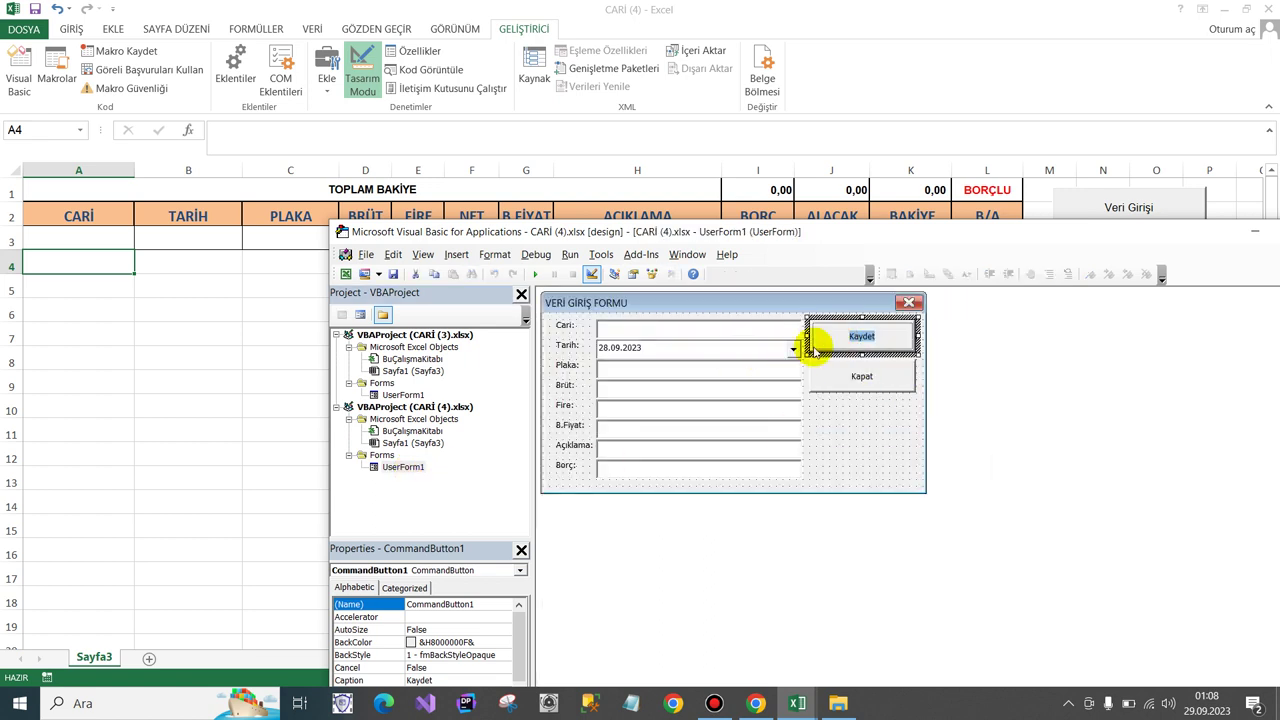
left_click(878, 405)
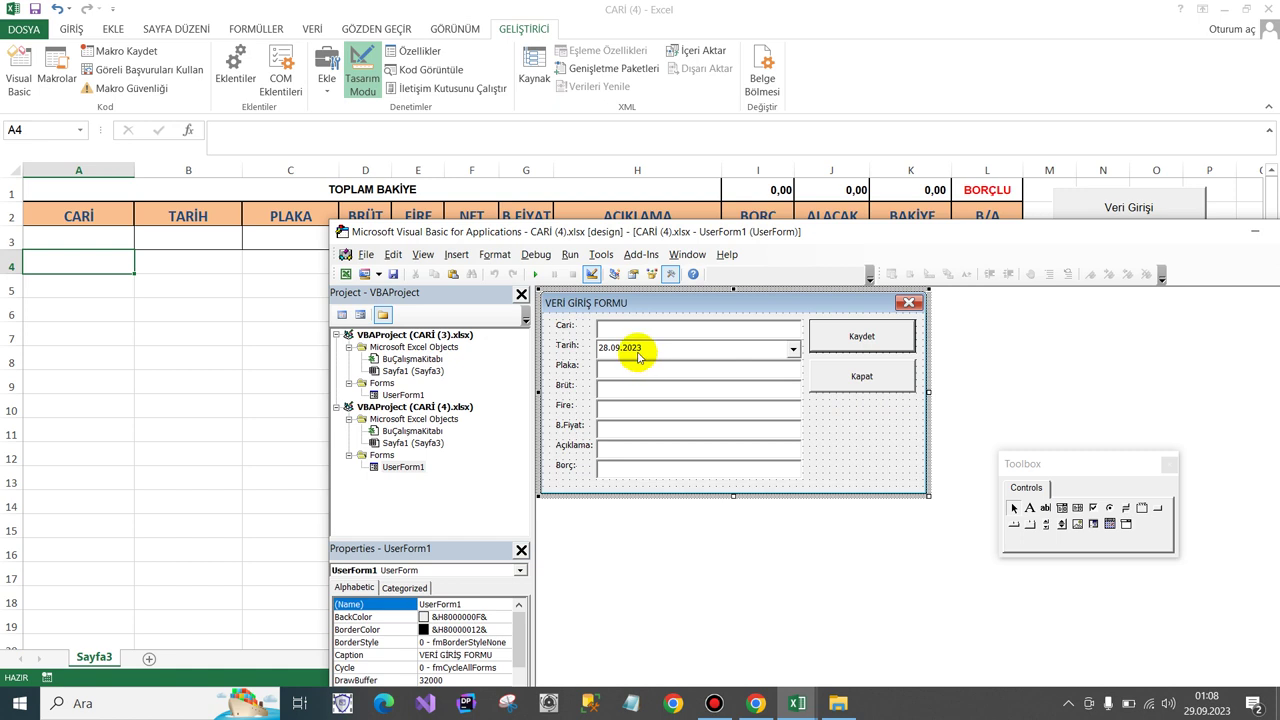
double_click(830, 336)
Step: Duplicate the txtCari assignment line four times, separated by blank lines
left_click(562, 407)
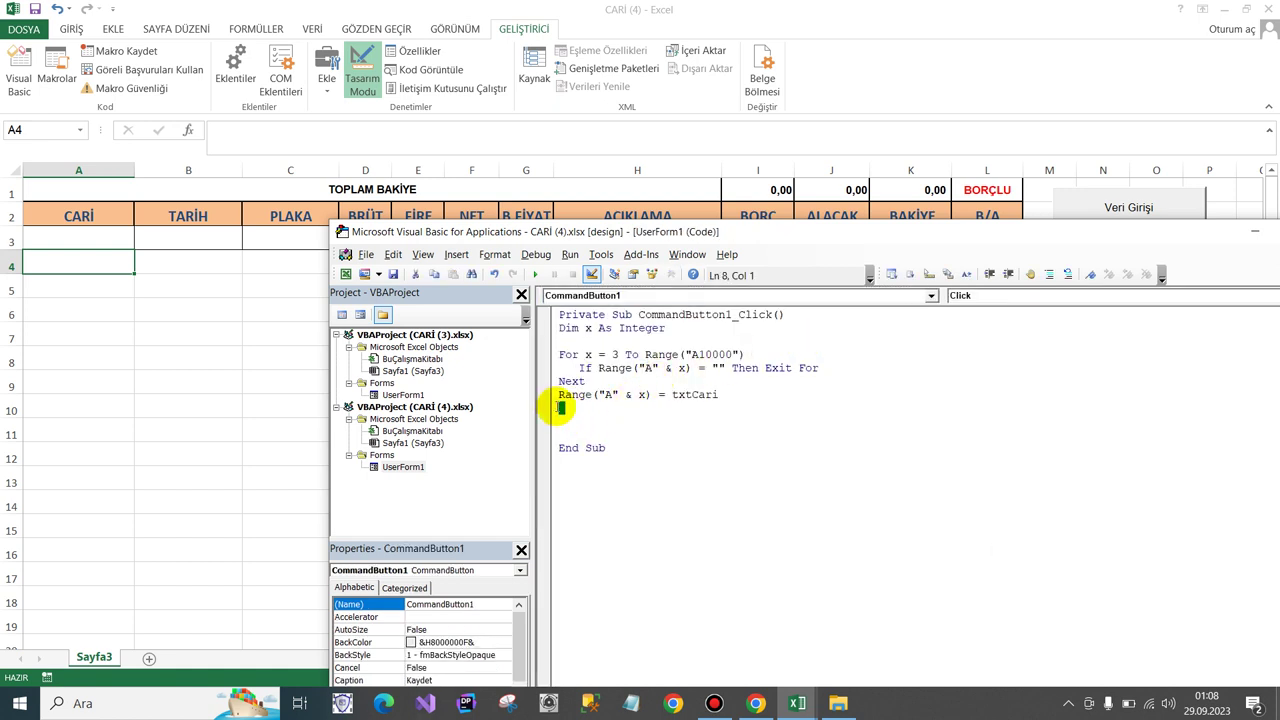
key("shift+Up")
key("ctrl+c")
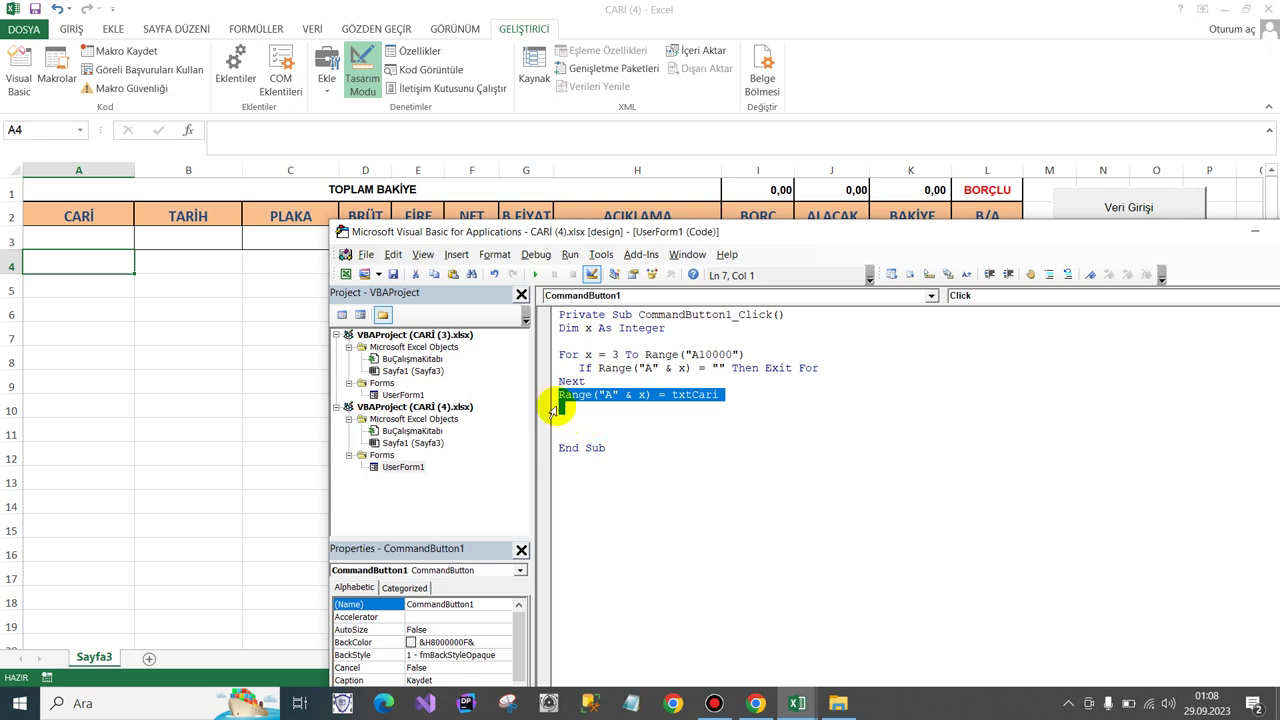
left_click(562, 410)
key("ctrl+v")
key("Return")
key("ctrl+v")
key("Return")
key("ctrl+v")
key("Return")
key("ctrl+v")
key("Return")
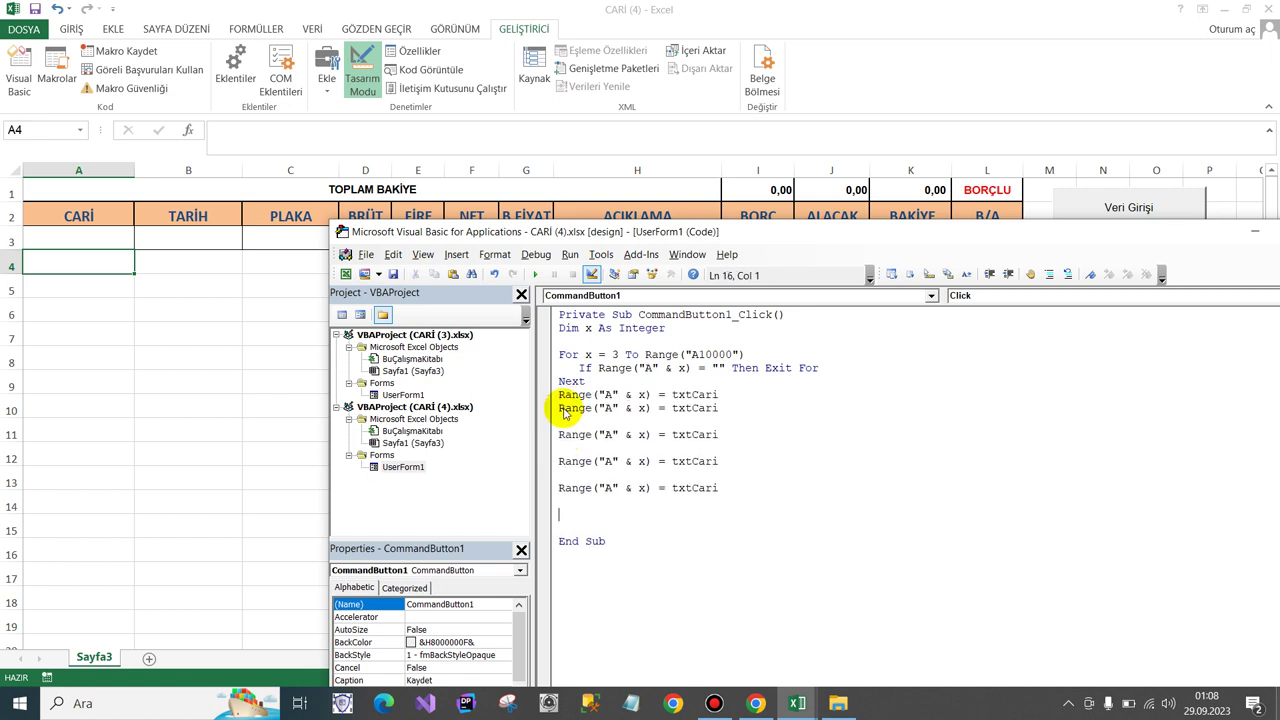
key("ctrl+v")
key("Return")
key("ctrl+v")
key("Return")
key("ctrl+v")
key("Return")
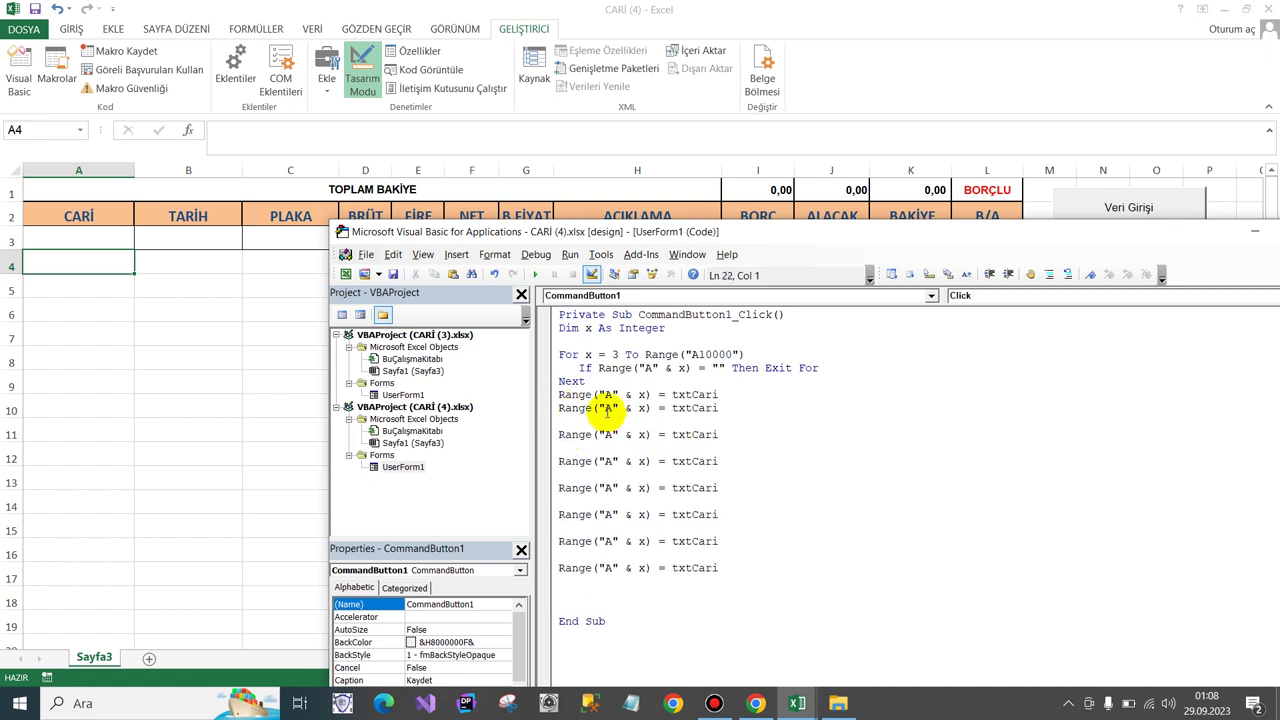
Step: Change line 8 to write dtTarih.Value into column B
double_click(607, 409)
type("b")
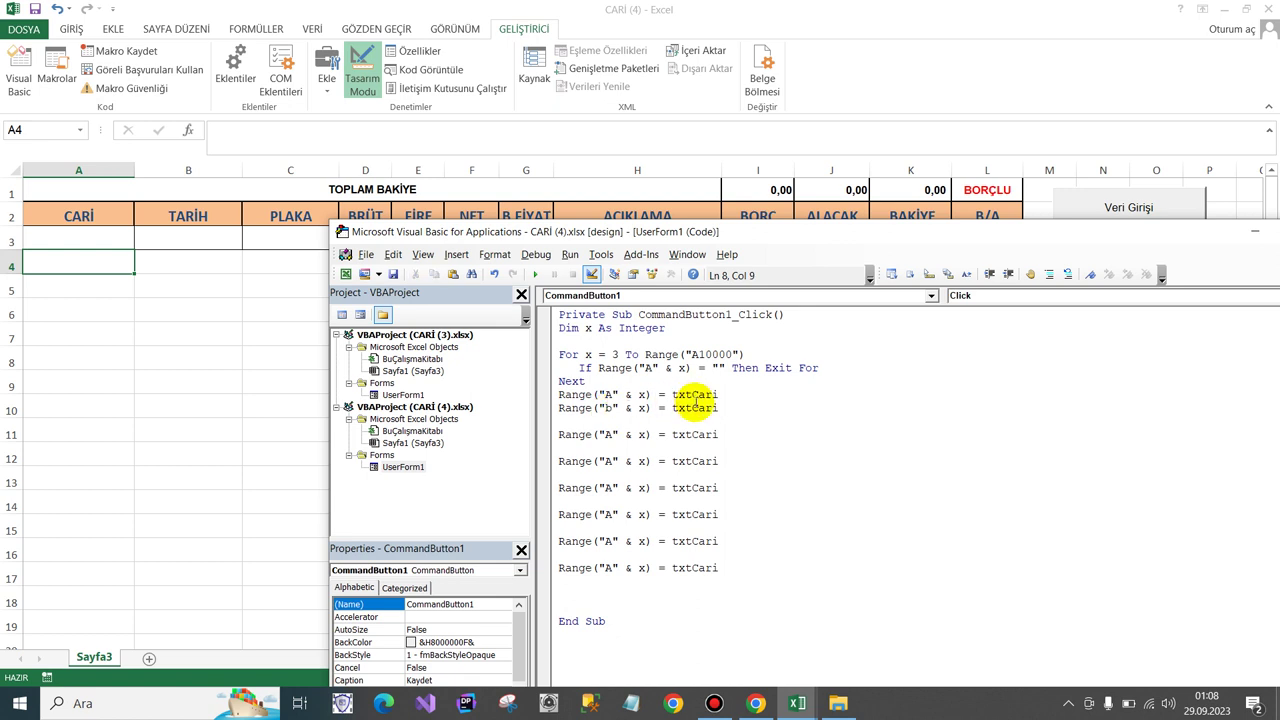
double_click(695, 409)
type("tTarih")
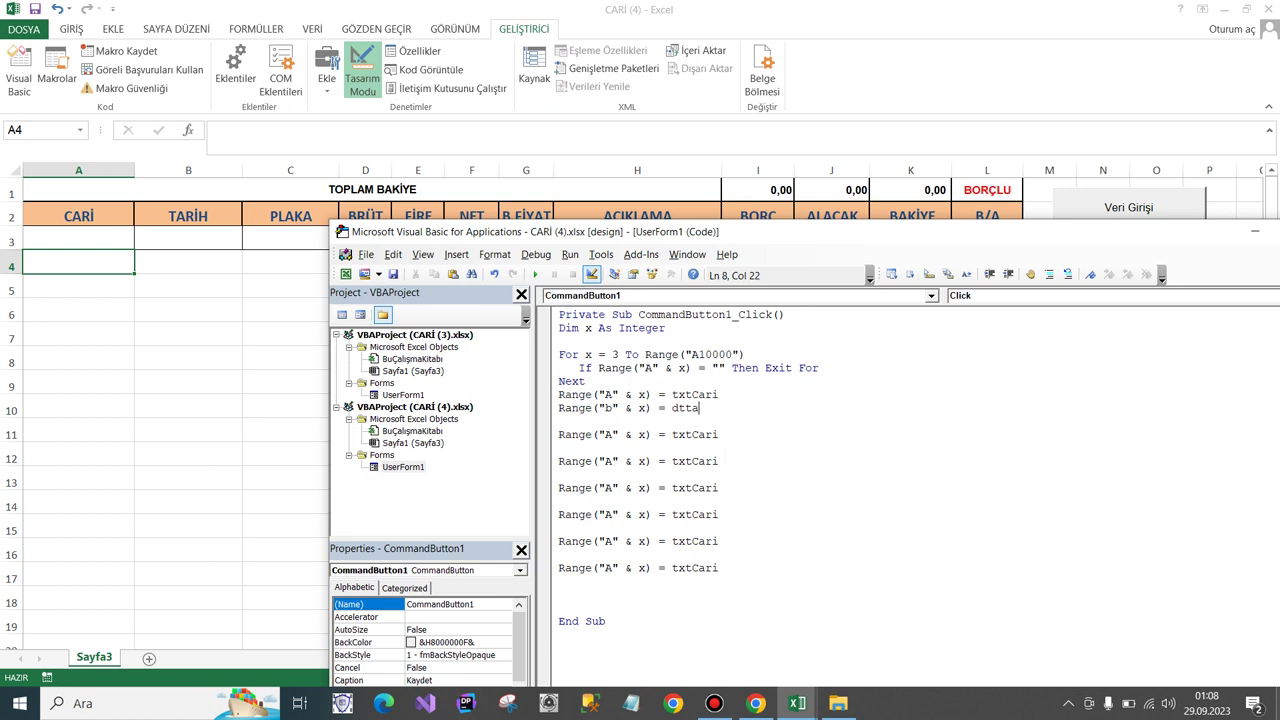
type(".da")
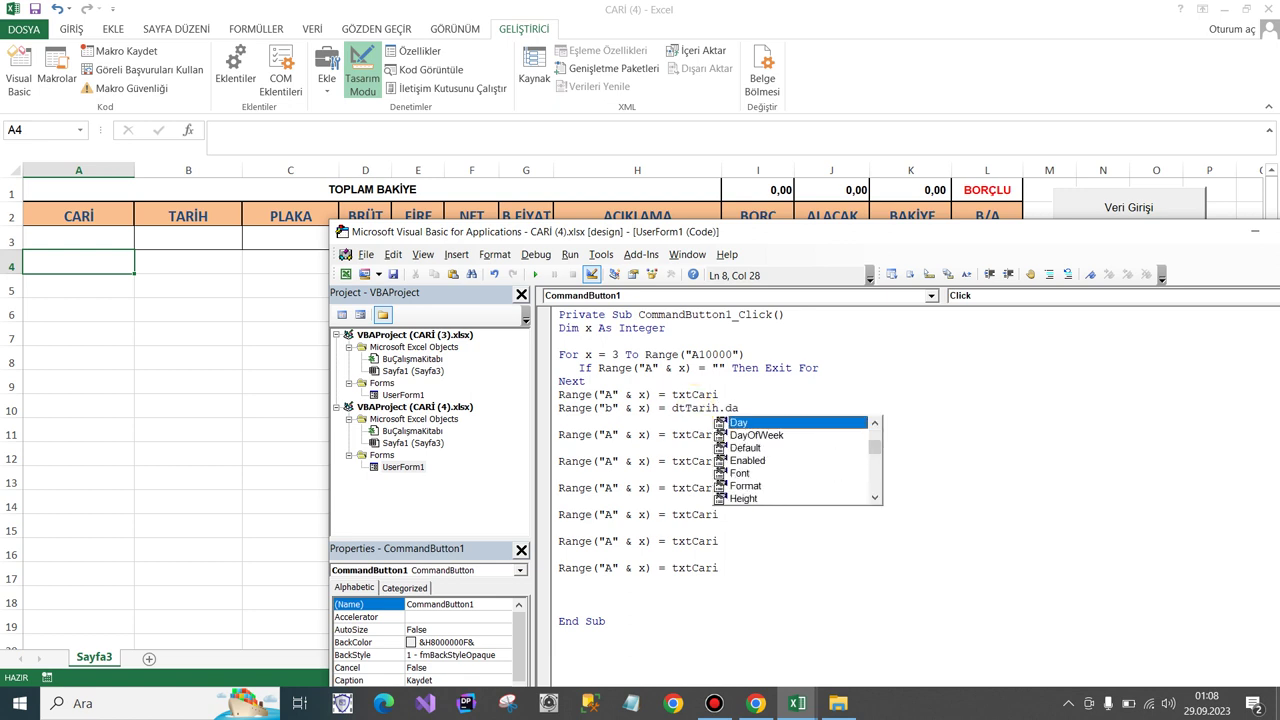
type("t")
key("BackSpace")
key("BackSpace")
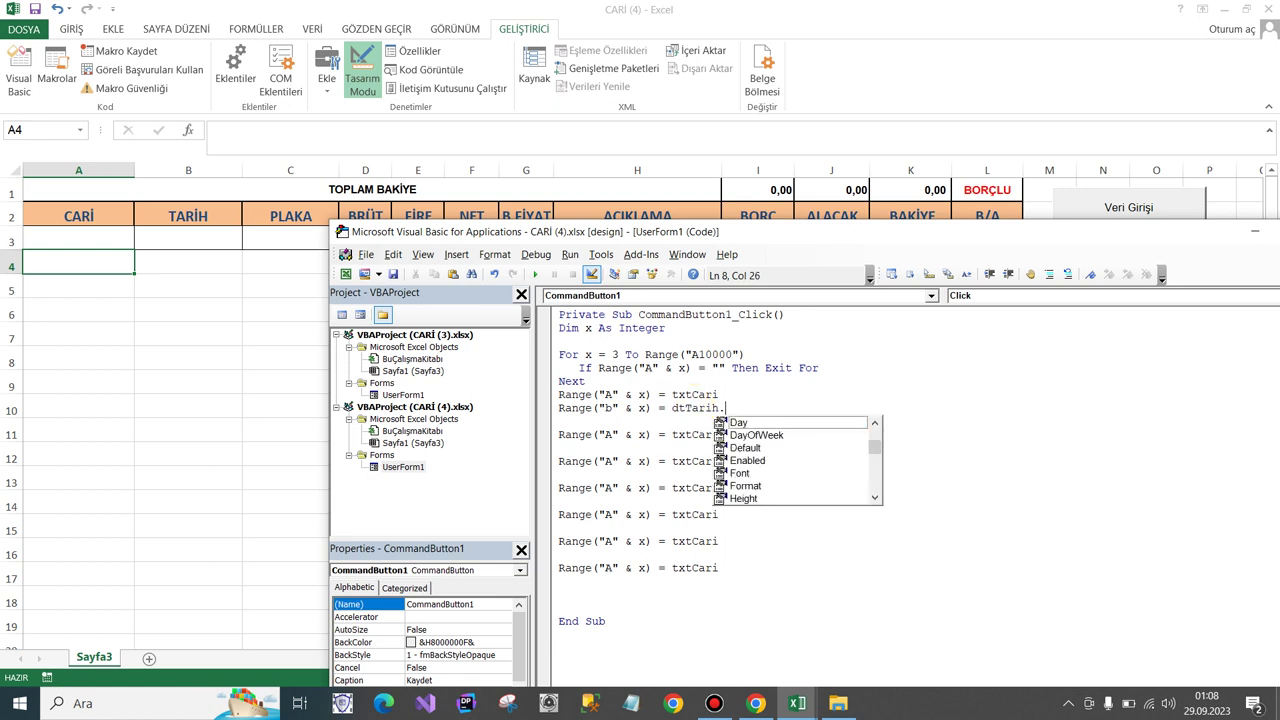
key("BackSpace")
key("BackSpace")
type("va")
key("Tab")
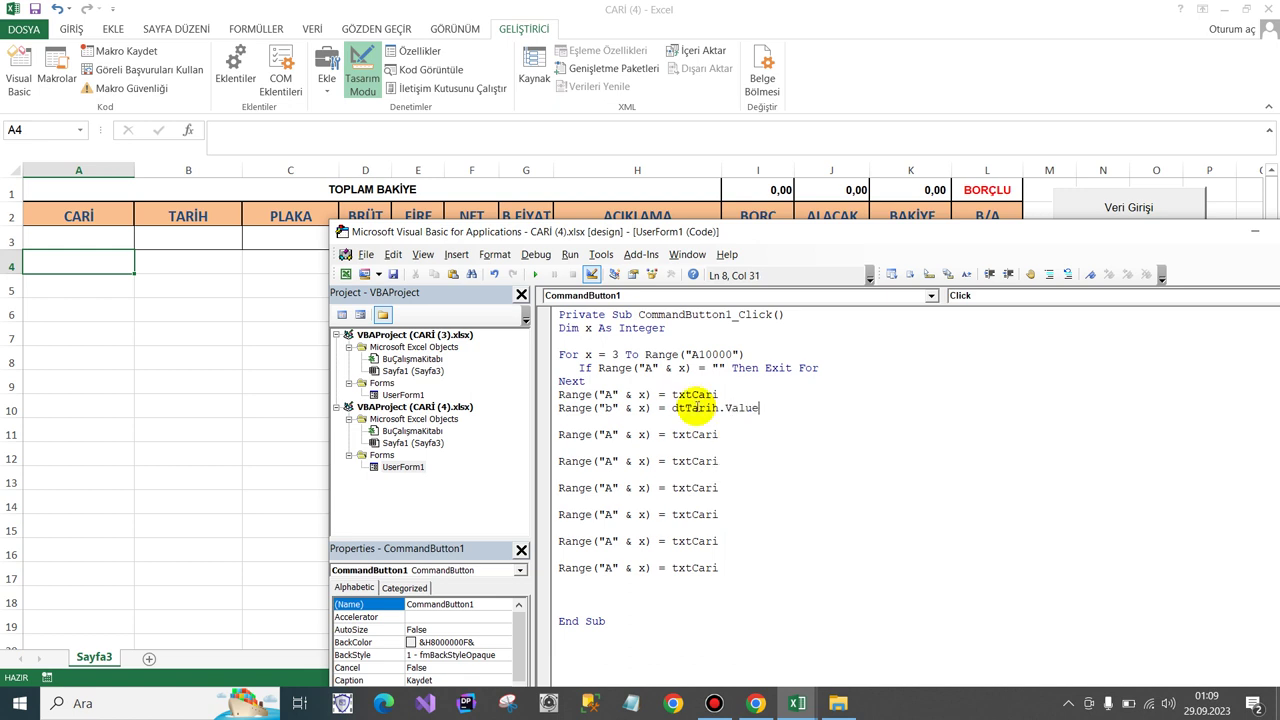
key("Down")
key("End")
Step: Change line 10 to write txtPlaka into column C
double_click(607, 435)
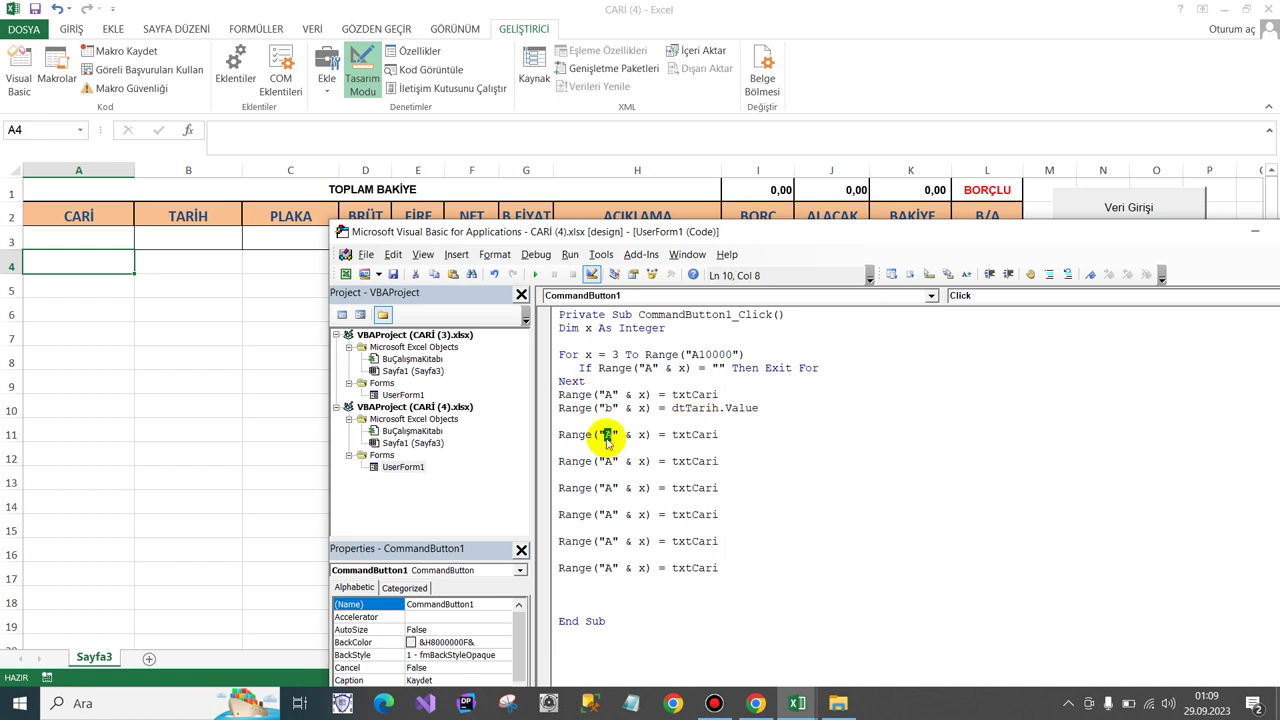
type("c")
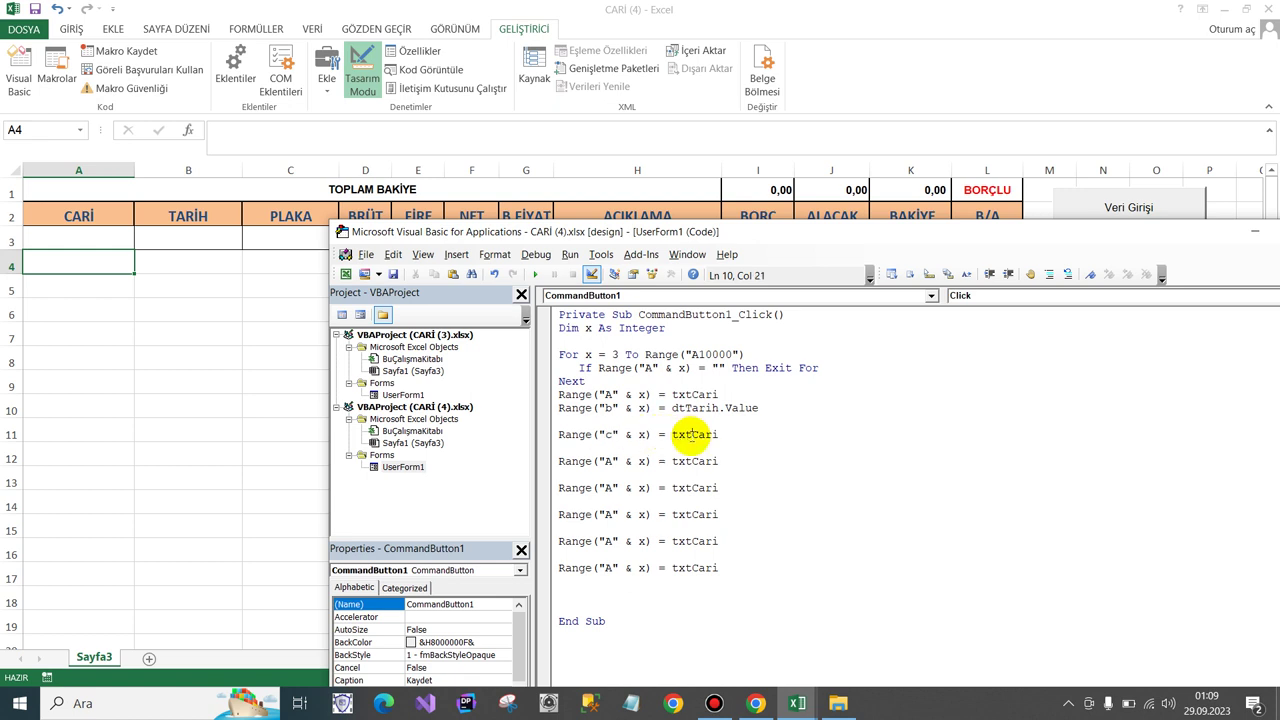
double_click(694, 434)
type("tx")
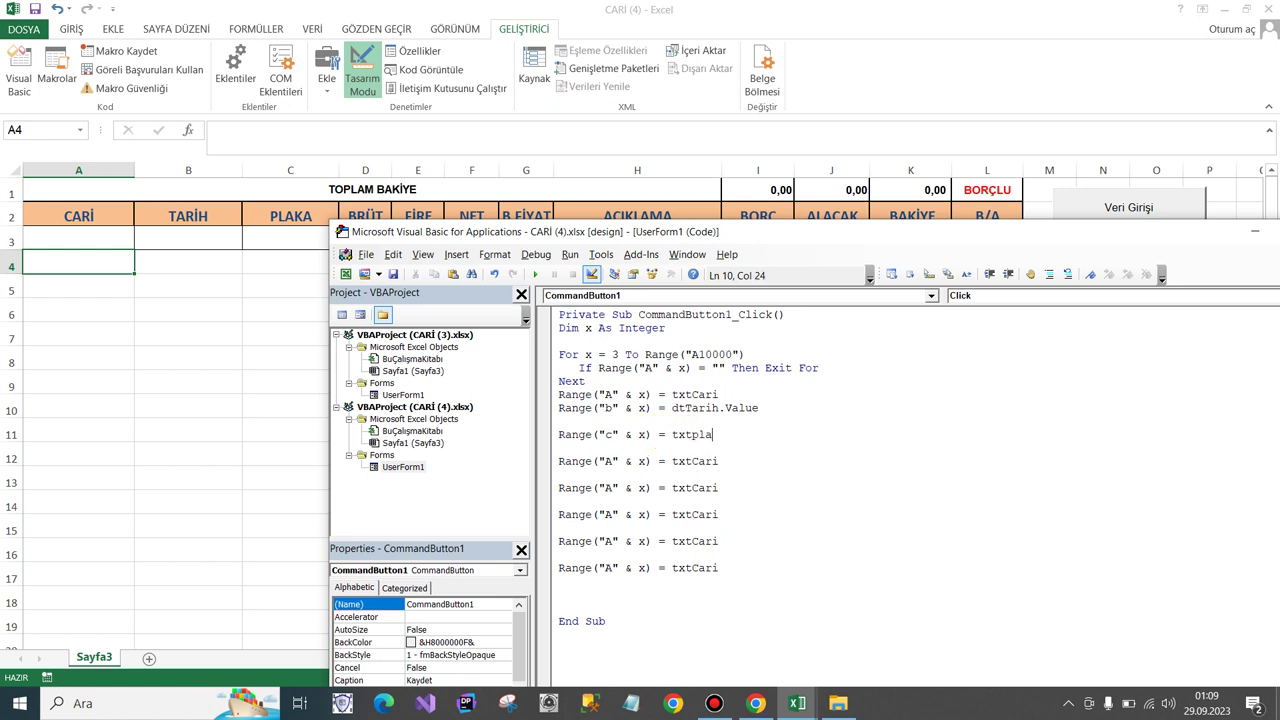
Step: Change line 12 to write CDbl(txtBrut) into column D
double_click(607, 461)
type("d")
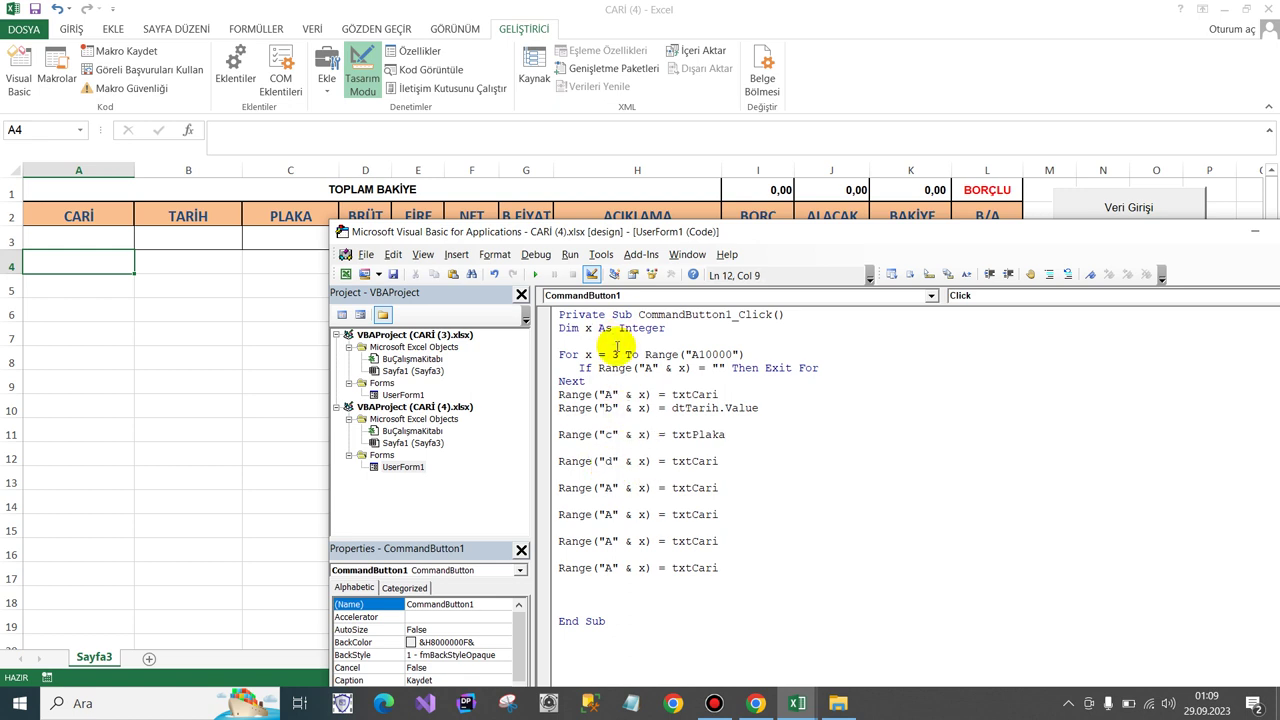
double_click(688, 461)
type("co")
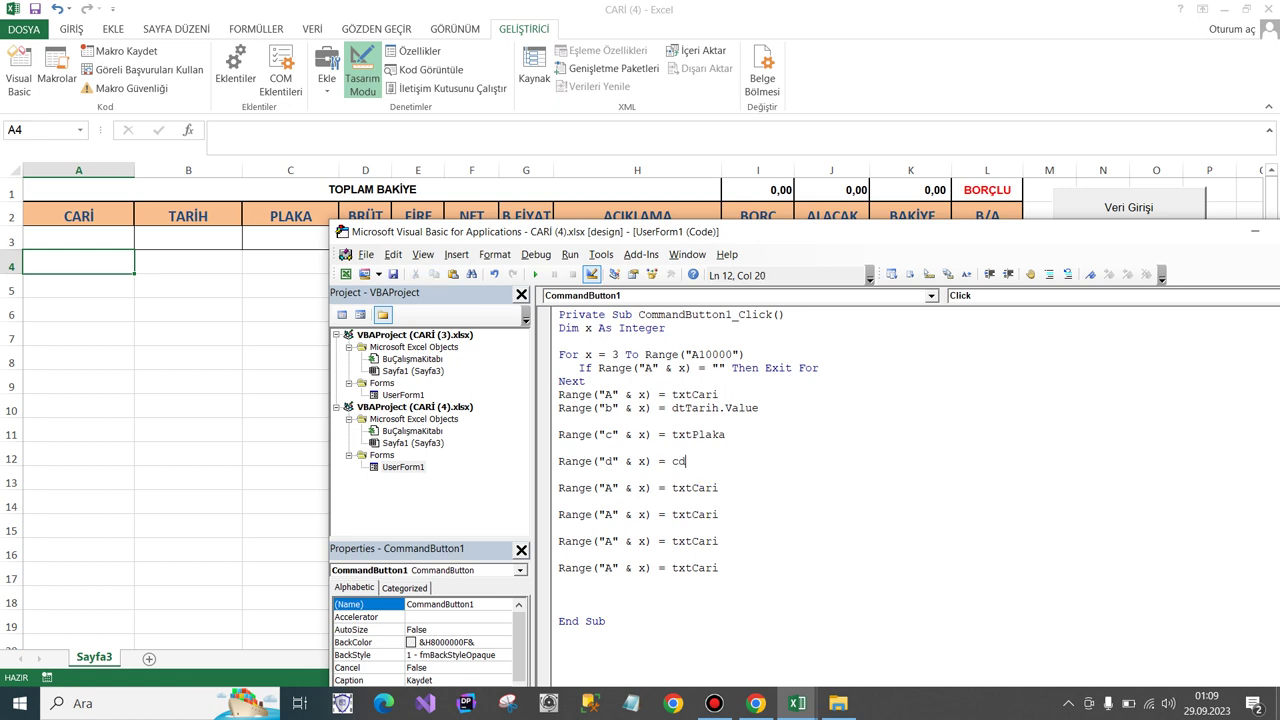
type("(txt")
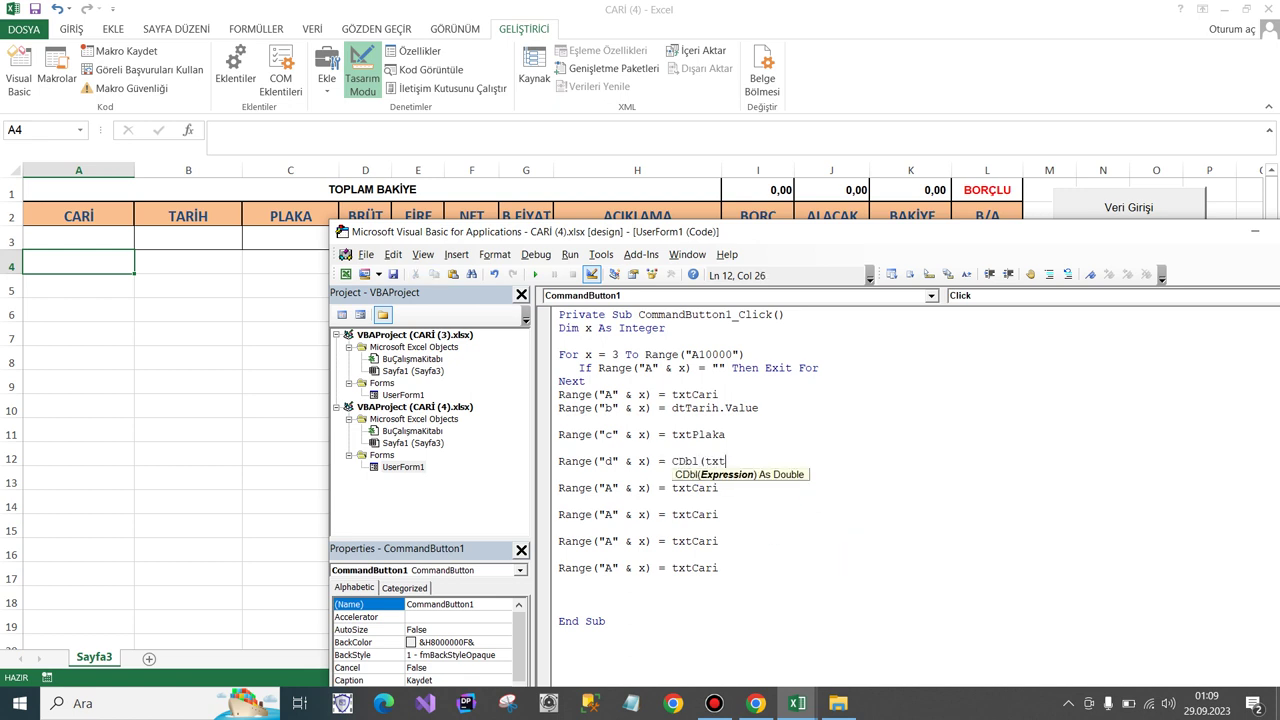
key("ctrl+space")
key("Down")
key("Down")
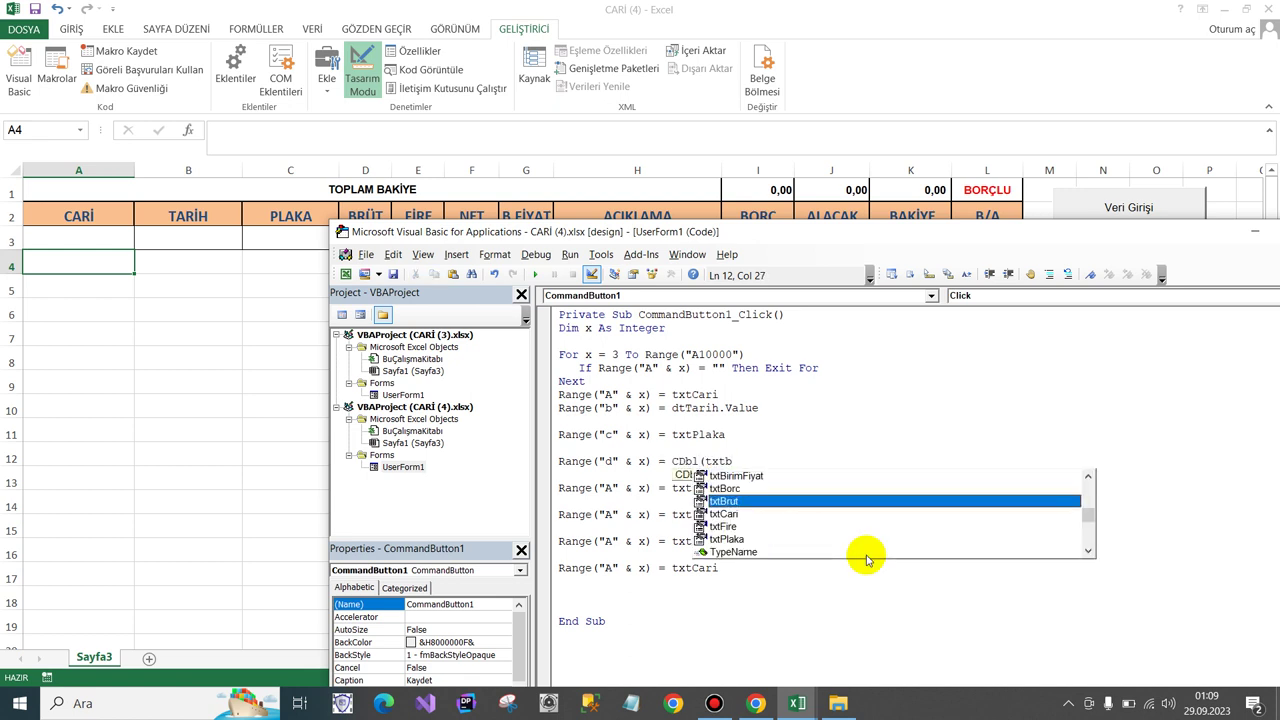
type(")")
key("Return")
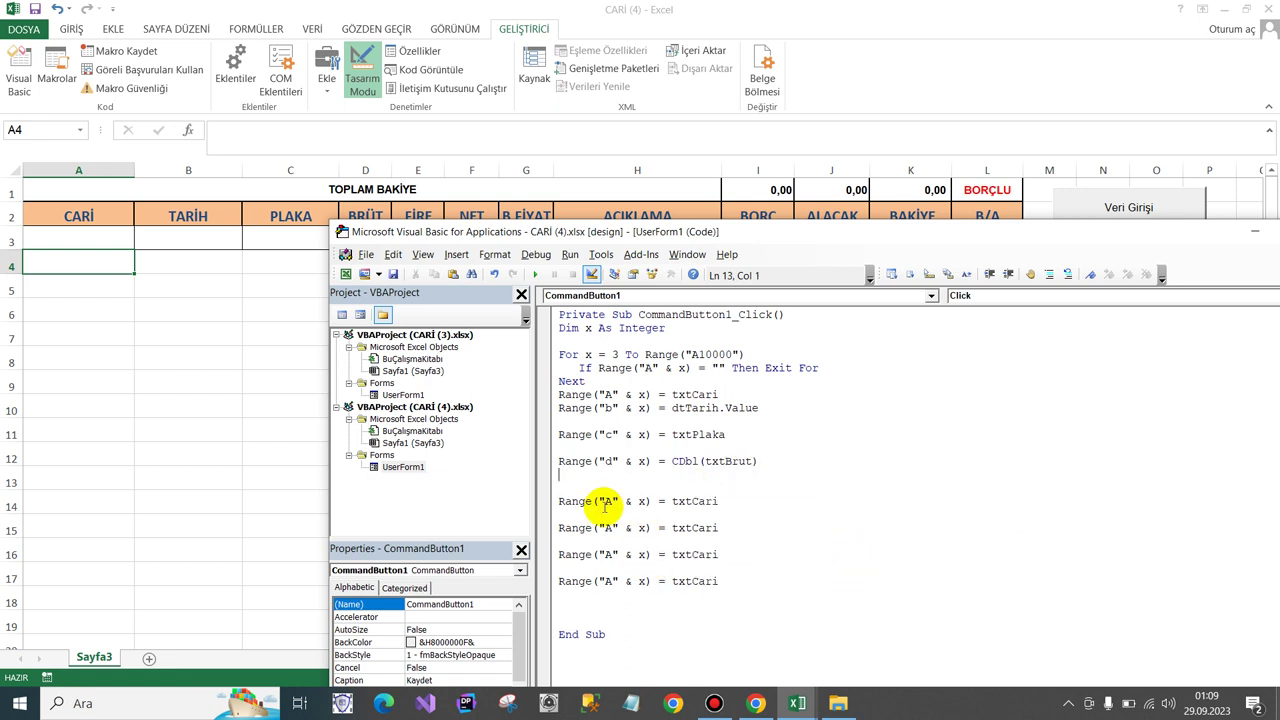
Step: Change line 15 to write CDbl(txtFire) into column E
left_click_drag(544, 238, 510, 253)
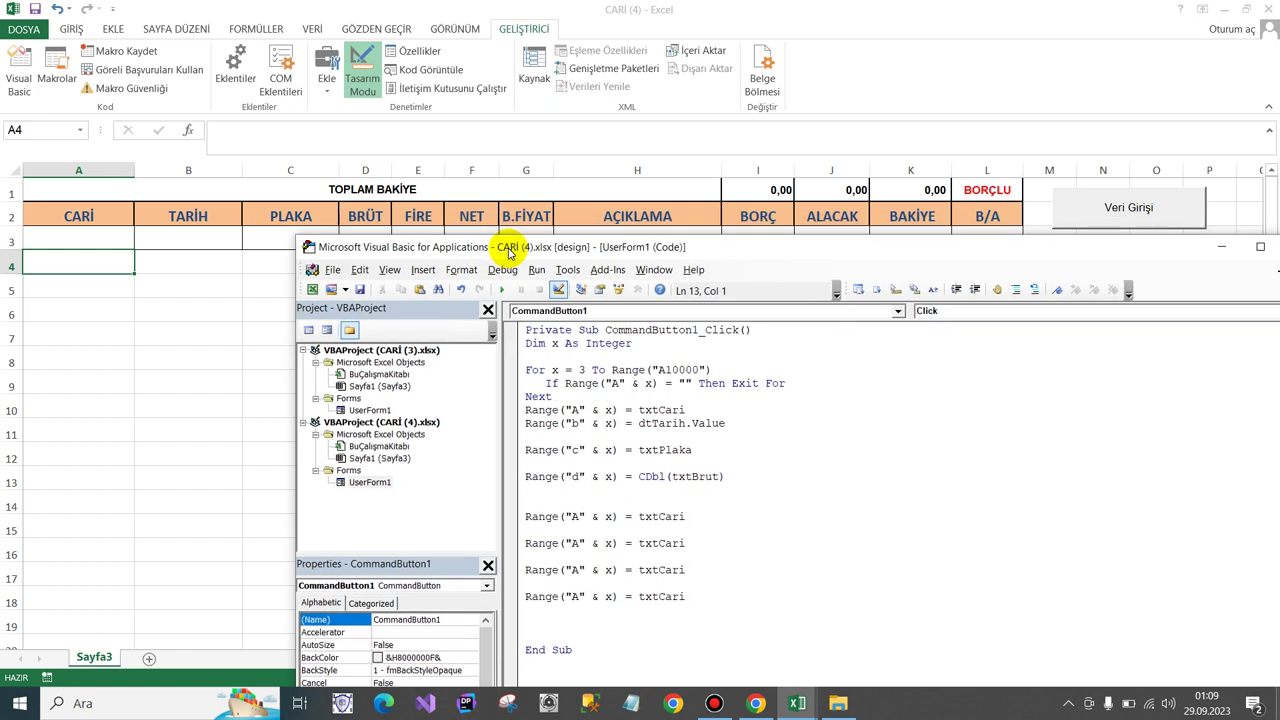
double_click(577, 517)
type("e")
double_click(665, 518)
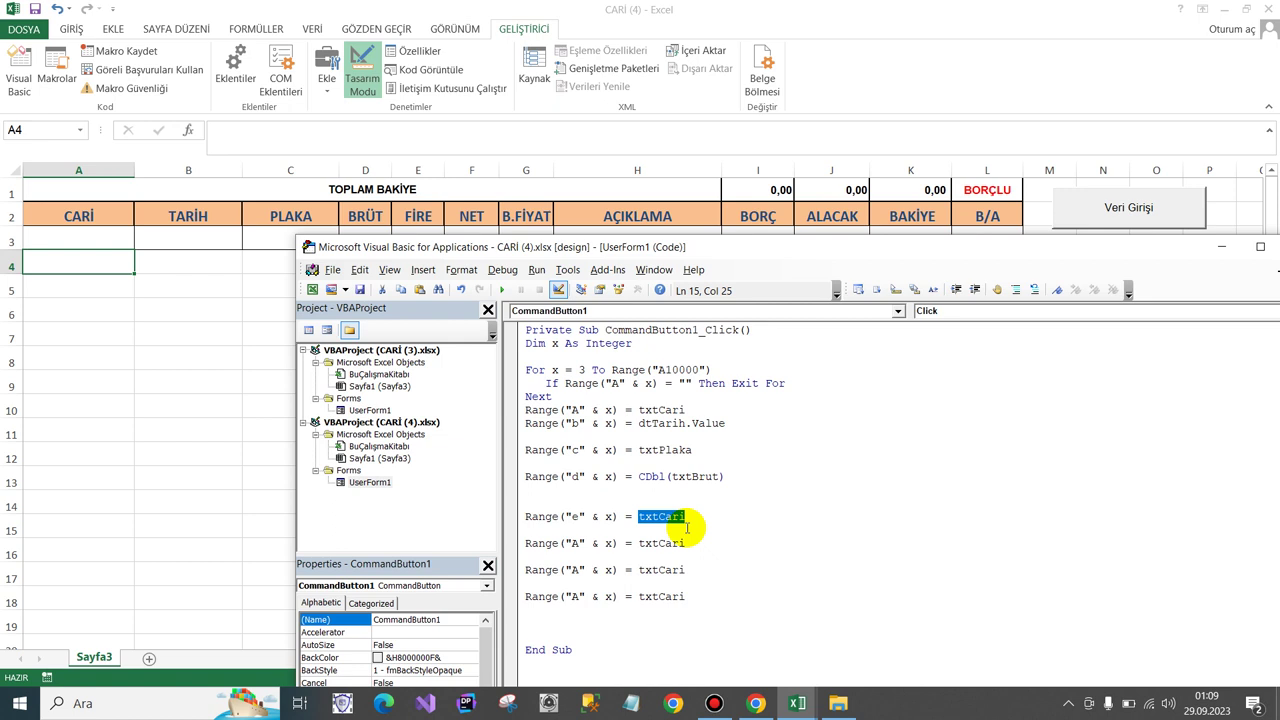
type("cd")
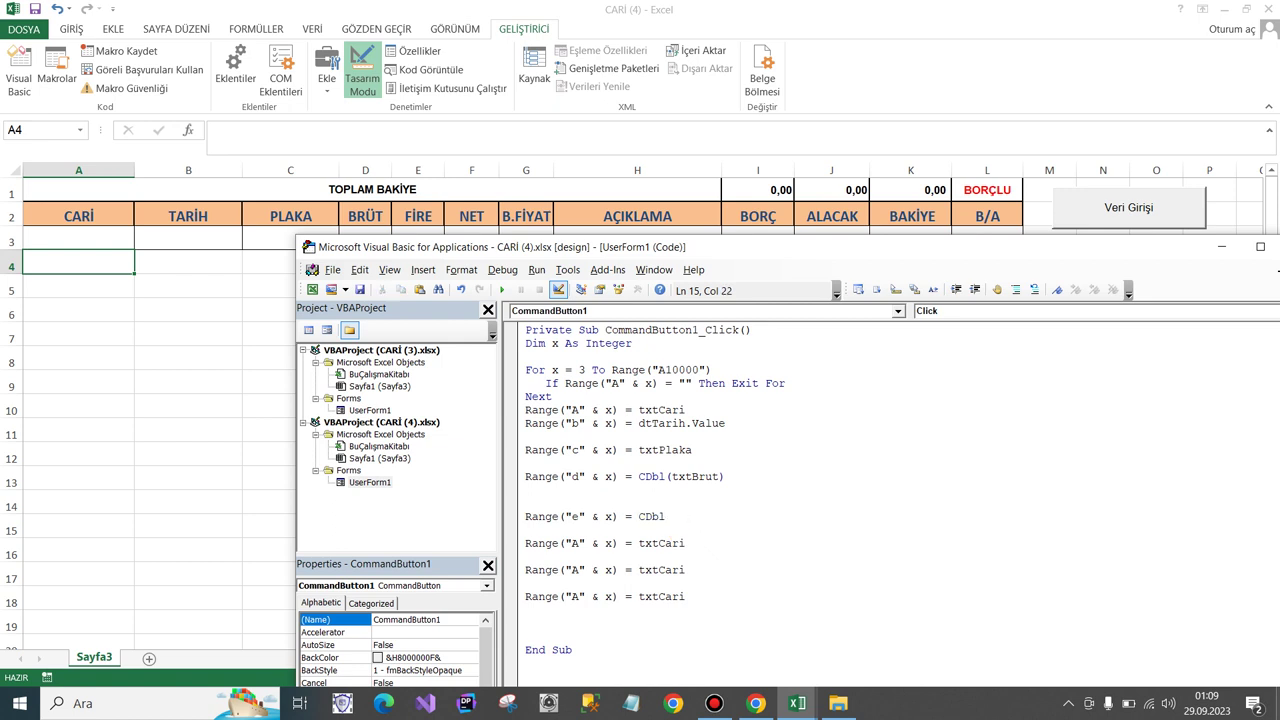
type("(")
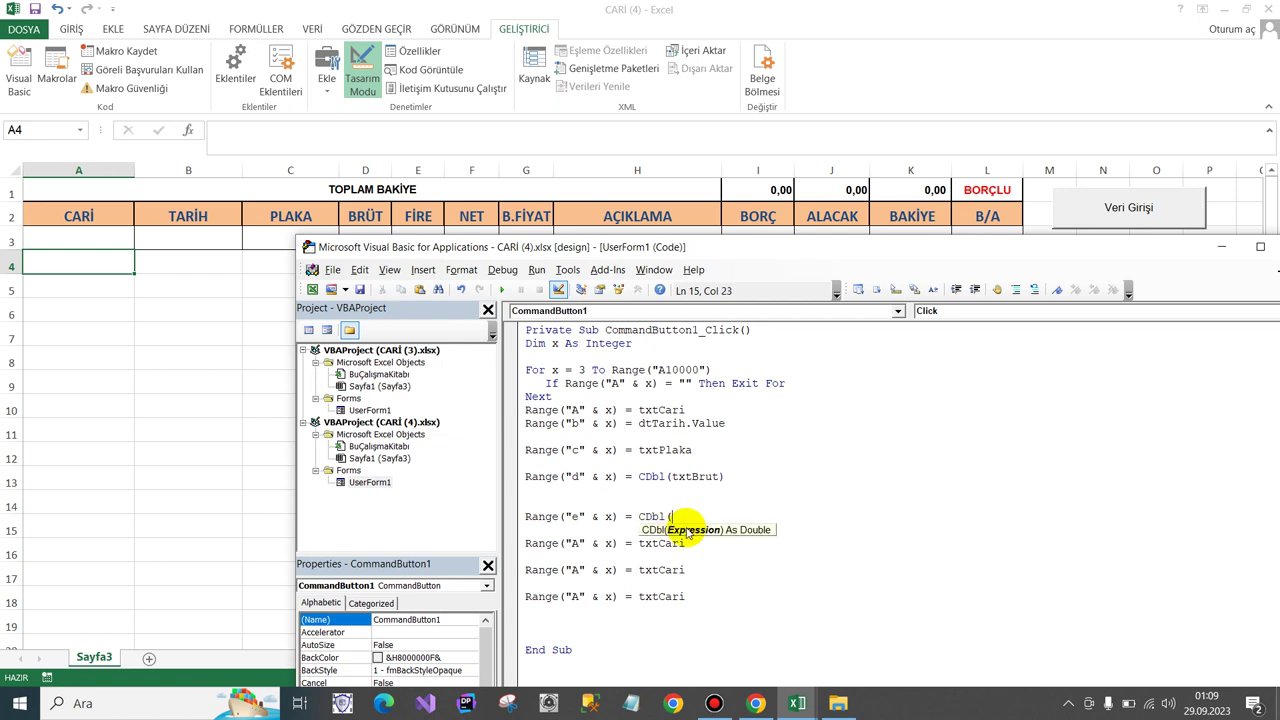
type("txt")
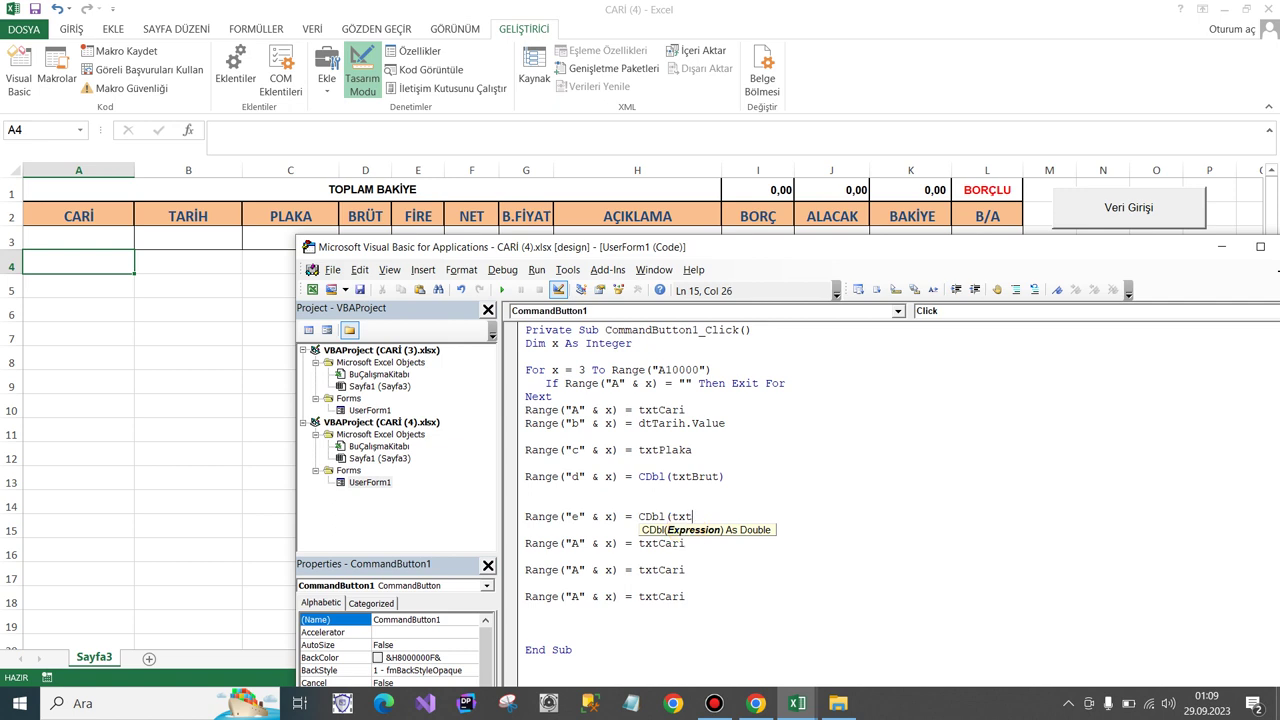
type("ire)")
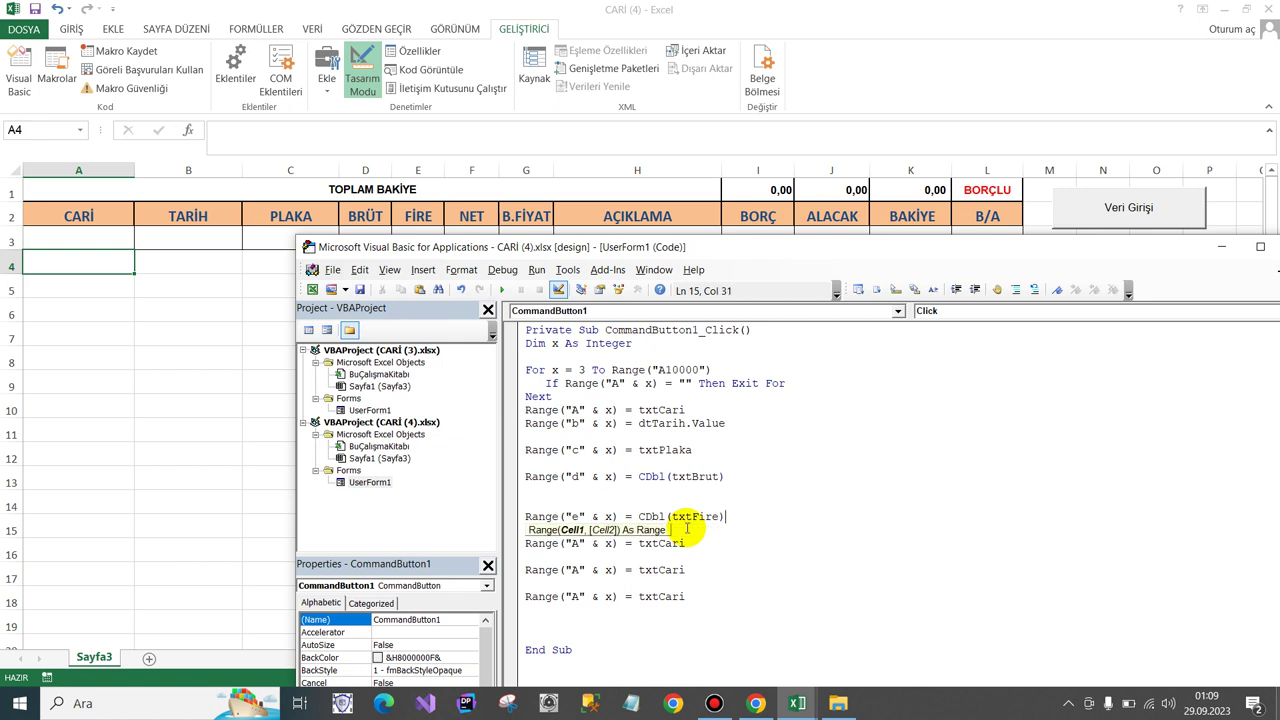
left_click(687, 528)
Step: Change line 17 to write CDbl(txtBirimFiyat) into column G
double_click(577, 543)
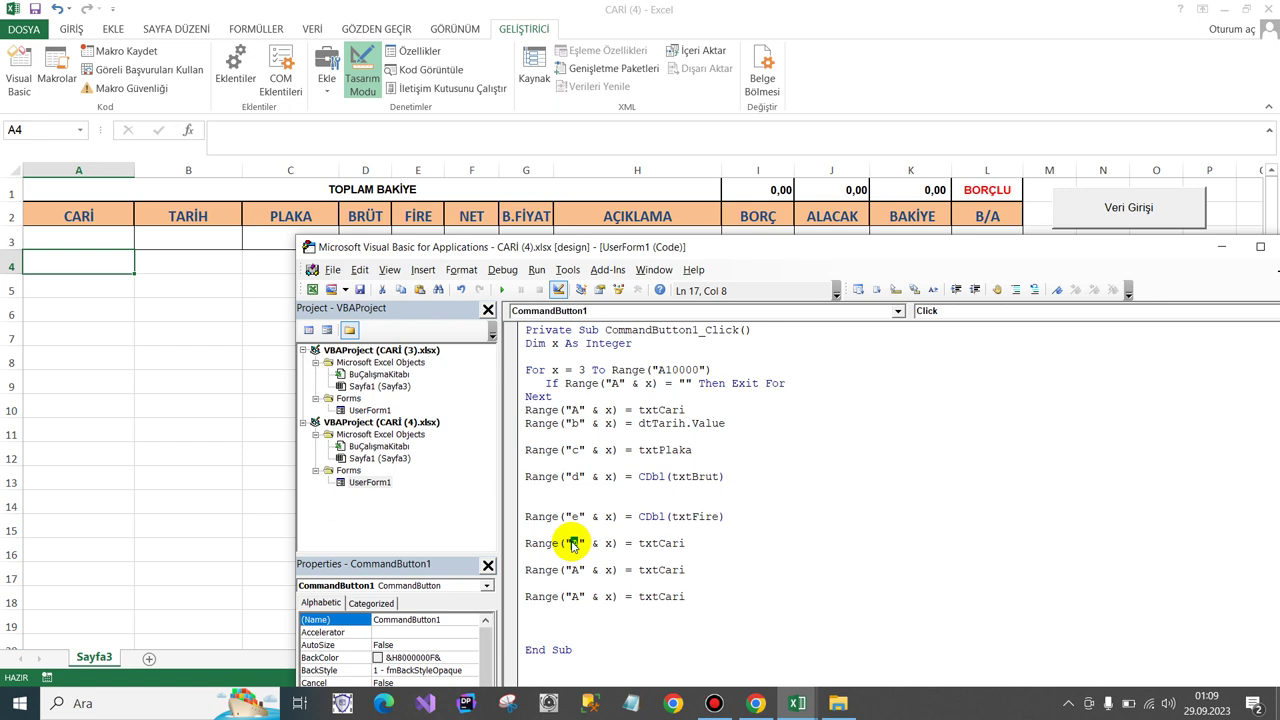
type("g")
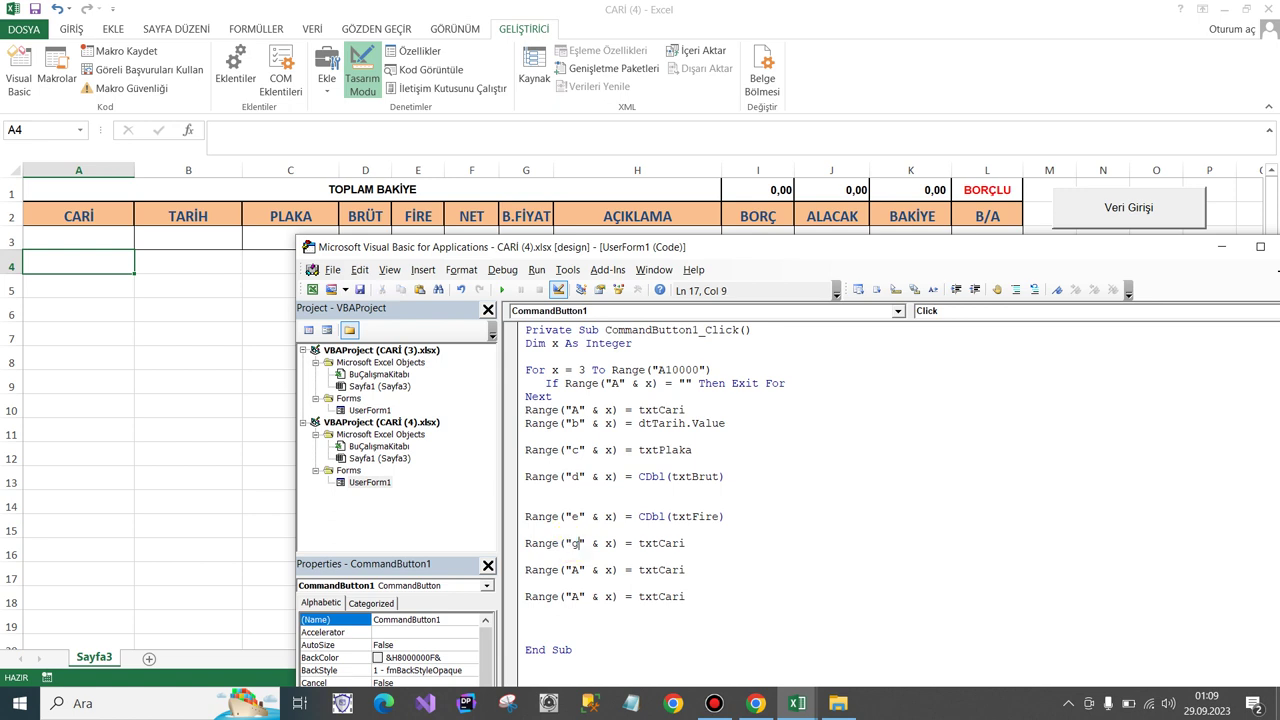
double_click(661, 545)
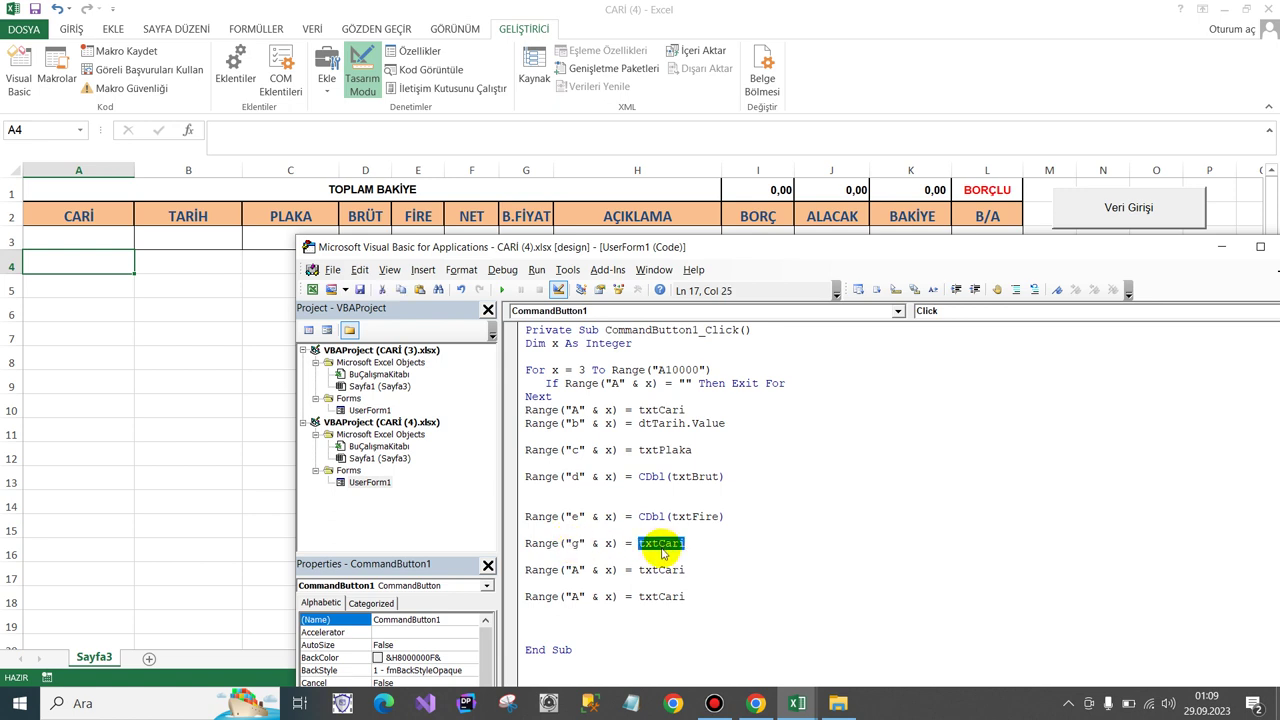
type("c")
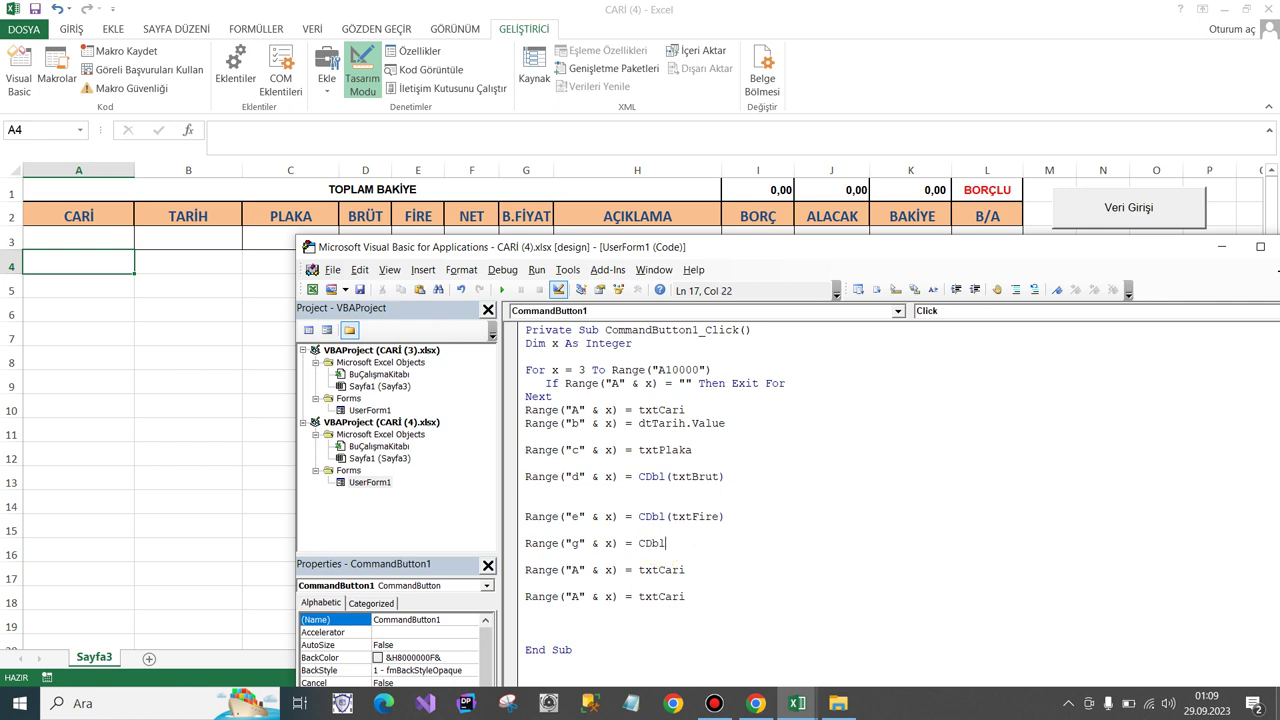
type("(")
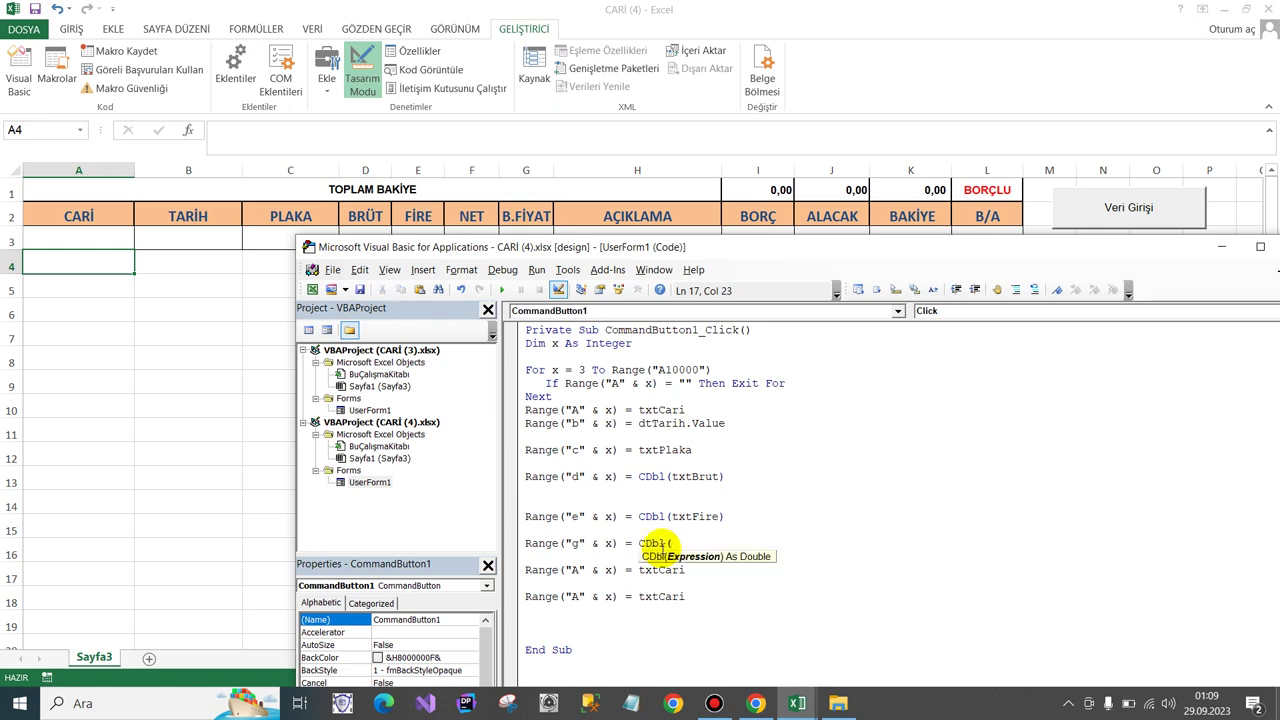
type("txtb")
key("ctrl+space")
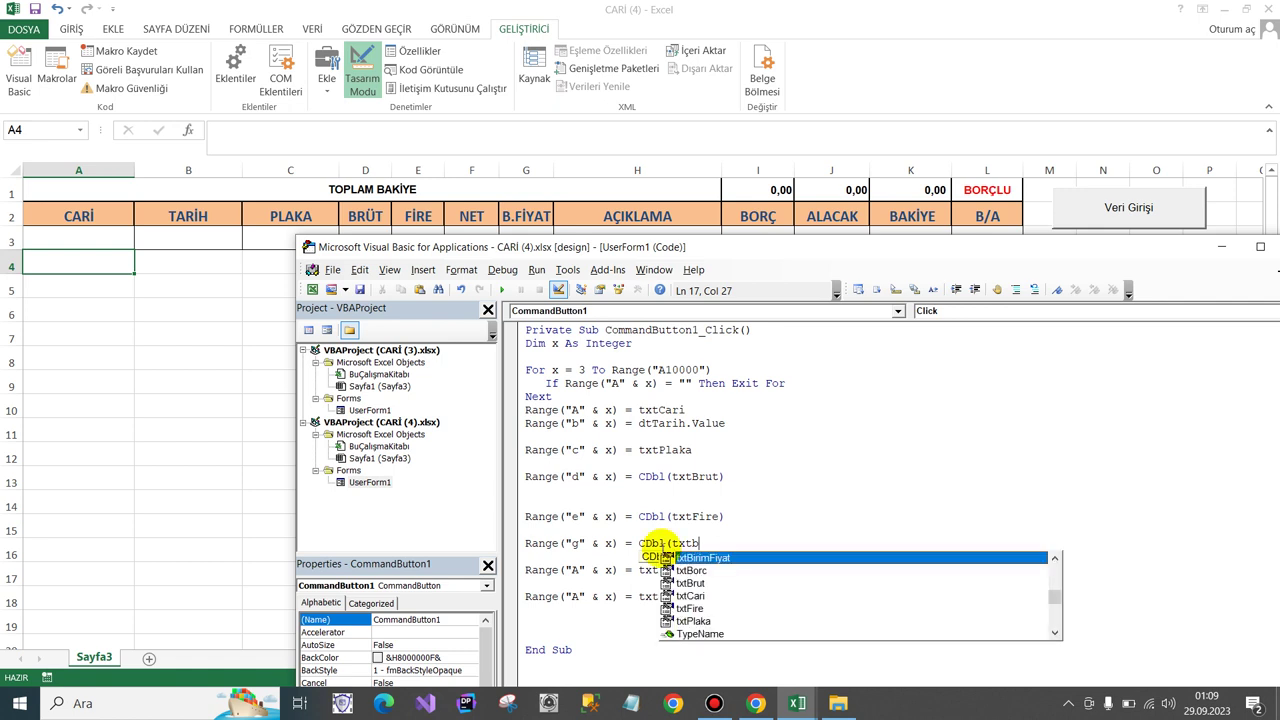
key("Tab")
type(")")
key("Down")
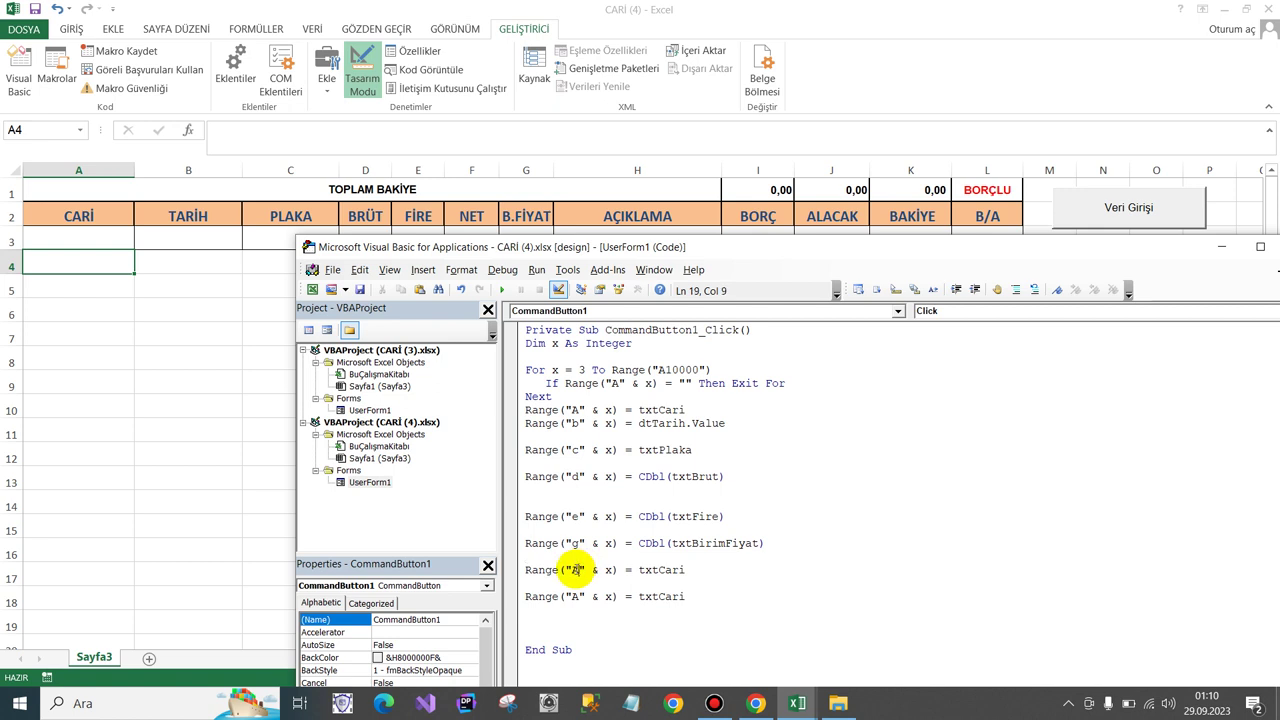
Step: Change line 19 to write txtAciklama into column H
double_click(575, 569)
type("h")
double_click(655, 569)
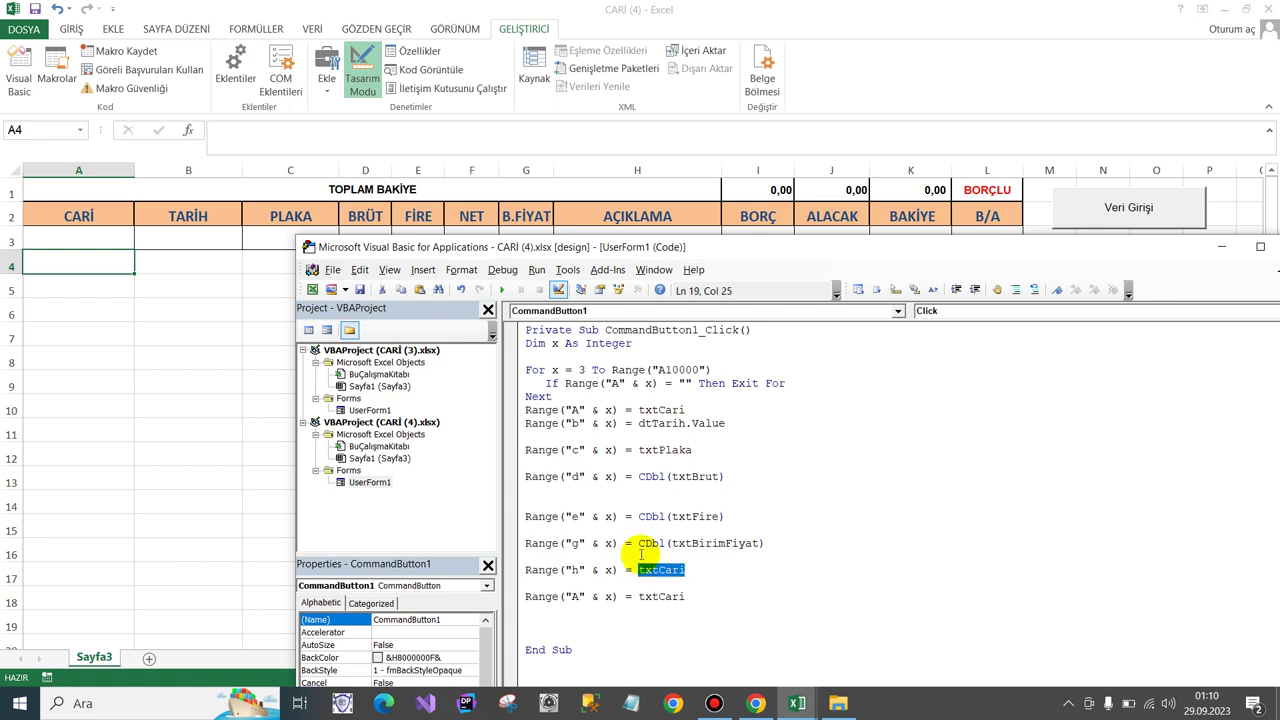
type("txtAciklama")
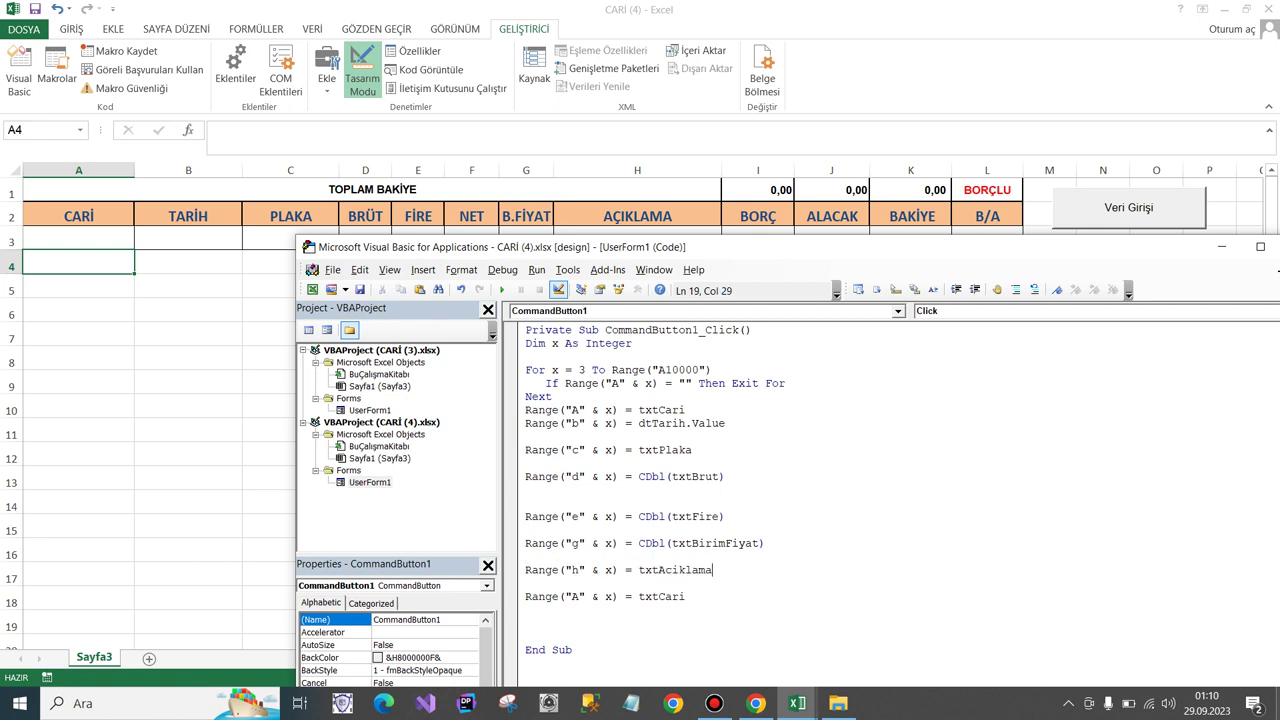
Step: Change line 21 to write CDbl(txtBorc) into column I
double_click(574, 597)
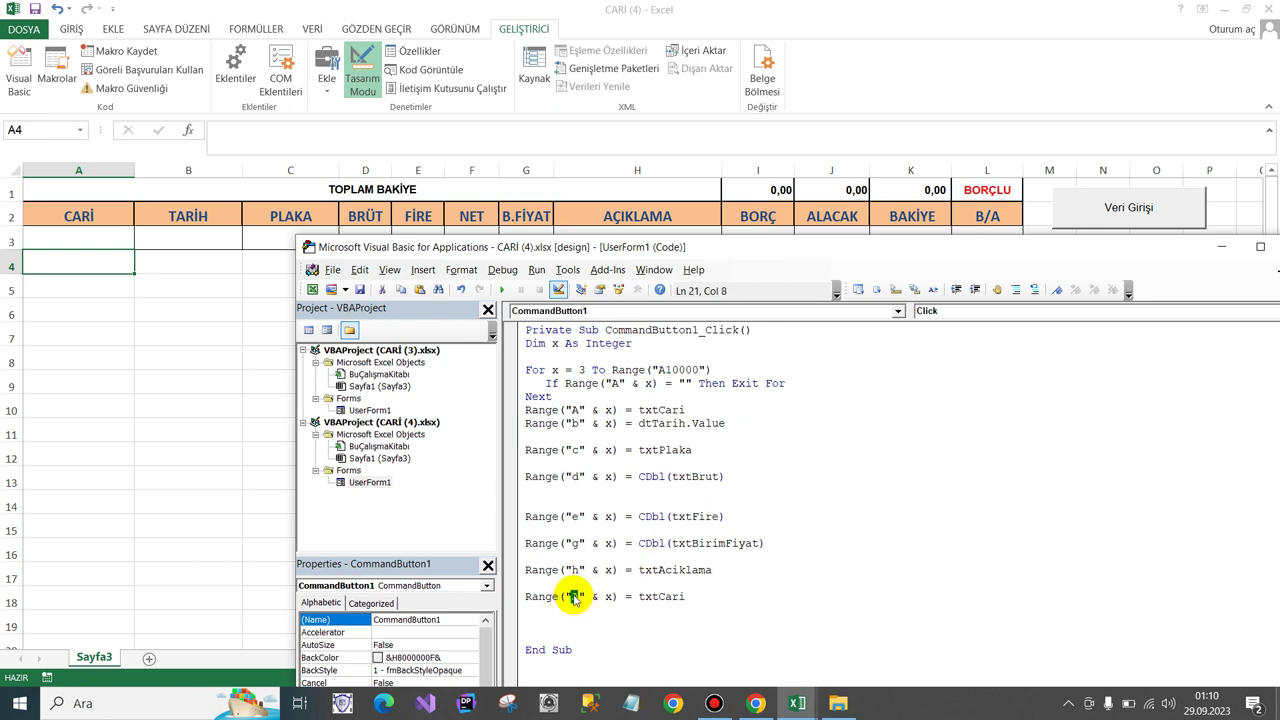
type("I")
left_click(665, 597)
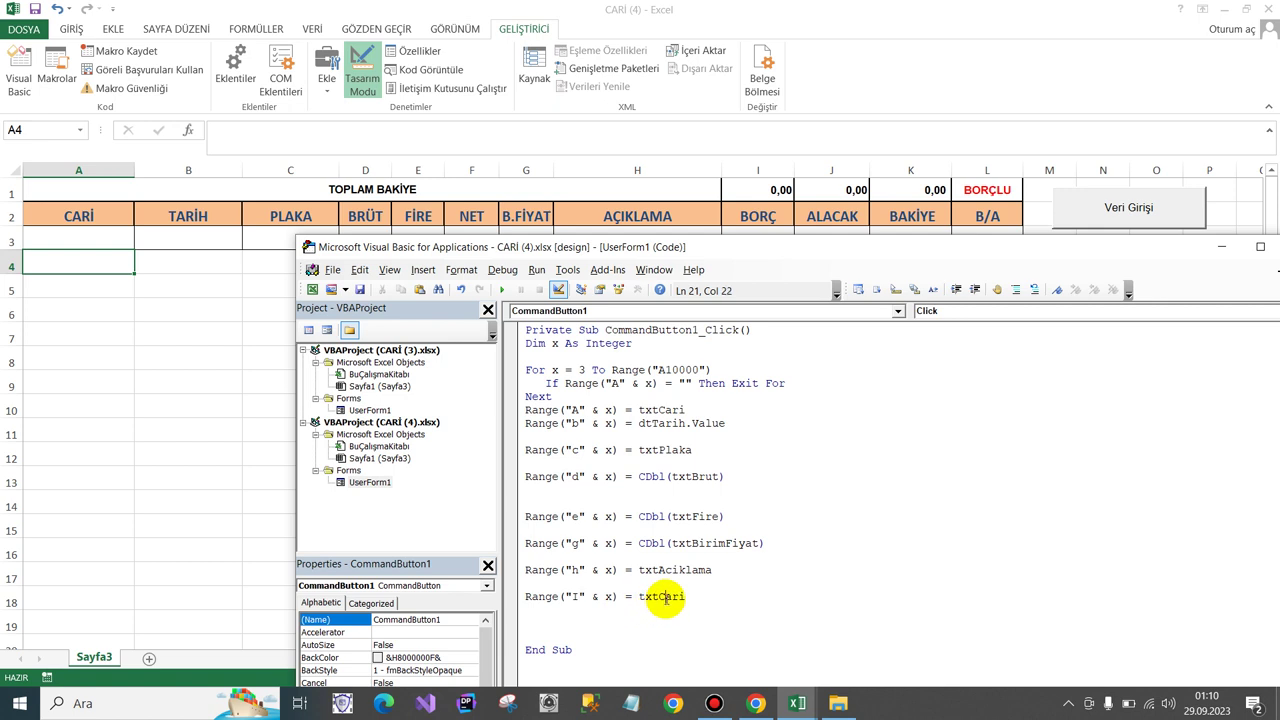
double_click(665, 597)
type("tx")
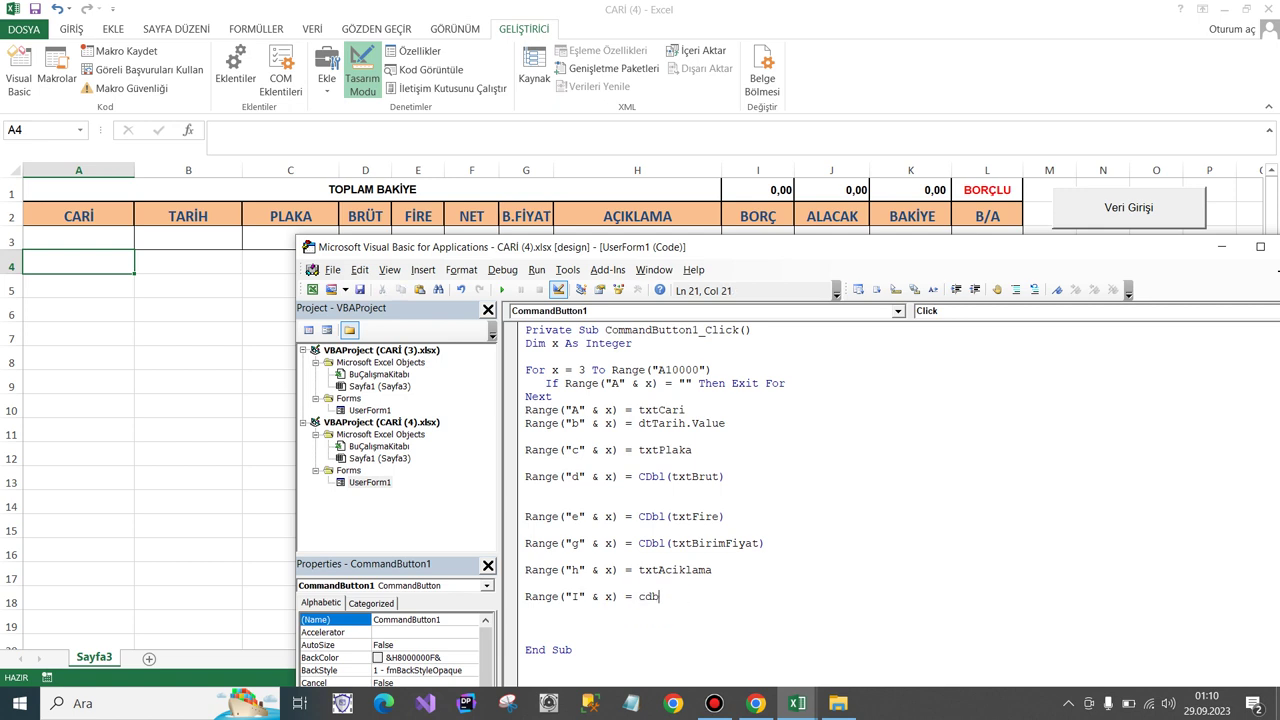
type("(txtBor")
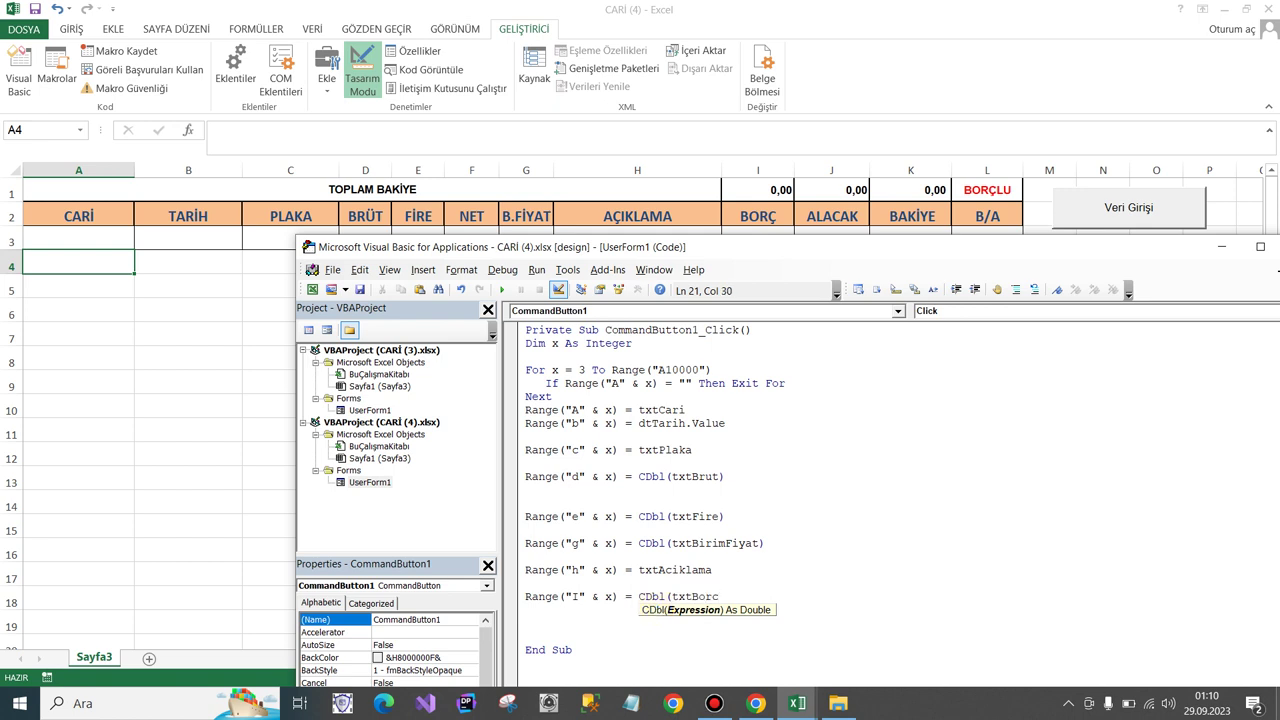
left_click(657, 604)
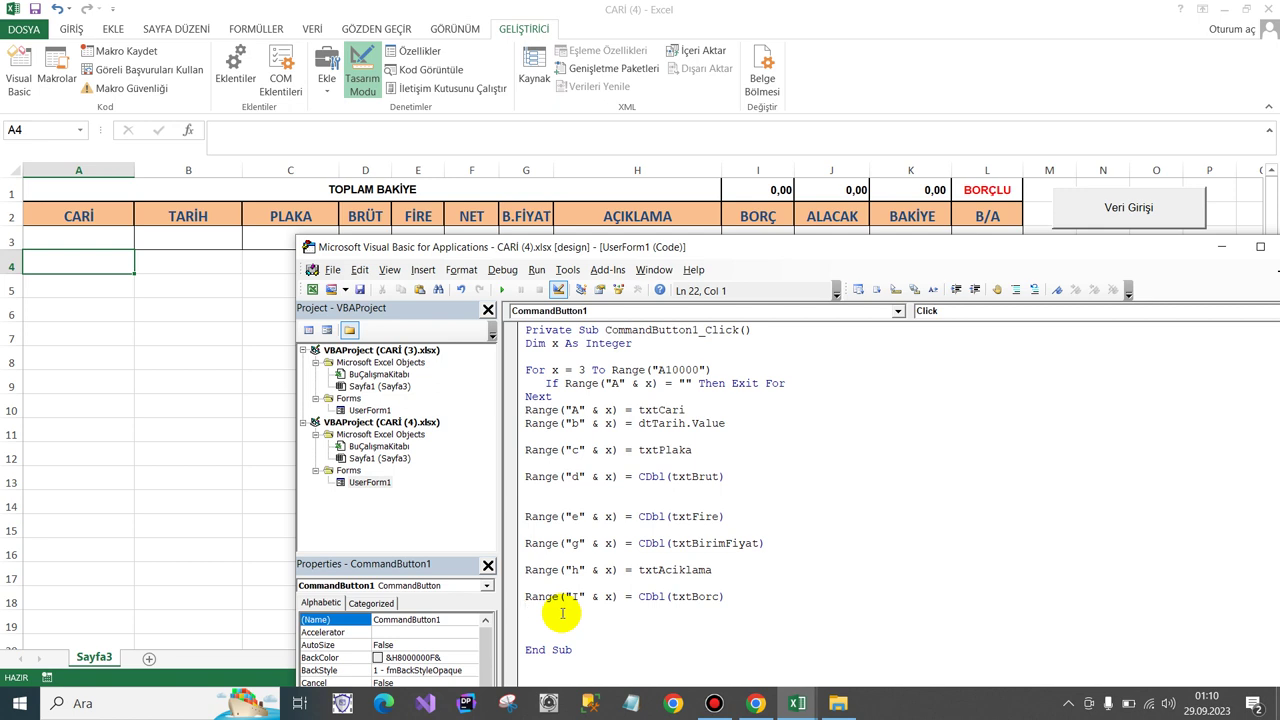
Step: End the procedure with Unload Me and go back to the worksheet
type("unload m")
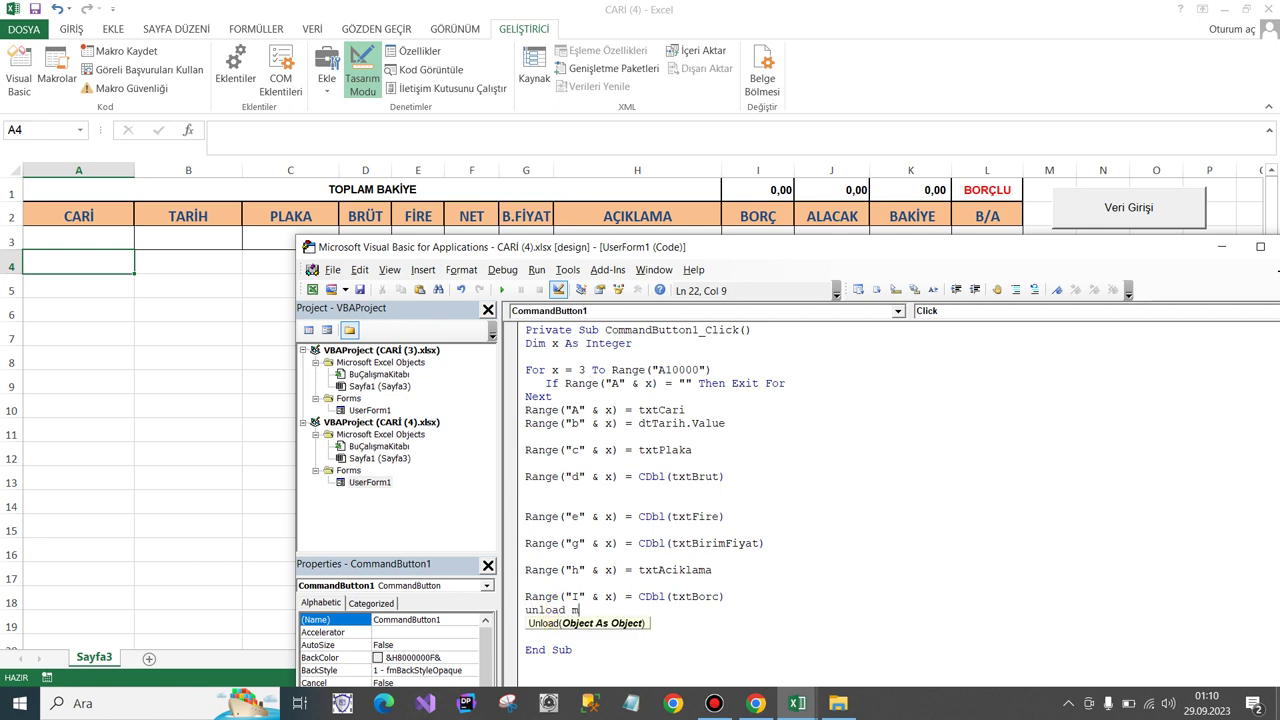
type("e")
key("Return")
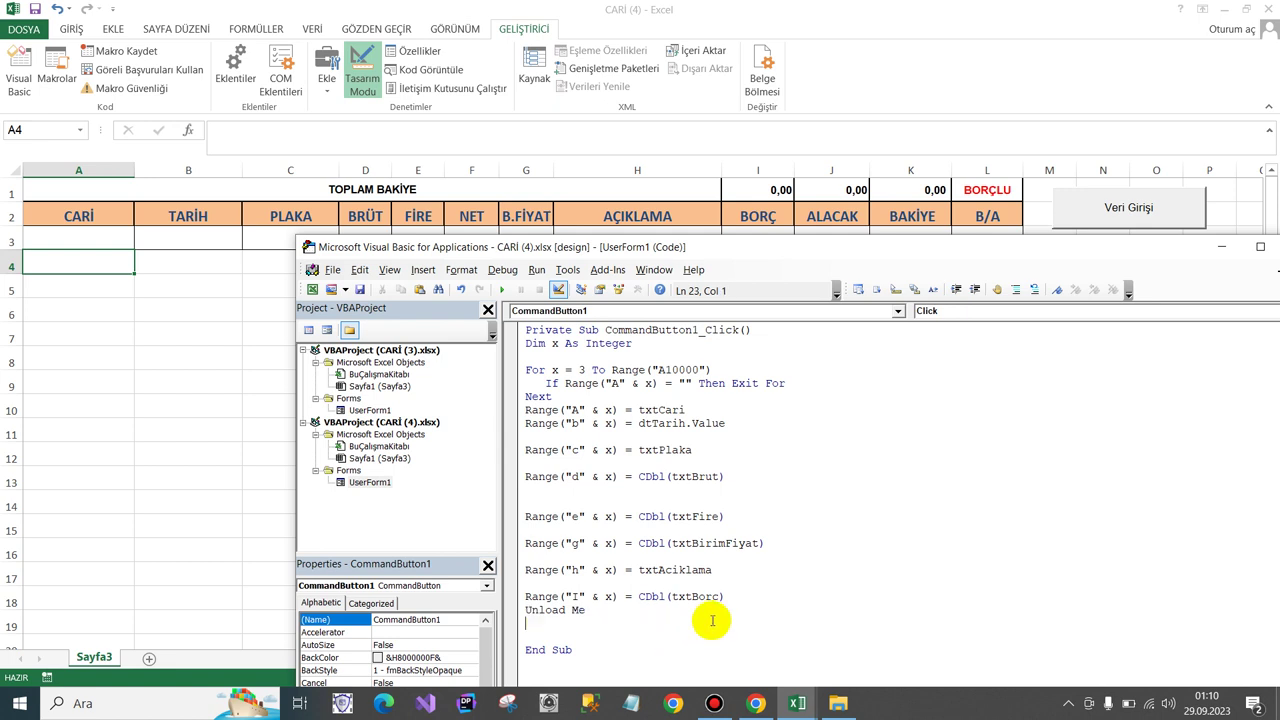
left_click(139, 334)
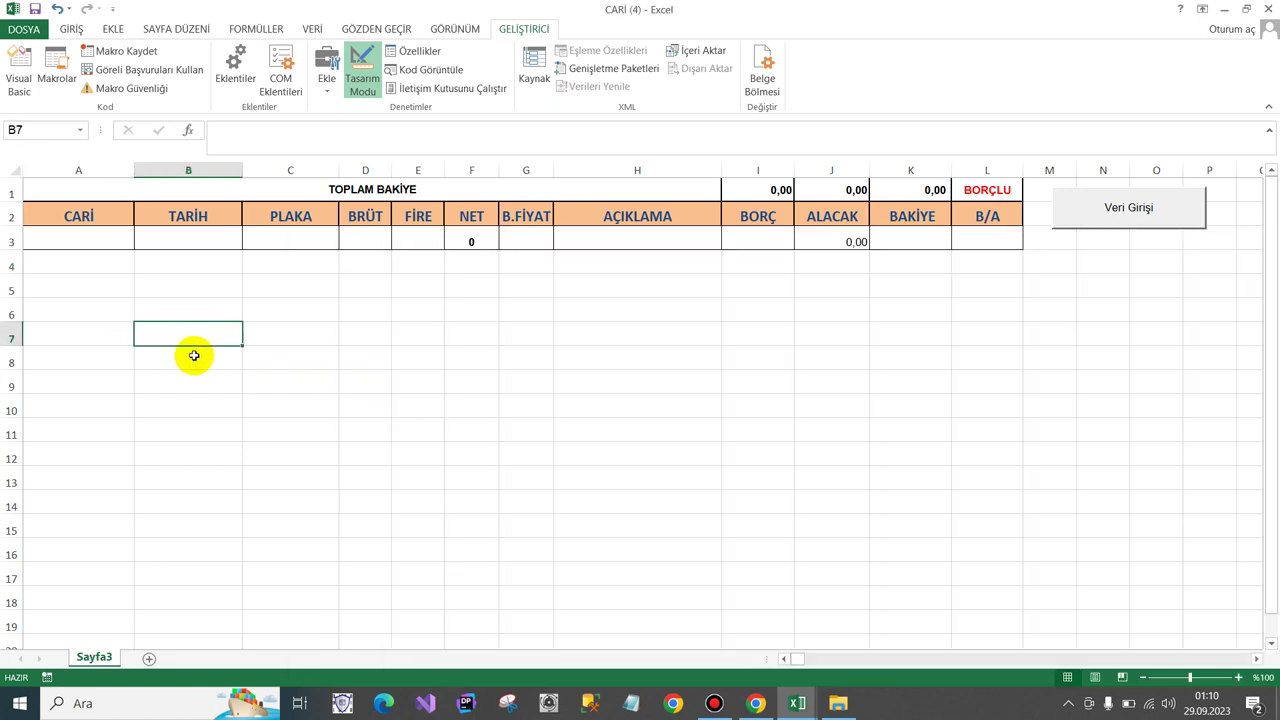
Step: Leave design mode and launch the Veri Girişi form for a test
left_click(1112, 207)
left_click(363, 78)
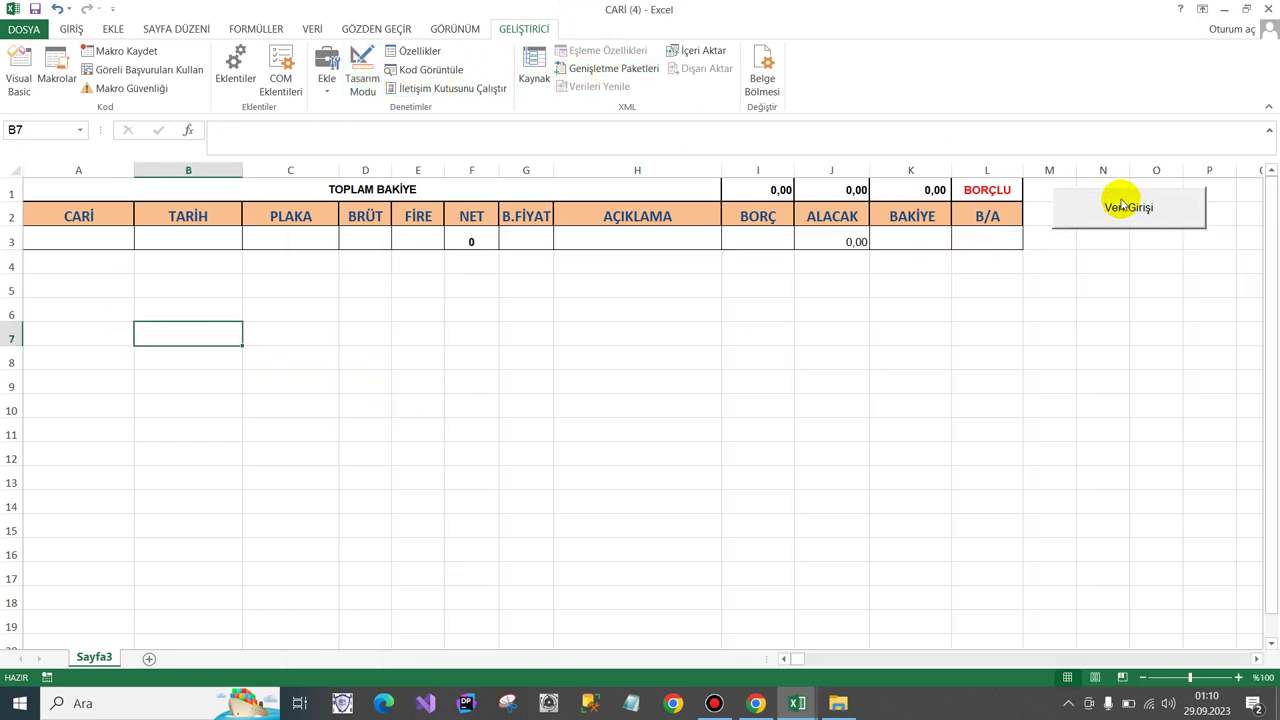
left_click(1125, 205)
left_click(587, 278)
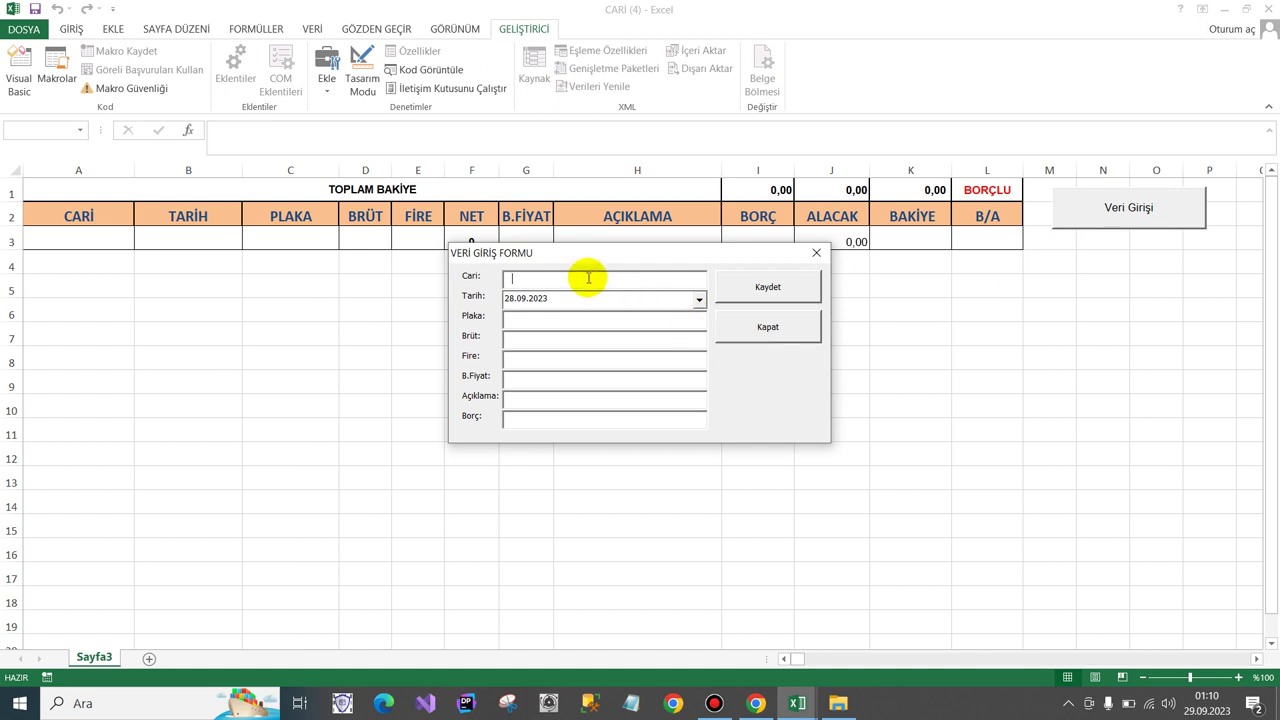
type("test1")
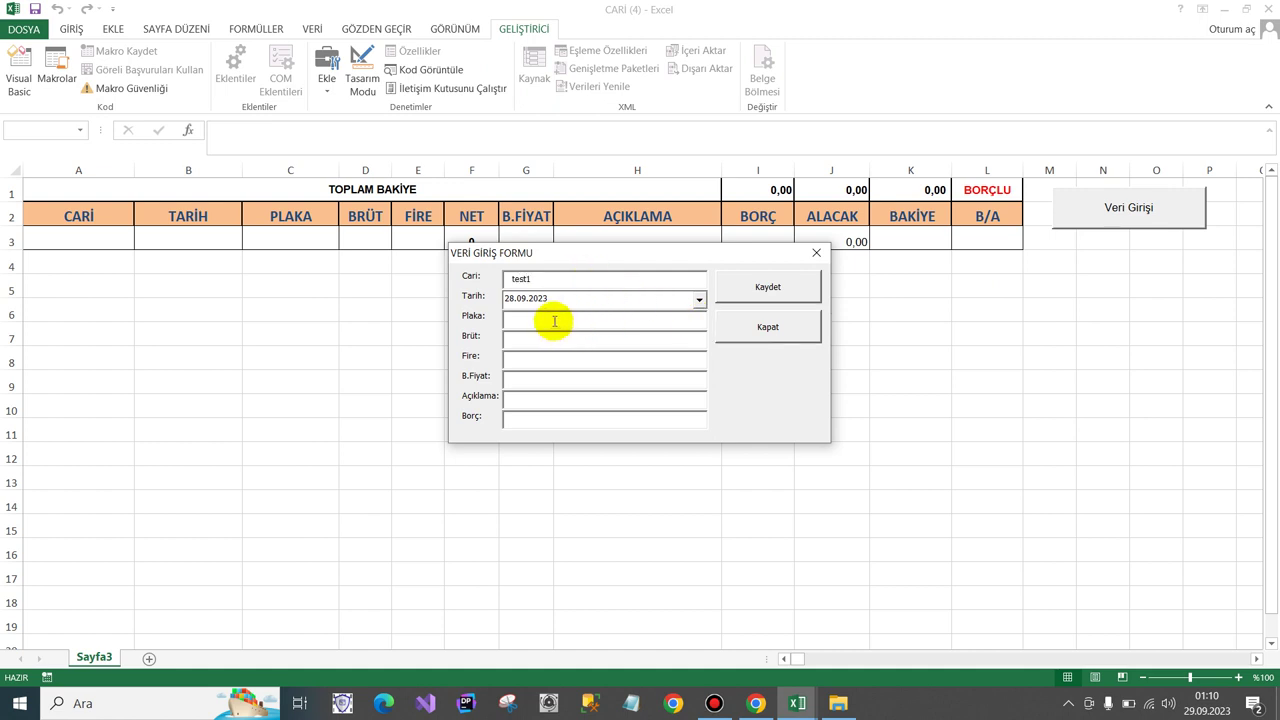
type("a")
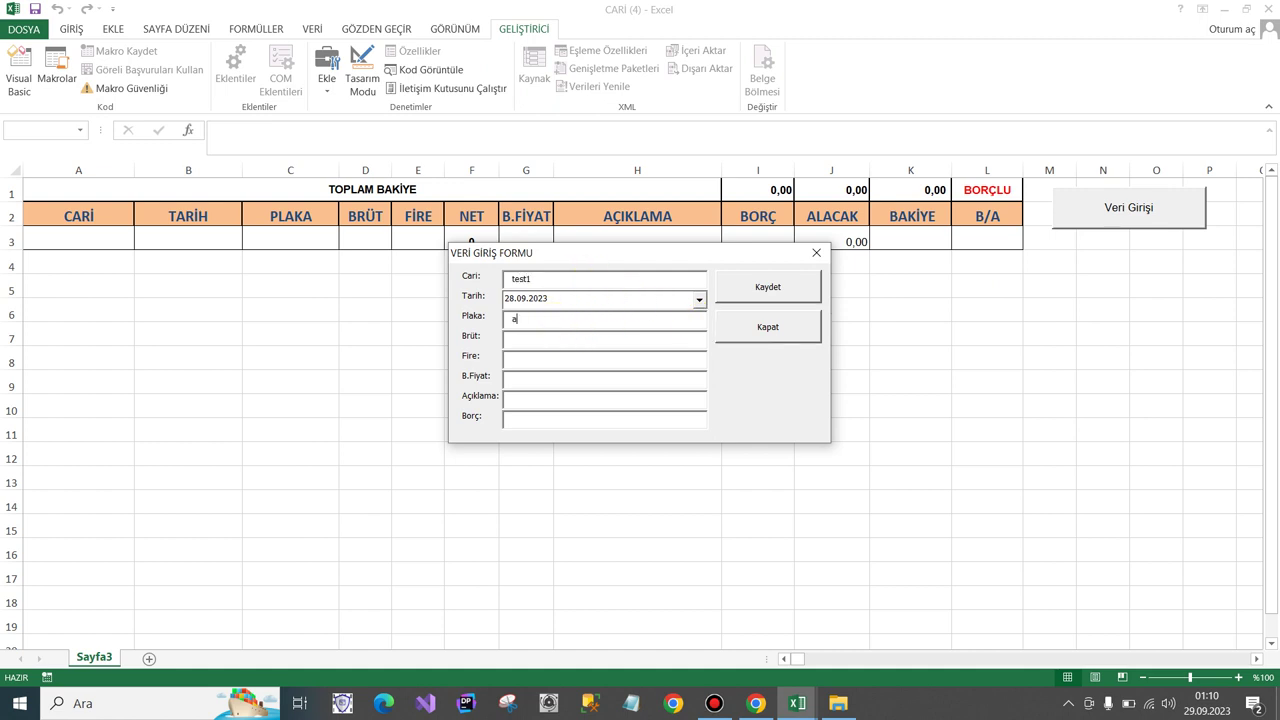
type("sd")
double_click(543, 320)
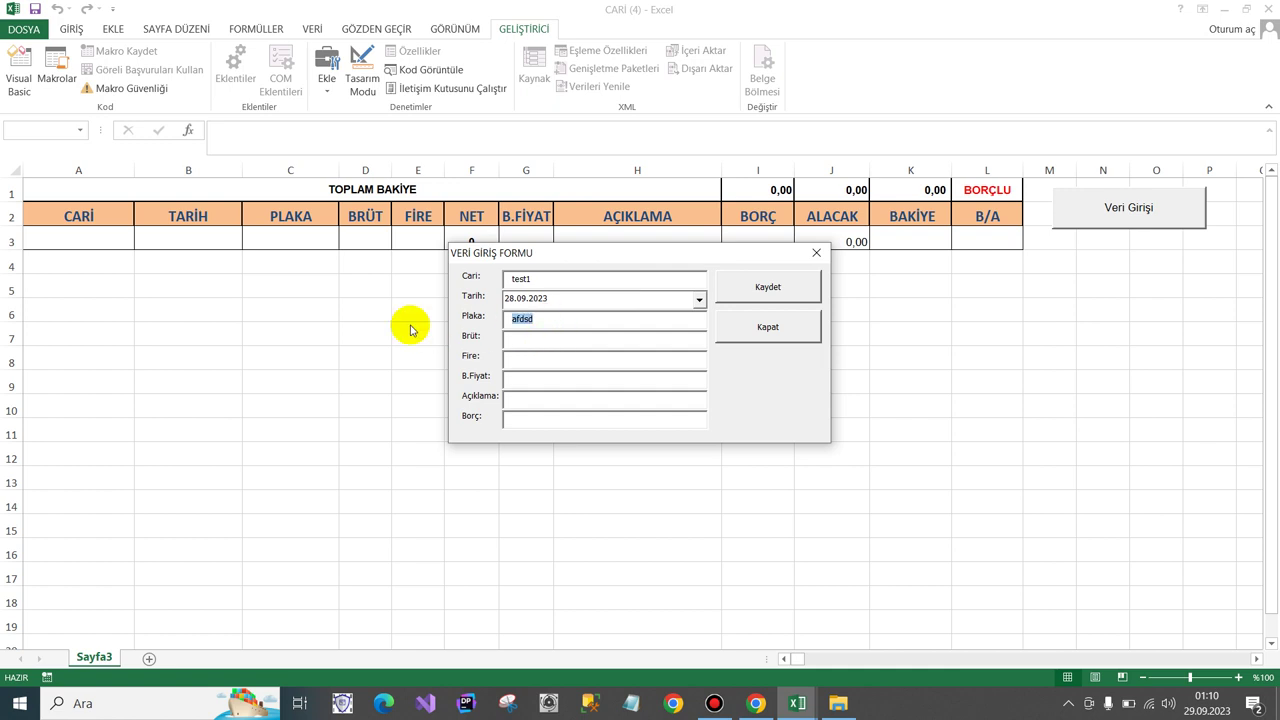
type("00")
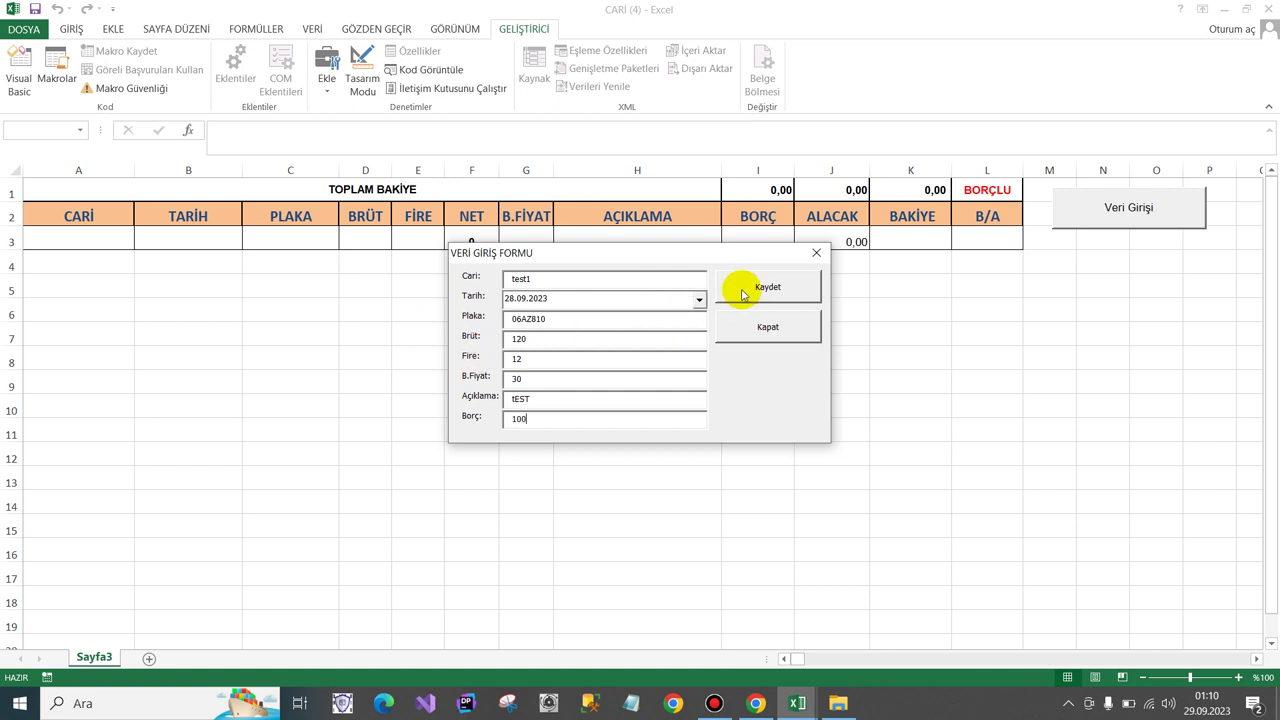
left_click(742, 287)
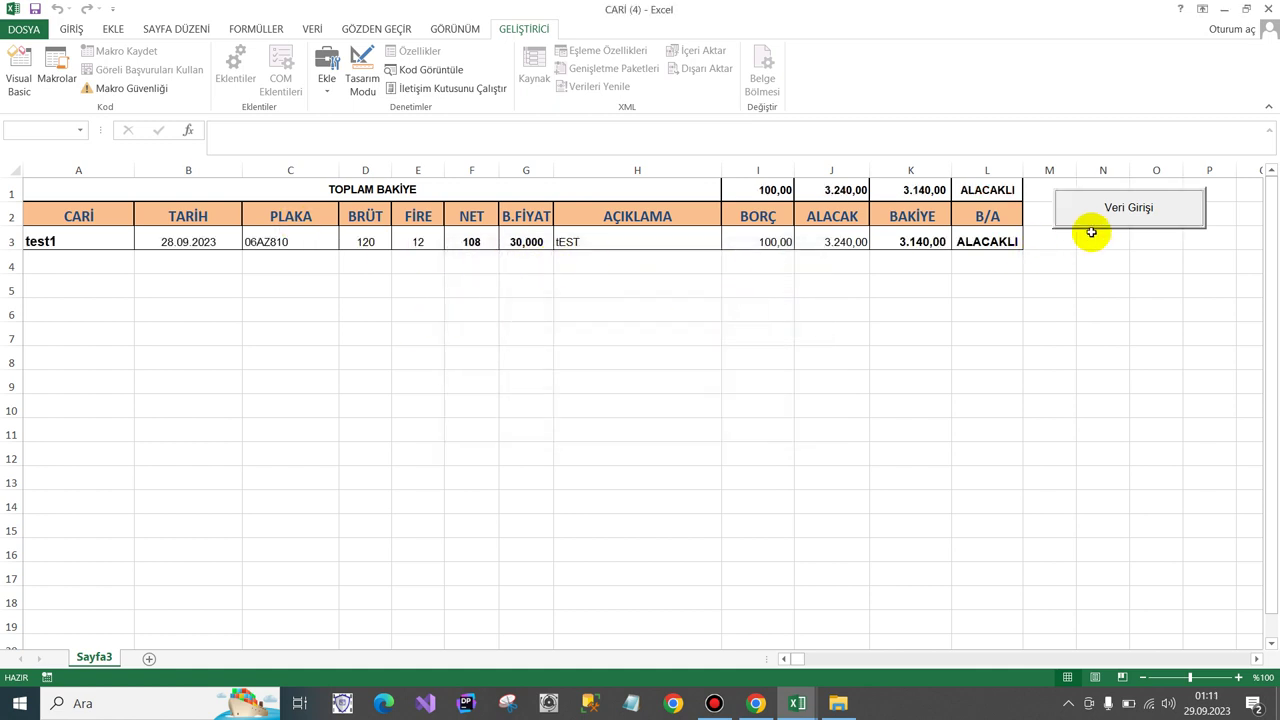
Step: Reopen the Veri Girişi form, move it down and left, then close it
left_click(1110, 208)
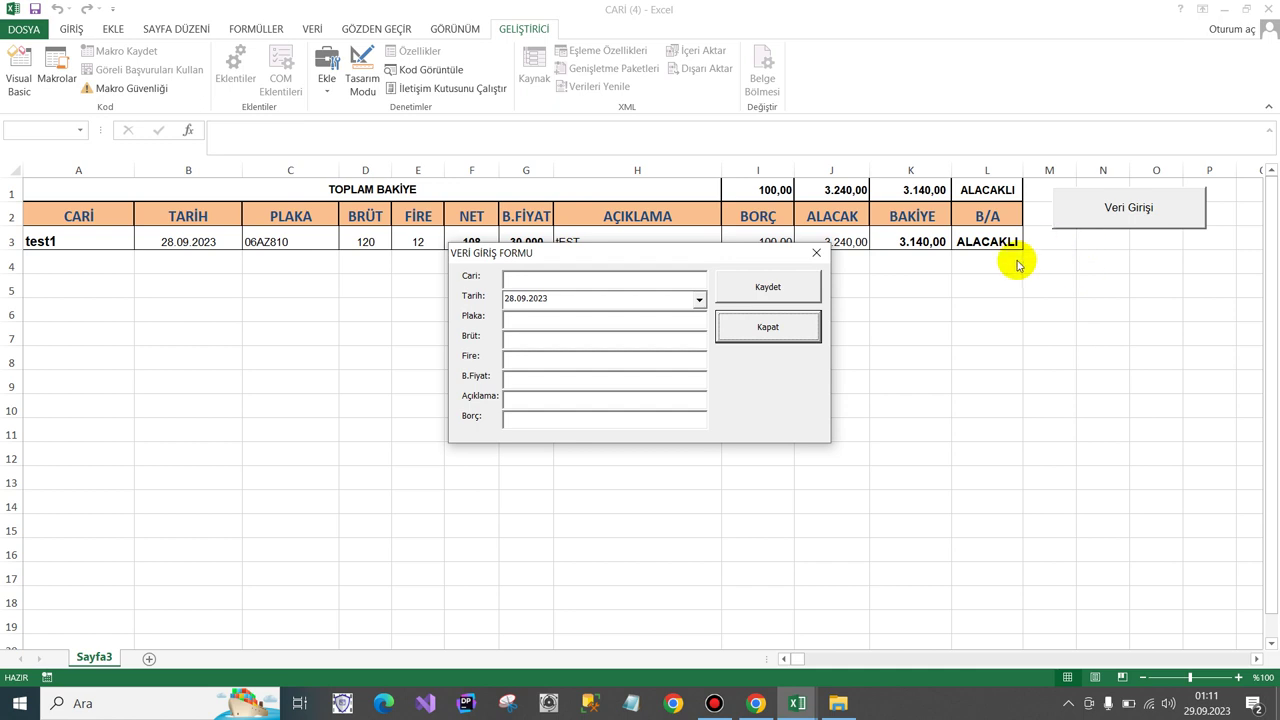
left_click_drag(589, 253, 457, 305)
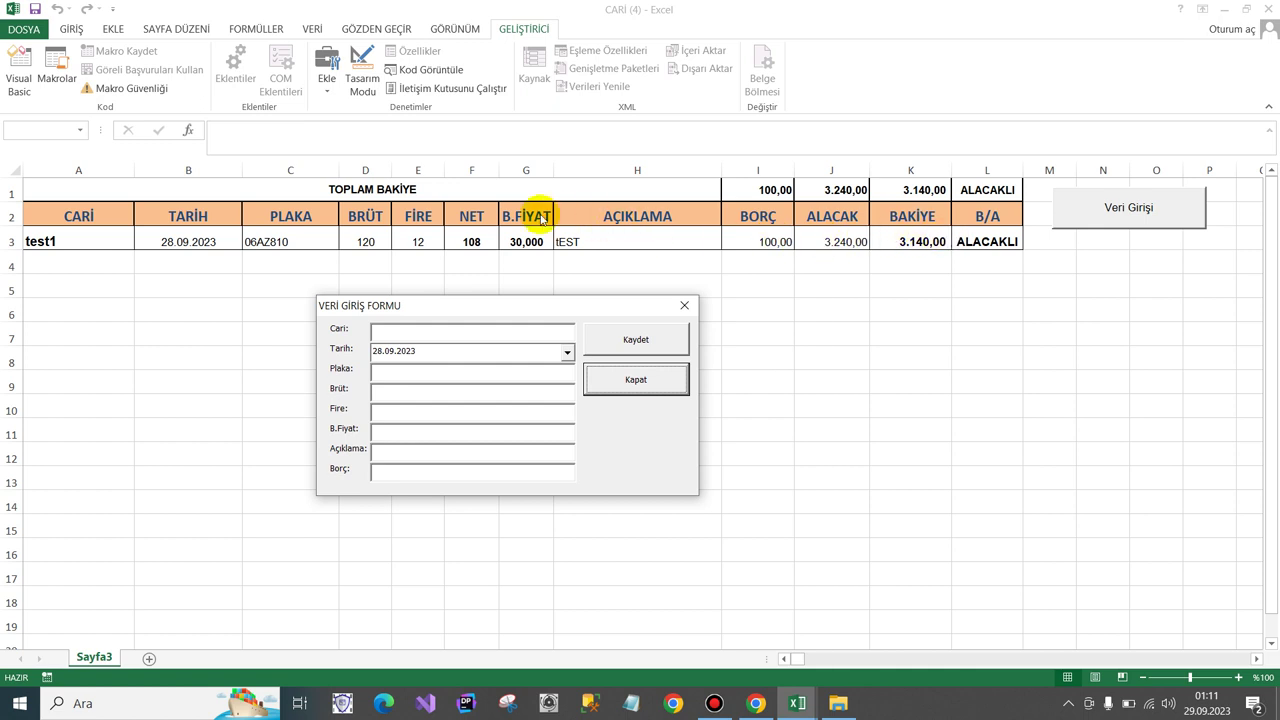
left_click(681, 306)
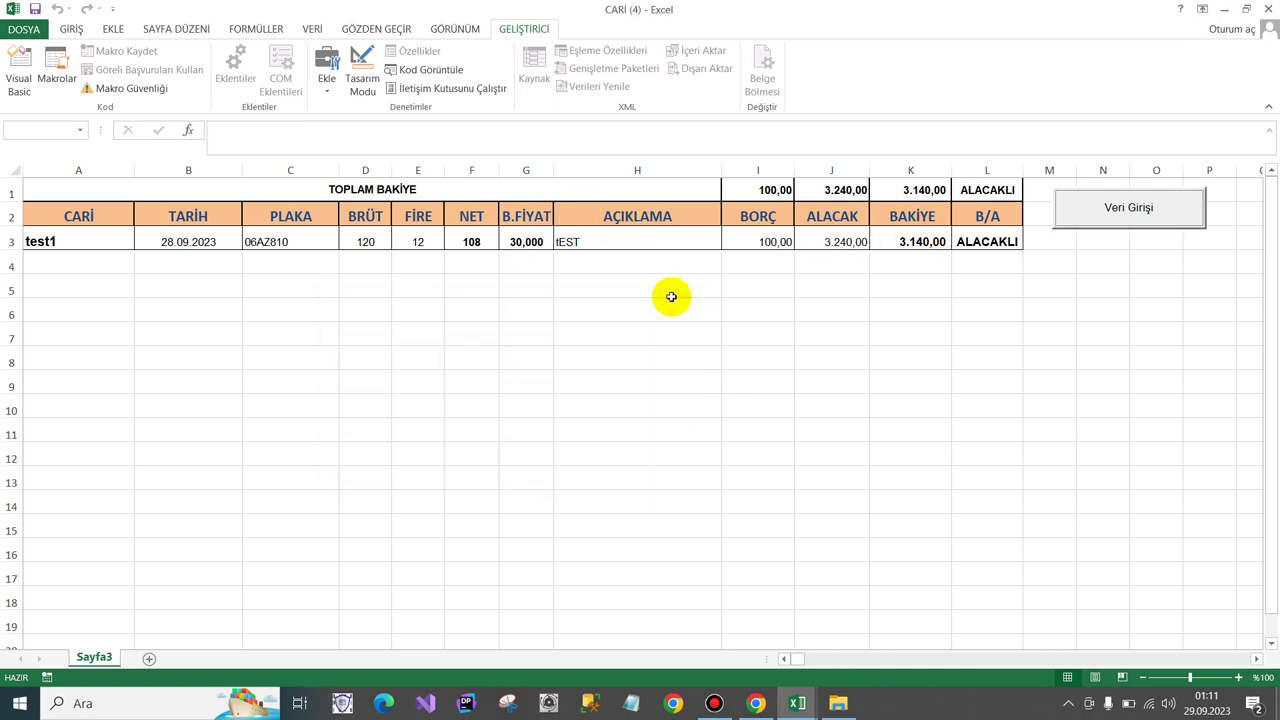
Step: Select H5 and start recording macro Makro1, stored in this workbook
left_click(652, 281)
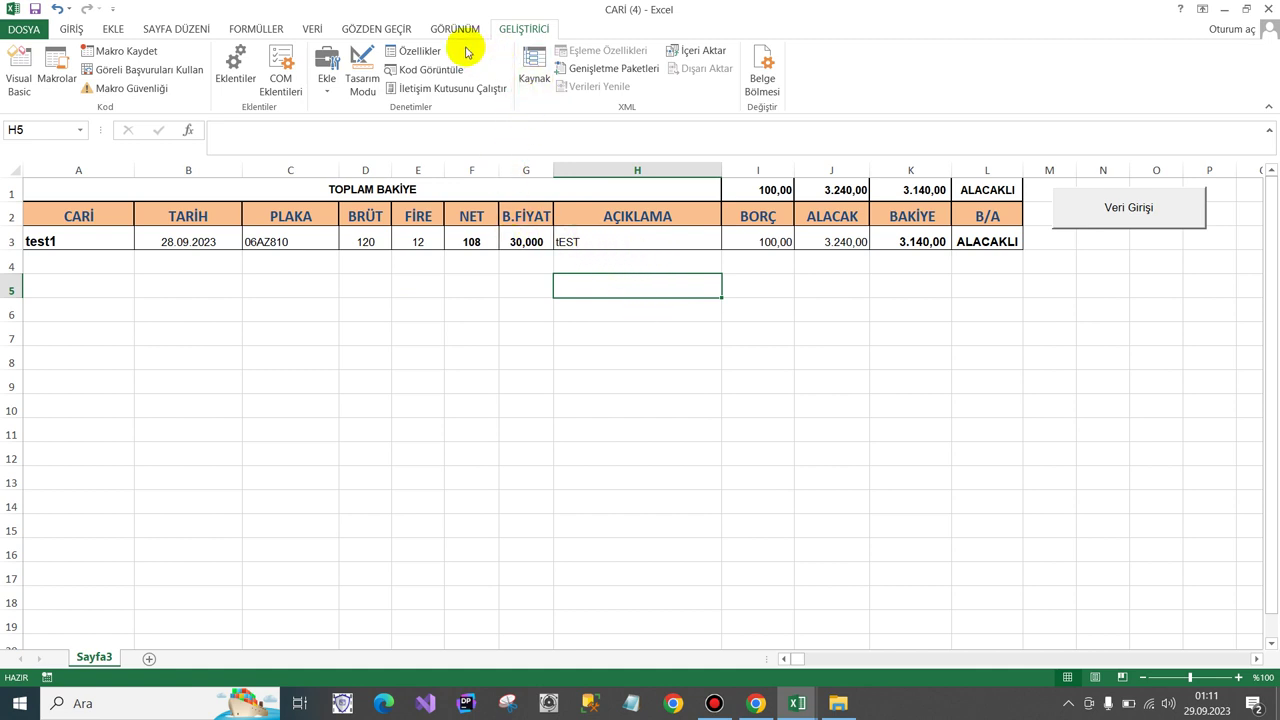
left_click(110, 50)
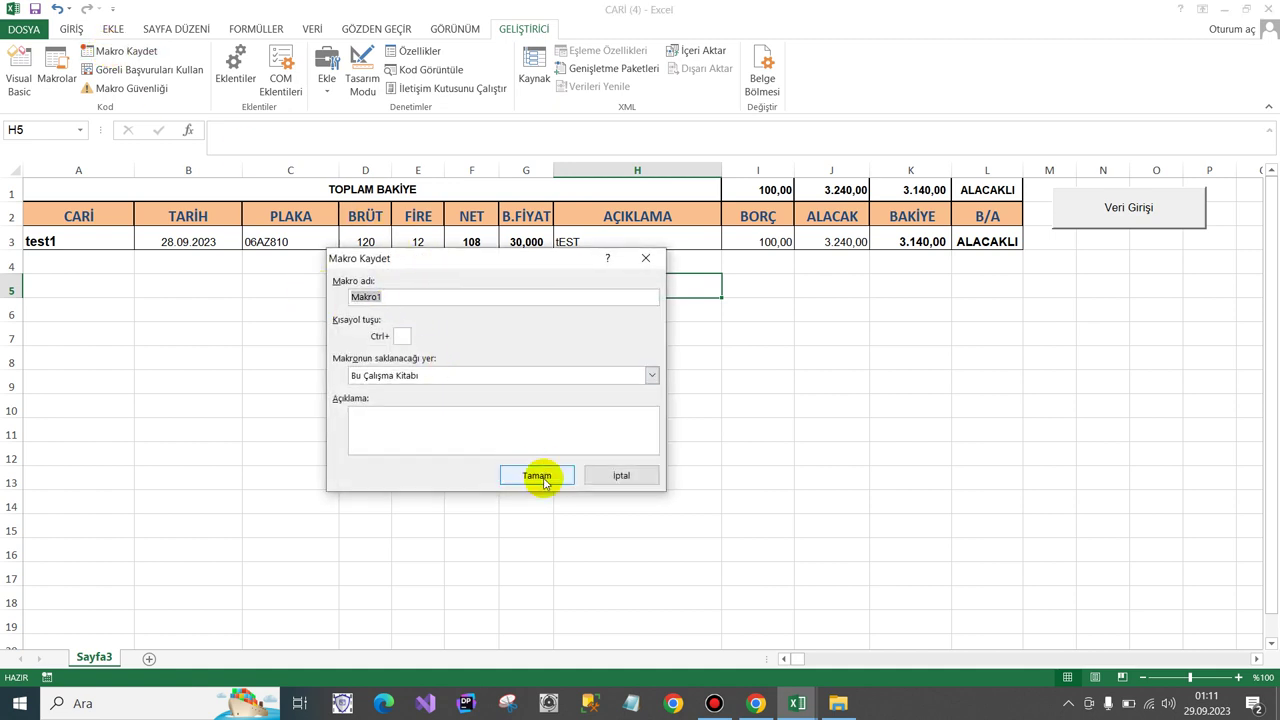
left_click(536, 475)
Step: Apply All Borders (Tüm Kenarlıklar) to A4:L4, then reselect cell A4 alone
left_click_drag(94, 262, 966, 262)
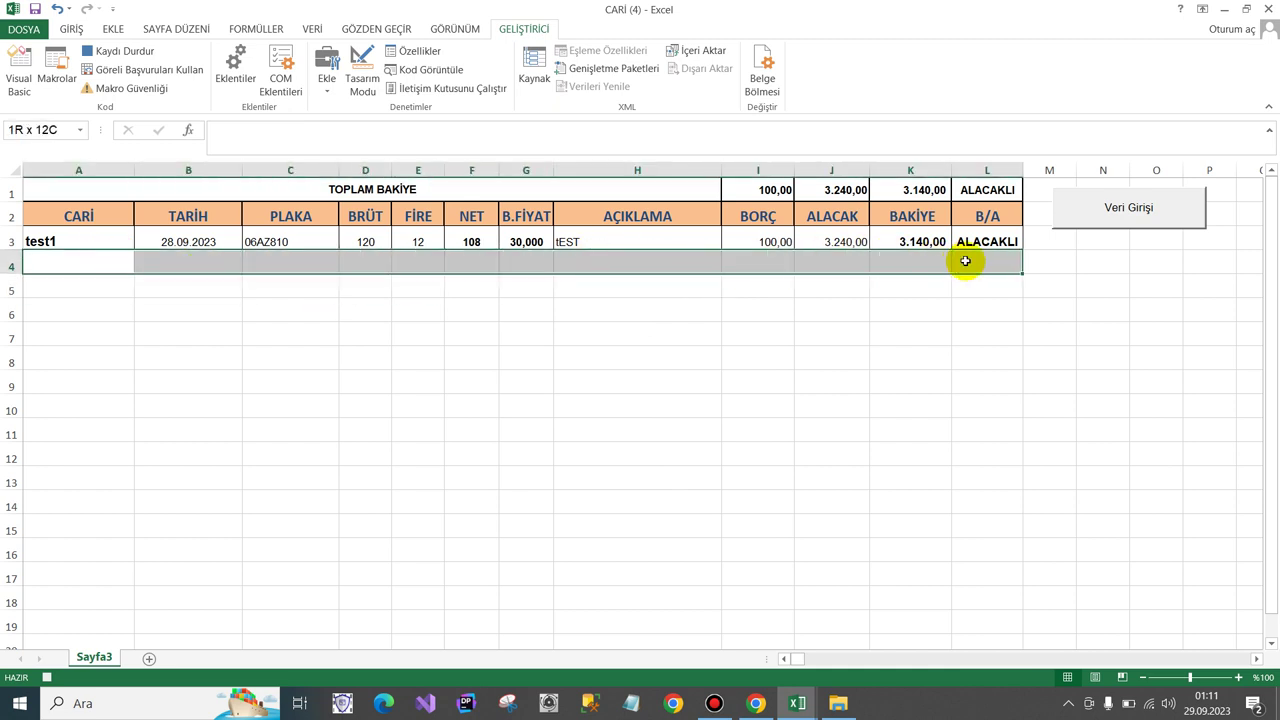
left_click(72, 30)
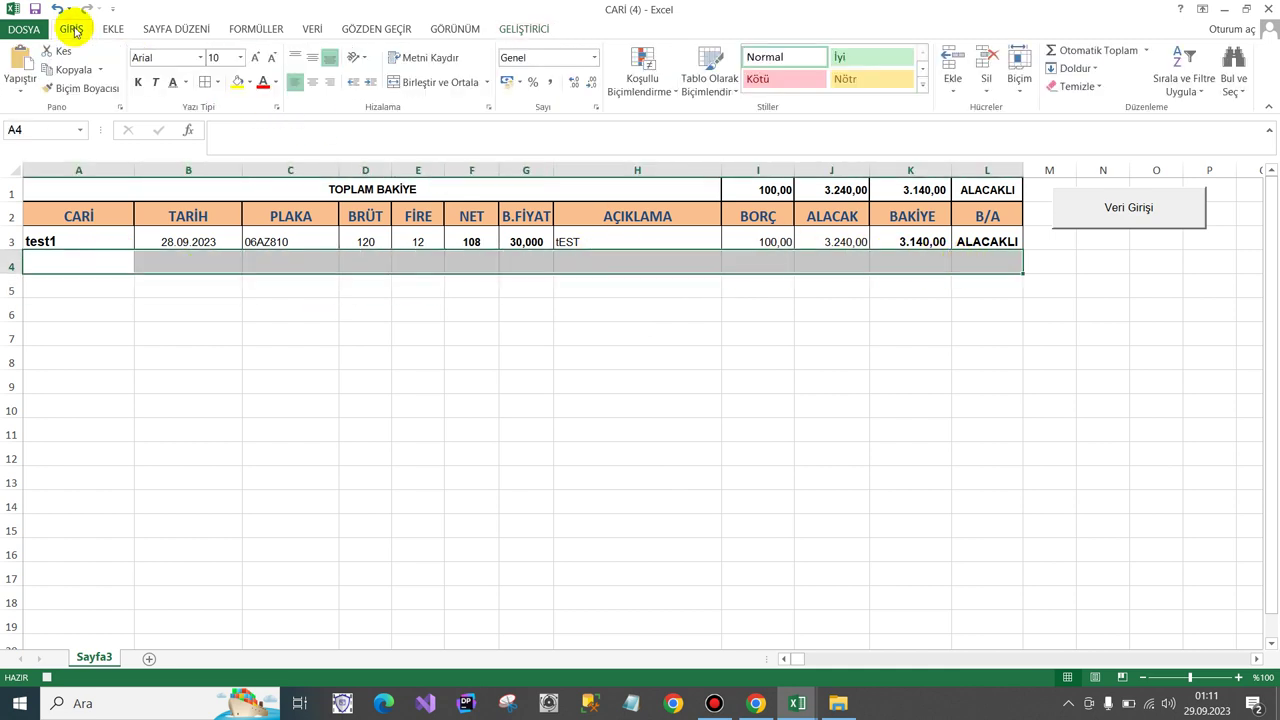
left_click(217, 84)
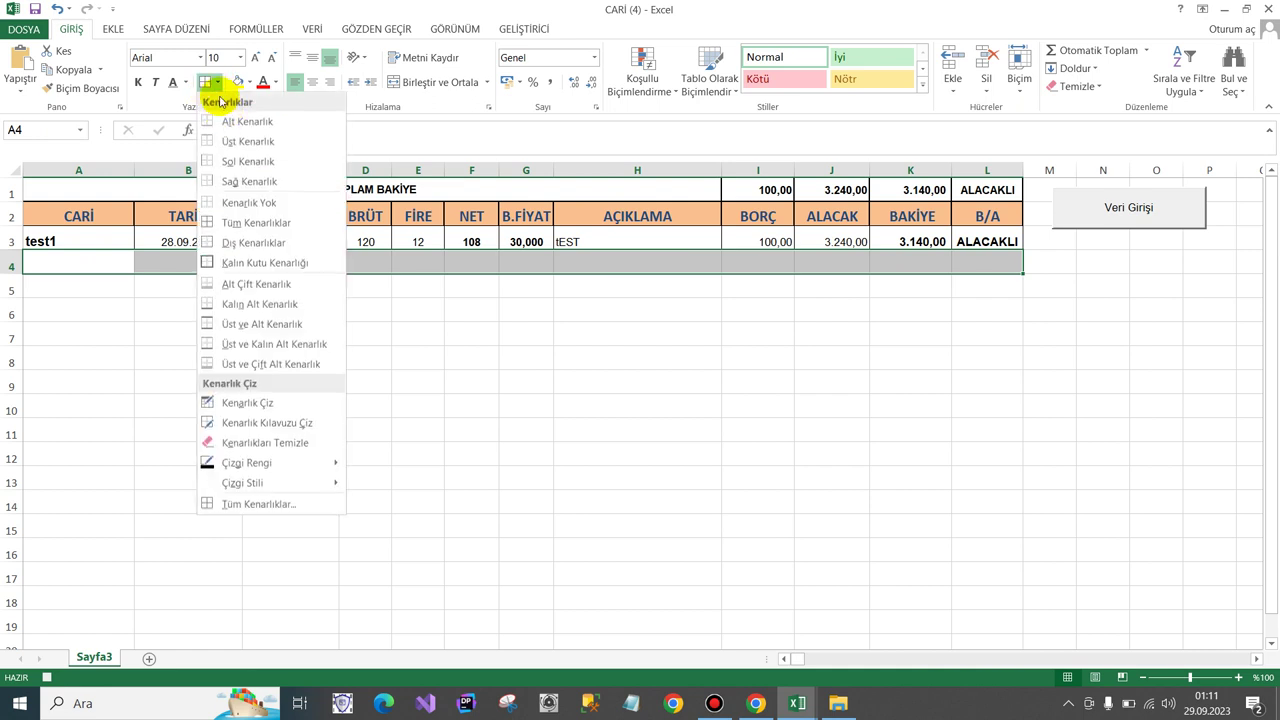
left_click(240, 224)
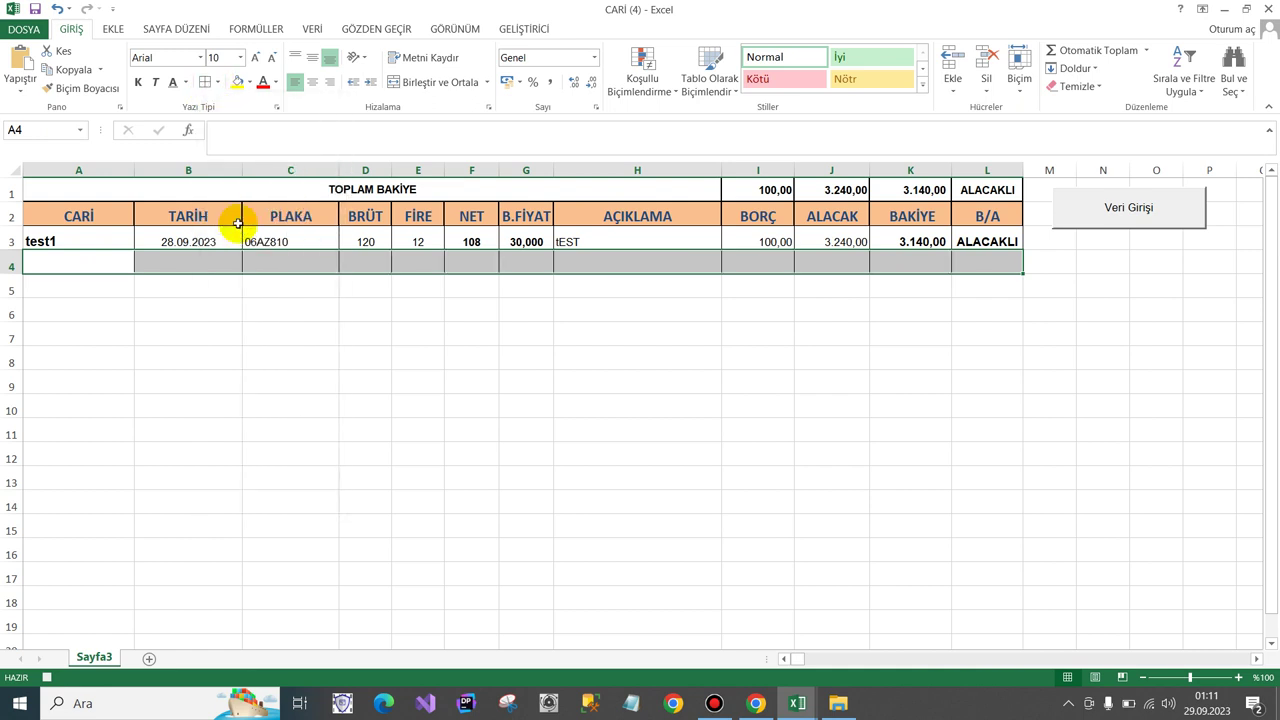
left_click(75, 263)
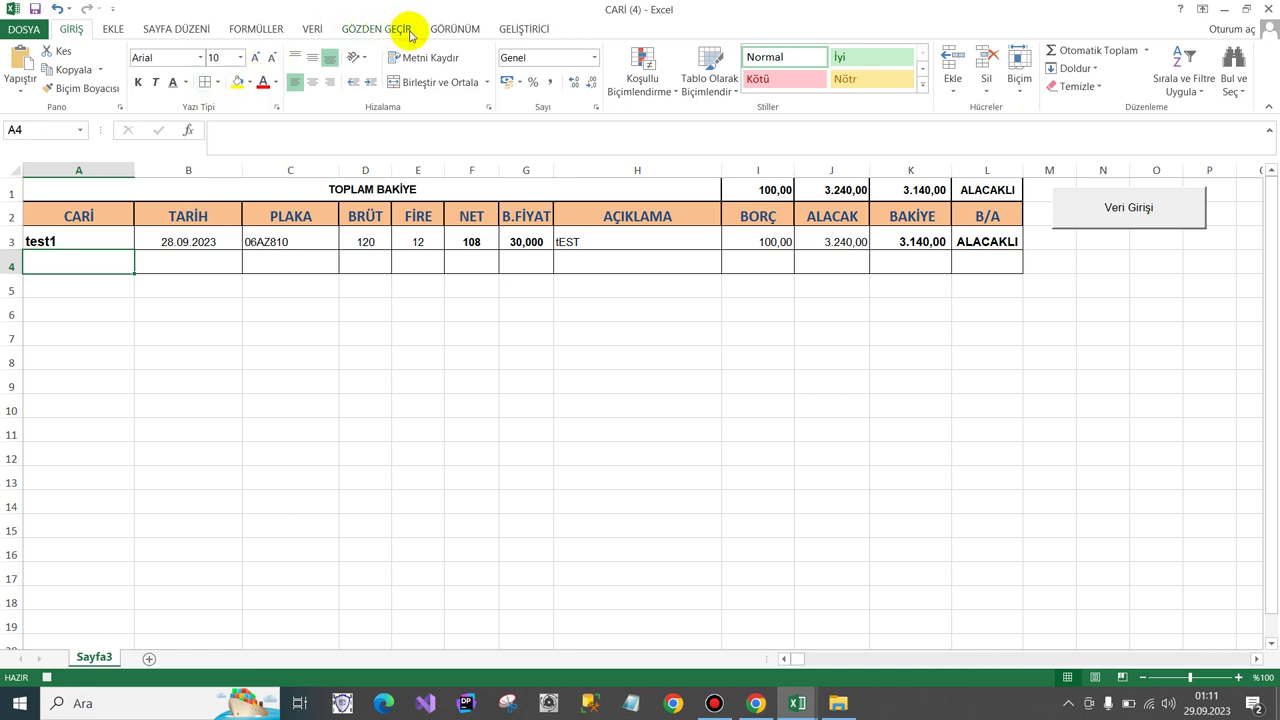
left_click(509, 31)
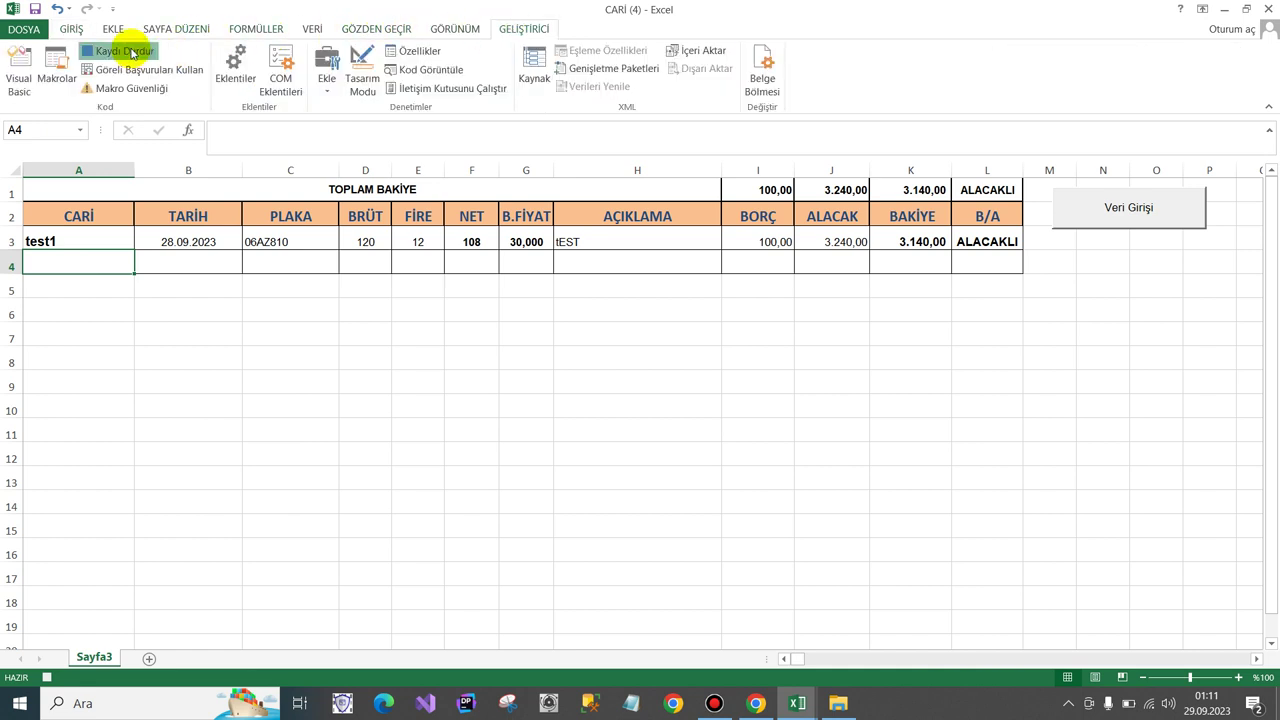
Step: Open the VBA editor and display Module1's code containing Makro1
left_click(20, 66)
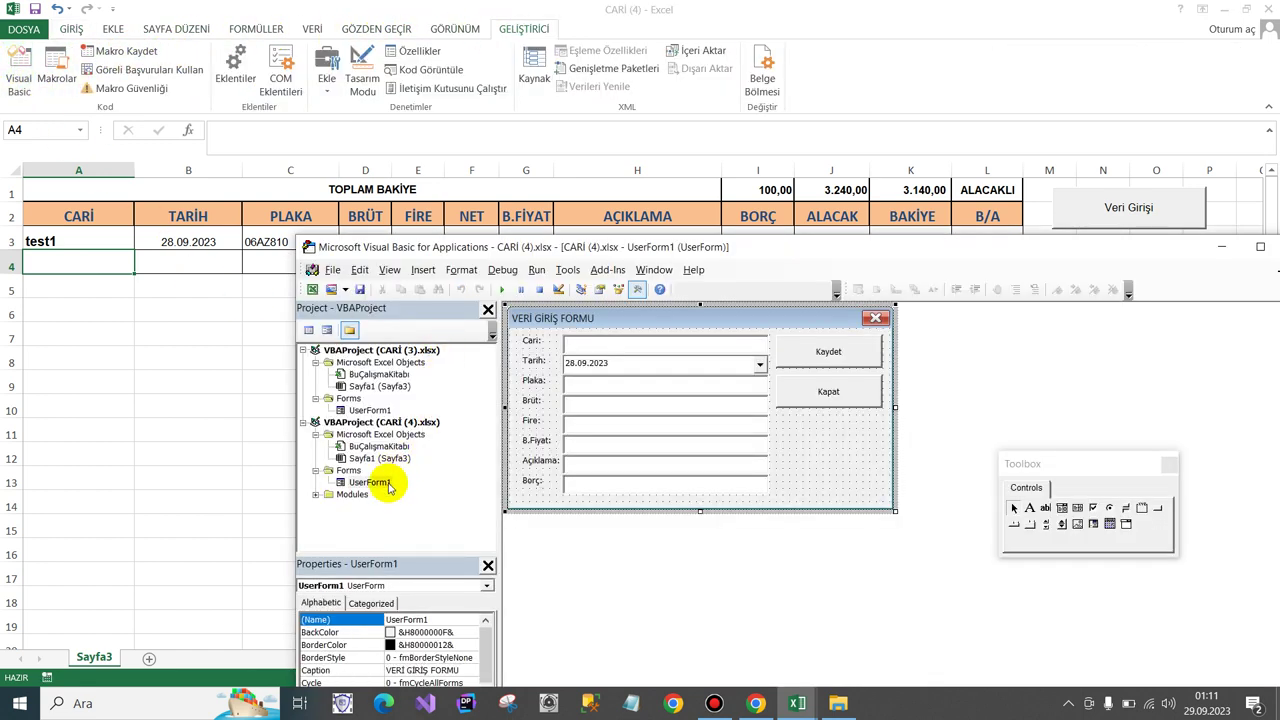
double_click(345, 495)
double_click(362, 506)
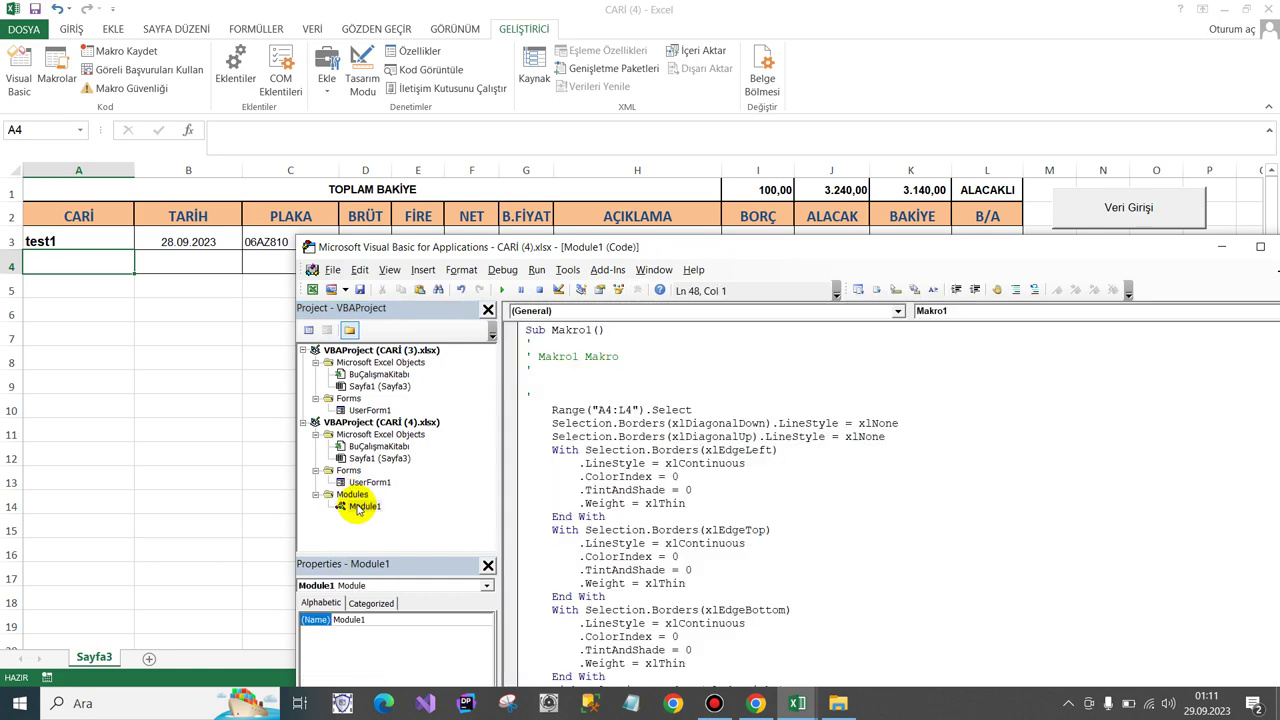
Step: Select Makro1's recorded border code and cut it, leaving an empty Sub
left_click_drag(663, 85, 673, 63)
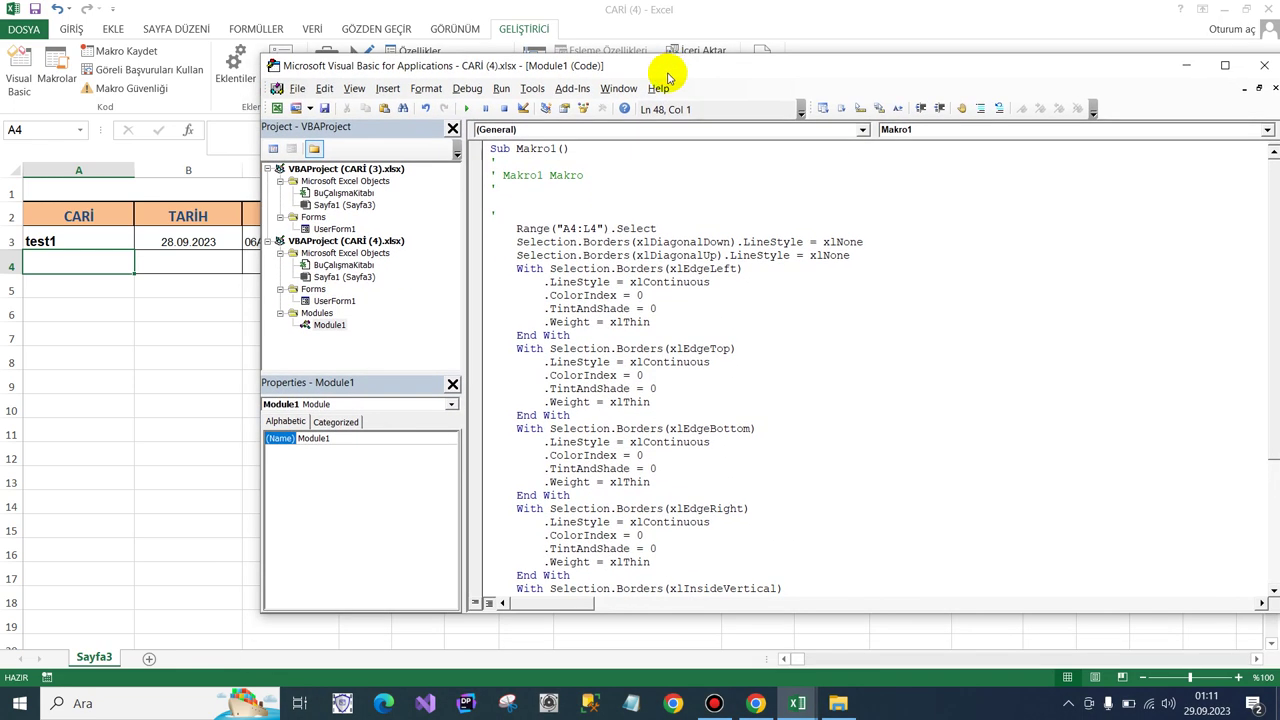
scroll(556, 290, "down", 2)
scroll(556, 290, "down", 2)
scroll(558, 292, "down", 1)
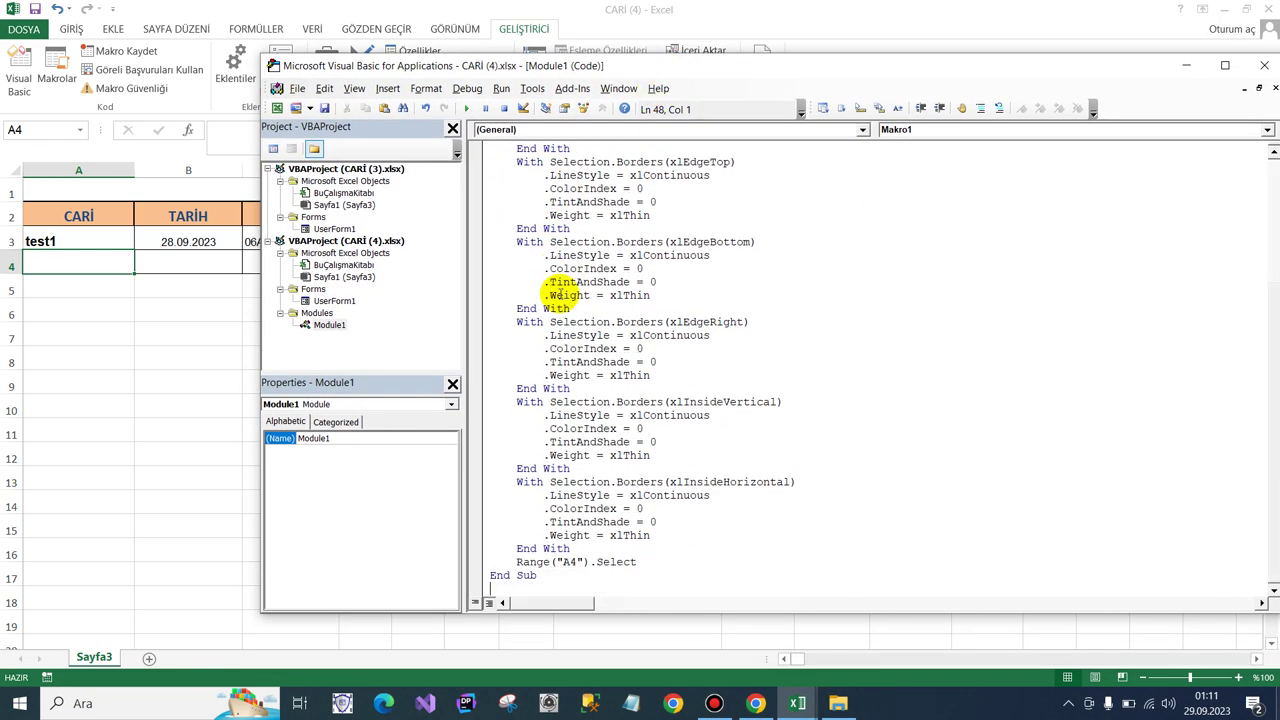
scroll(556, 291, "up", 3)
scroll(531, 280, "up", 2)
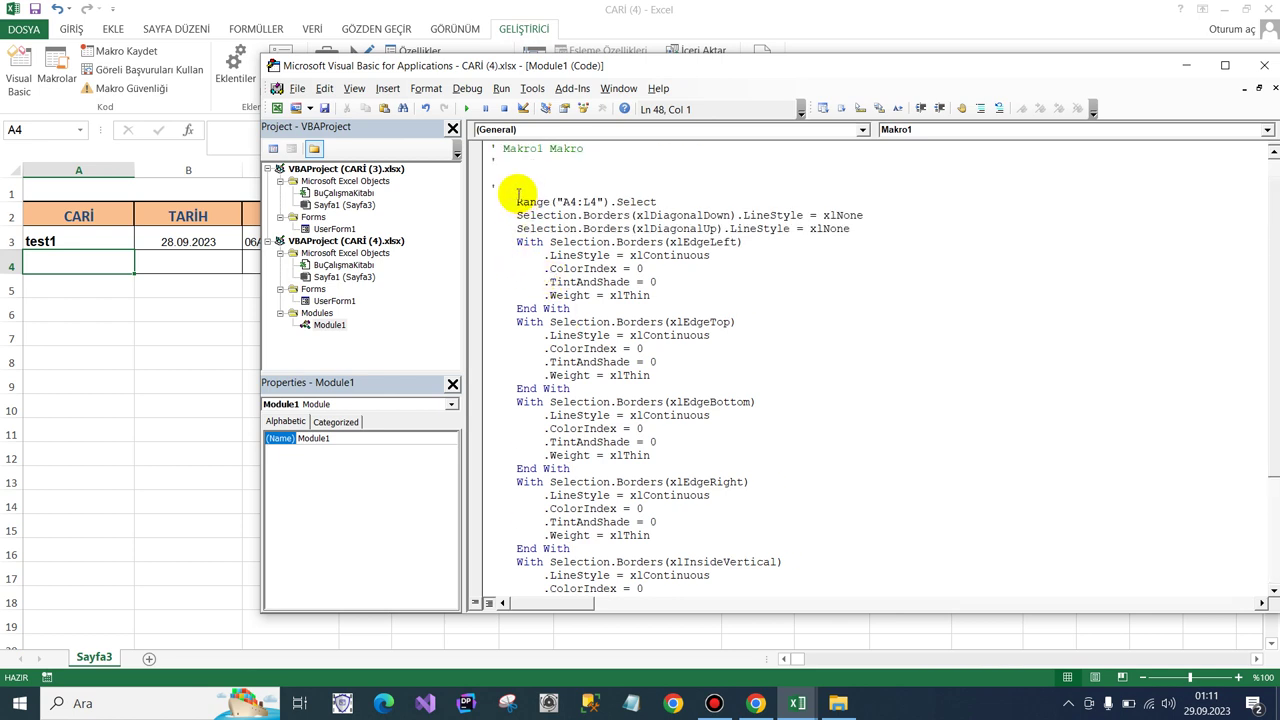
left_click_drag(514, 196, 745, 557)
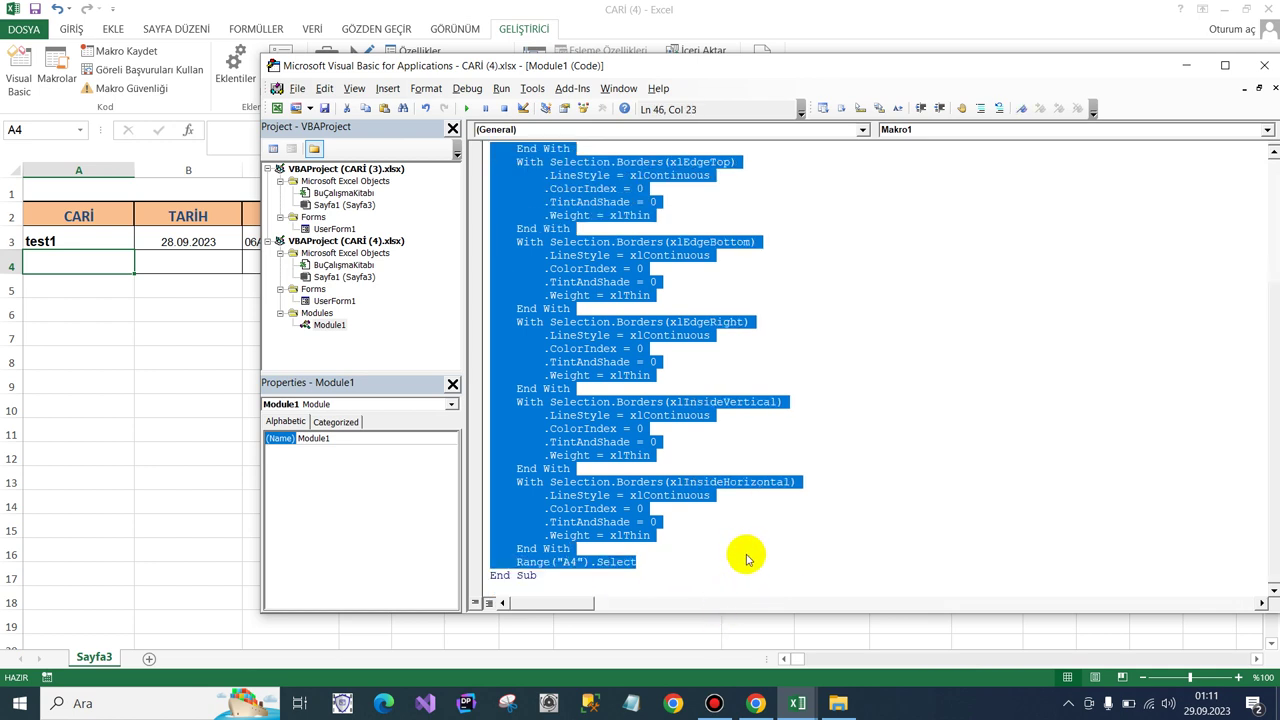
key("Delete")
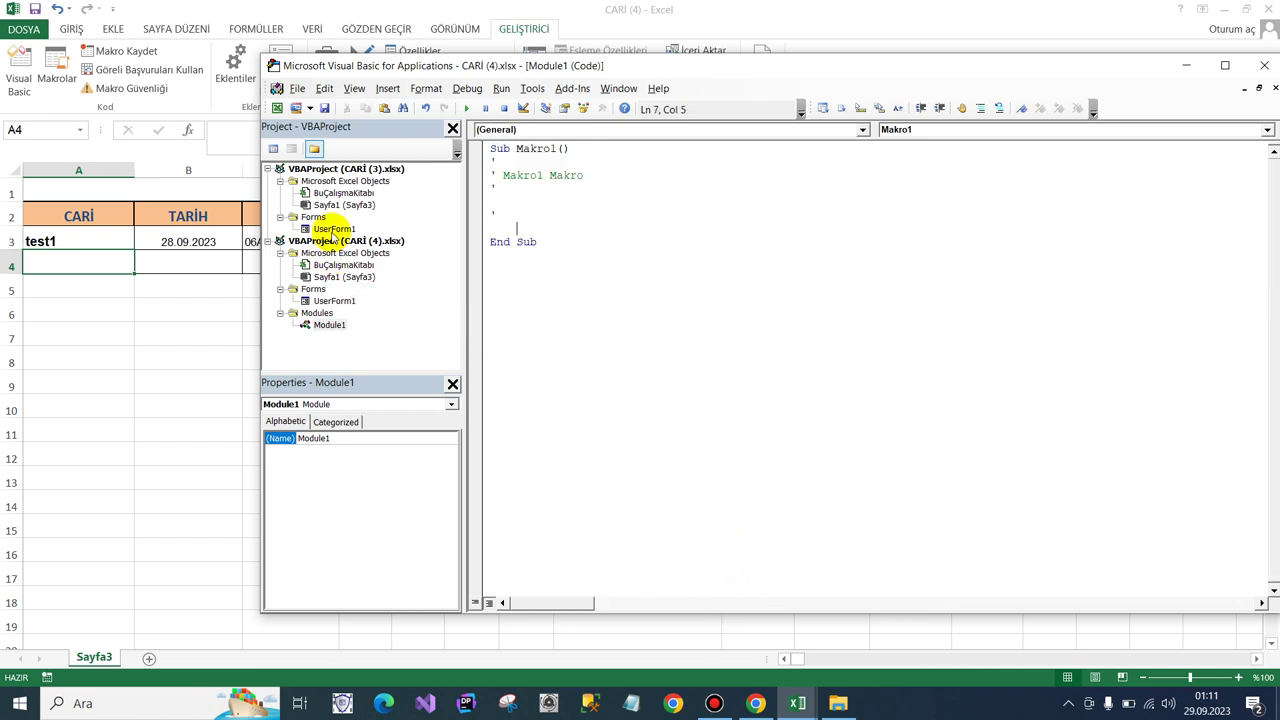
Step: Open UserForm1 and bring up the Kaydet button's click procedure
left_click(336, 279)
double_click(334, 300)
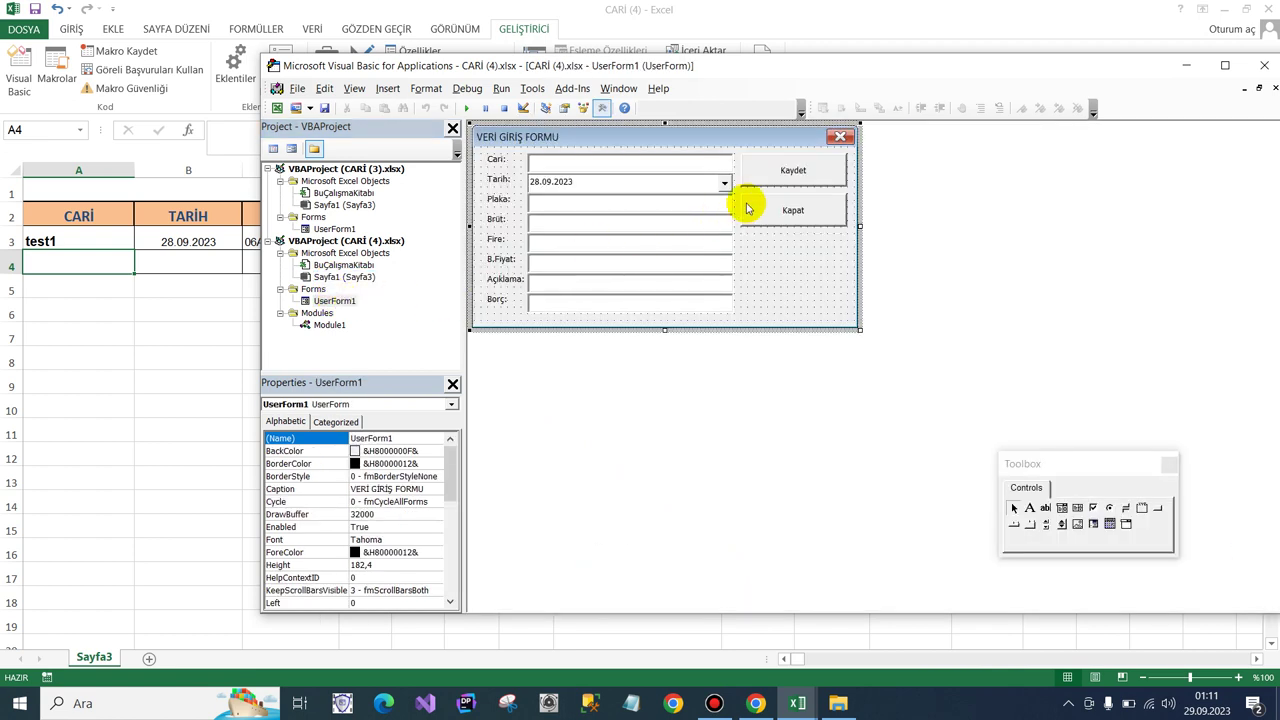
left_click(771, 181)
double_click(771, 181)
Step: Paste the border code on new lines above Unload Me
left_click(505, 441)
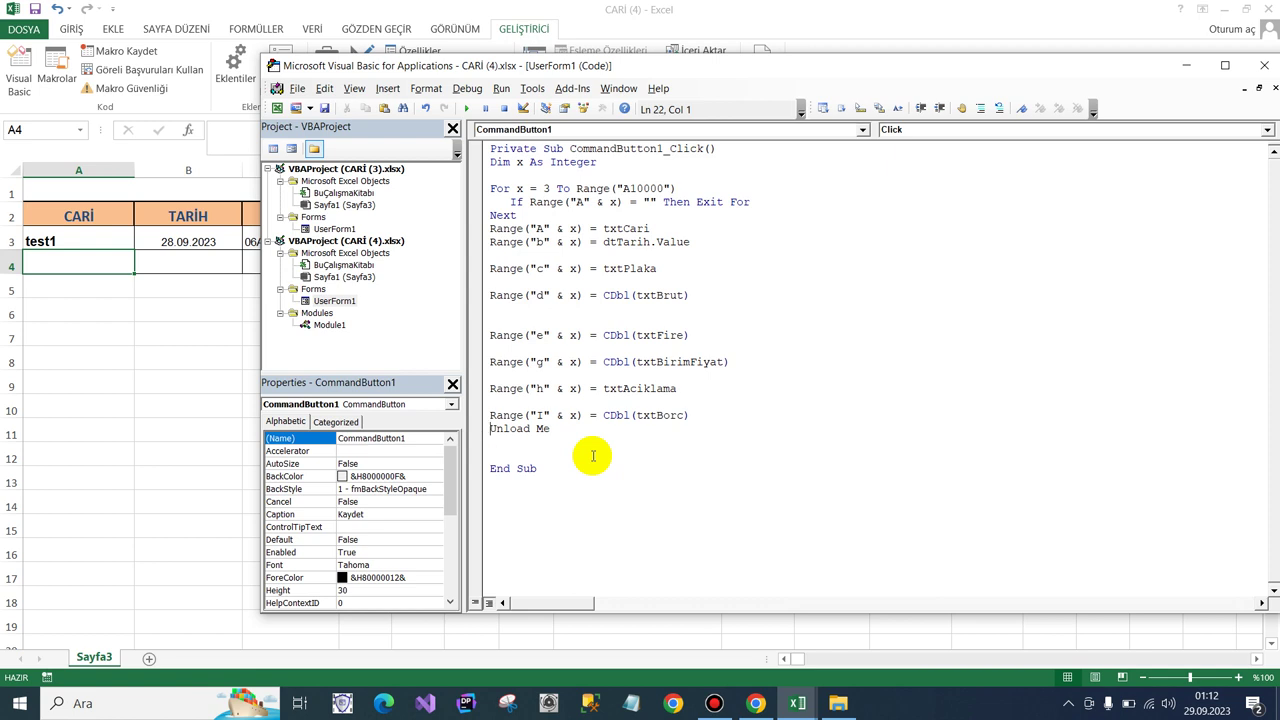
key("Return")
key("Return")
key("Return")
key("Return")
key("Return")
key("Return")
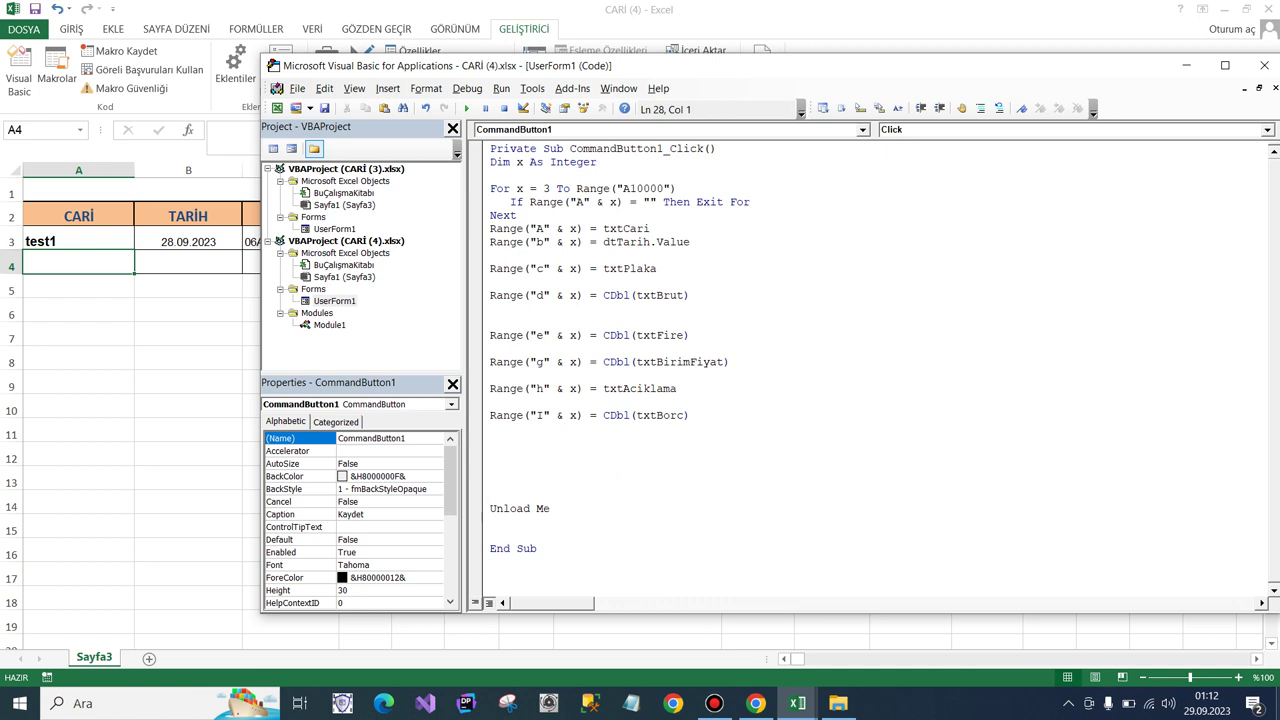
key("ctrl+v")
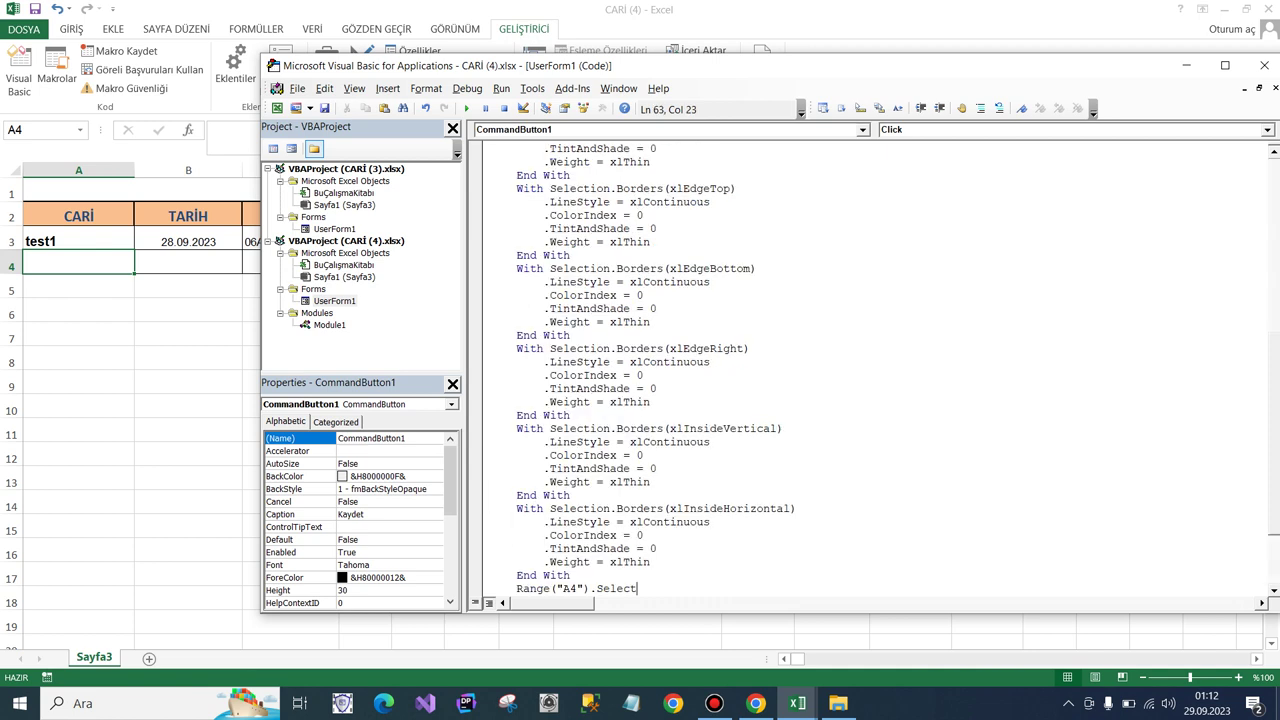
scroll(583, 375, "up", 7)
Step: Delete the fixed '4:L4' row part from Range("A4:L4").Select
scroll(583, 375, "up", 1)
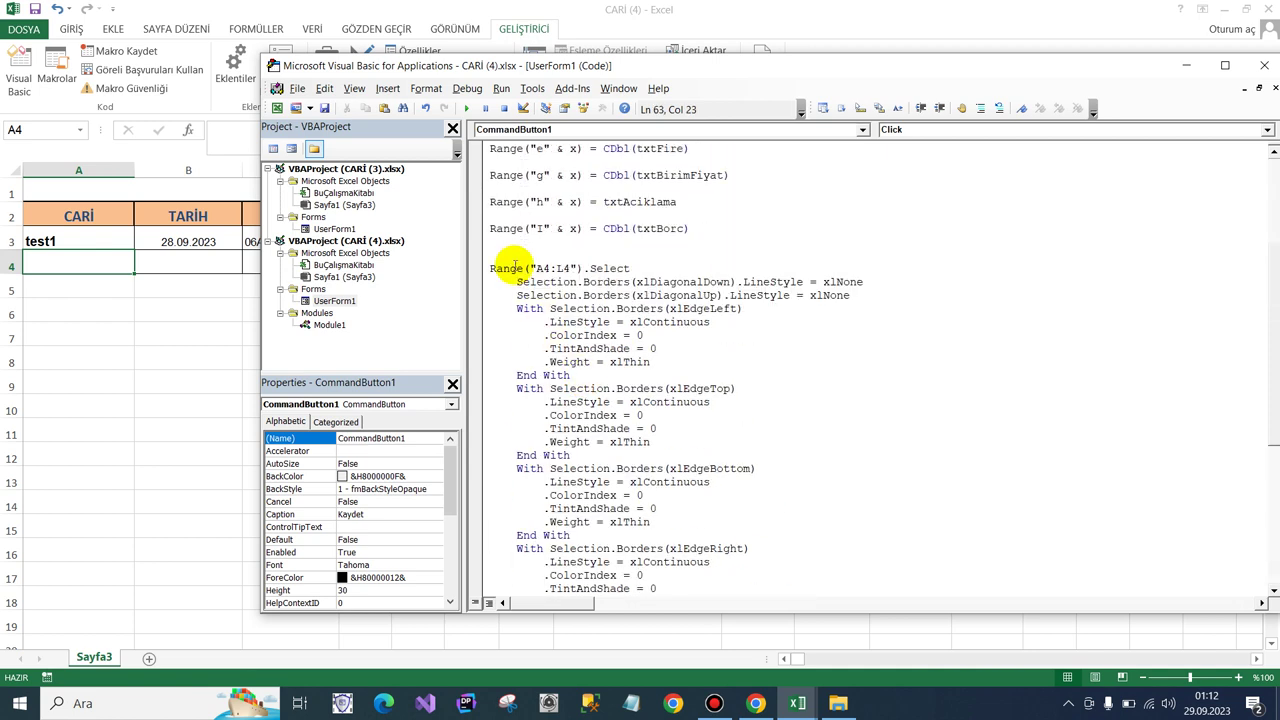
left_click_drag(491, 268, 629, 268)
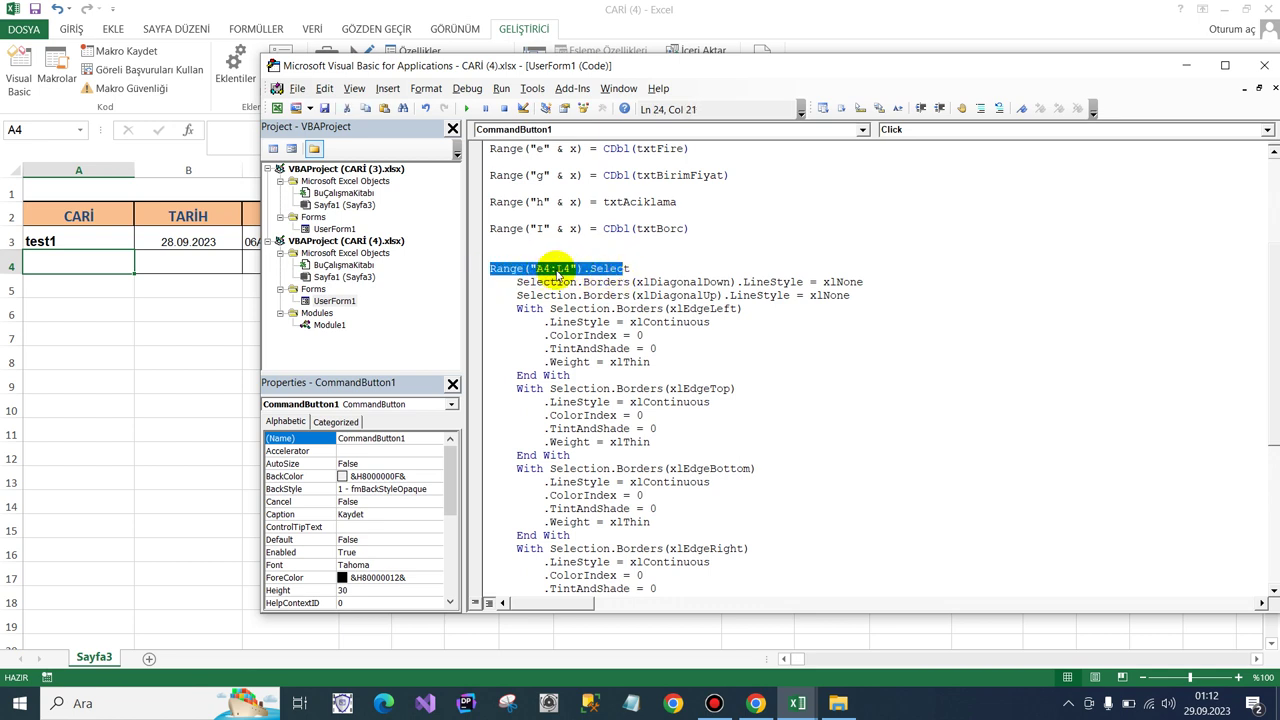
left_click(698, 268)
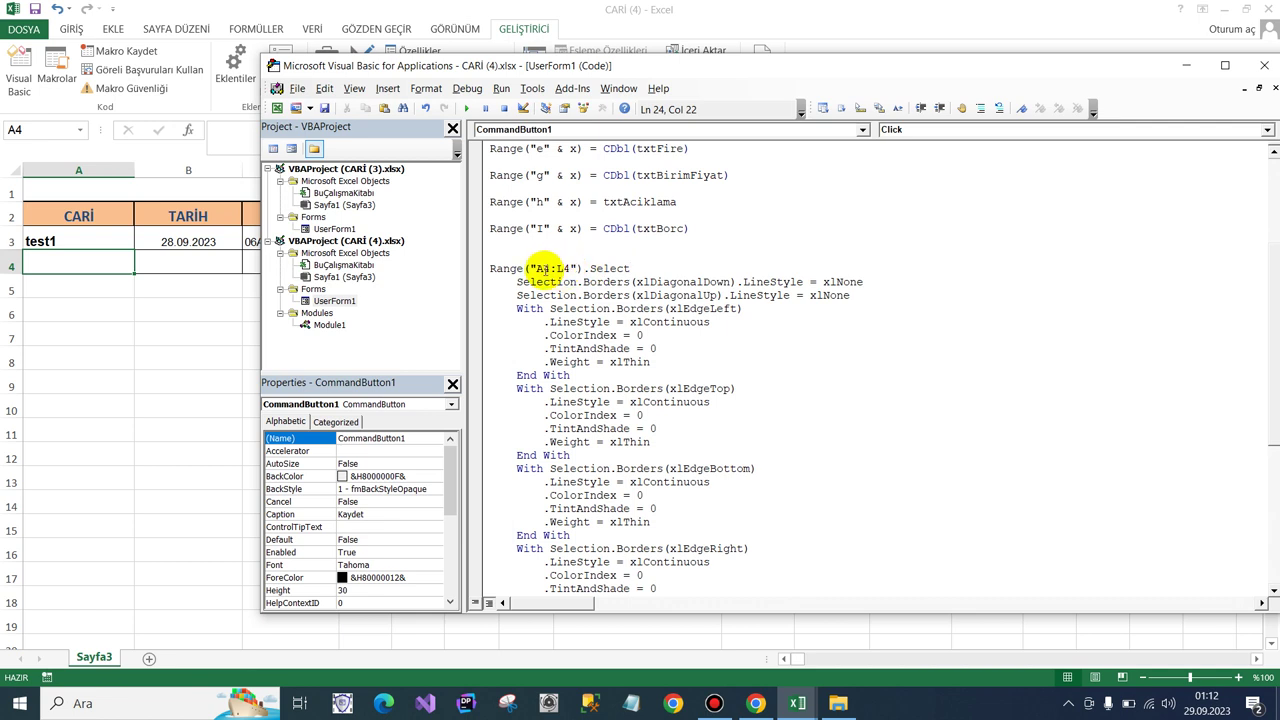
left_click_drag(542, 268, 549, 268)
key("Right")
key("Right")
key("Right")
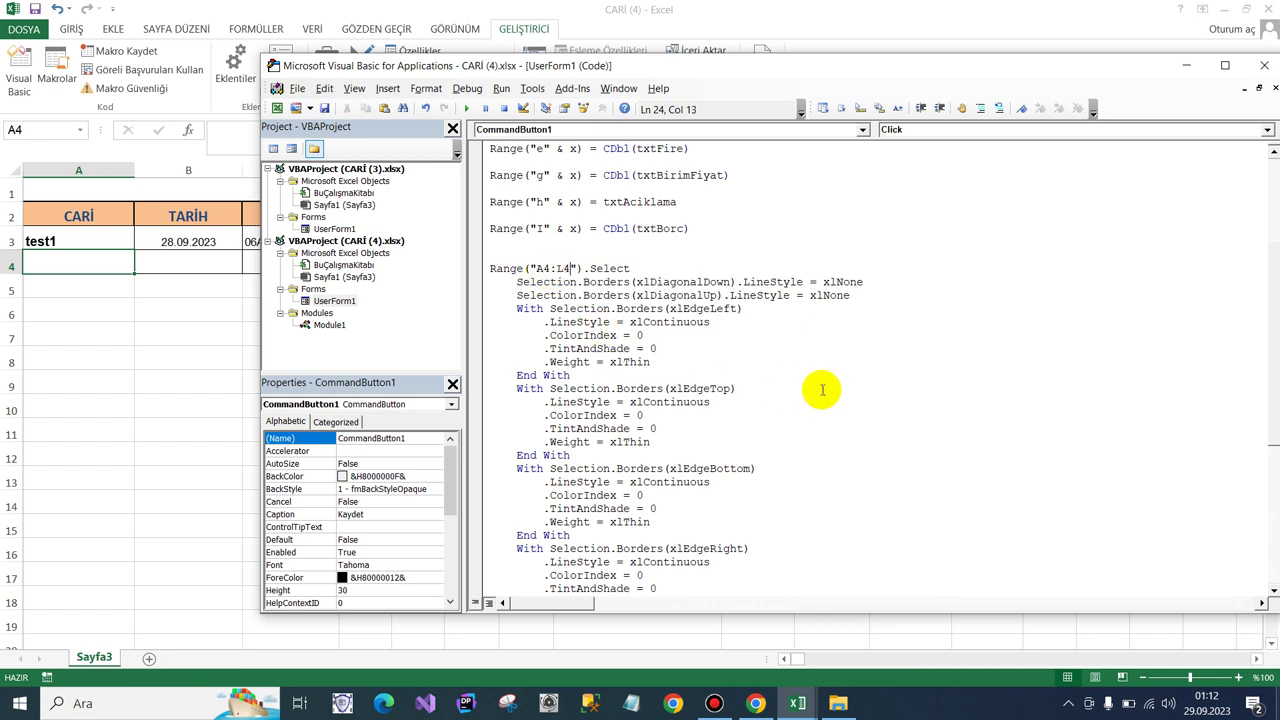
key("BackSpace")
key("BackSpace")
key("BackSpace")
key("BackSpace")
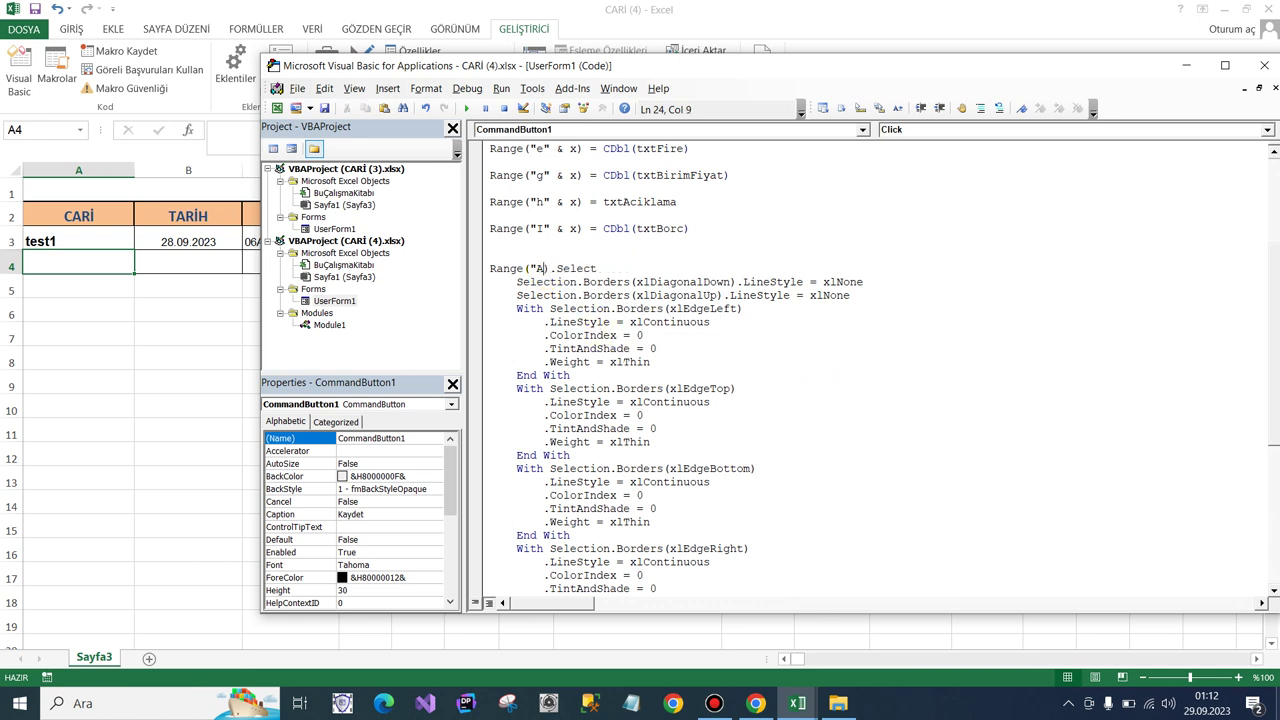
type("\"")
Step: Insert " & x & ":" & "L" & x so the range uses row x, then return to Excel
key("Page_Up")
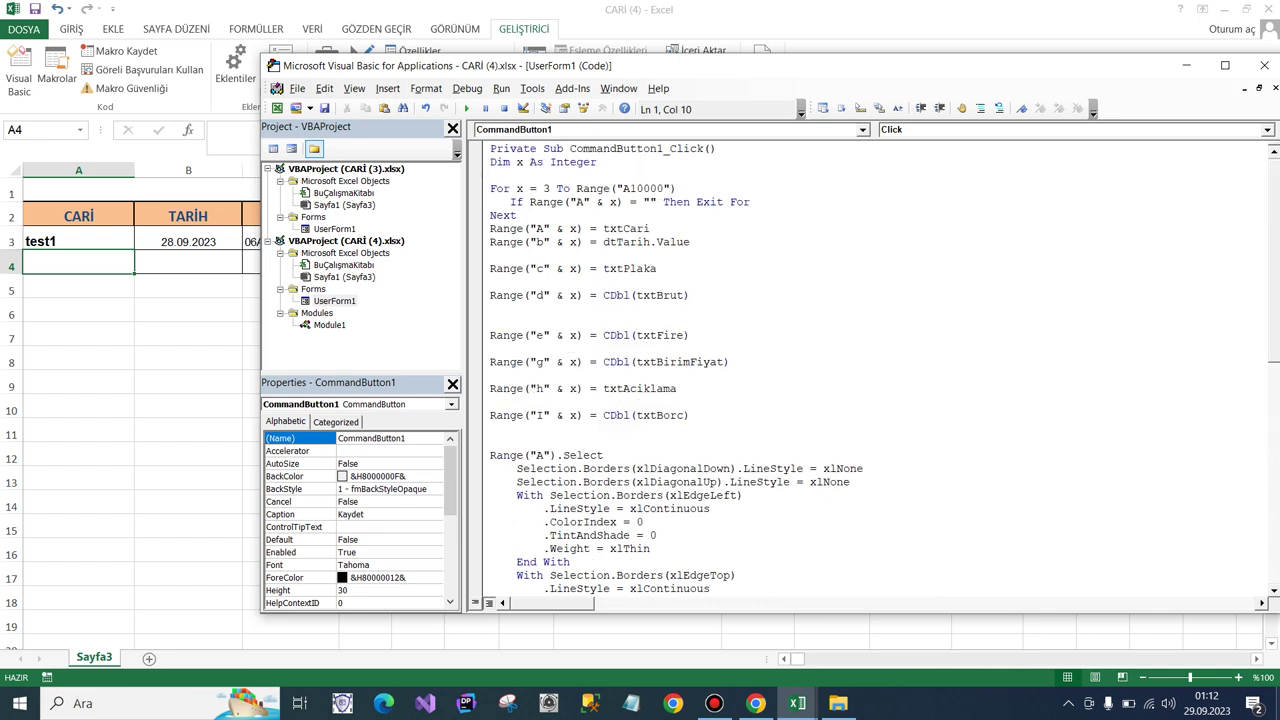
scroll(690, 350, "down", 6)
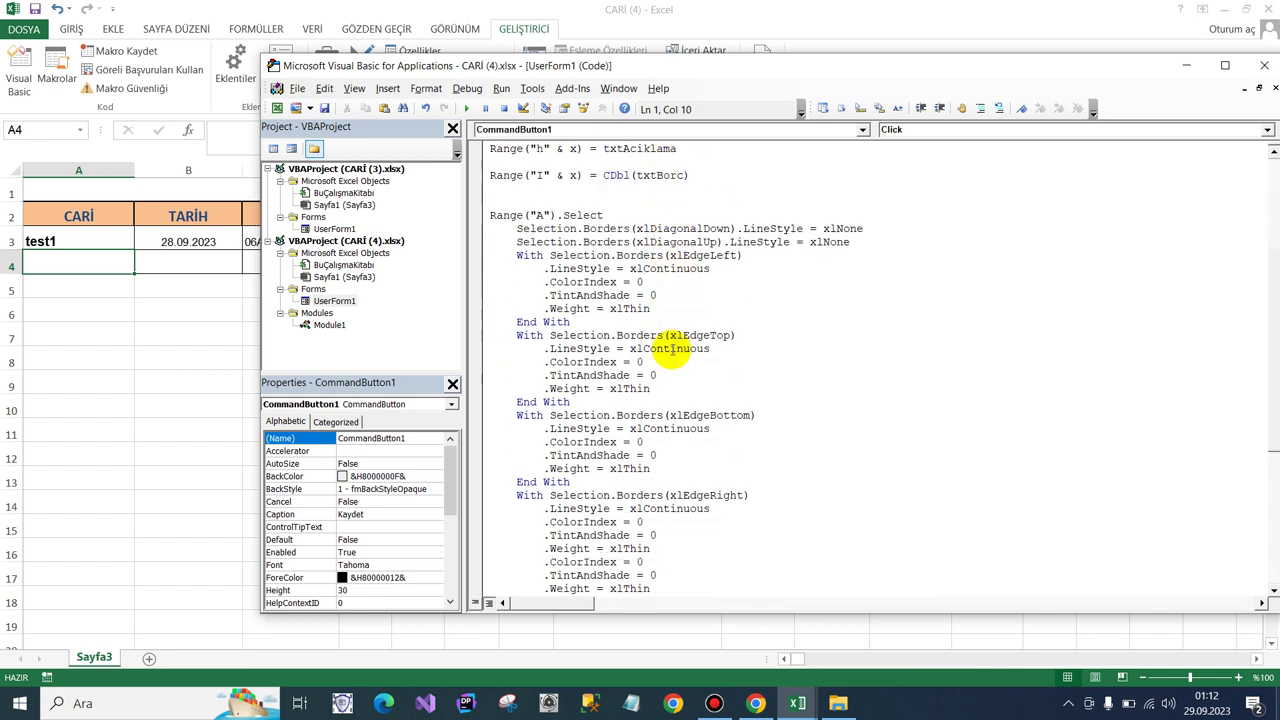
left_click(552, 215)
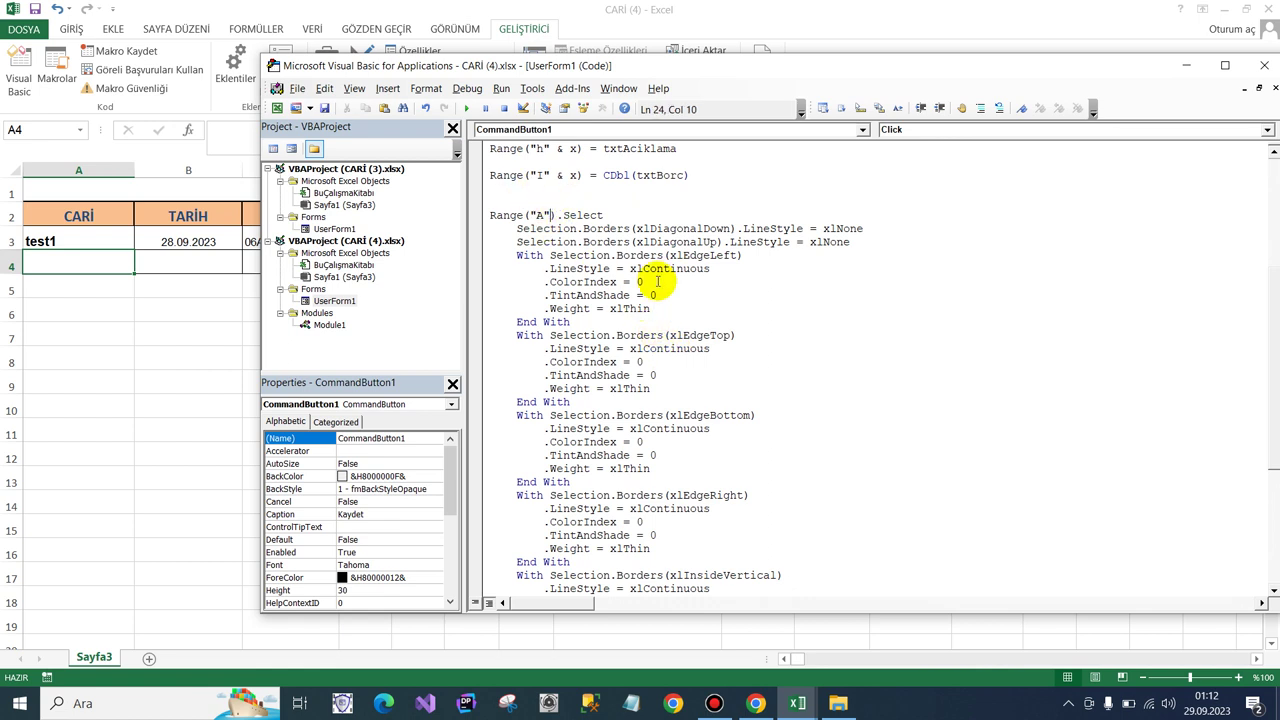
type("&X")
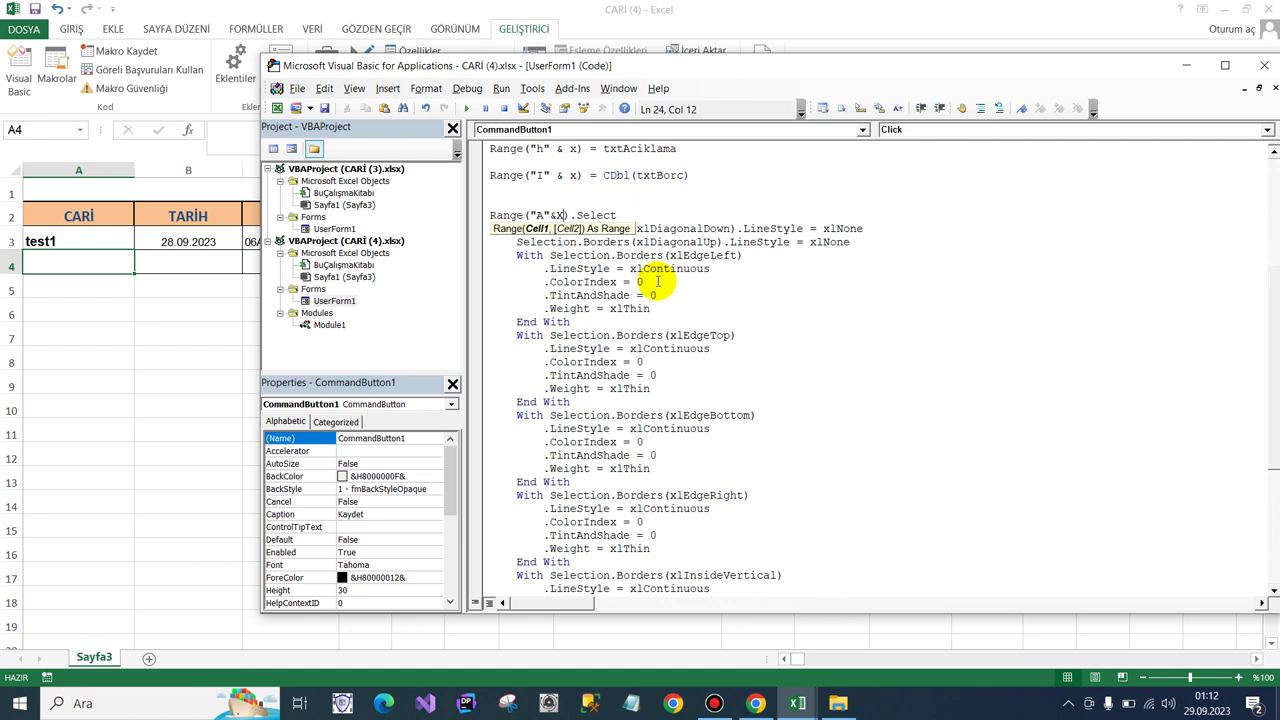
type(" &")
type(" \":")
type("\" & ")
type("\"")
type("L\" ")
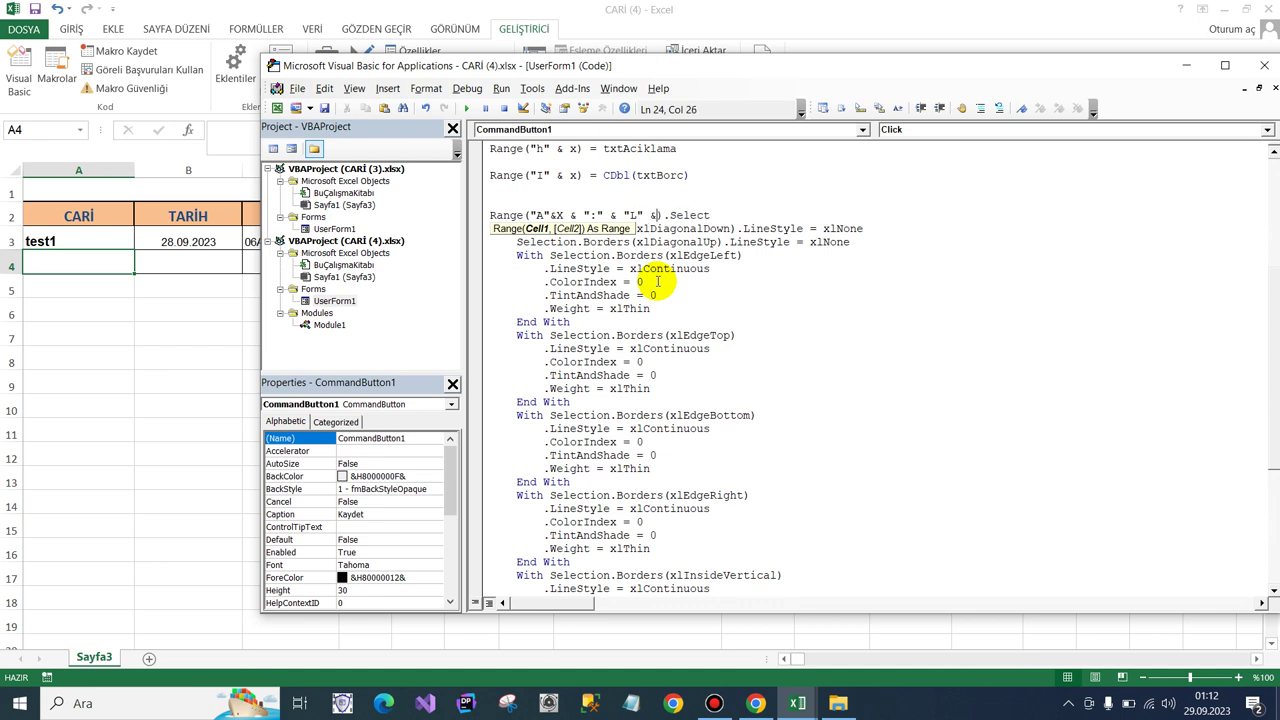
type("& x")
key("Down")
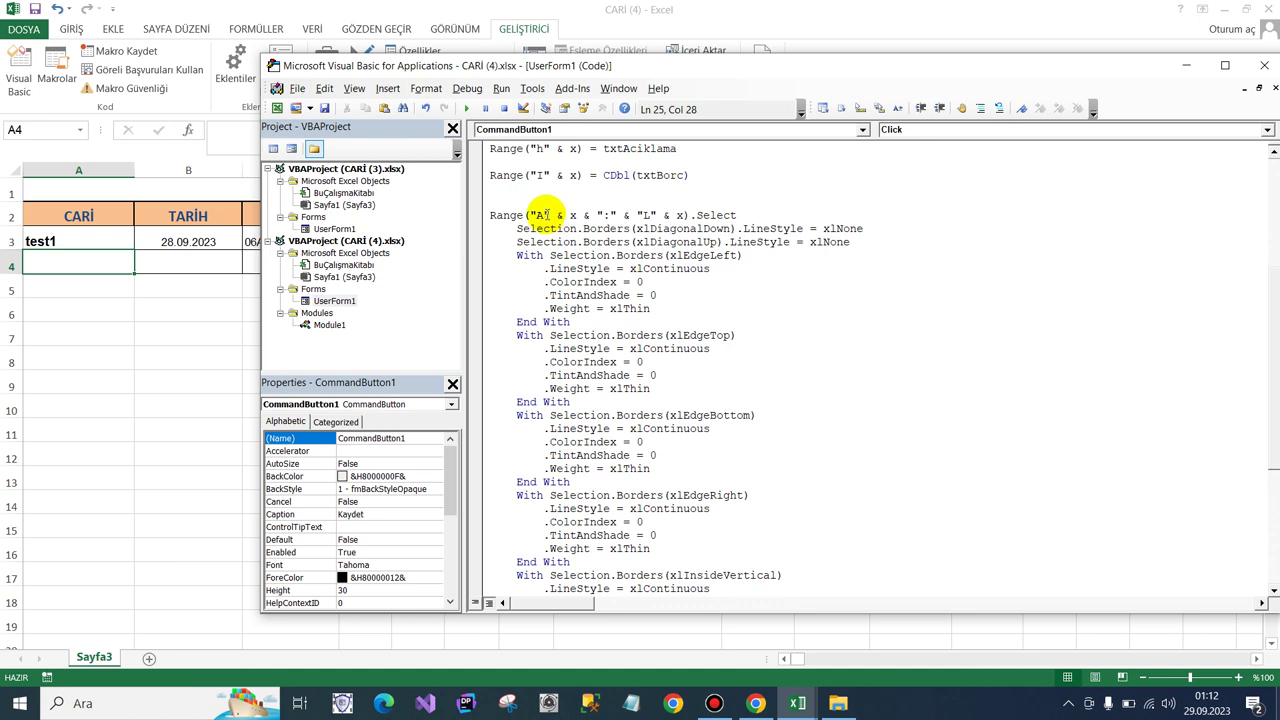
left_click(200, 317)
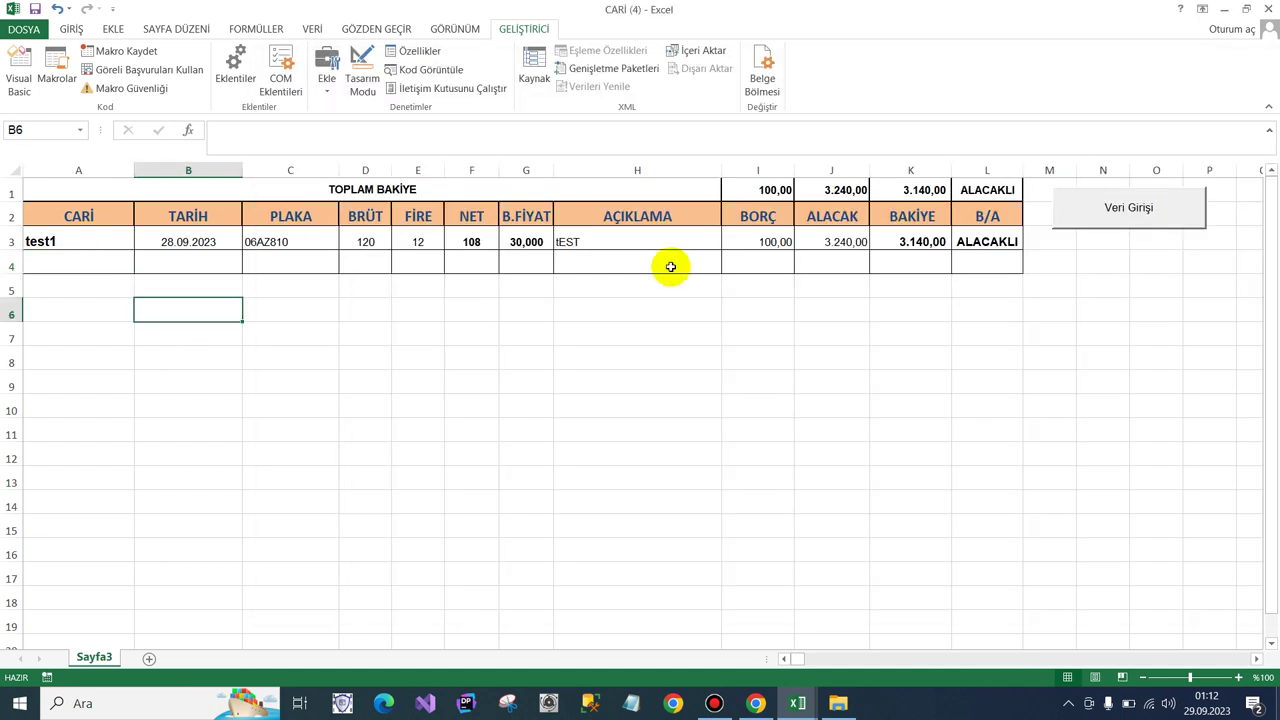
Step: Delete the empty row 4 from the ledger
left_click(10, 263)
right_click(10, 263)
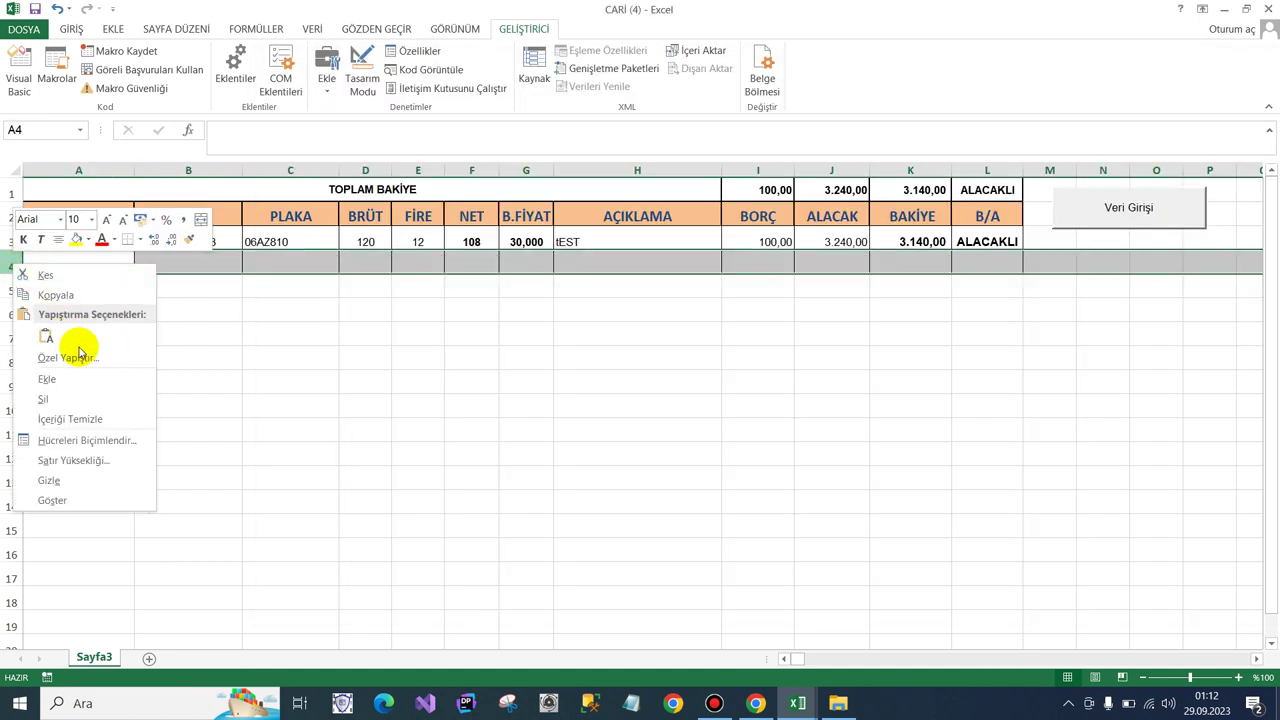
left_click(83, 400)
left_click(300, 312)
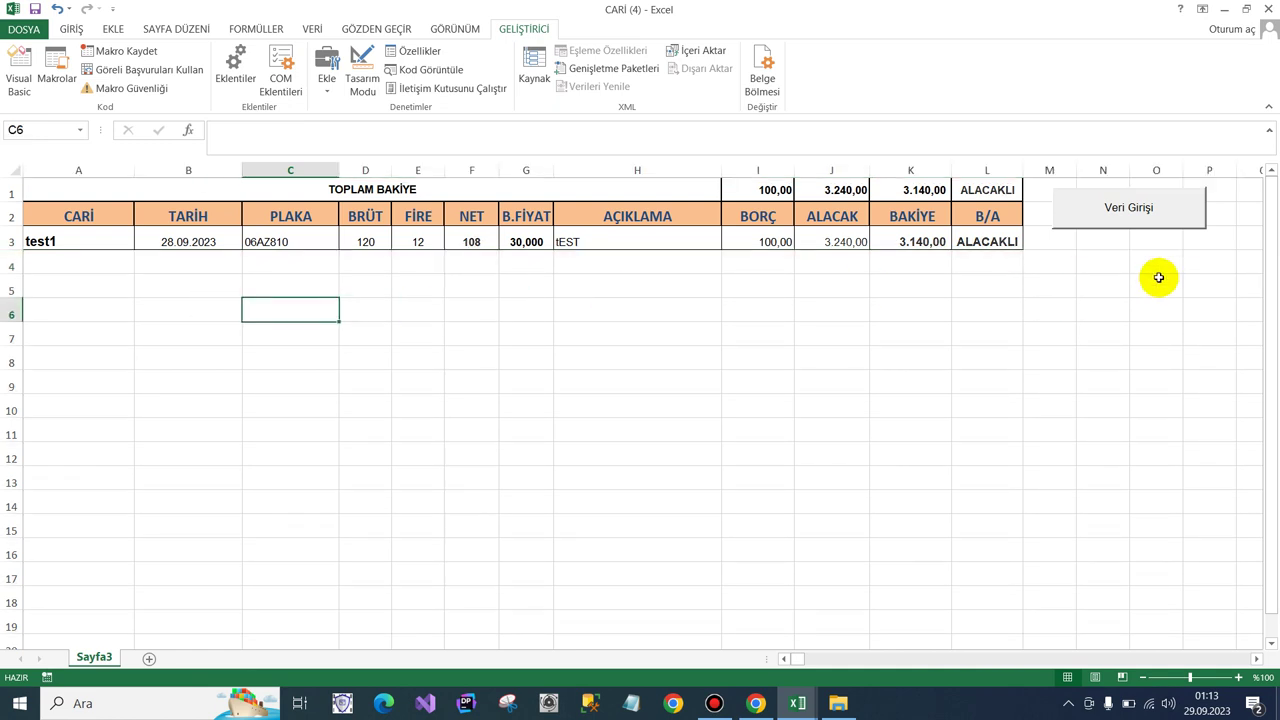
Step: Enter the TEST2 record (plate 34AY444, Borç 60) in Veri Girişi and save it
left_click(1134, 209)
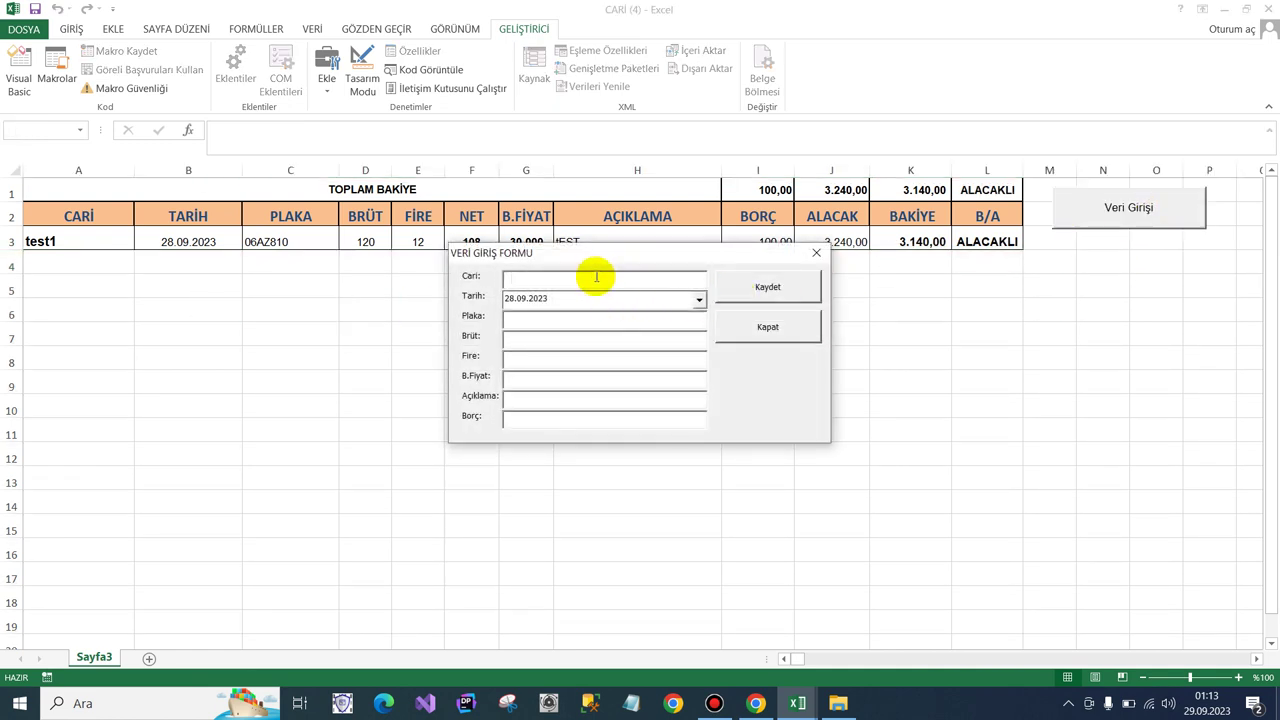
type("TEST2")
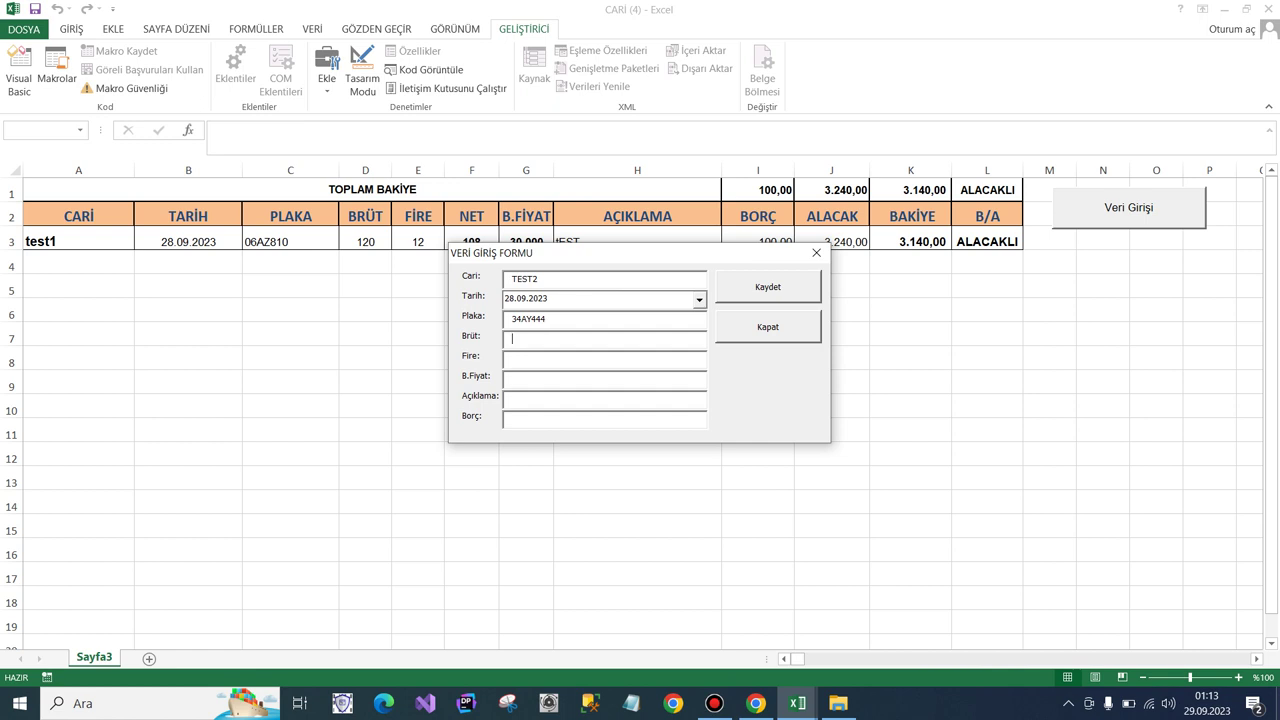
type("00")
type("12")
type("50")
key("Tab")
type("60")
key("Tab")
left_click(769, 287)
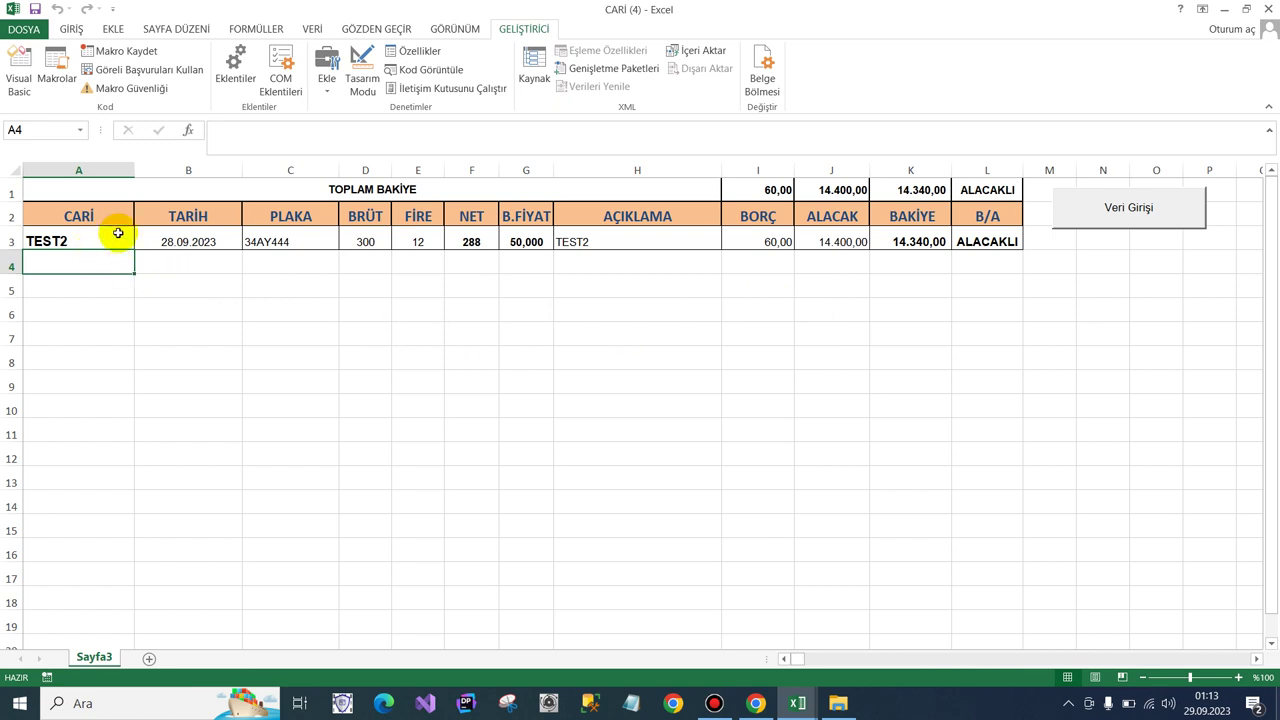
Step: Open the Kaydet button's click code in the VBA editor
left_click(20, 62)
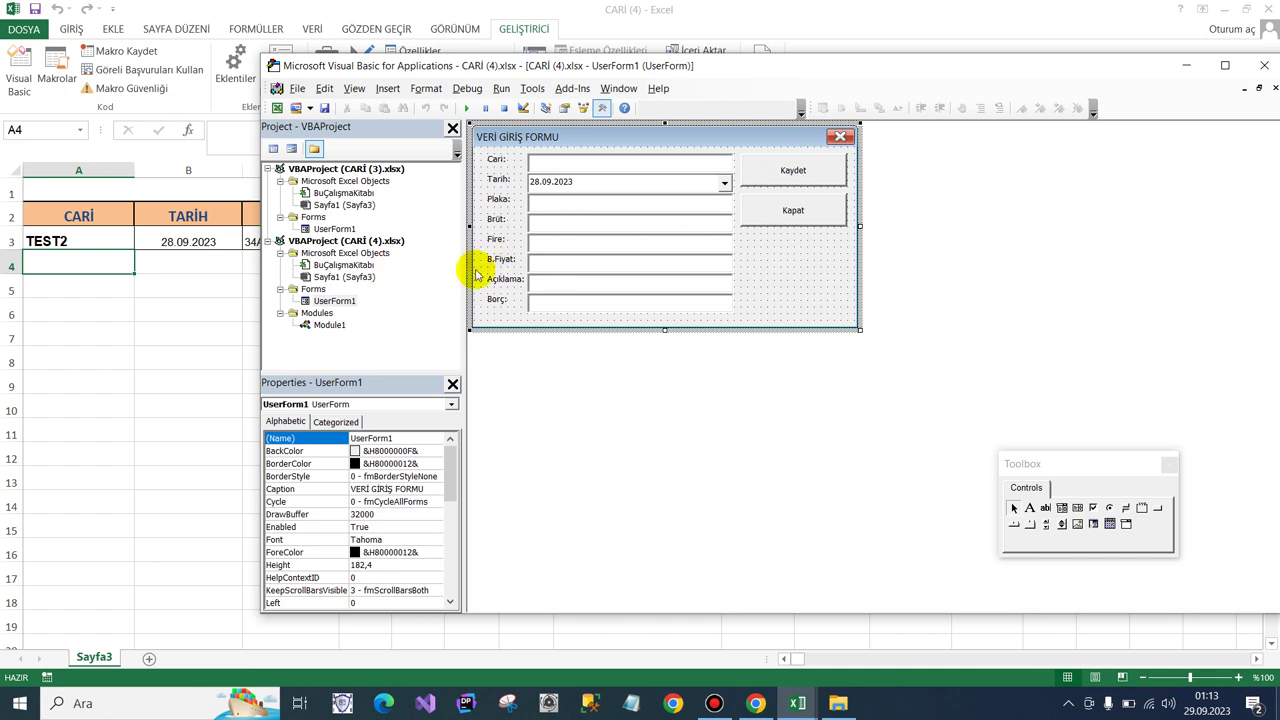
left_click(812, 180)
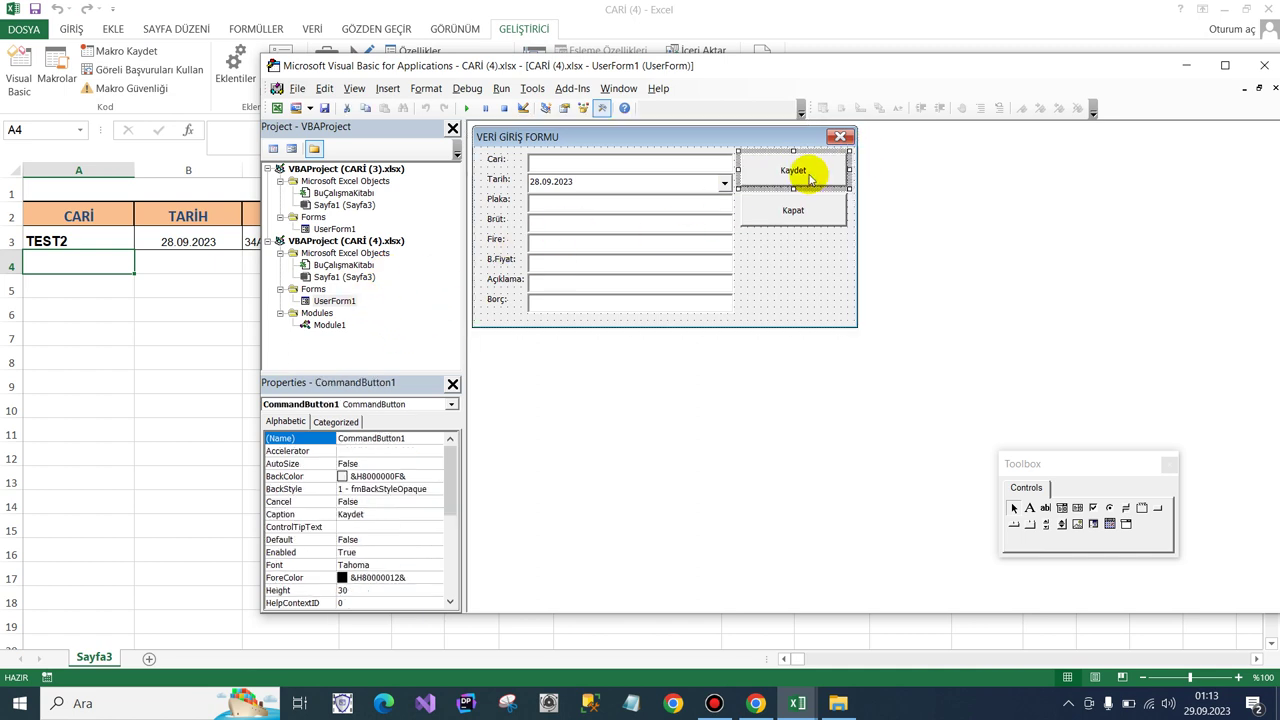
double_click(811, 180)
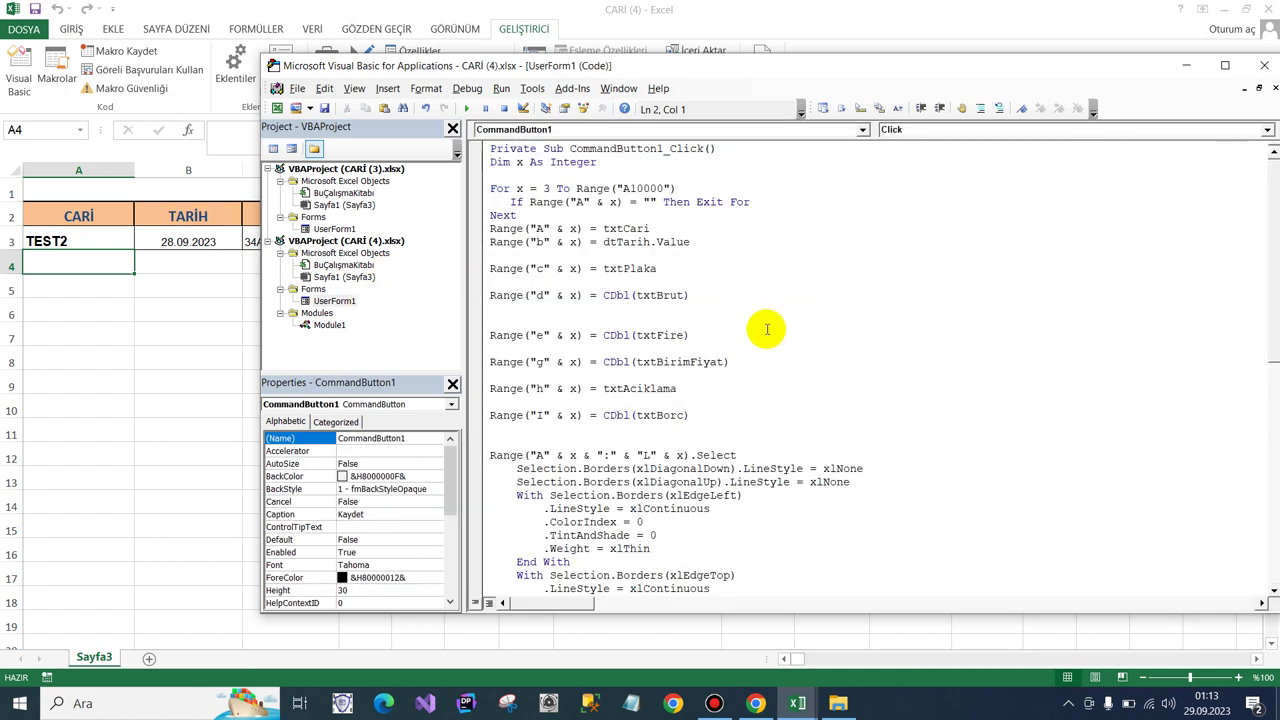
left_click(686, 282)
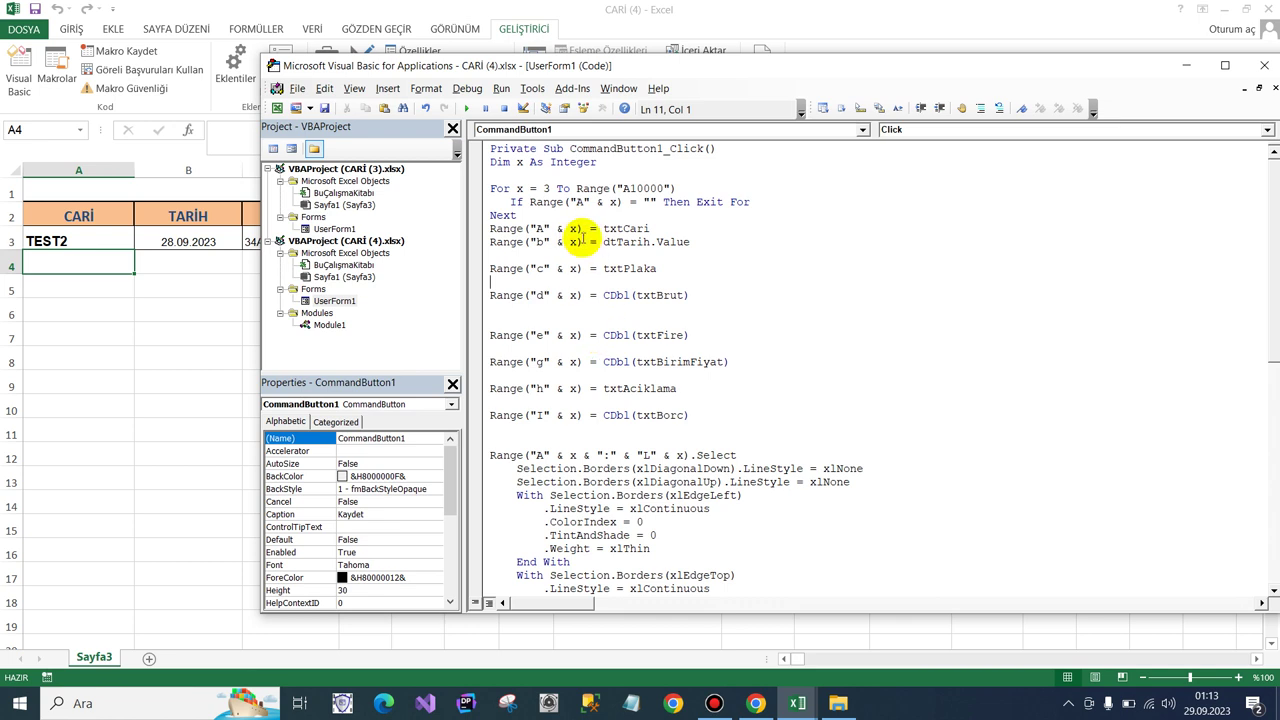
Step: Change the Cari, Tarih and Plaka Range lines to row x + 1, fixing a stray quote
left_click(577, 229)
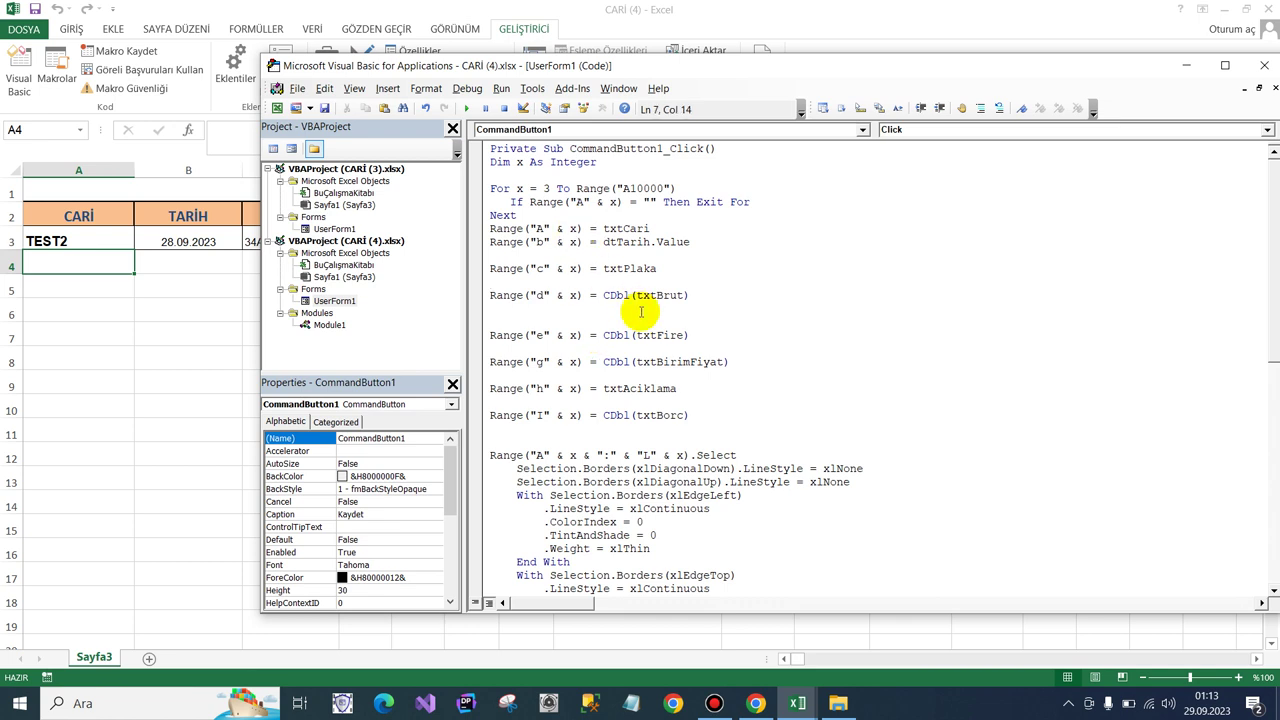
type("+")
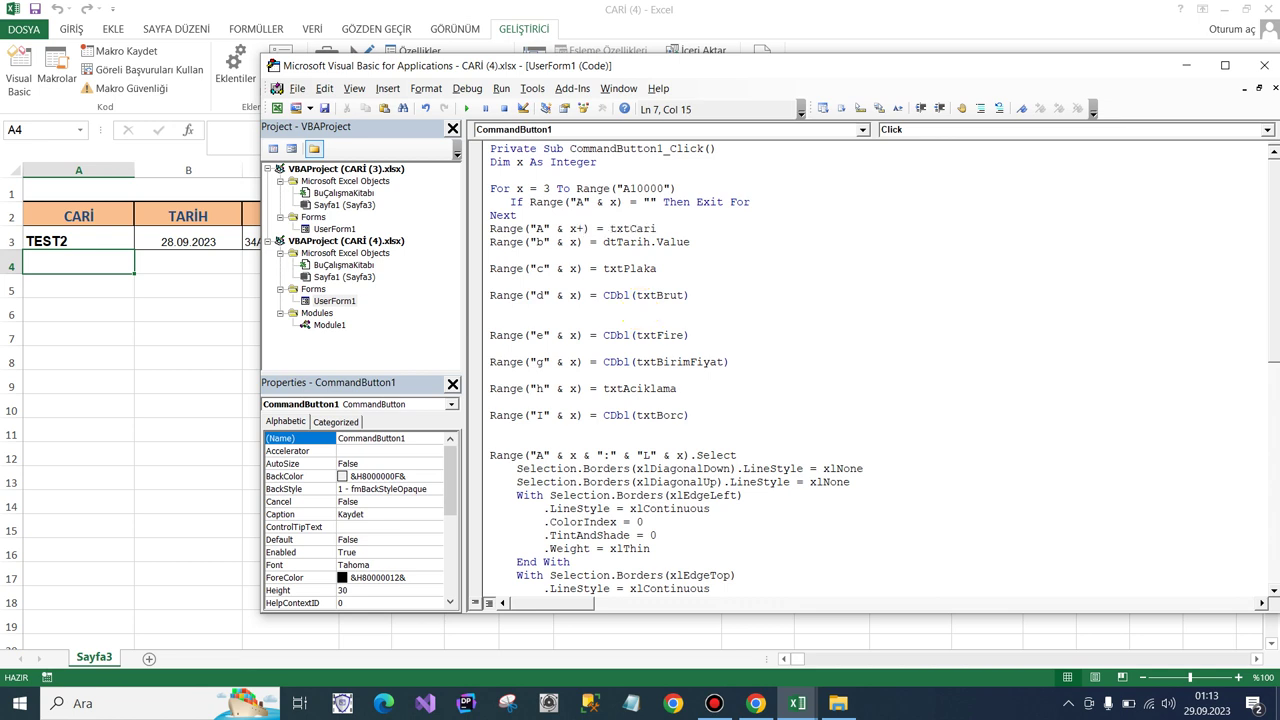
type("\"")
left_click(645, 312)
key("Return")
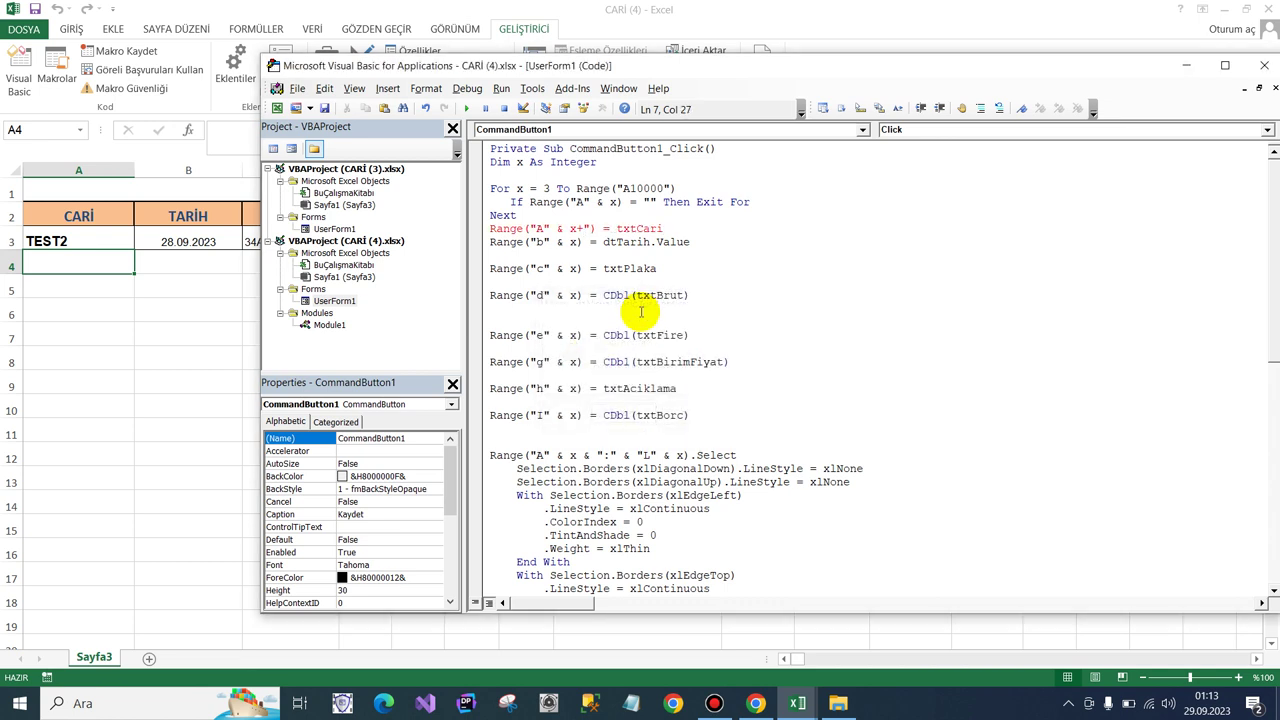
left_click(589, 229)
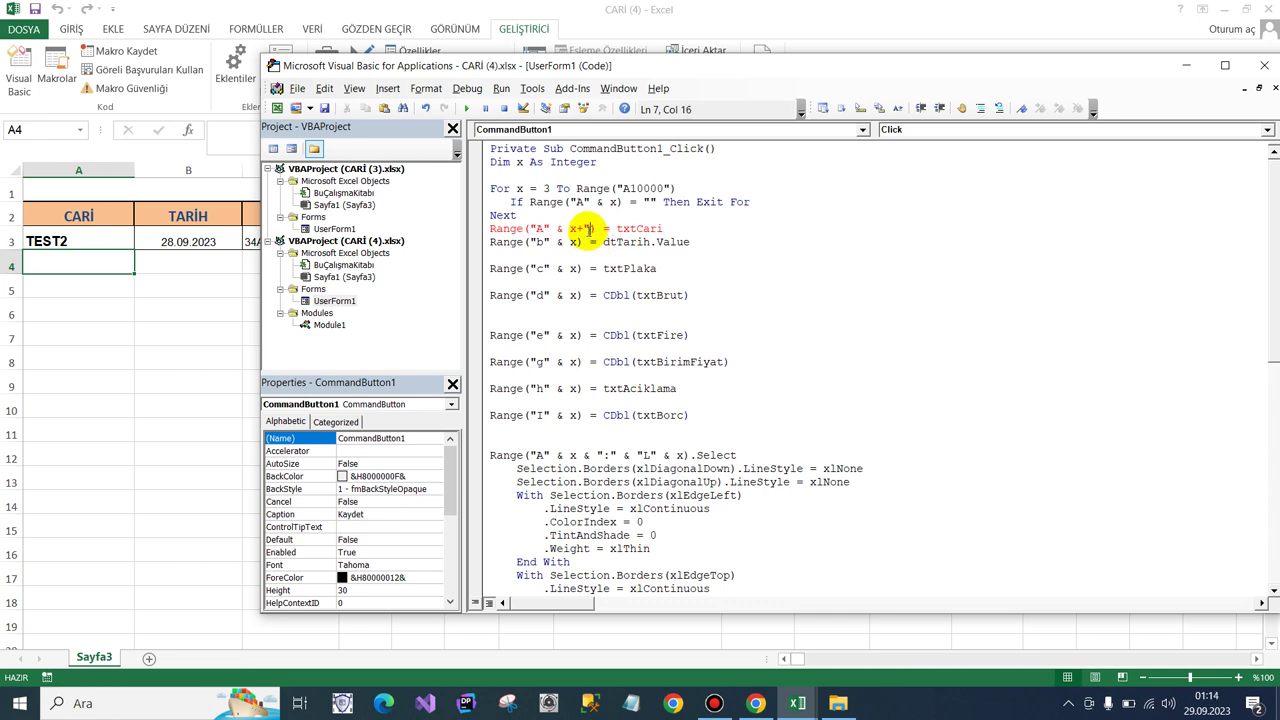
key("BackSpace")
type("1")
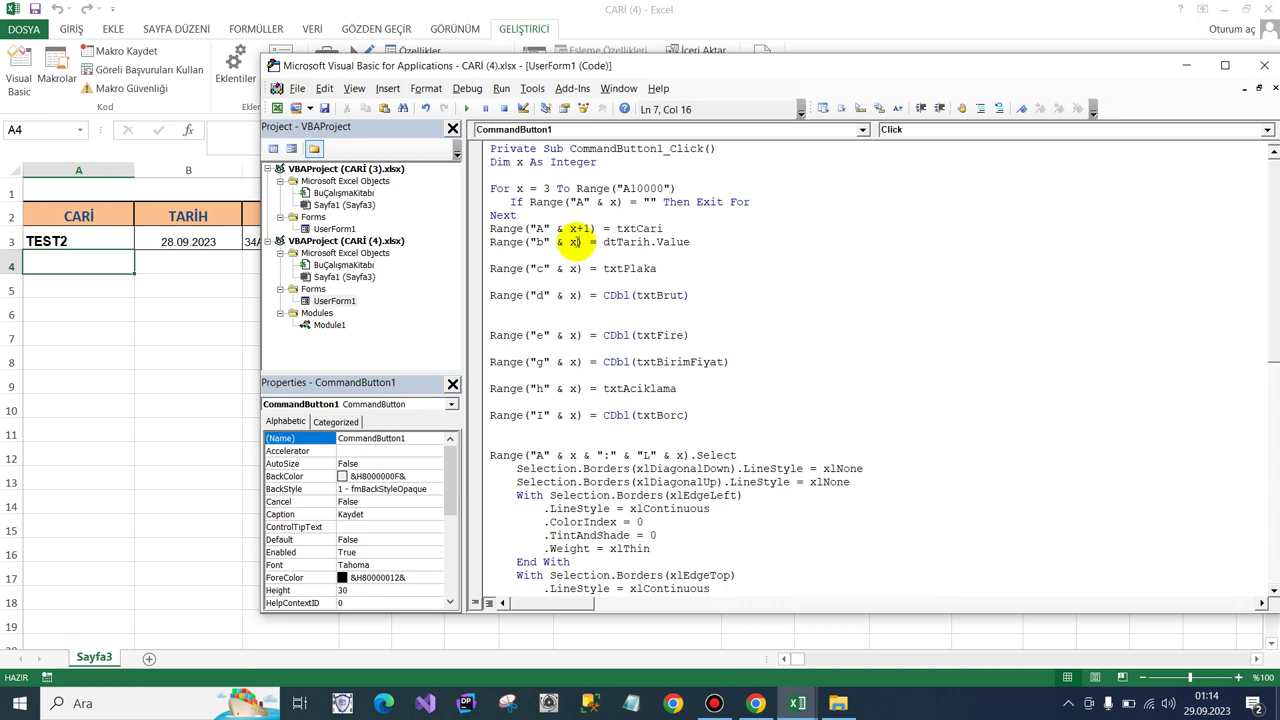
left_click(578, 241)
type("+")
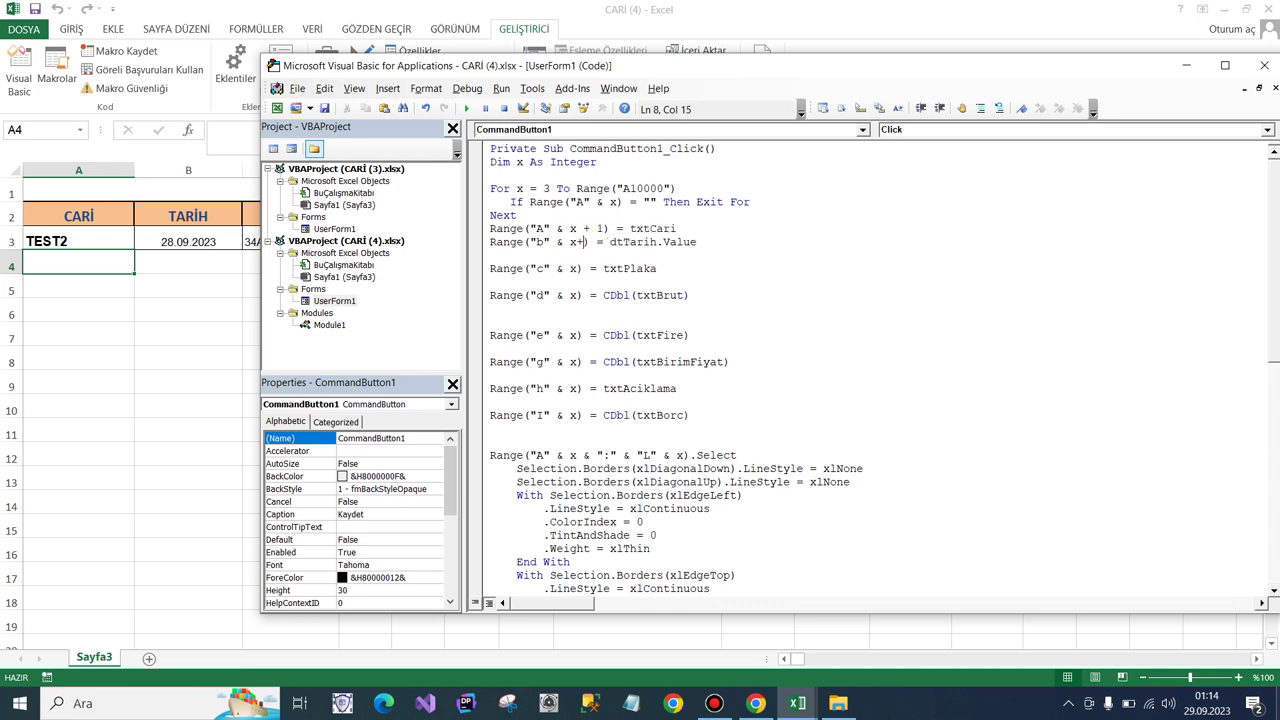
type("1")
left_click(577, 268)
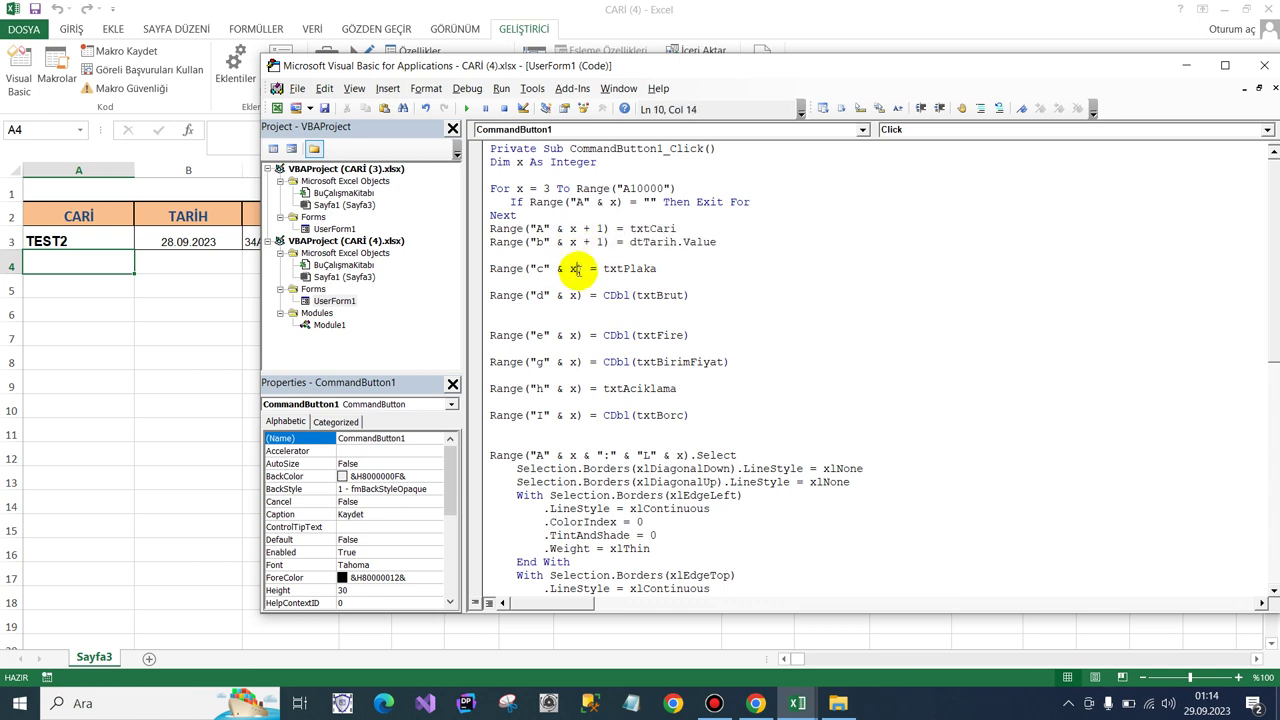
type("+1")
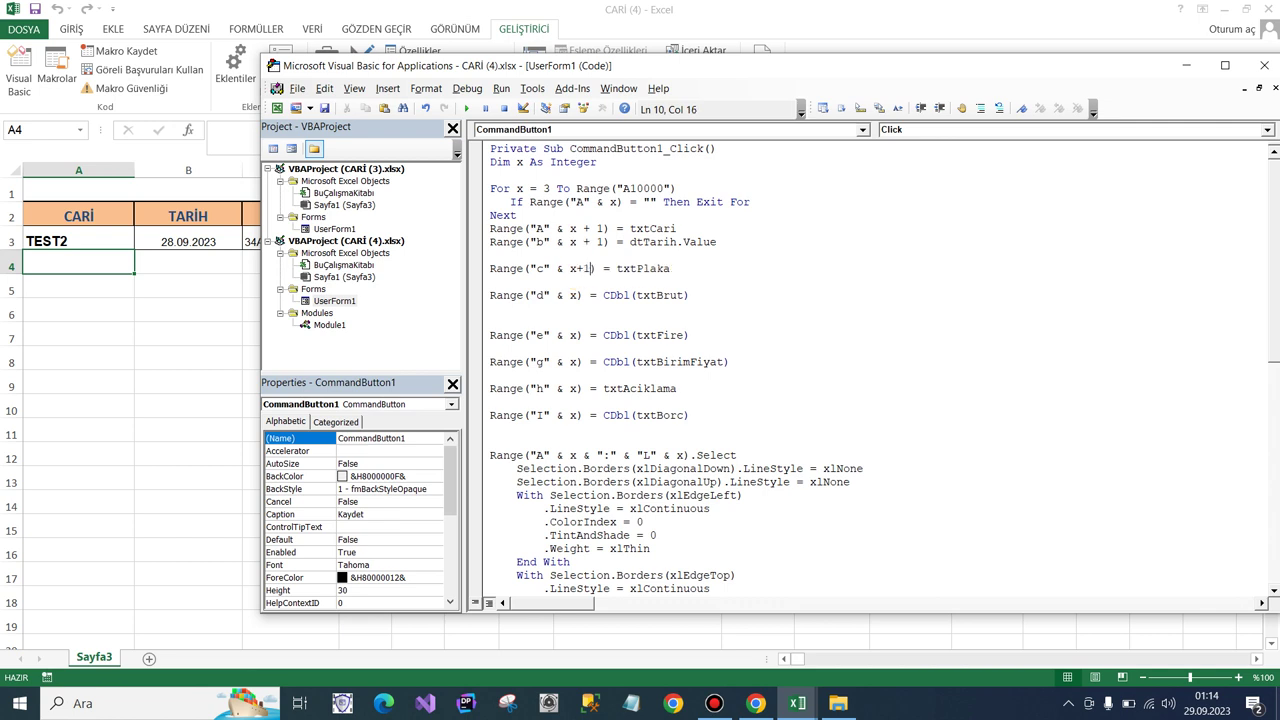
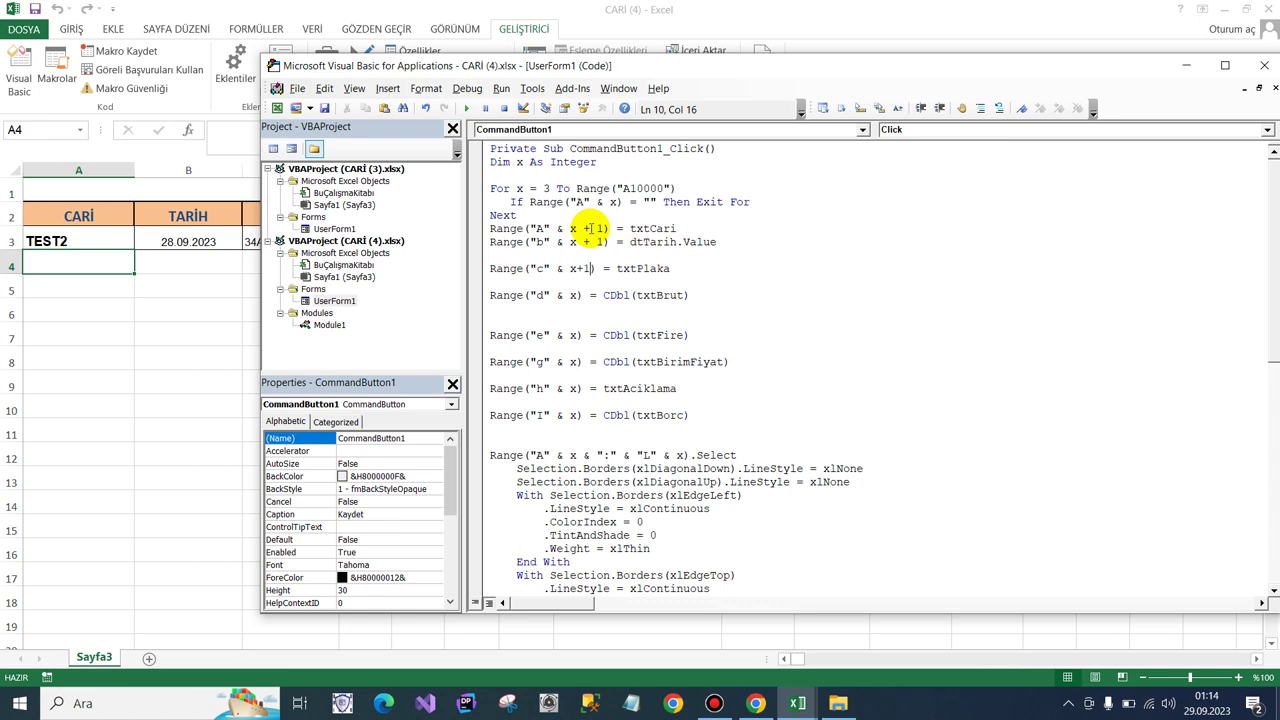
Step: Undo the +1 row-offset edits in the save code
key("ctrl+z")
key("ctrl+z")
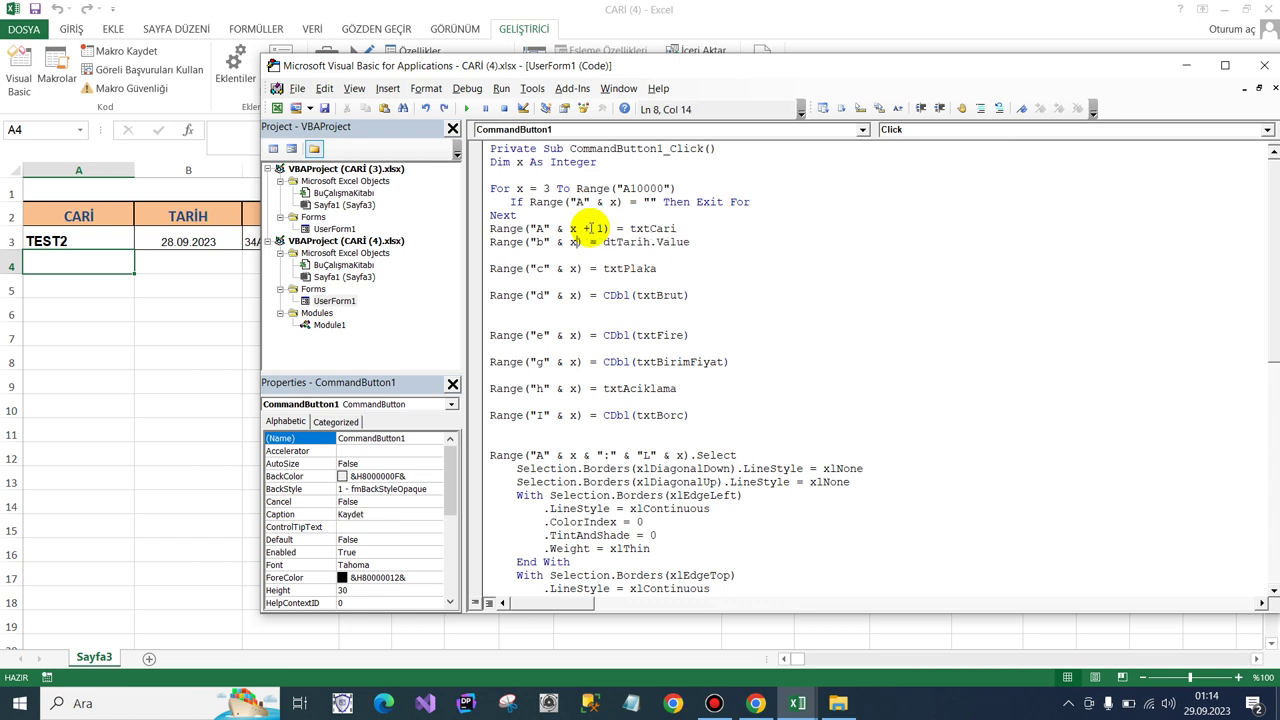
key("ctrl+z")
key("ctrl+z")
key("ctrl+z")
left_click(624, 256)
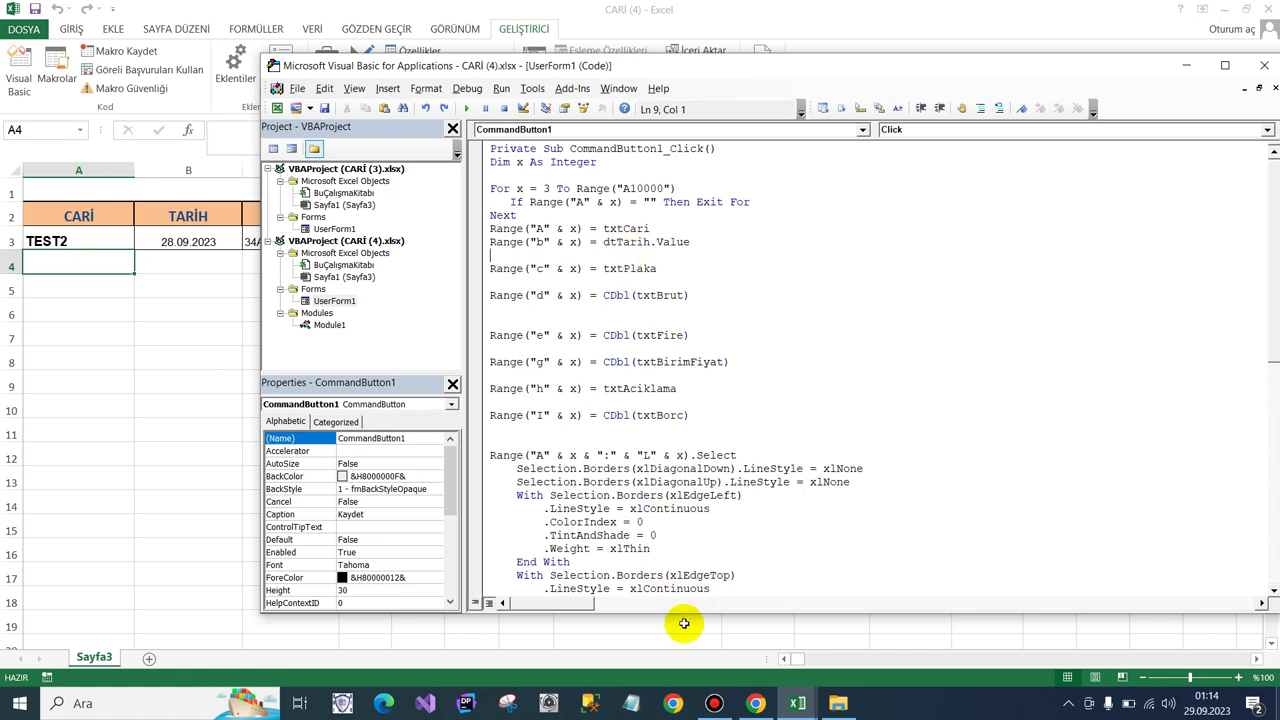
left_click(714, 703)
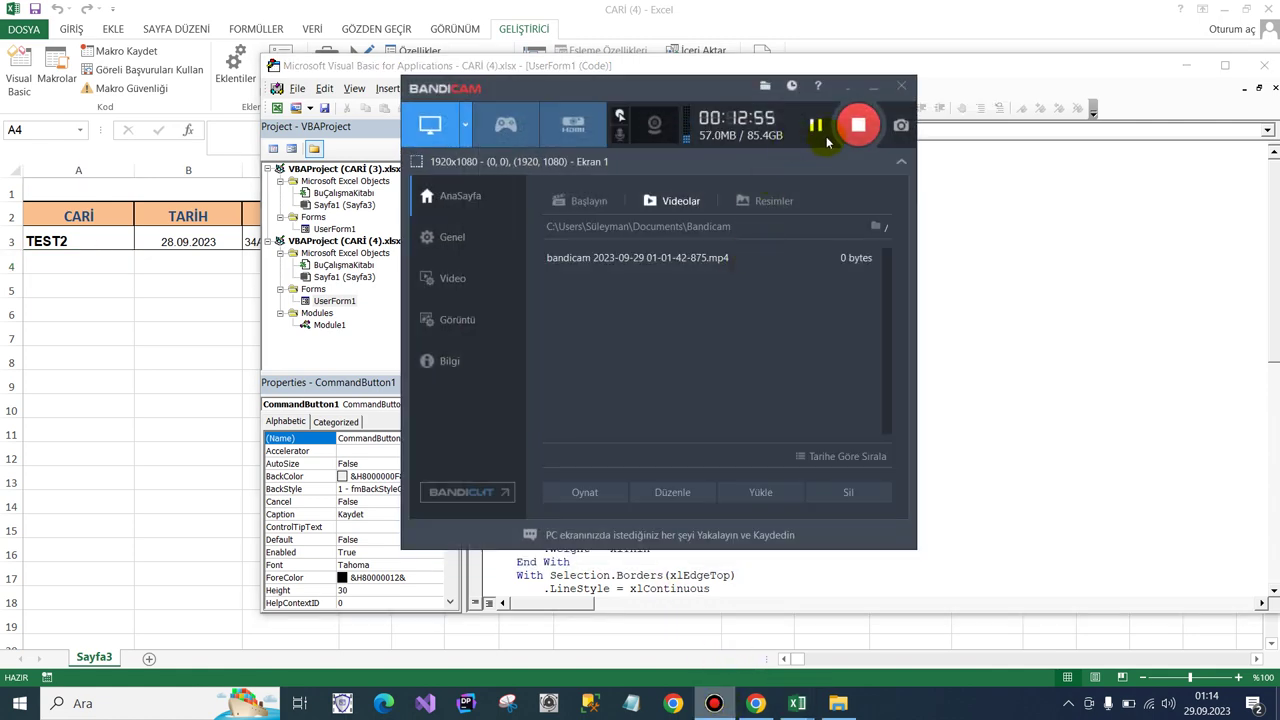
left_click(815, 125)
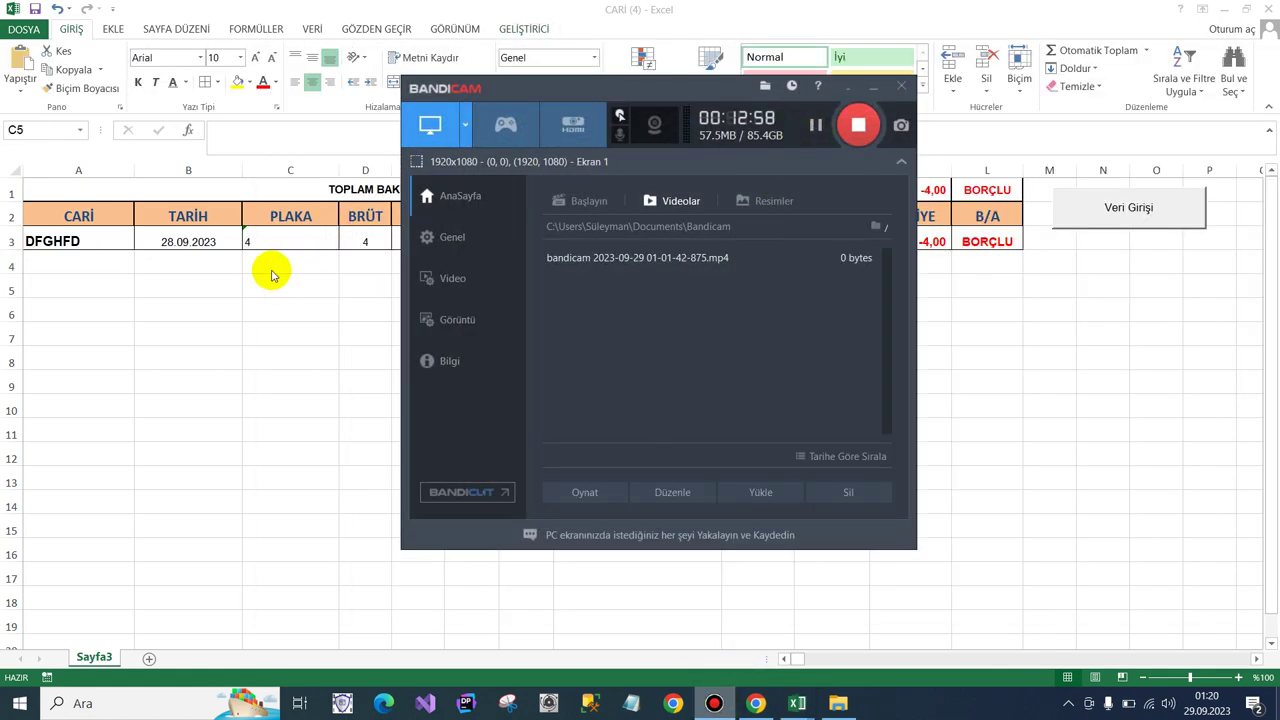
Step: Bring the ledger workbook forward and open the VBA editor from the Developer tab
left_click(280, 282)
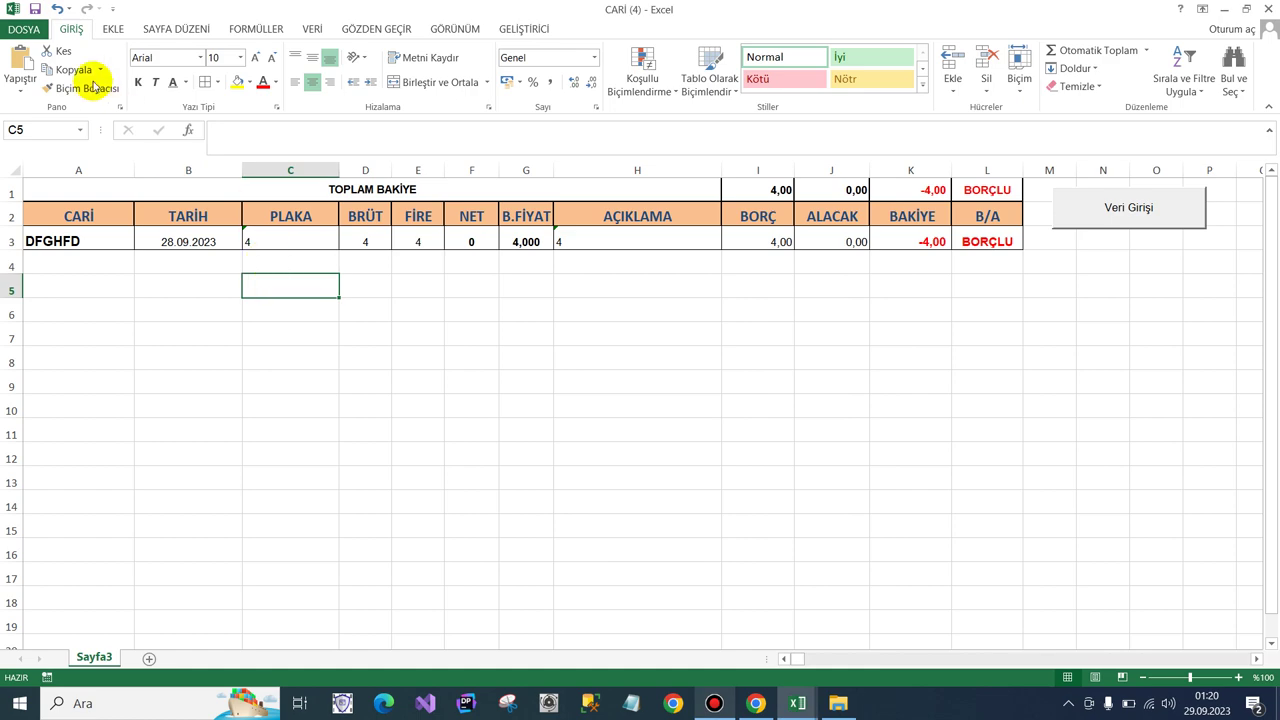
left_click(524, 28)
left_click(19, 75)
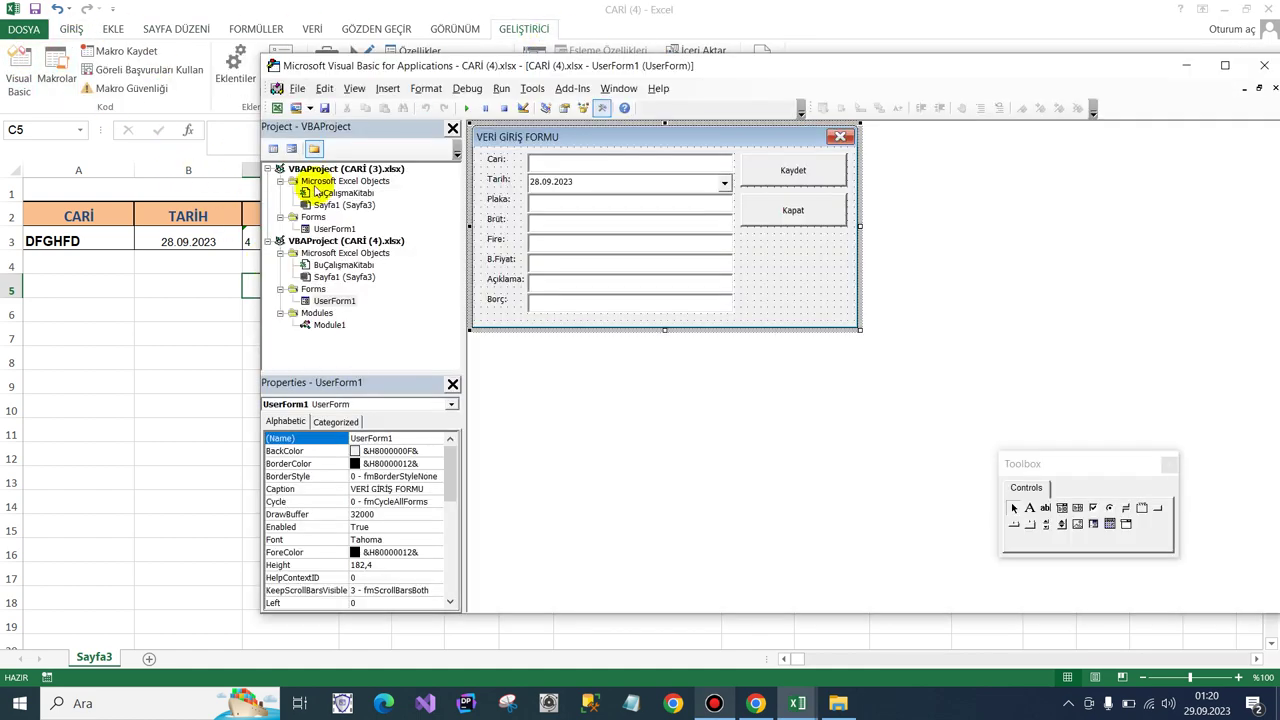
Step: Open the Kaydet button's code and scroll down to the end of the save routine
double_click(777, 175)
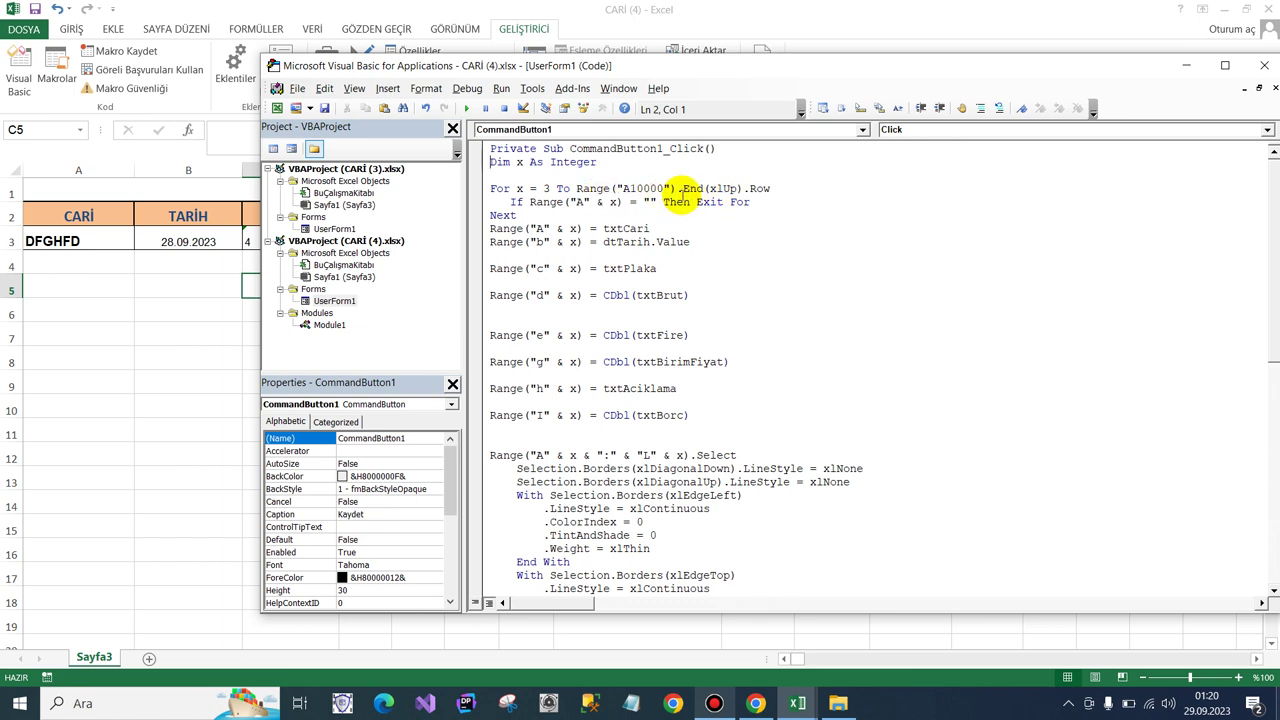
left_click_drag(677, 188, 786, 188)
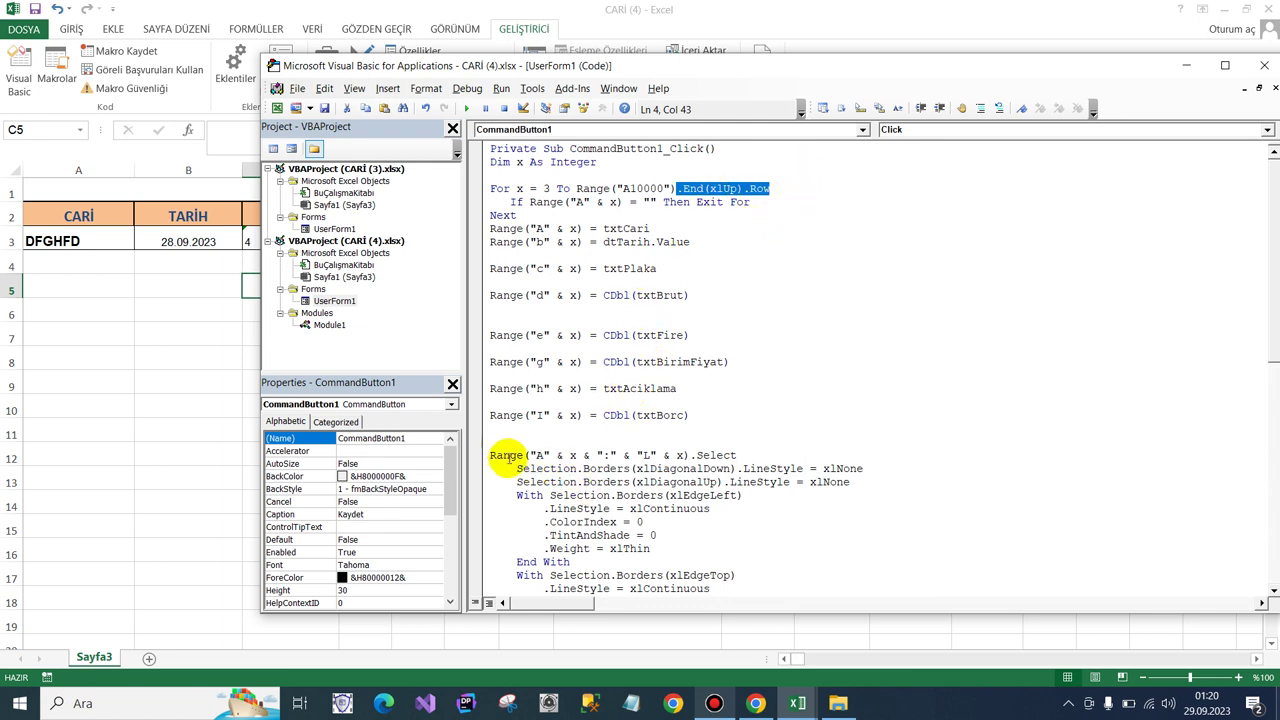
scroll(508, 452, "down", 2)
scroll(520, 530, "down", 3)
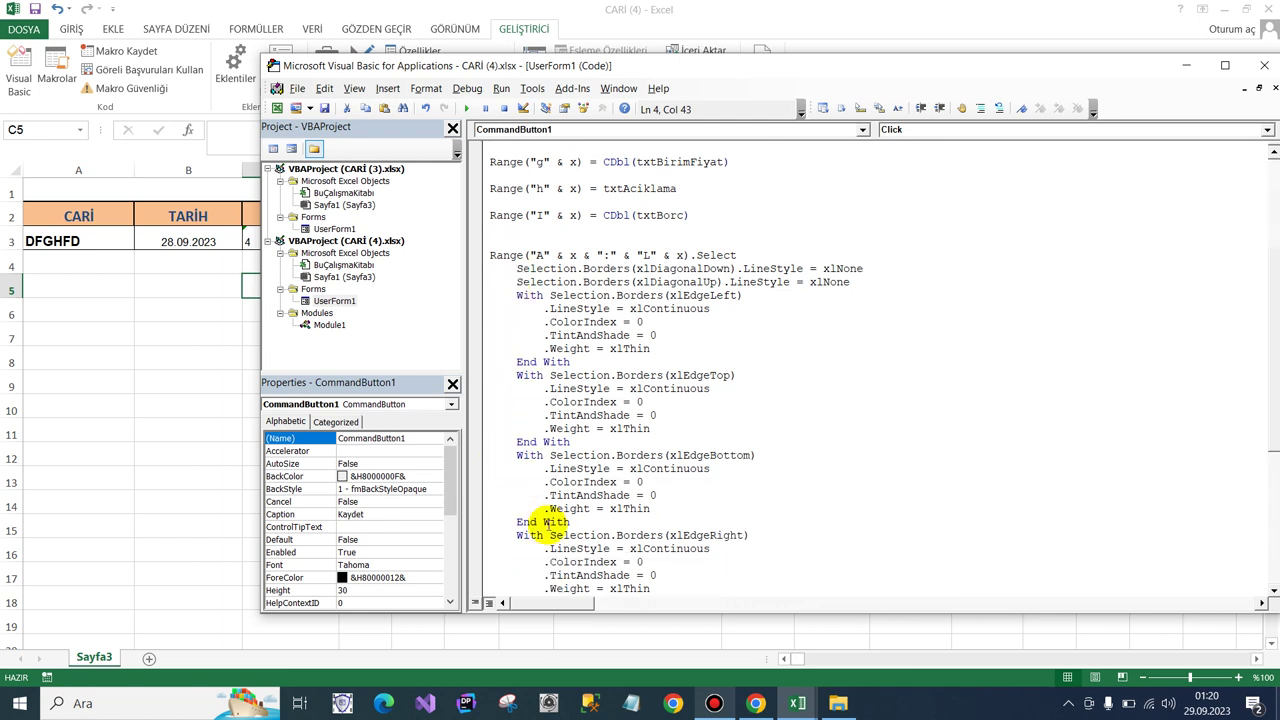
scroll(541, 433, "down", 1)
scroll(541, 433, "down", 1)
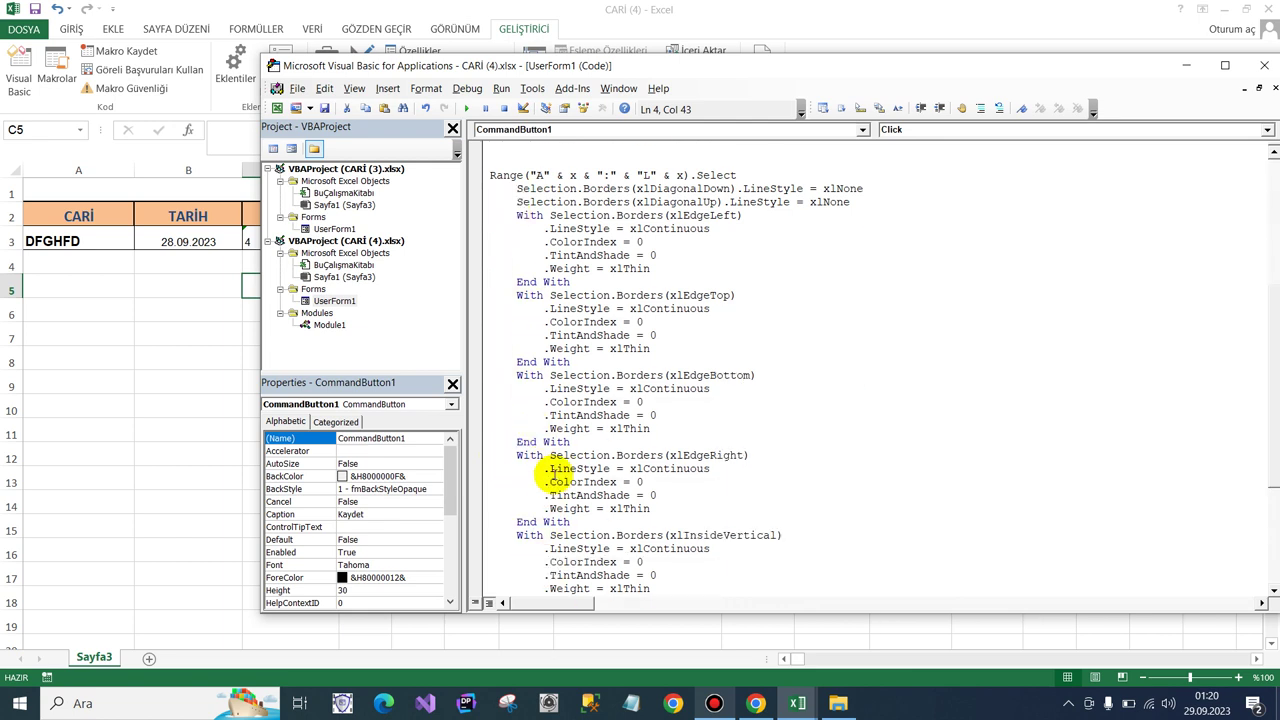
scroll(558, 485, "down", 5)
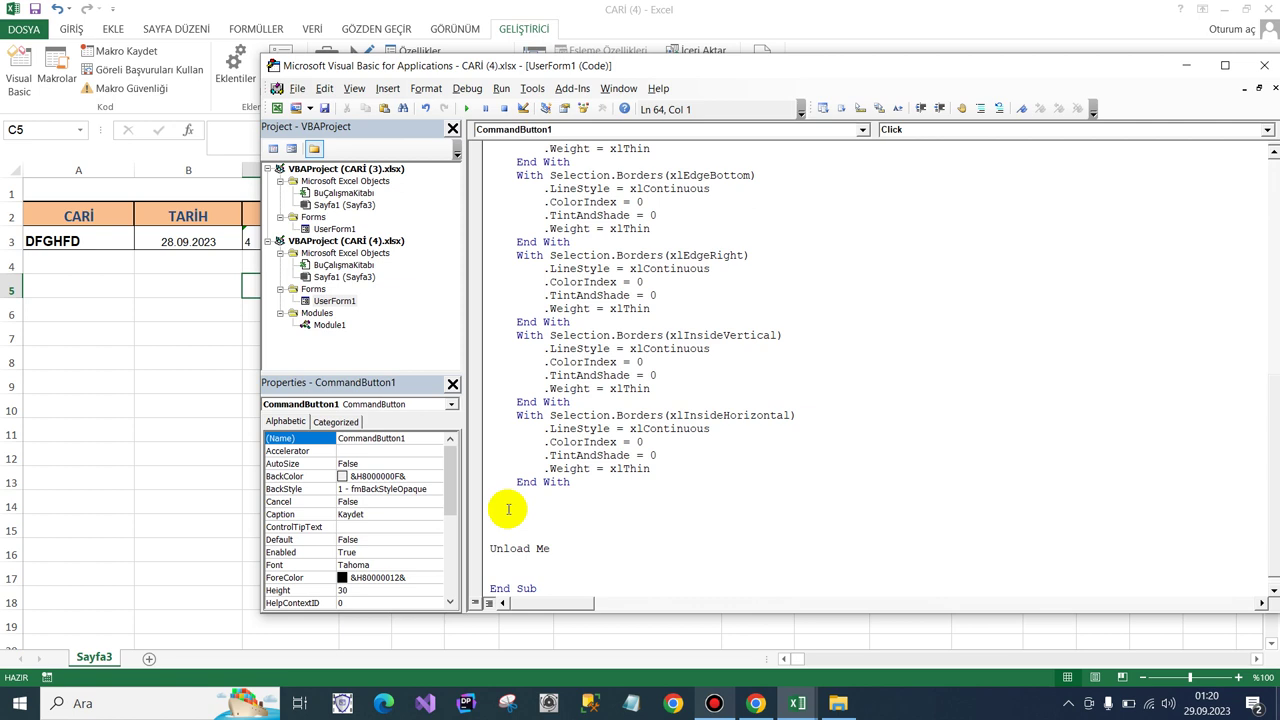
Step: Add Range("A1").Select before Unload Me, then launch the VERİ GİRİŞ FORMU from the sheet
type("RAN")
key("ctrl+space")
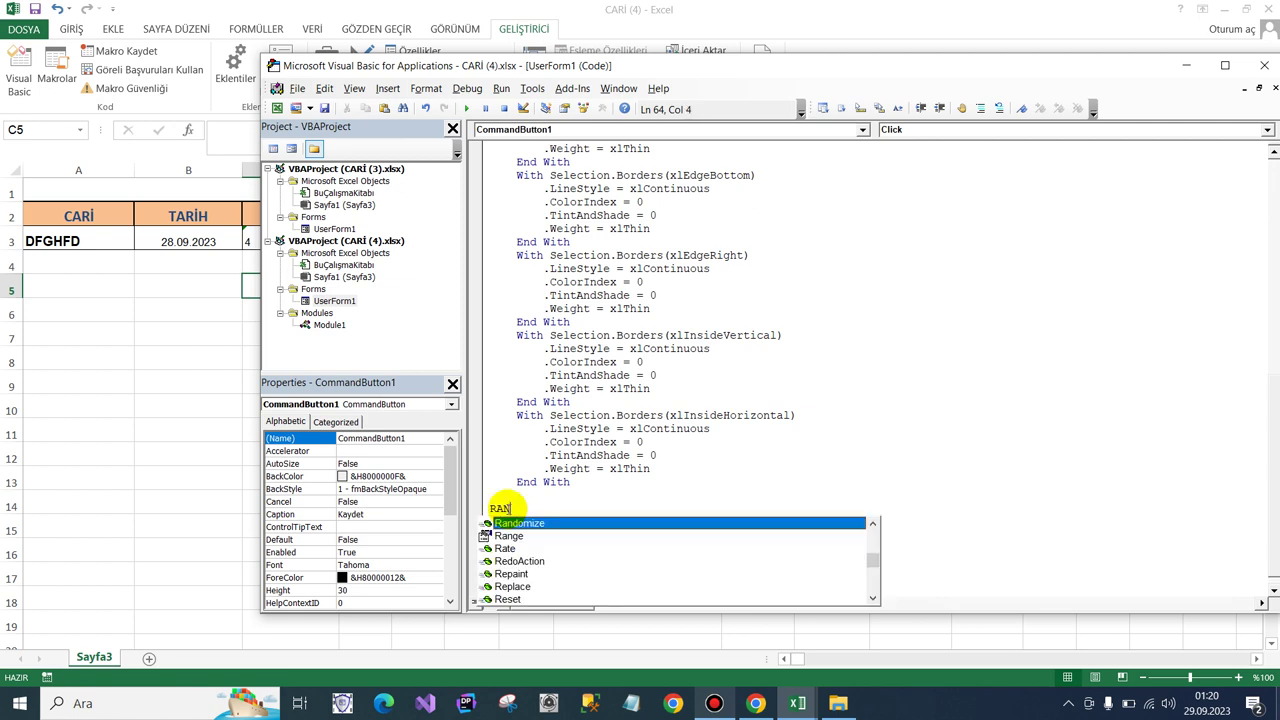
key("Down")
key("Tab")
type("(\"")
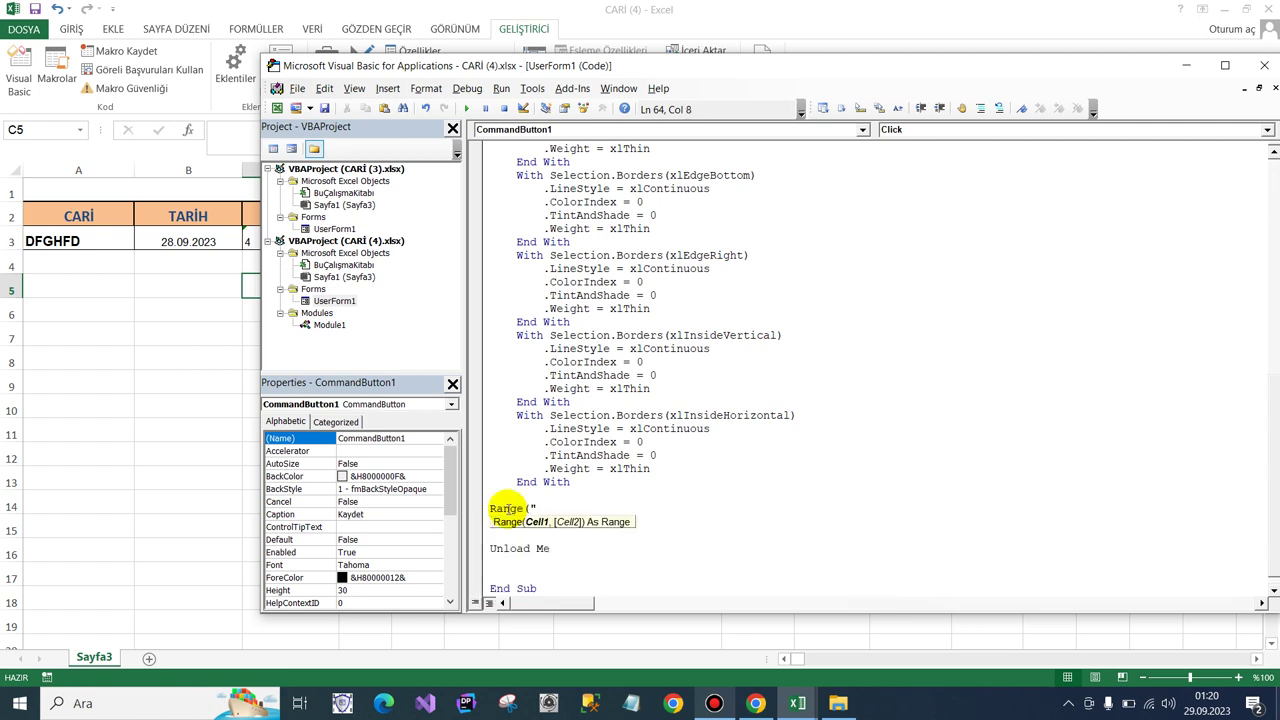
type("A1\"")
type(")")
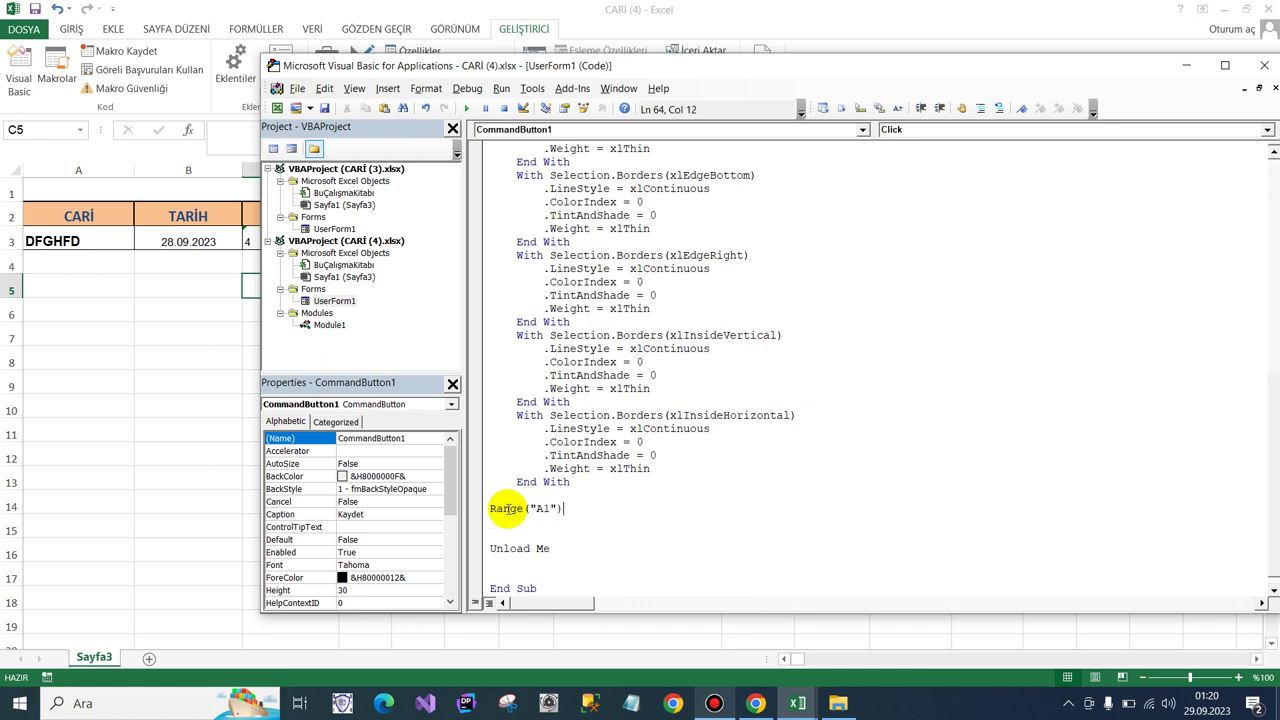
type(".SEL")
key("Tab")
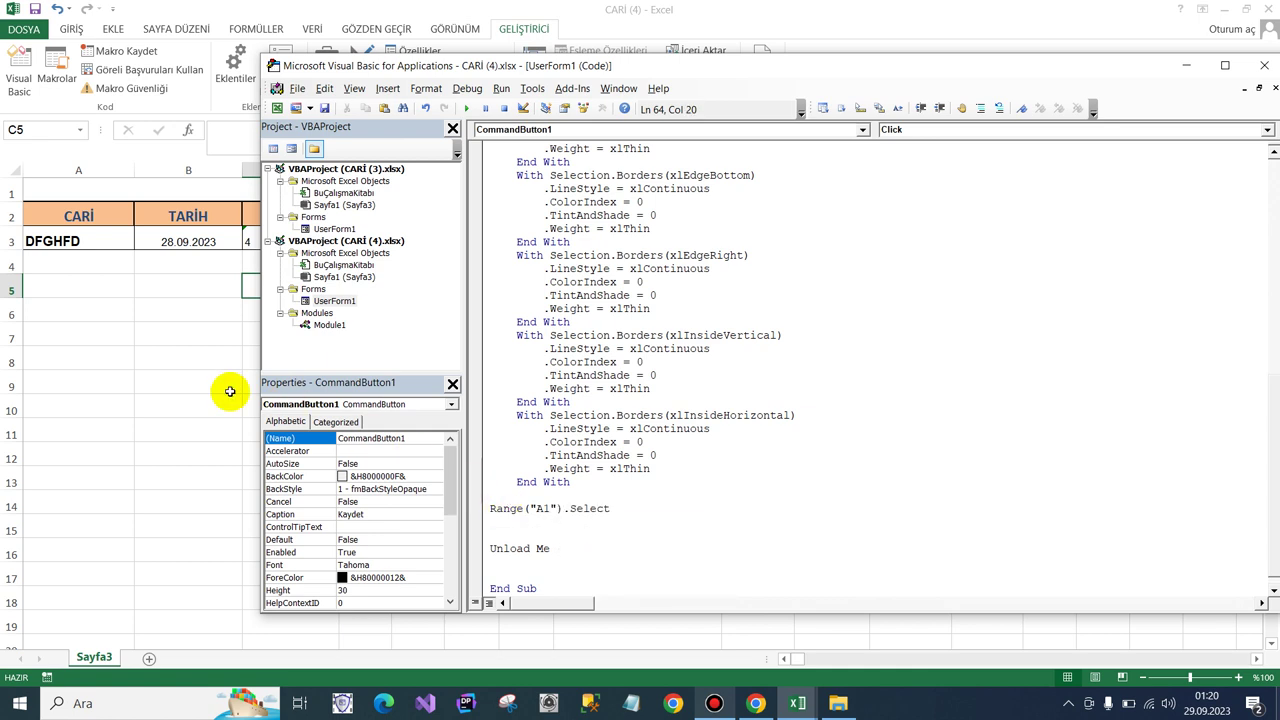
left_click(143, 326)
left_click(1080, 209)
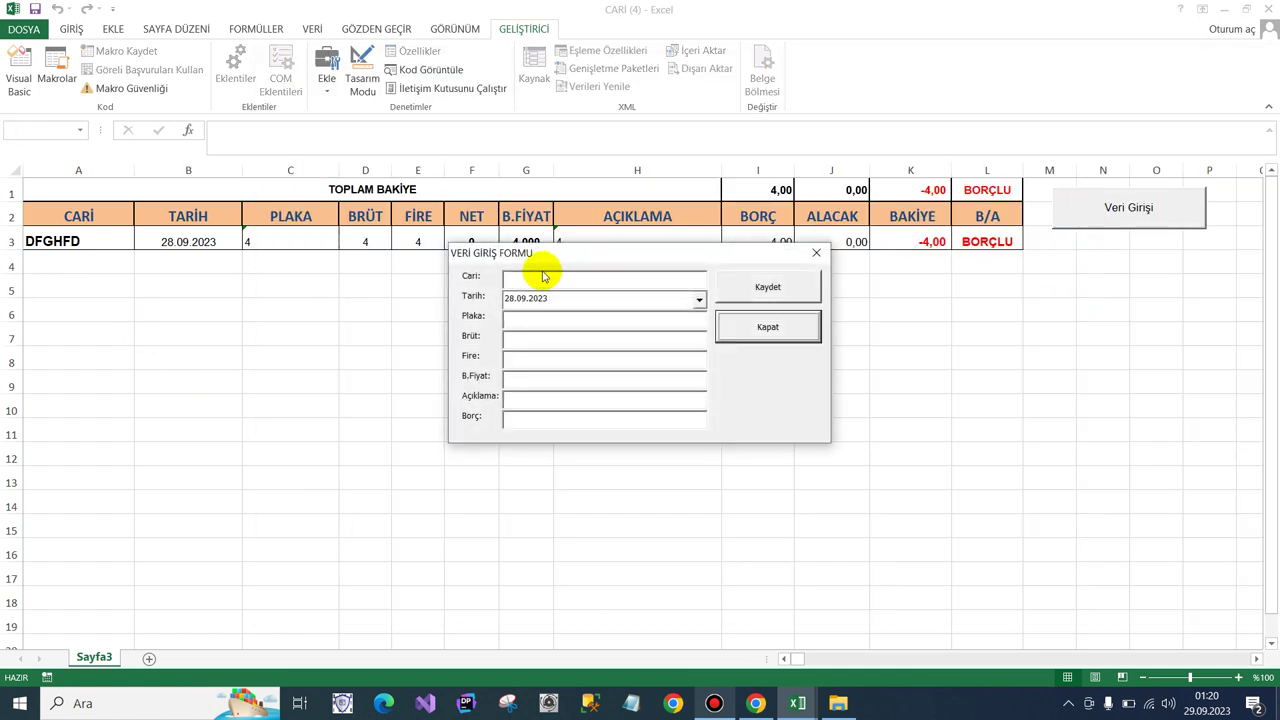
Step: Enter TEST1 with value 5 in the form and save it to row 4
type("TEST")
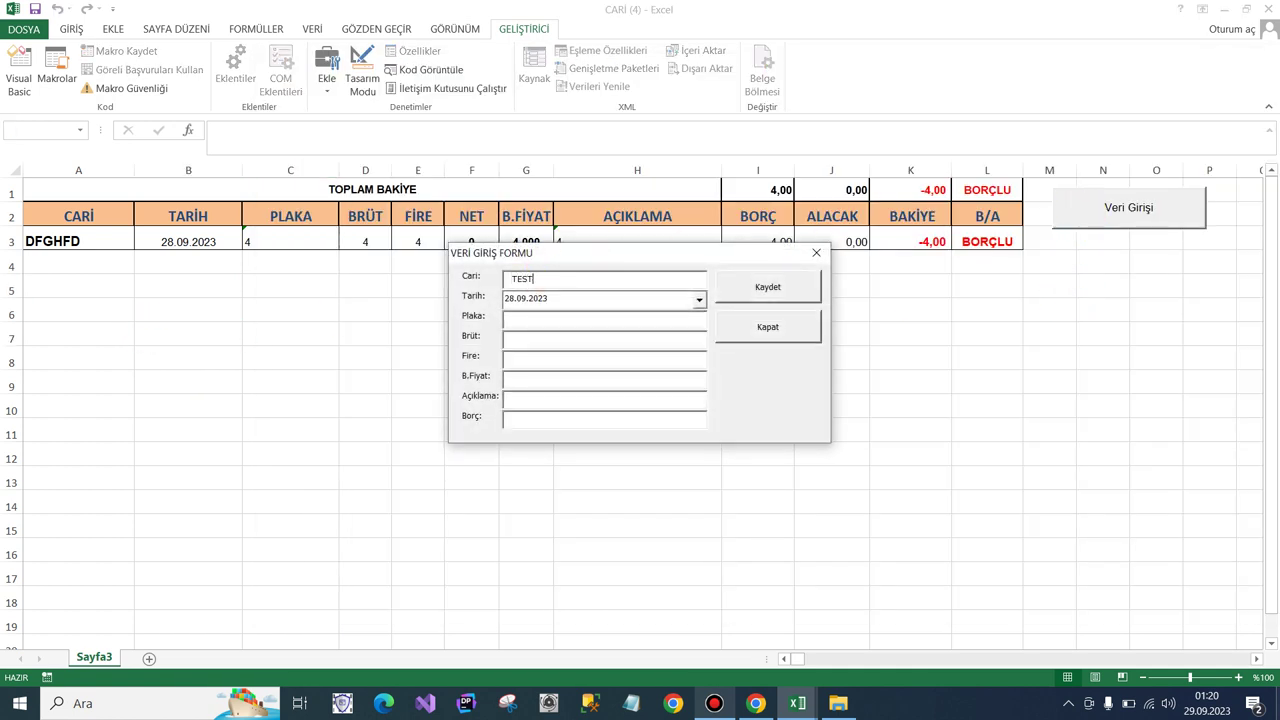
type("1")
left_click(563, 325)
type("5")
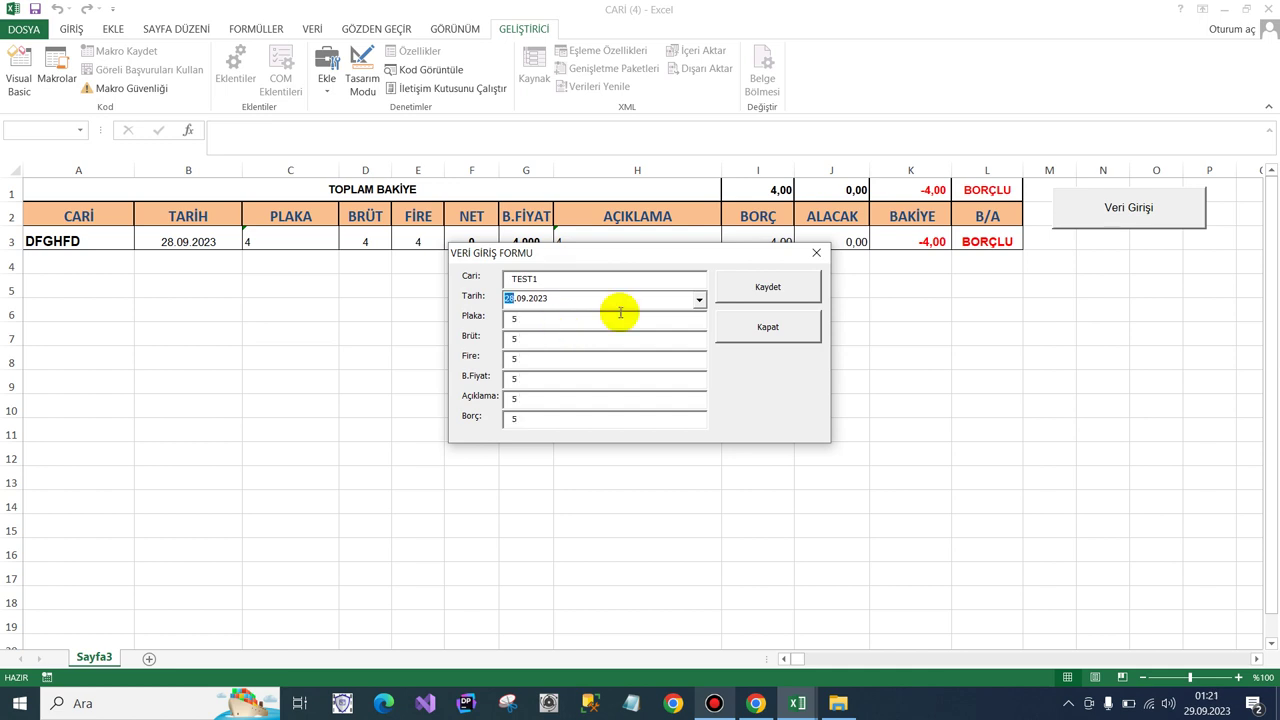
left_click(737, 291)
Step: Reopen the form, save TEST2 with 6s as row 5, and select A4:E5
left_click(1080, 209)
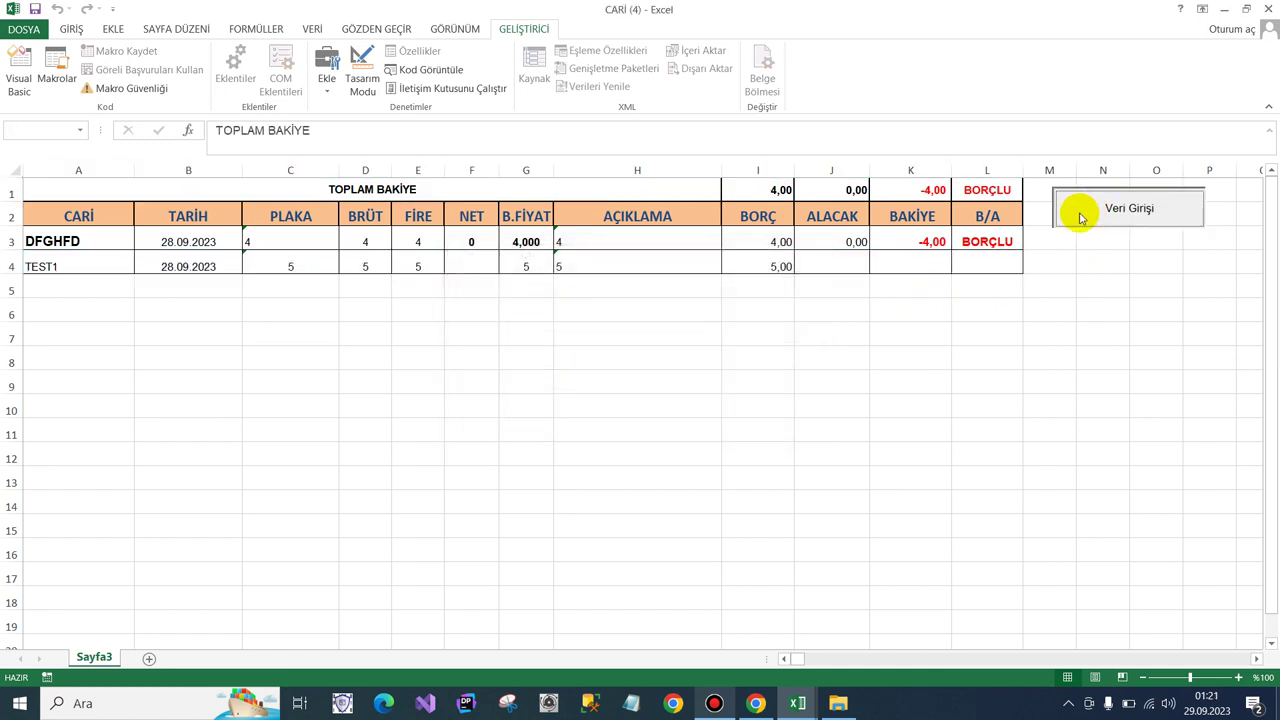
type("TEST2")
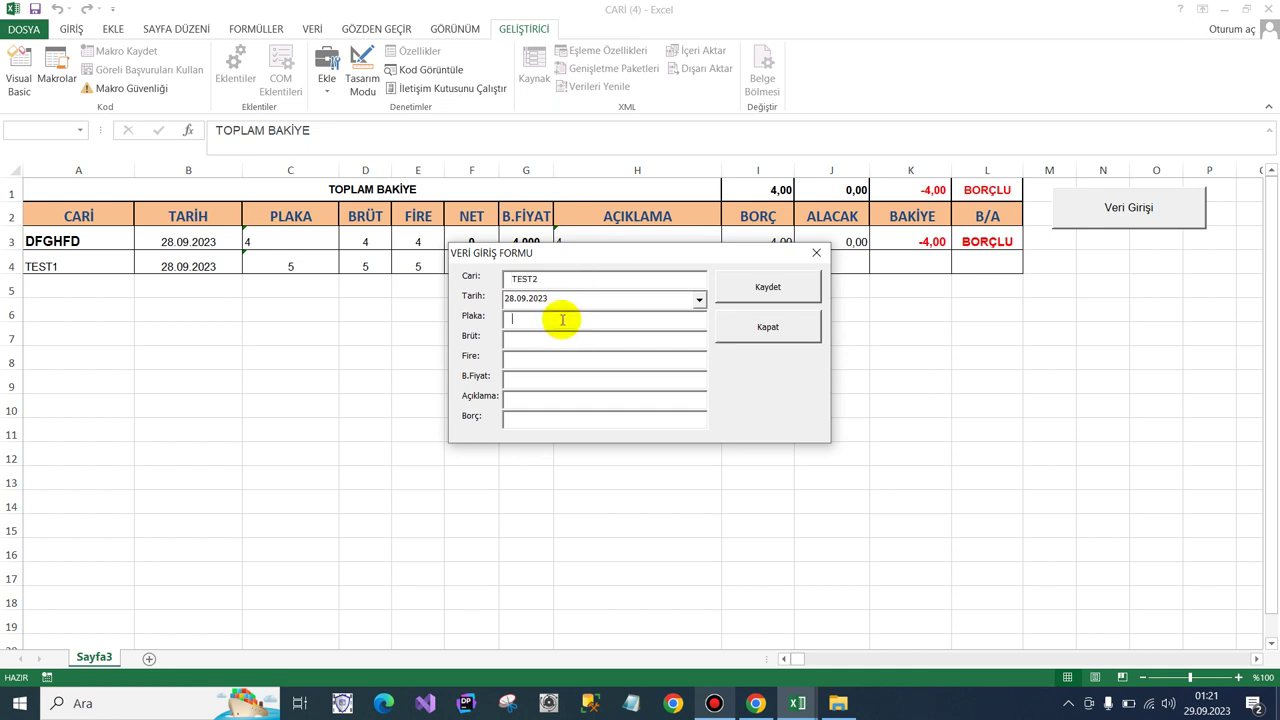
type("6")
key("Tab")
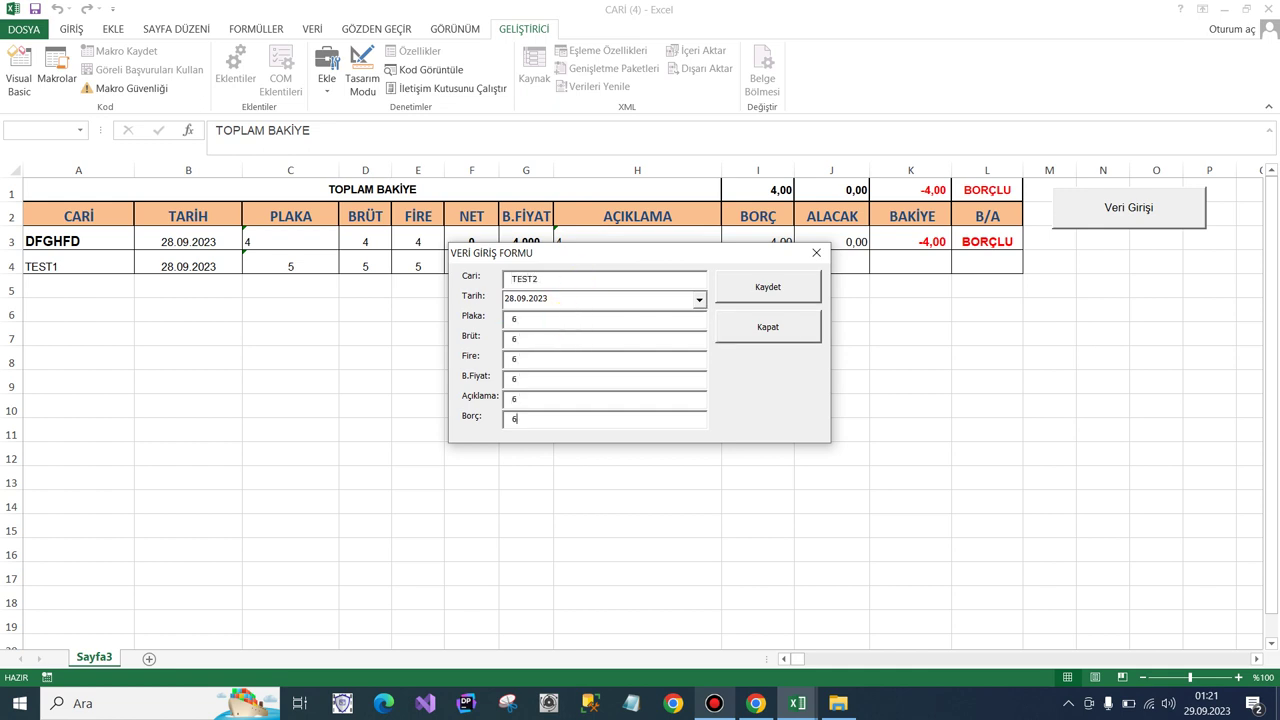
left_click(749, 287)
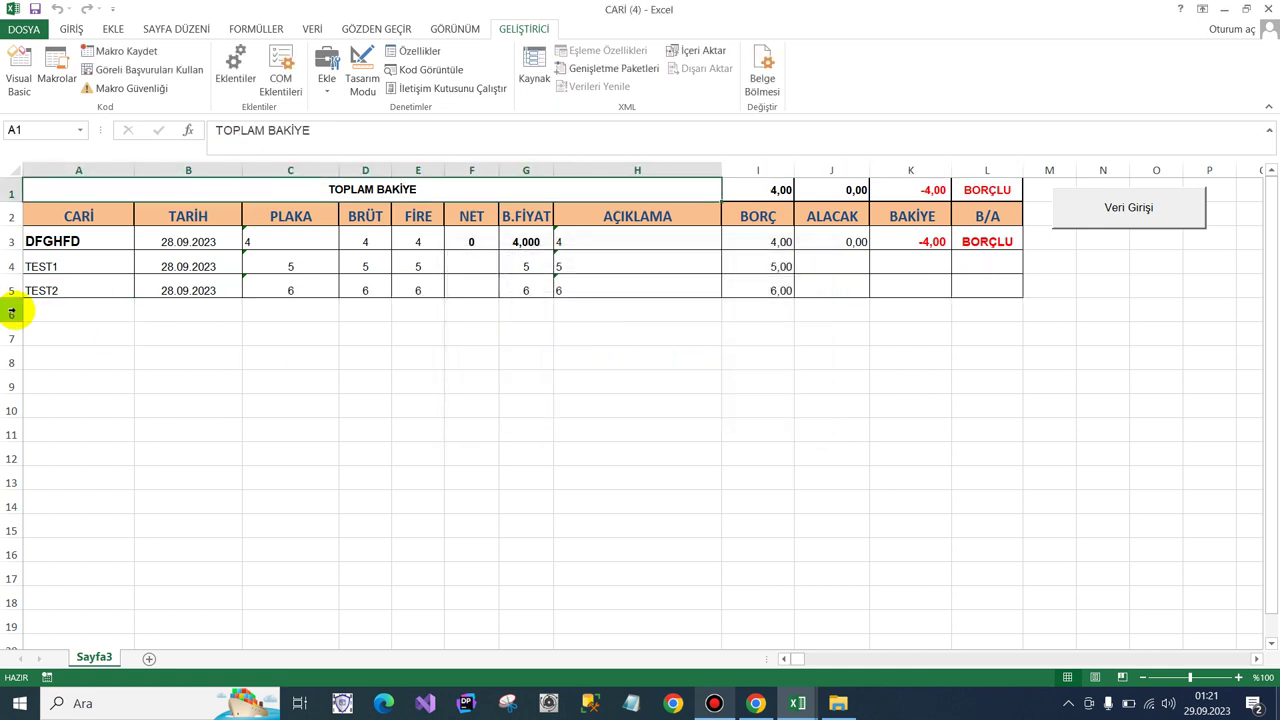
left_click(55, 267)
left_click_drag(180, 283, 400, 279)
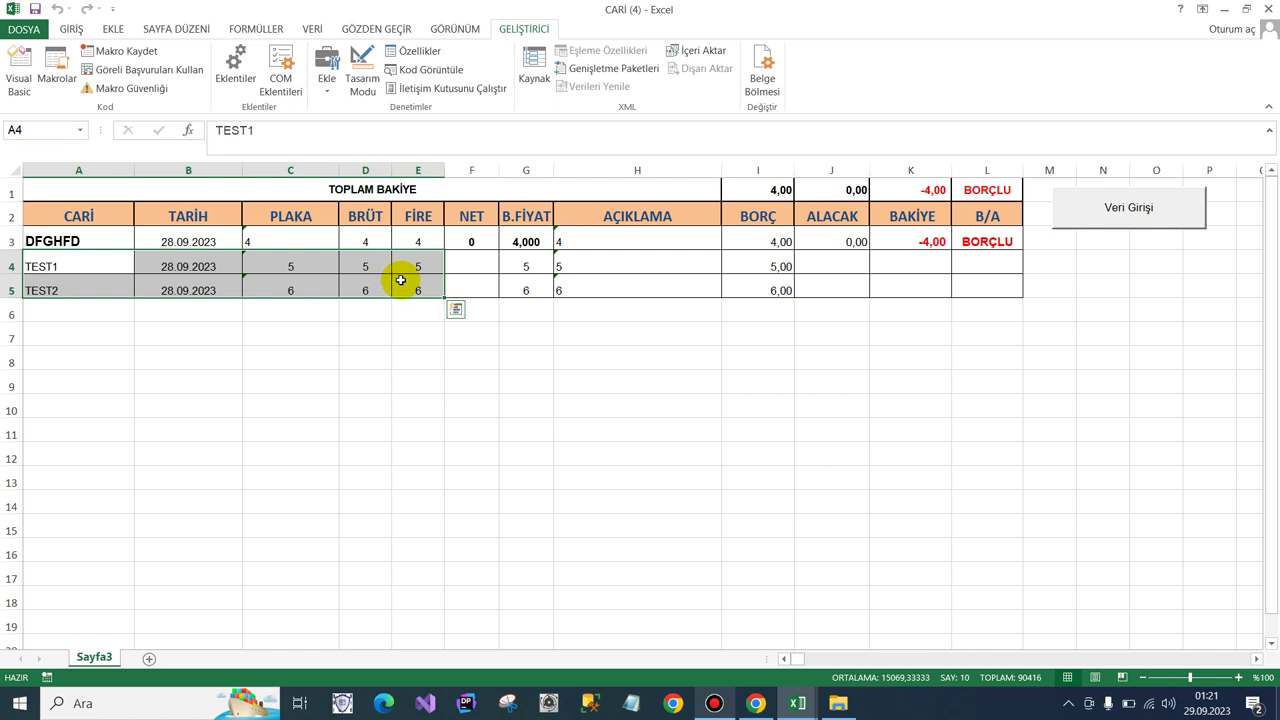
left_click(530, 317)
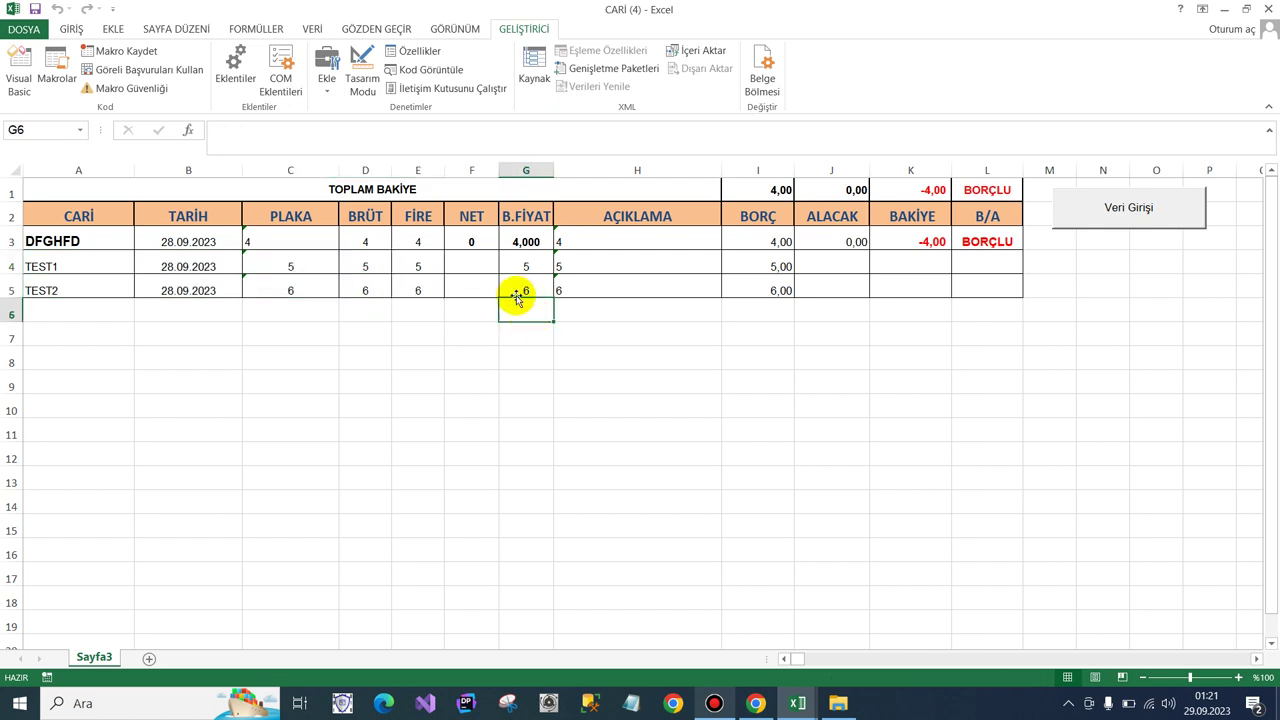
left_click(529, 285)
left_click(530, 266)
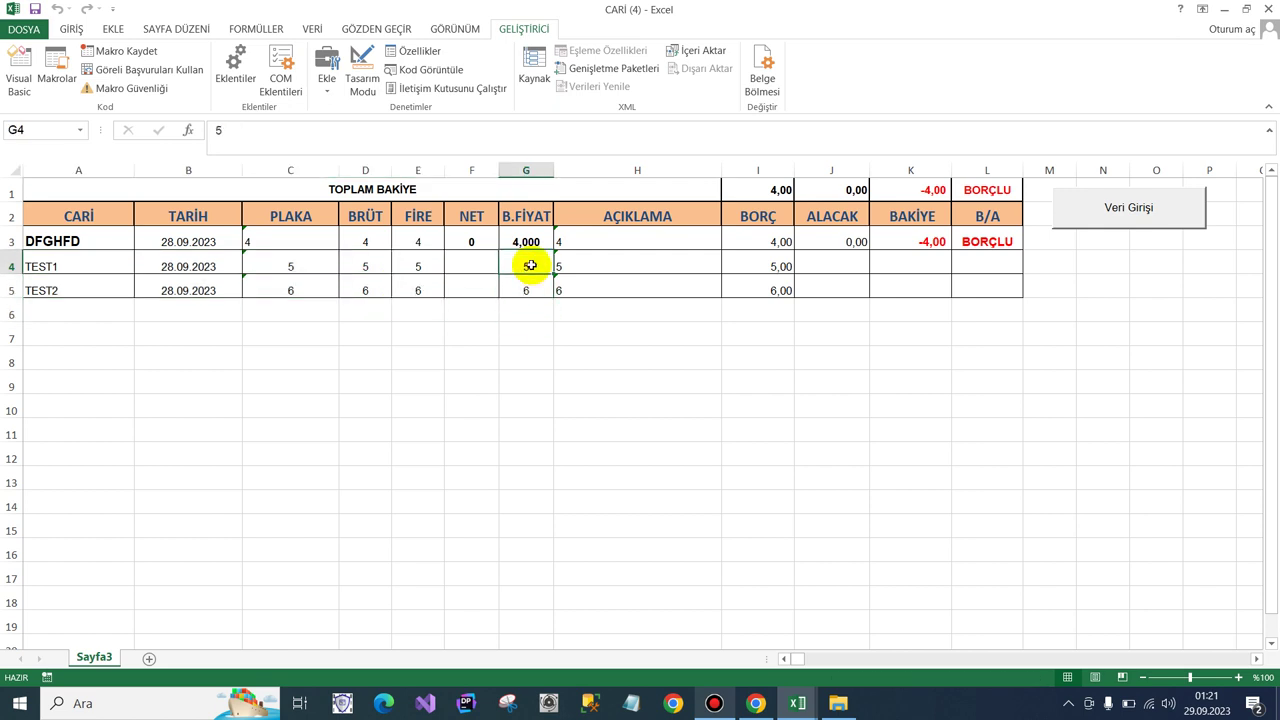
left_click_drag(471, 243, 466, 263)
left_click(476, 276)
left_click(476, 268)
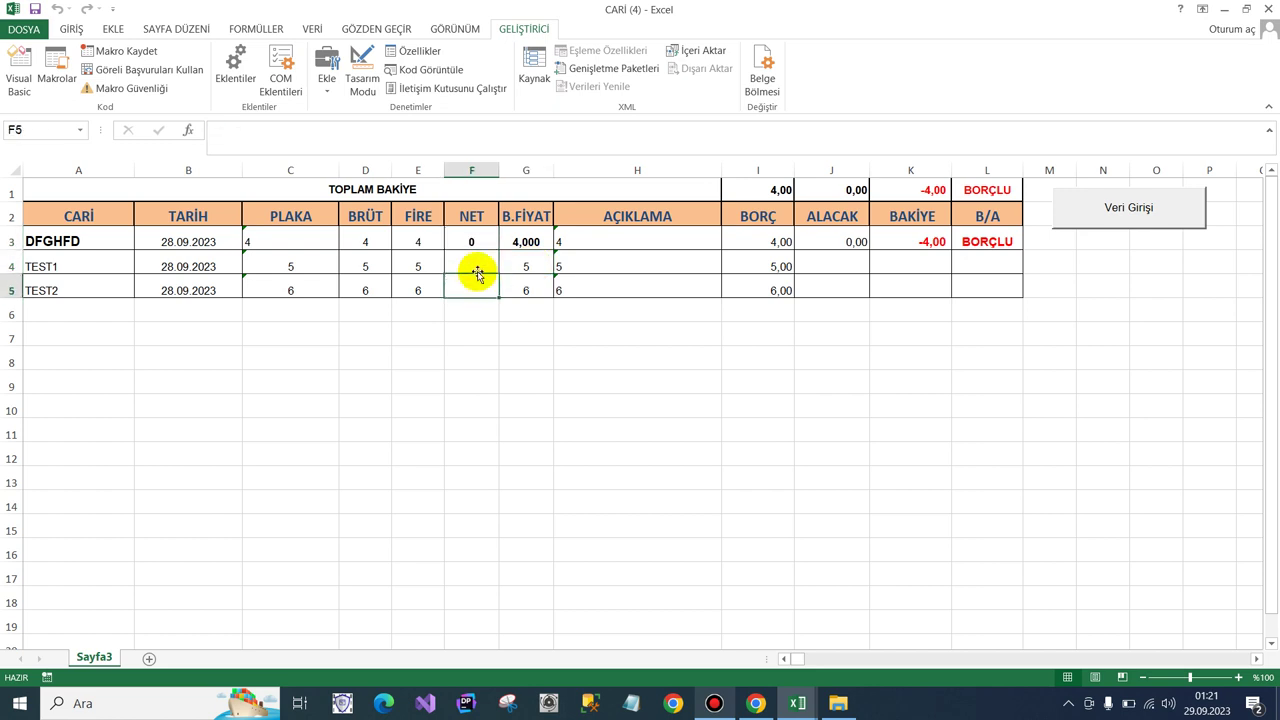
left_click(846, 242)
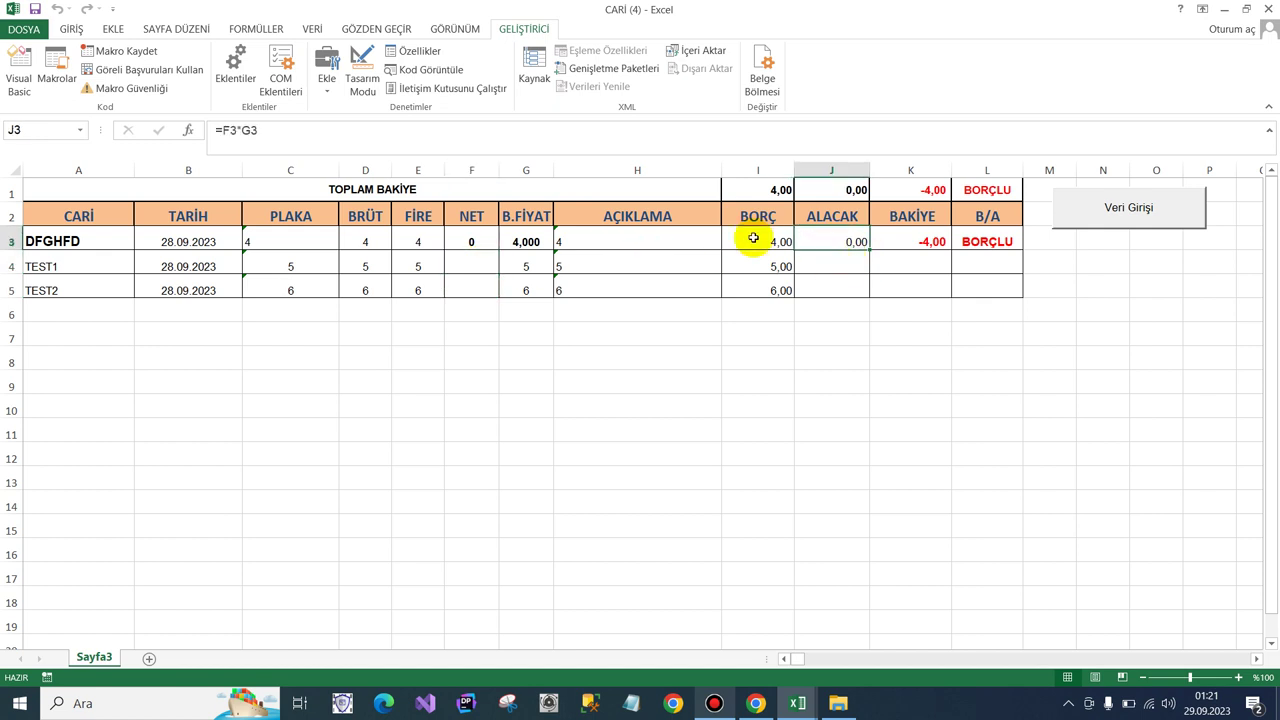
left_click(466, 243)
left_click(440, 242)
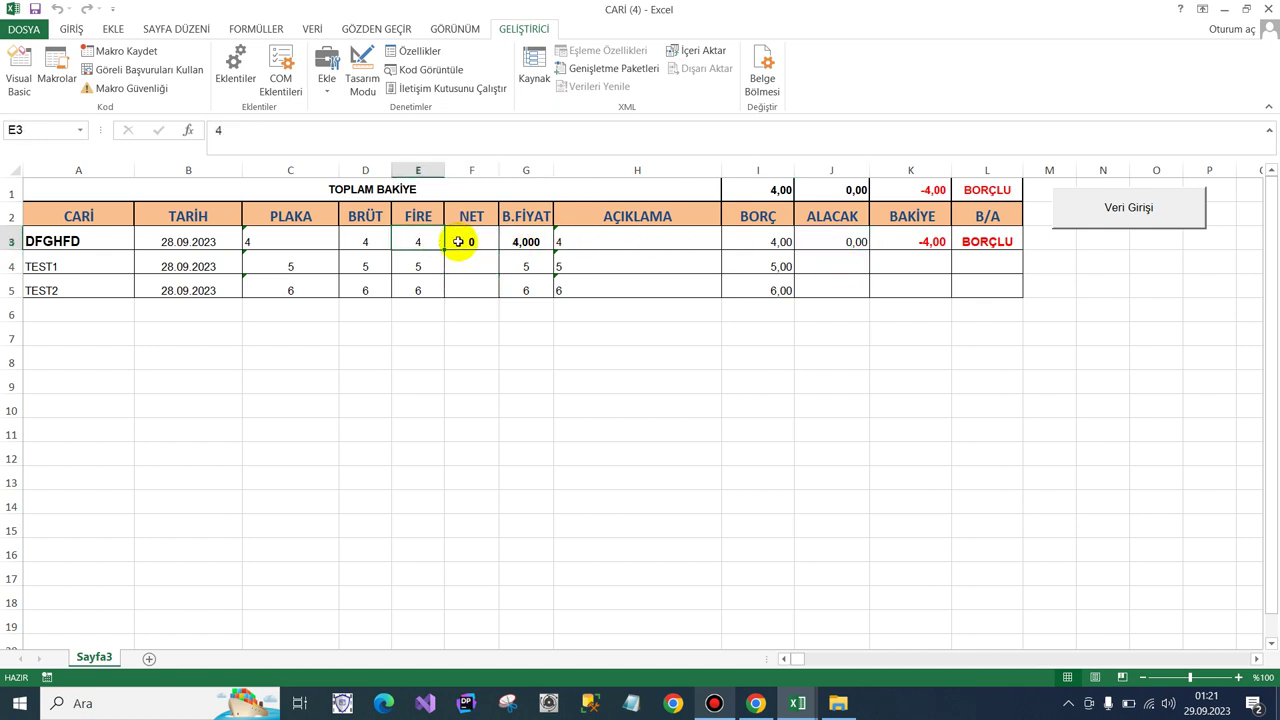
left_click(460, 290)
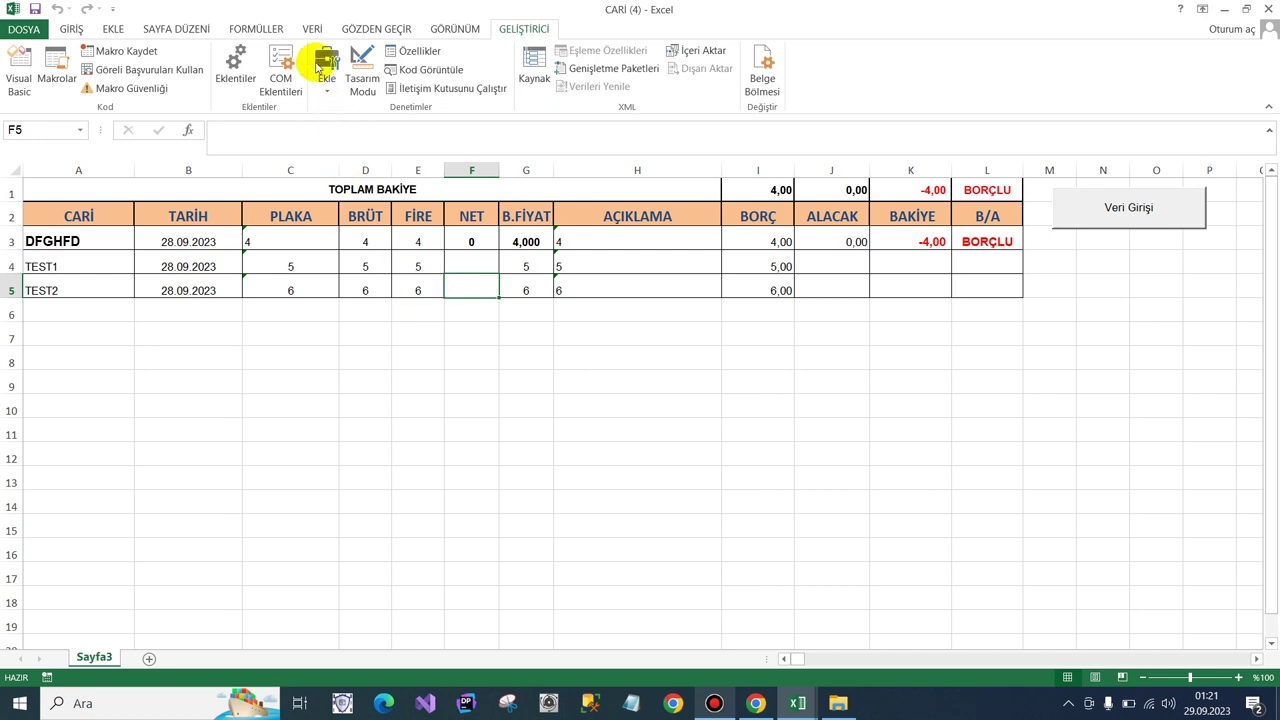
Step: Start recording a new macro and re-enter =D3-E3 in cell F3
left_click(118, 51)
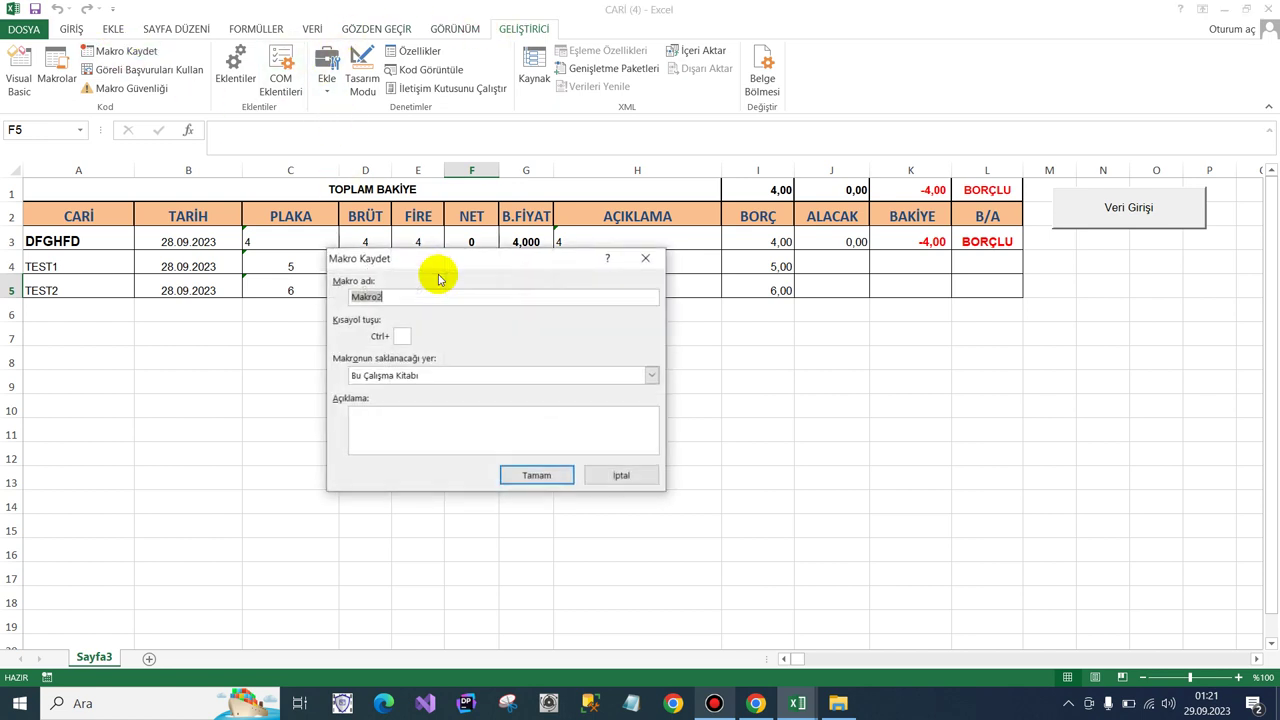
left_click(535, 475)
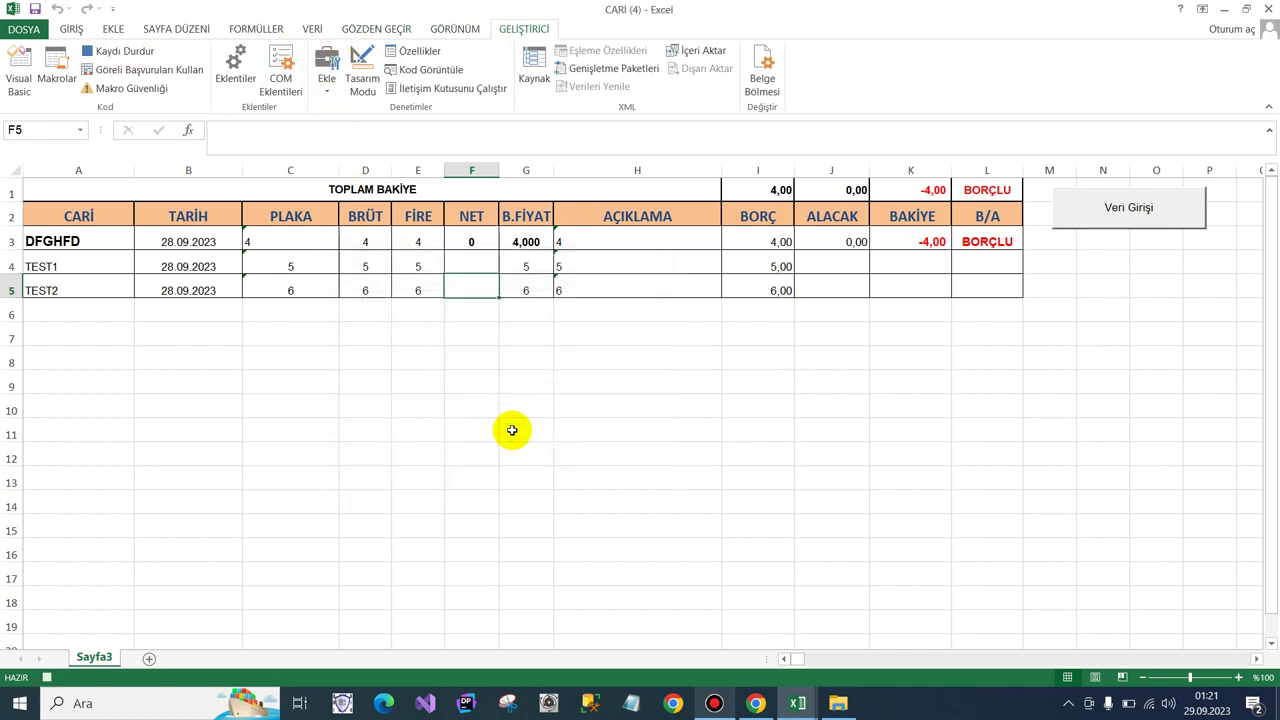
left_click(514, 243)
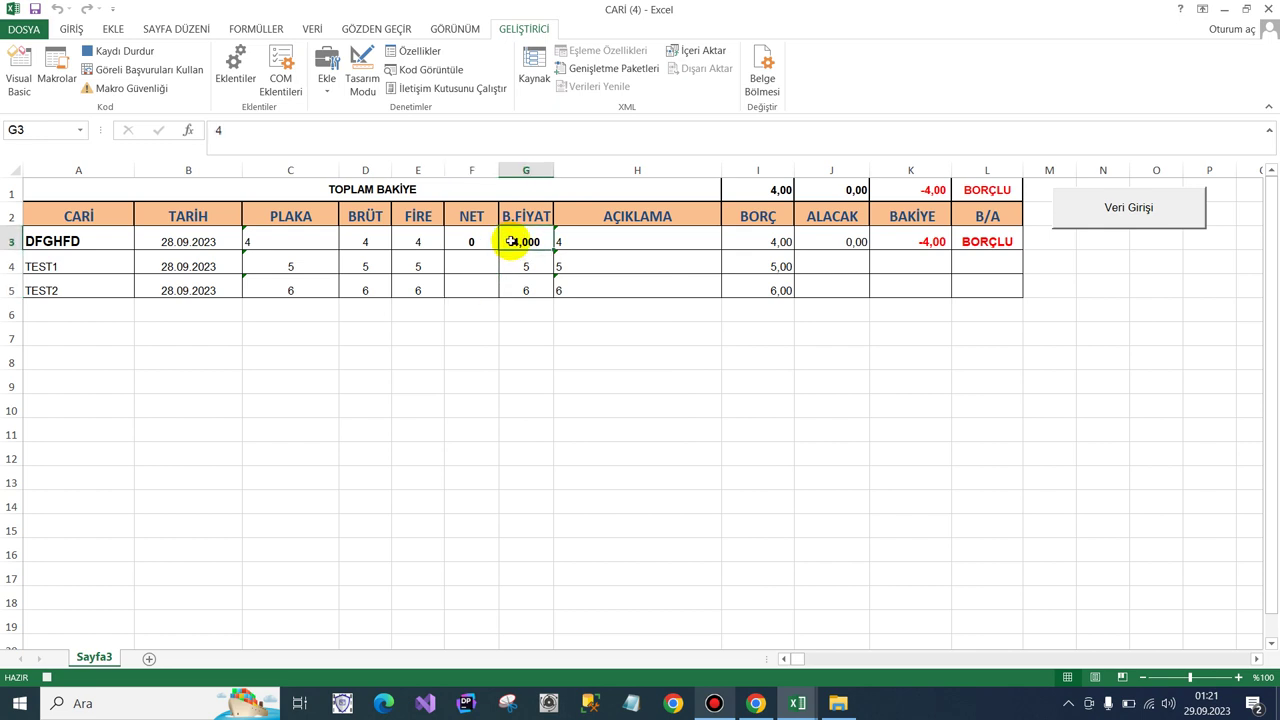
left_click(478, 240)
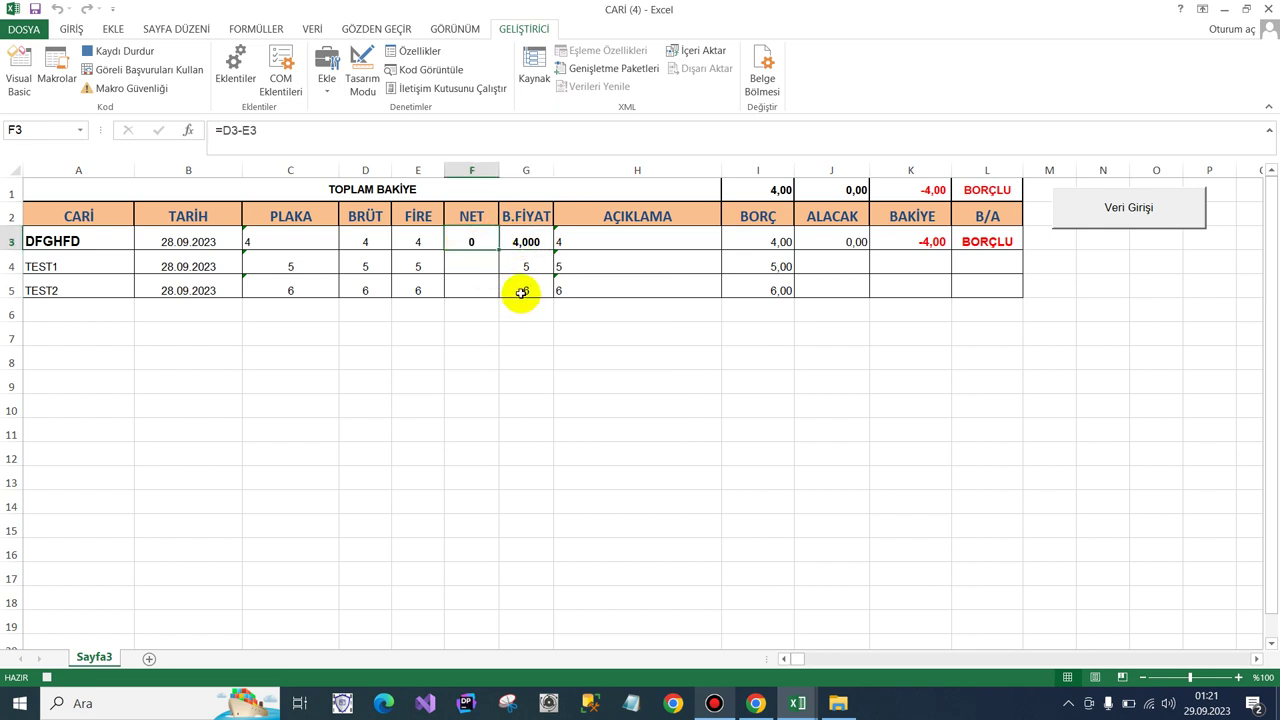
type("=")
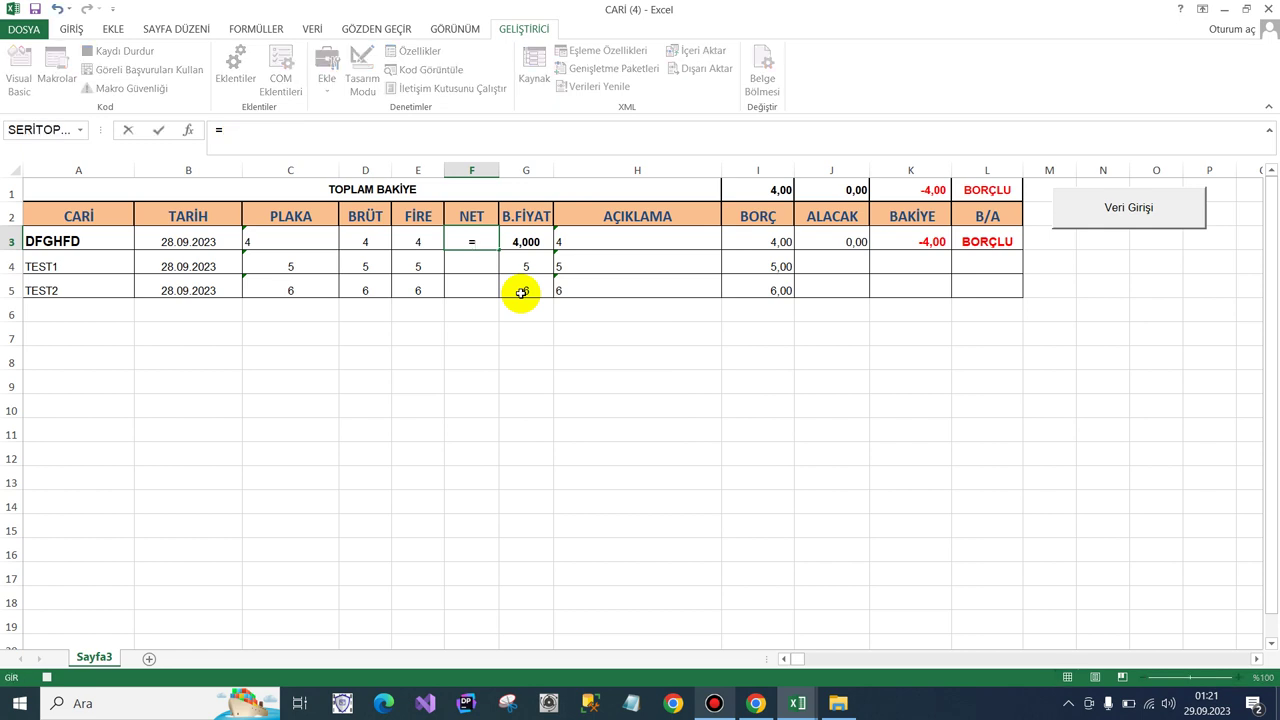
left_click(371, 239)
type("-")
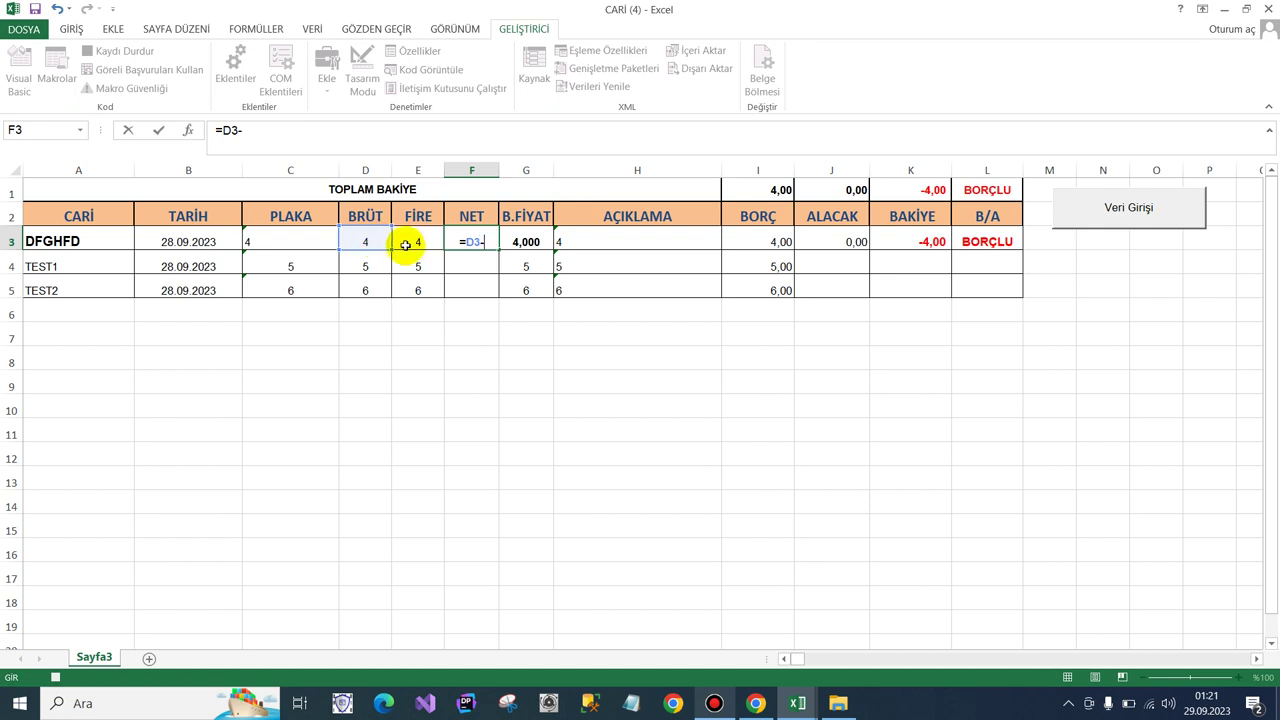
left_click(416, 240)
key("Return")
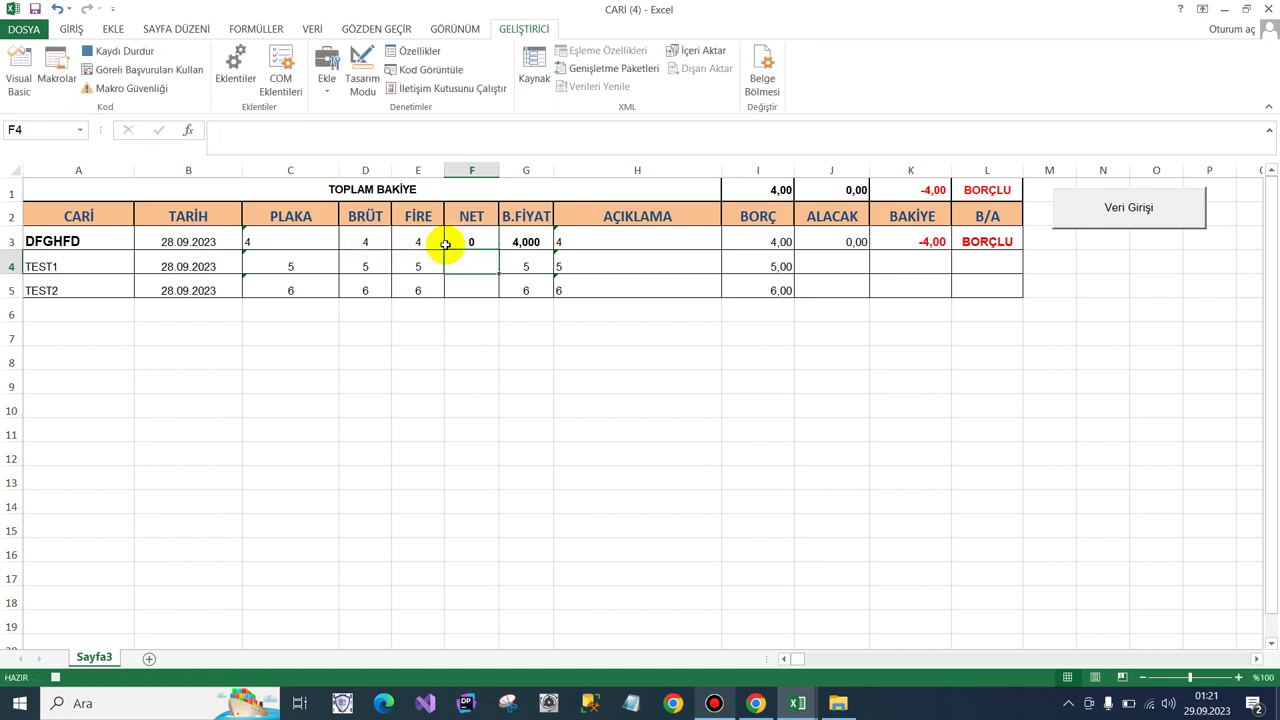
Step: Re-enter the ALACAK formula =F3*G3 in cell J3
left_click(835, 243)
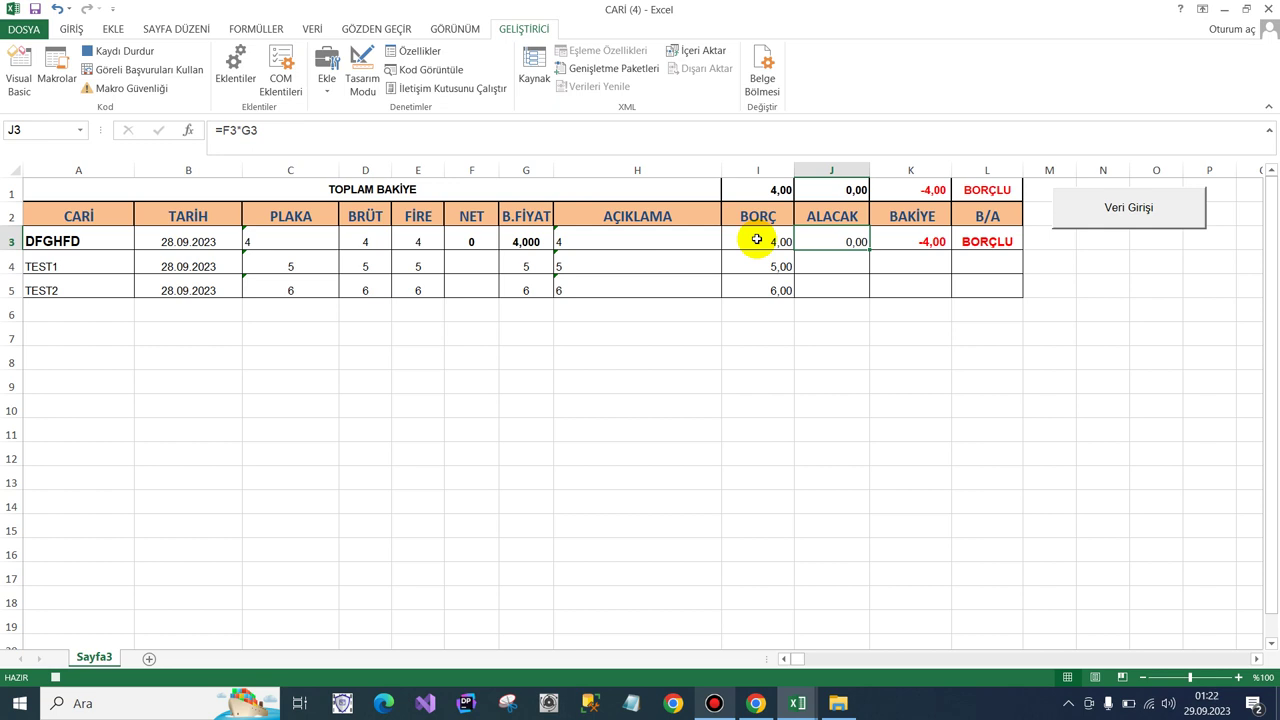
type("=")
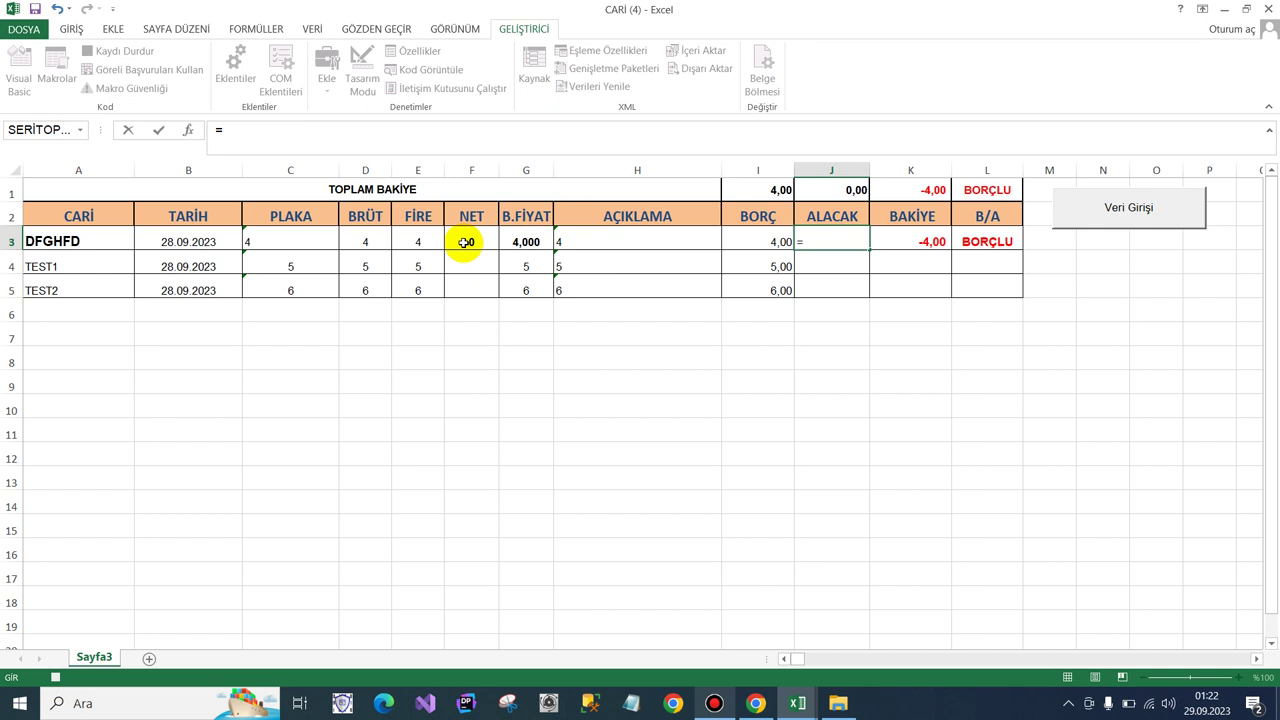
left_click(466, 242)
type("*")
left_click(524, 242)
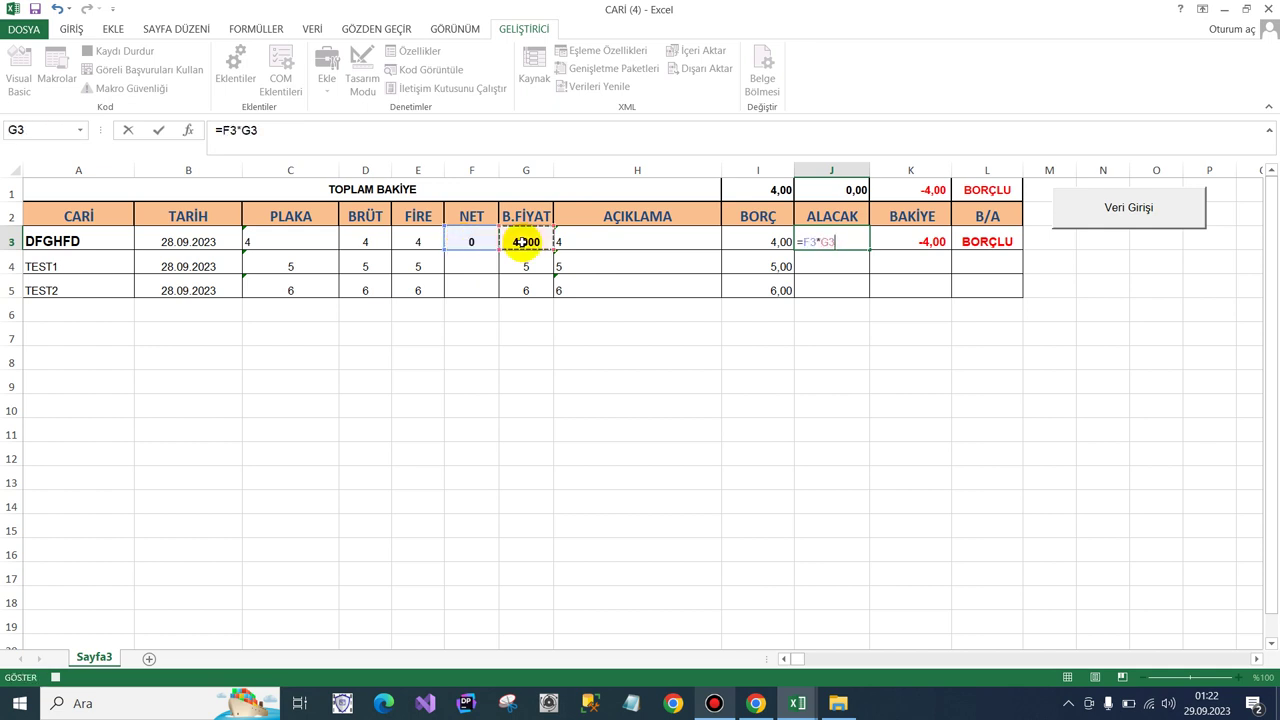
key("Return")
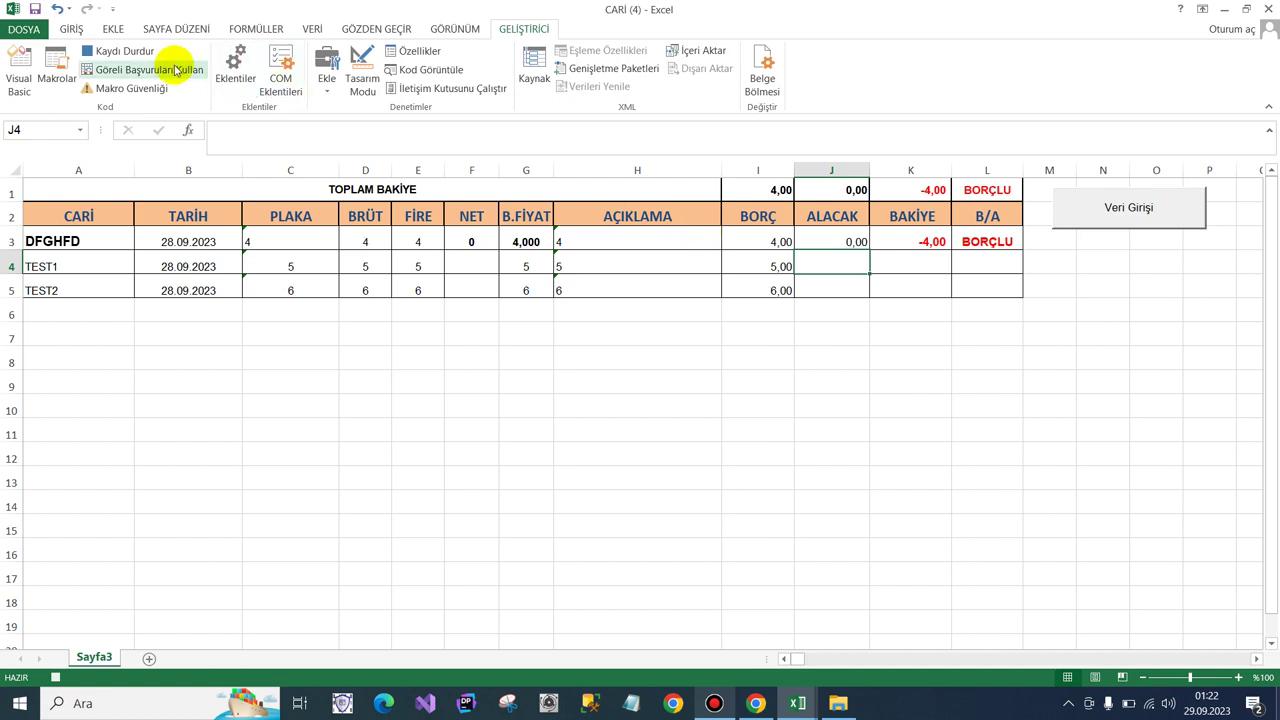
Step: Stop recording, cut Makro2's recorded formula lines from Module1, and show the UserForm1 design
left_click(138, 56)
left_click(20, 75)
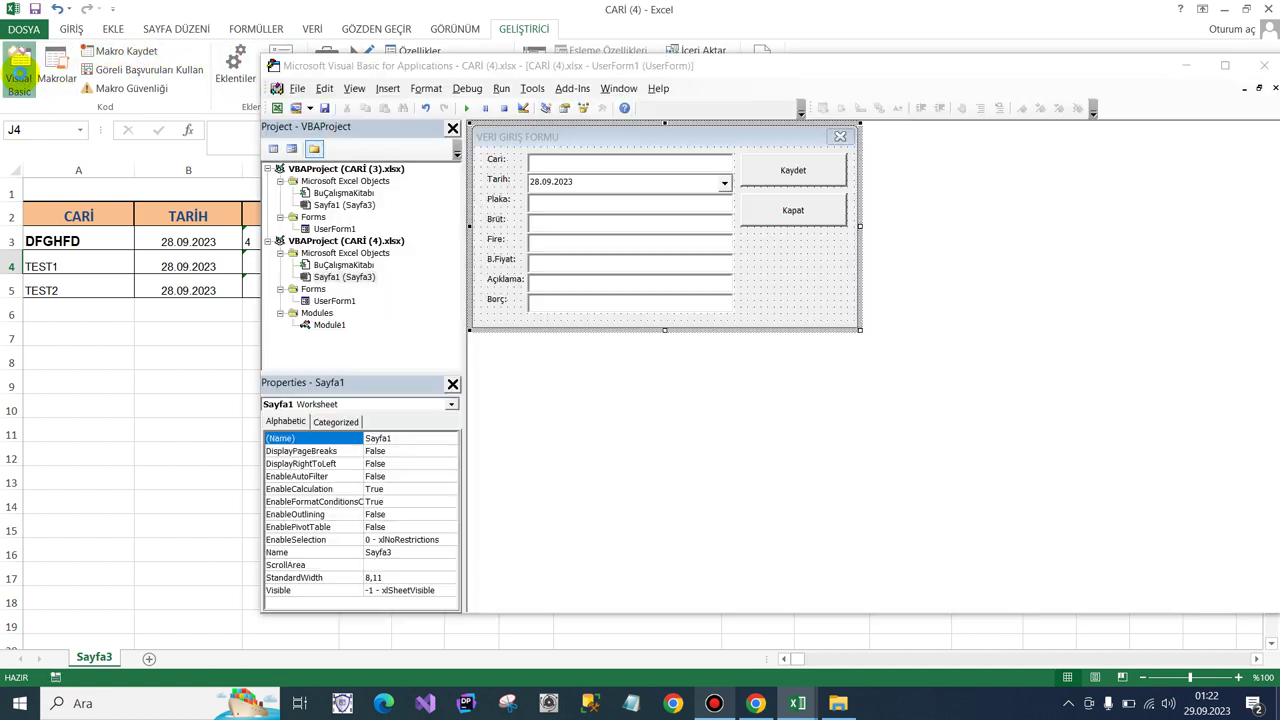
double_click(329, 324)
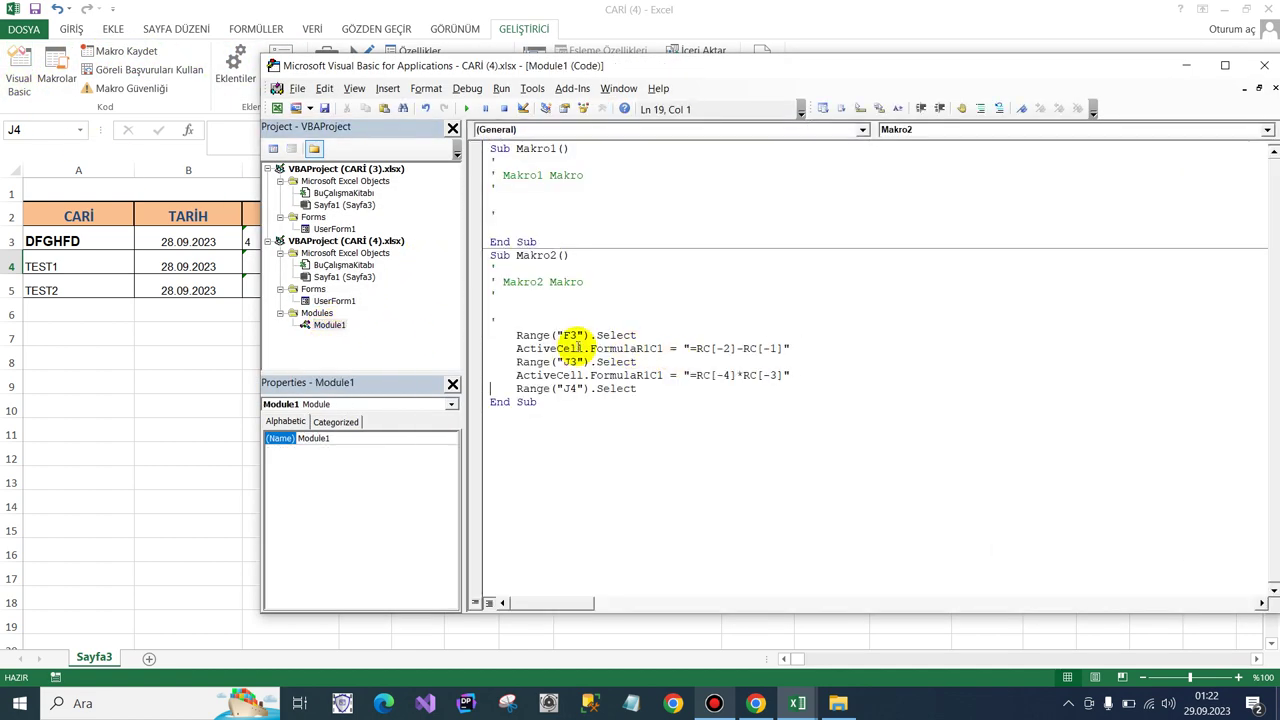
left_click_drag(492, 332, 792, 388)
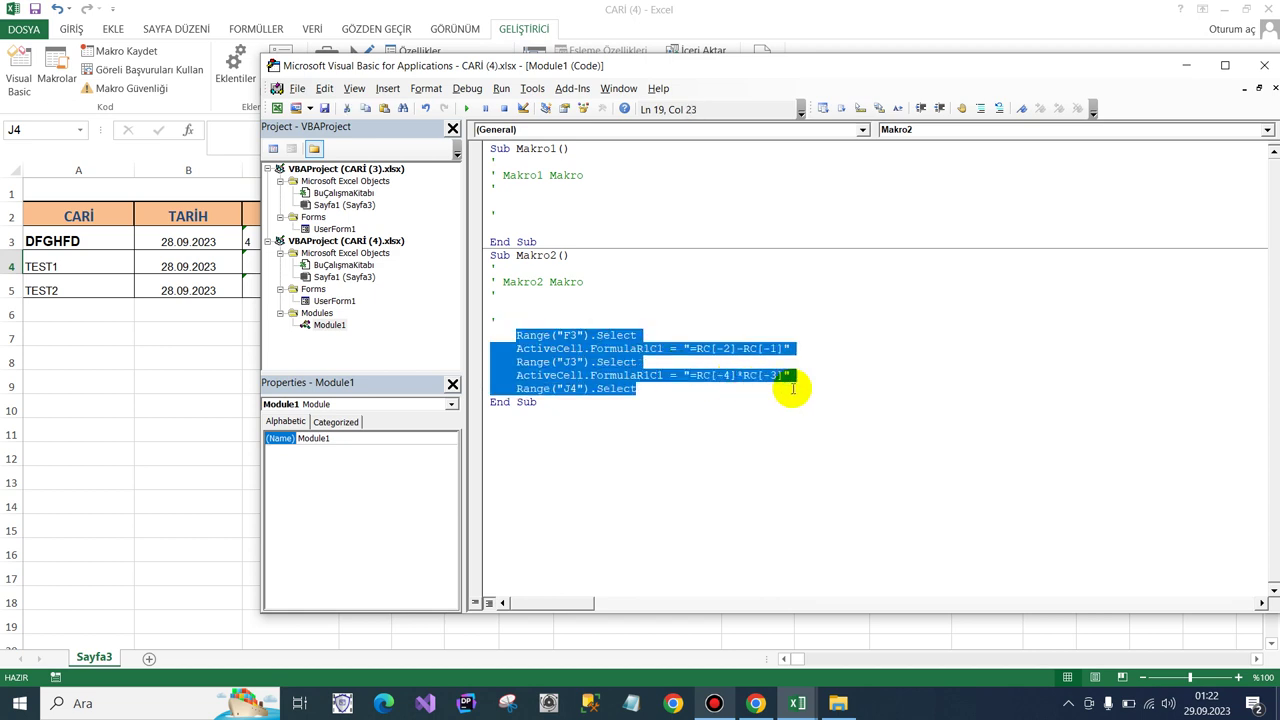
key("Delete")
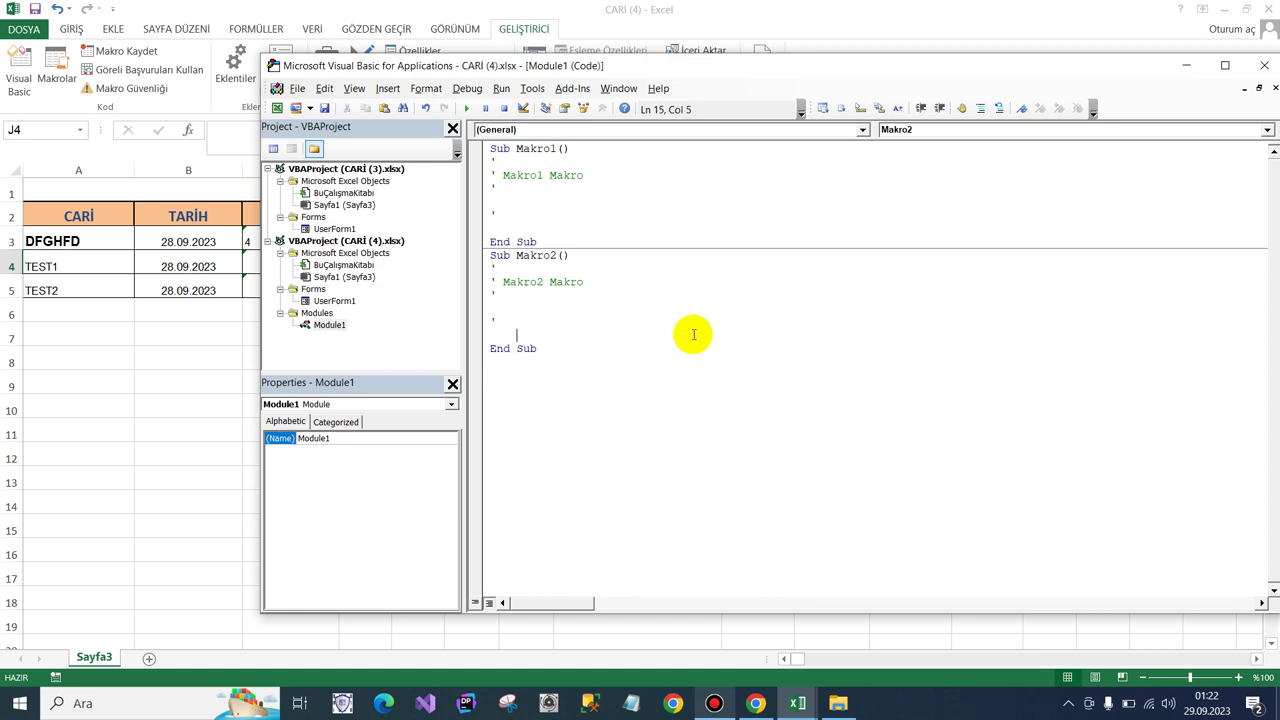
double_click(334, 300)
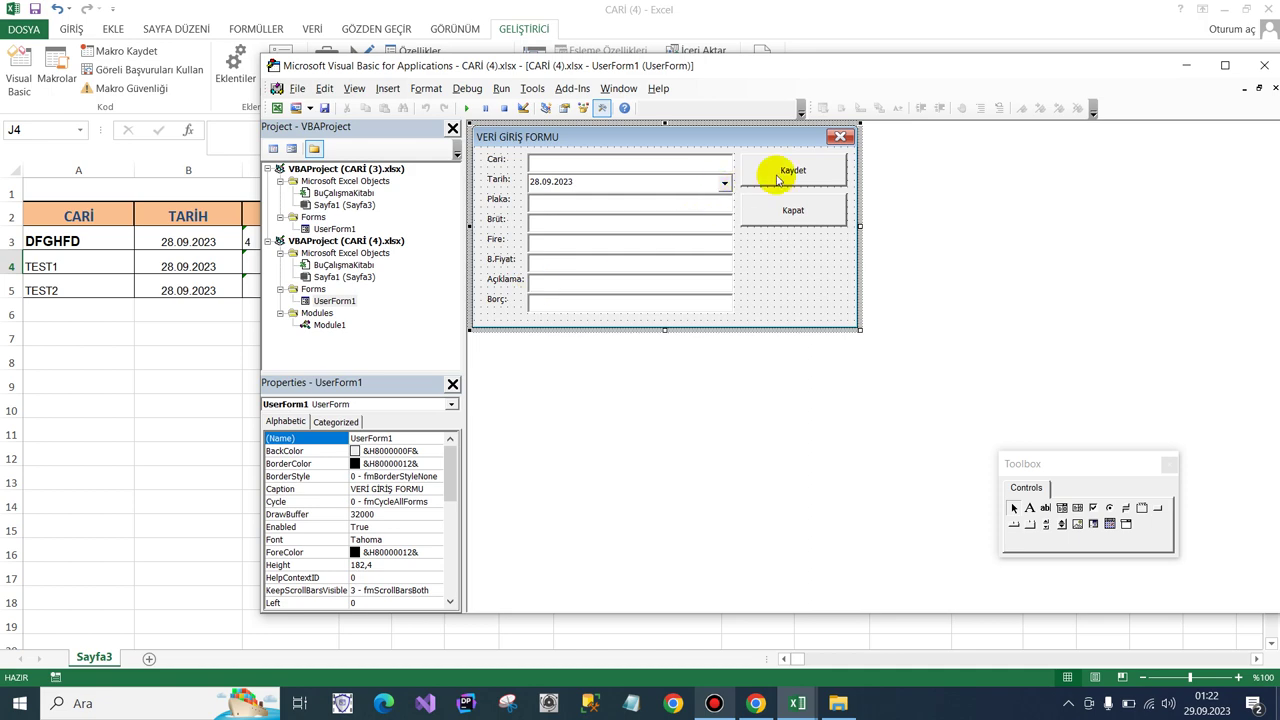
Step: Paste the recorded formula lines into the Kaydet button's code before Unload Me
double_click(790, 171)
scroll(598, 300, "down", 10)
scroll(598, 300, "down", 4)
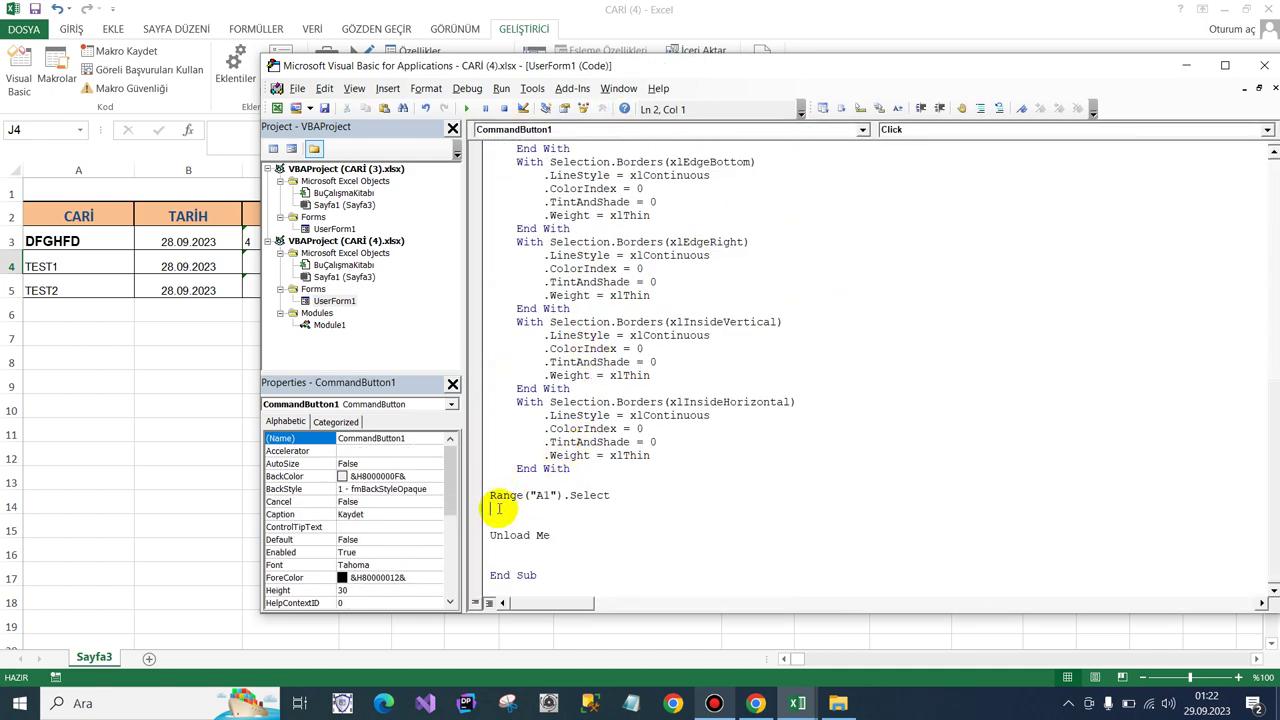
left_click(565, 508)
key("Return")
key("Return")
key("Return")
key("Return")
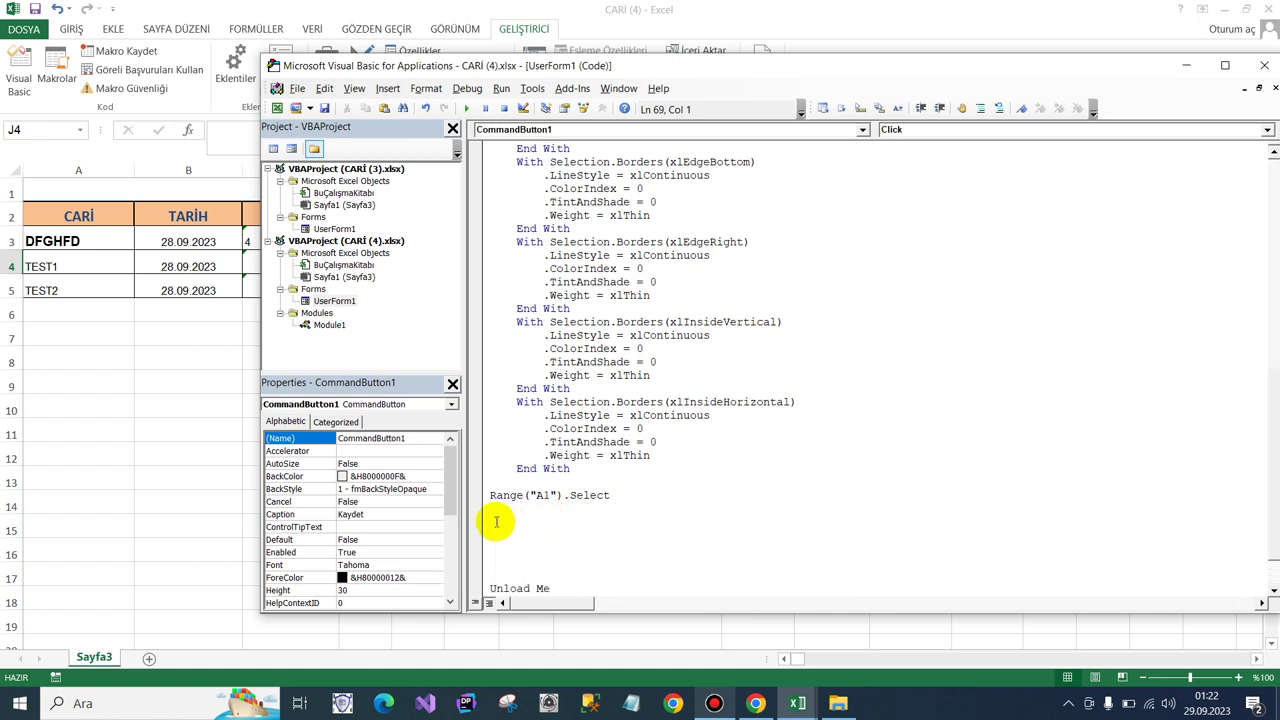
type("Range(\"F3\").Select     ActiveCell.FormulaR1C1 = \"=RC[-2]-RC[-1]\"     Range(\"J3\").Select     ActiveCell.FormulaR1C1 = \"=RC[-4]*RC[-3]\"     Range(\"J4\").Select")
scroll(543, 500, "down", 3)
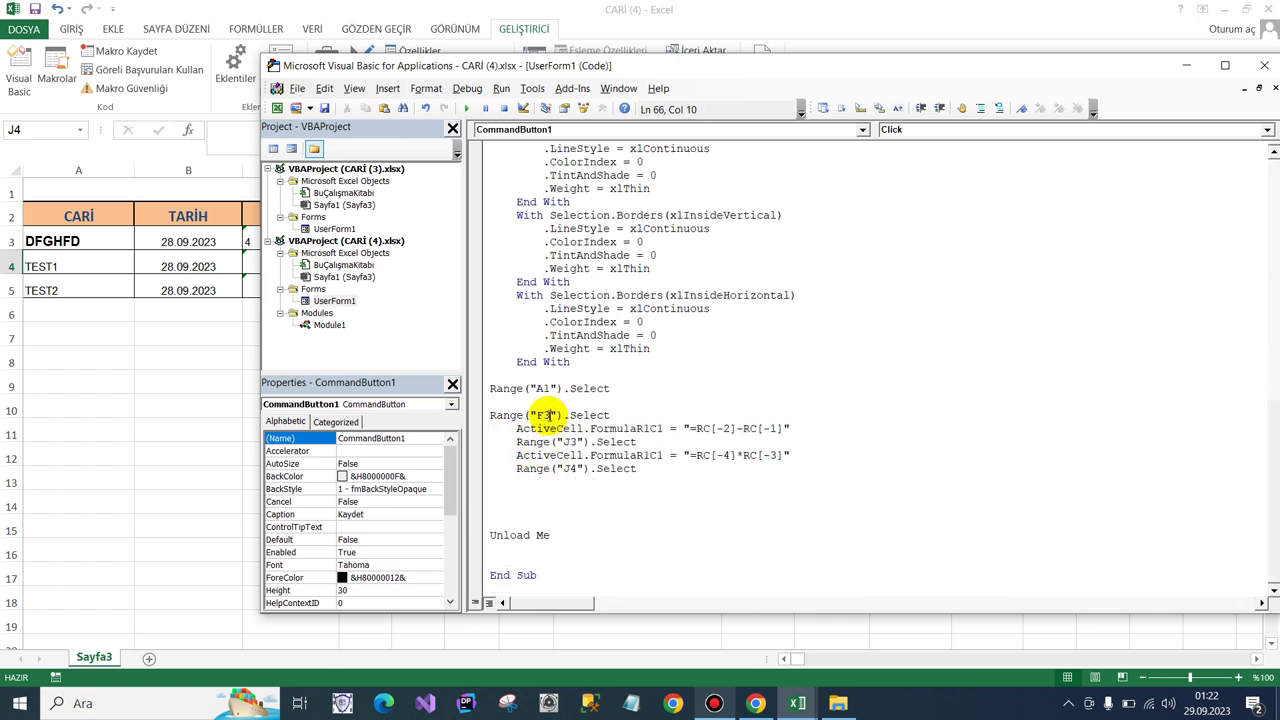
Step: Change the F3, J3 and J4 references to "F" & x and "J" & x
key("BackSpace")
key("shift+Down")
key("Right")
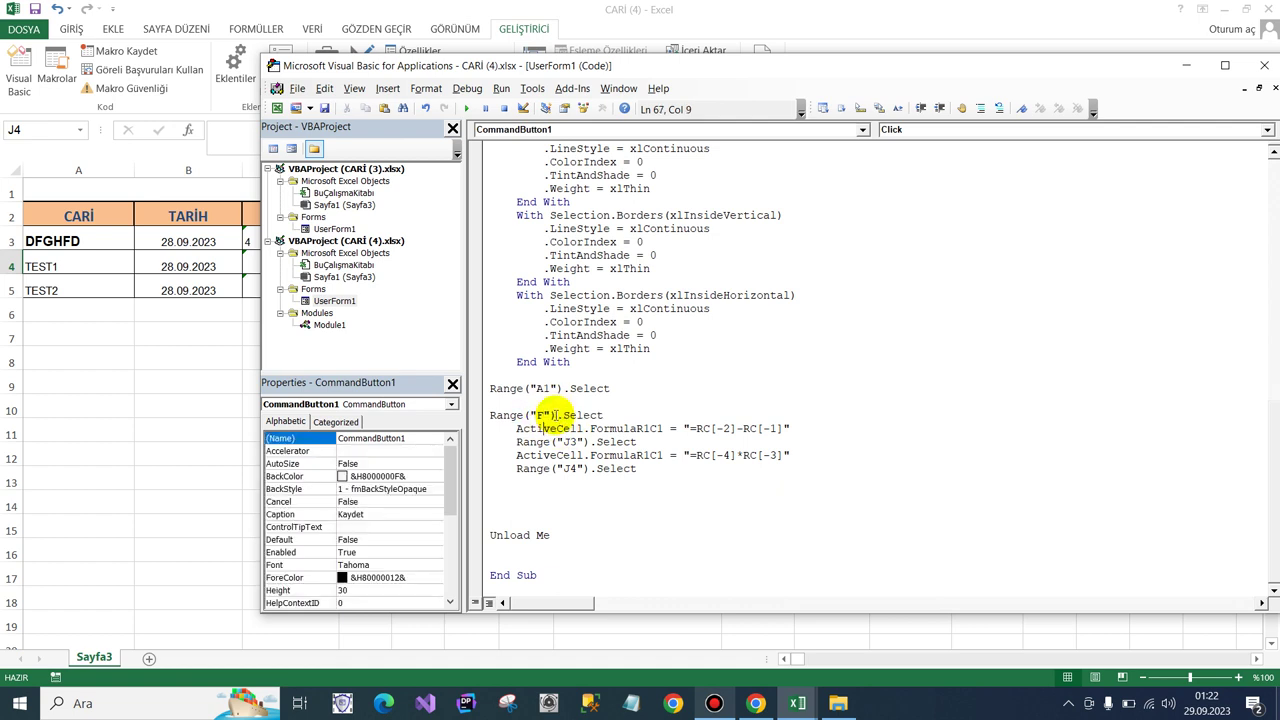
left_click(553, 415)
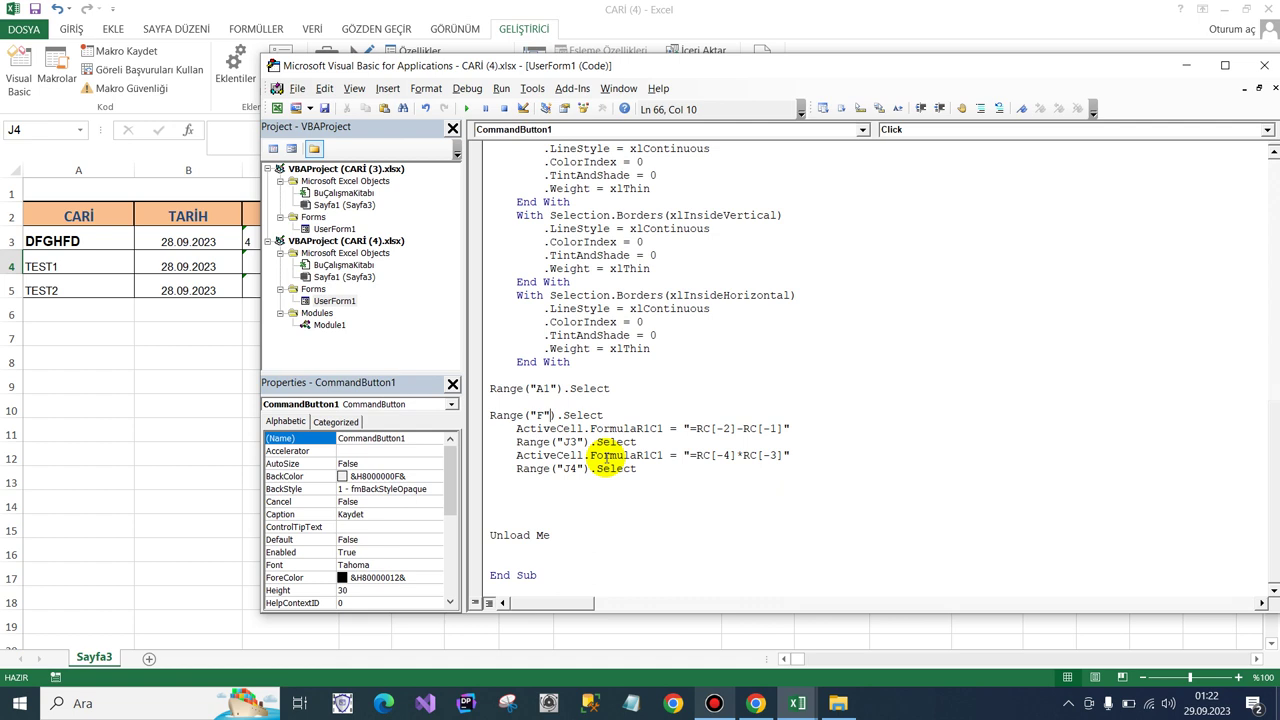
type("&X")
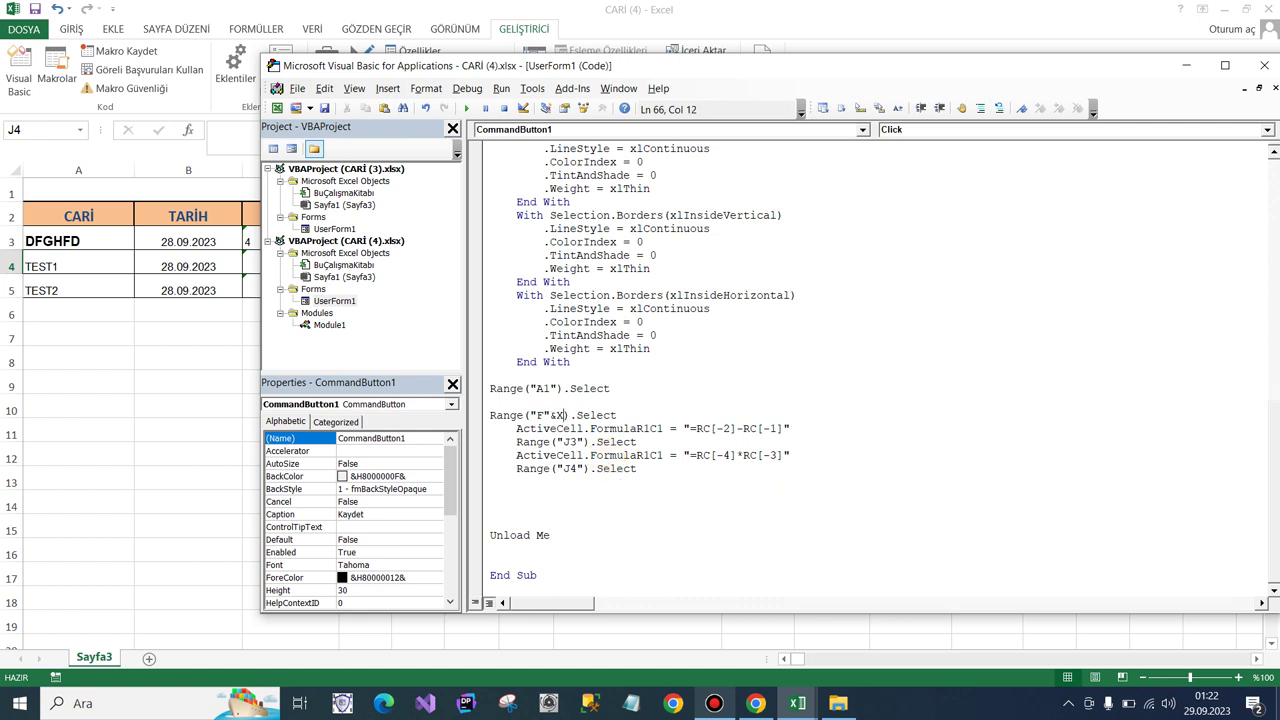
left_click(570, 441)
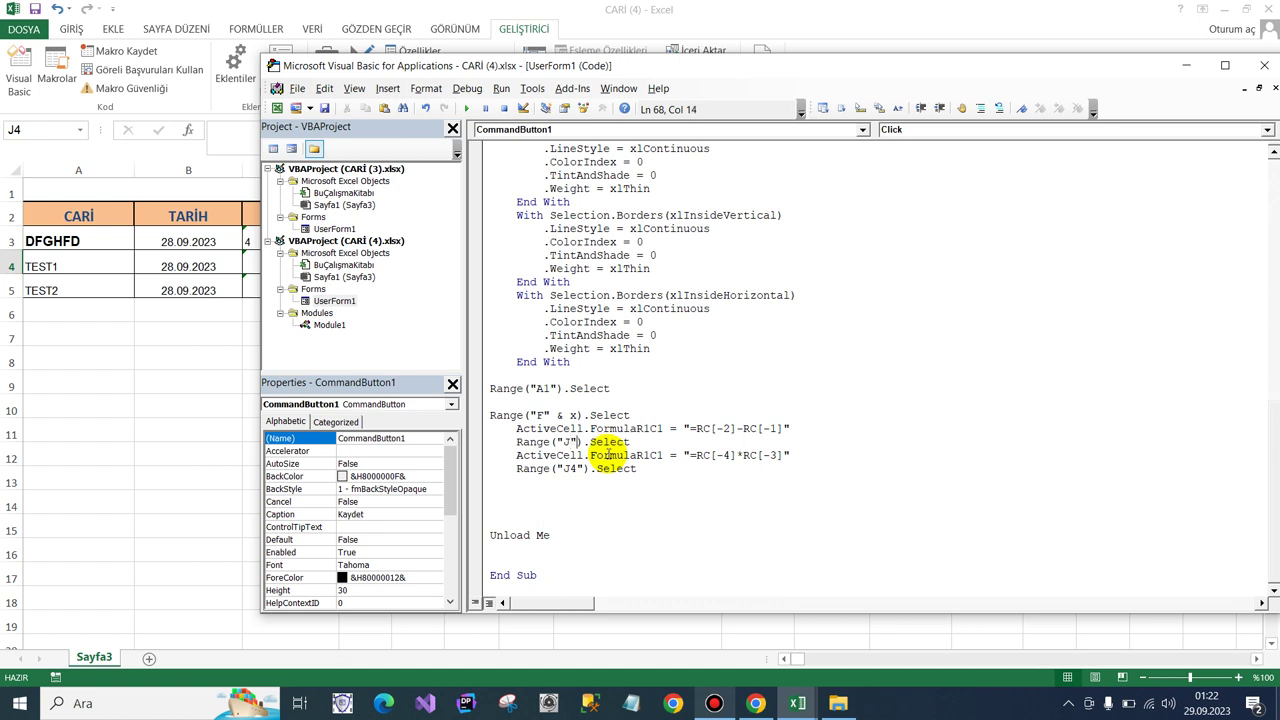
type("&X")
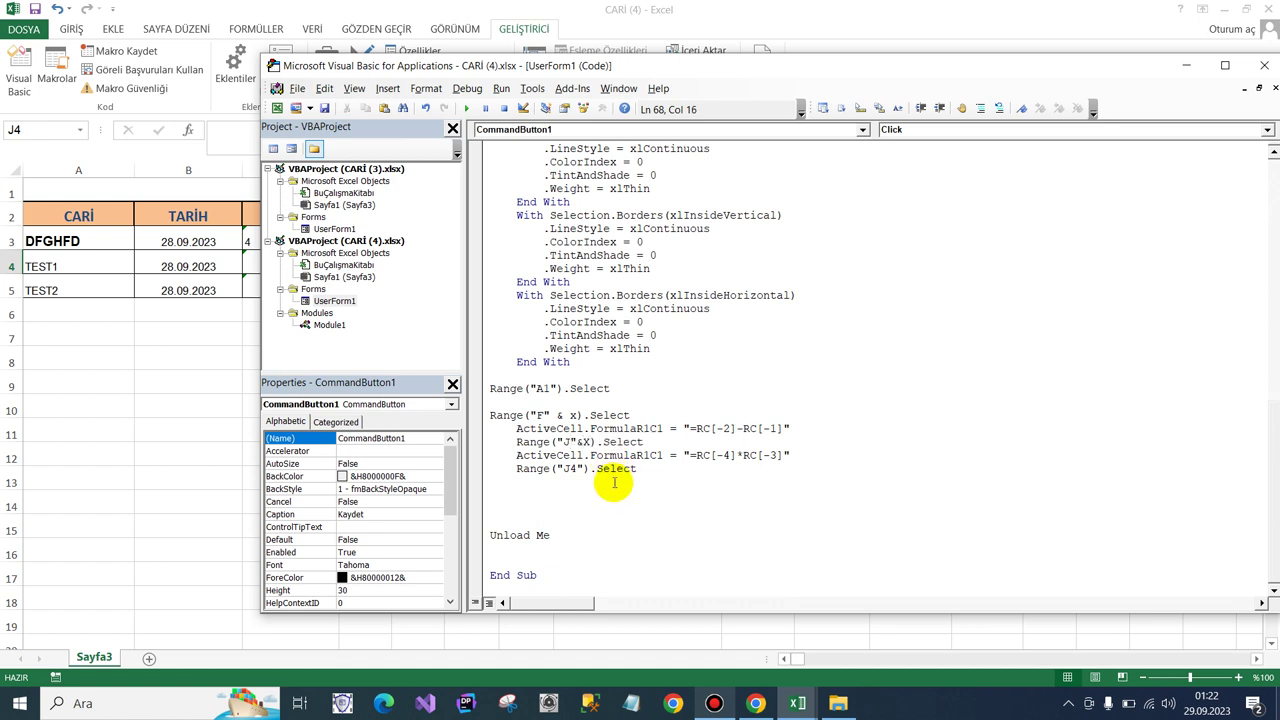
left_click(577, 469)
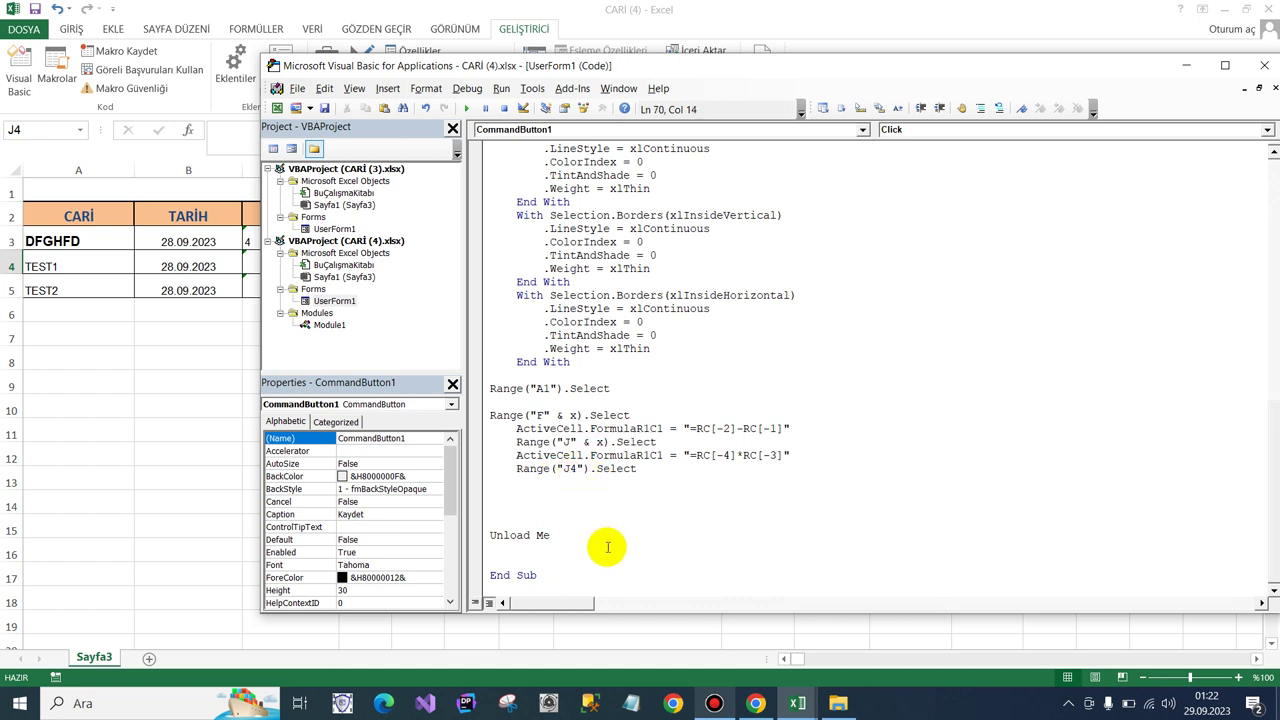
key("BackSpace")
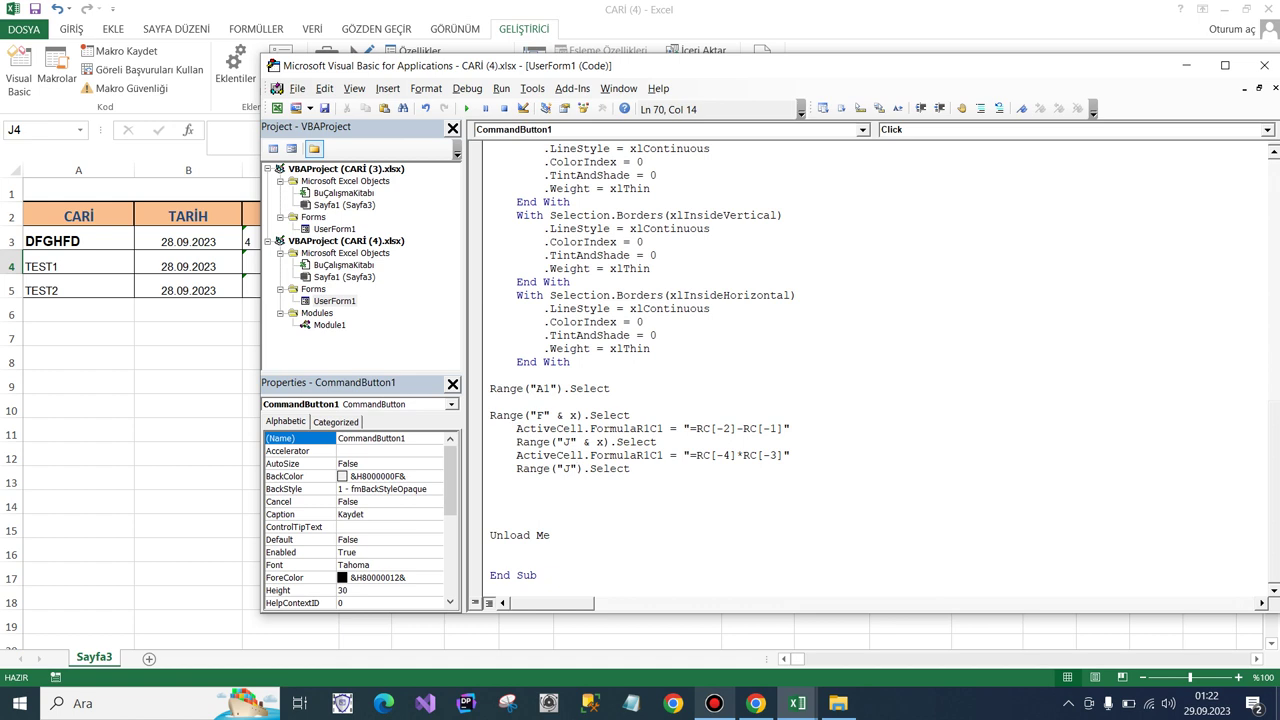
type("& x")
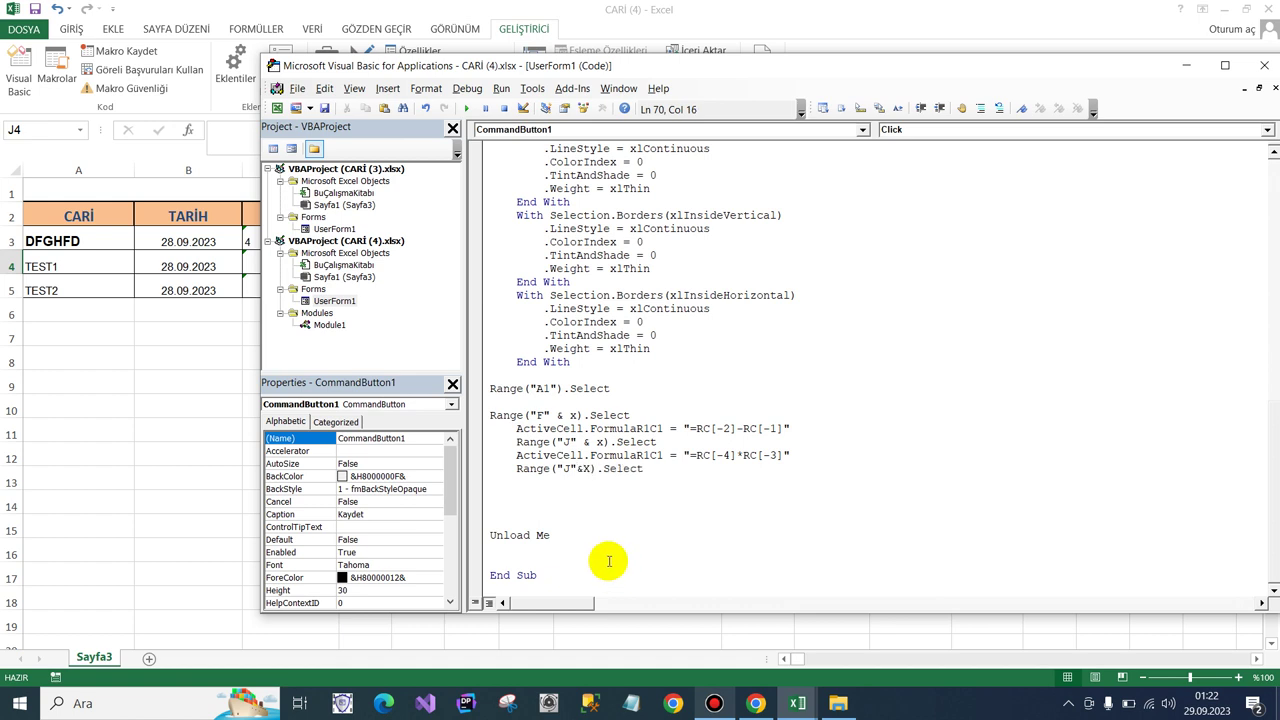
left_click(580, 500)
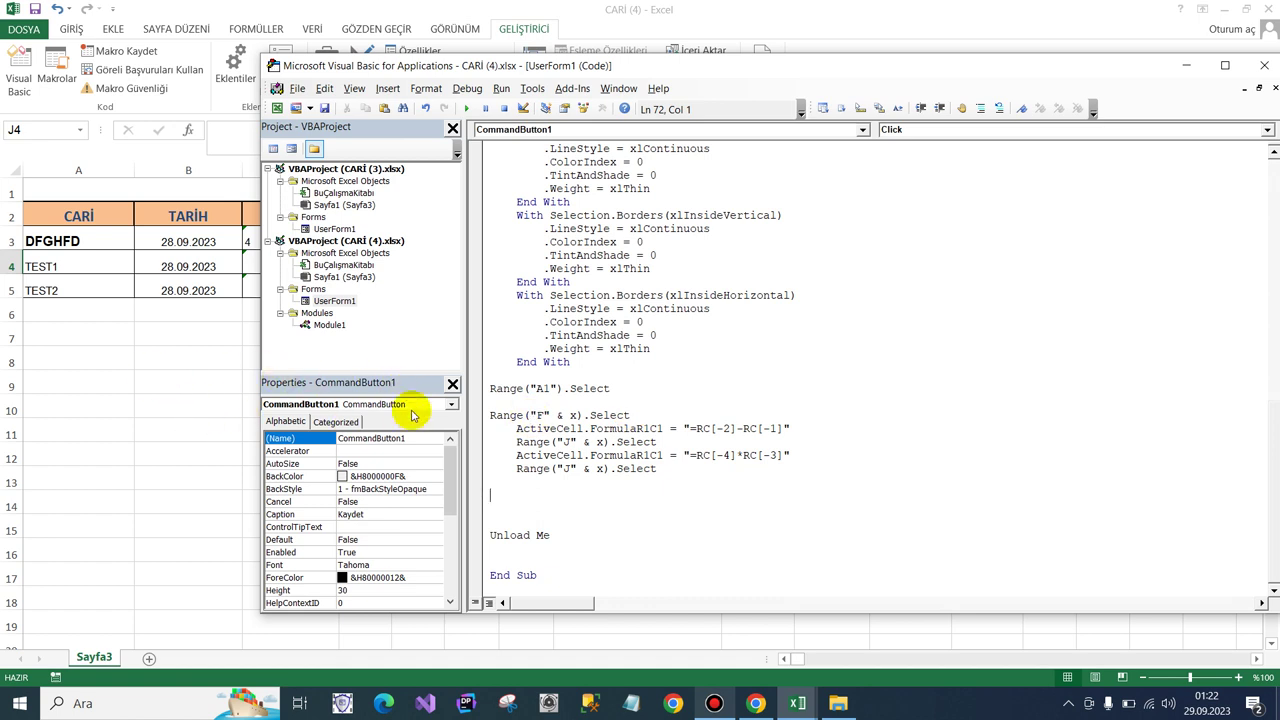
Step: Move the Range("A1").Select line below the formula lines and return to the worksheet
left_click(480, 388)
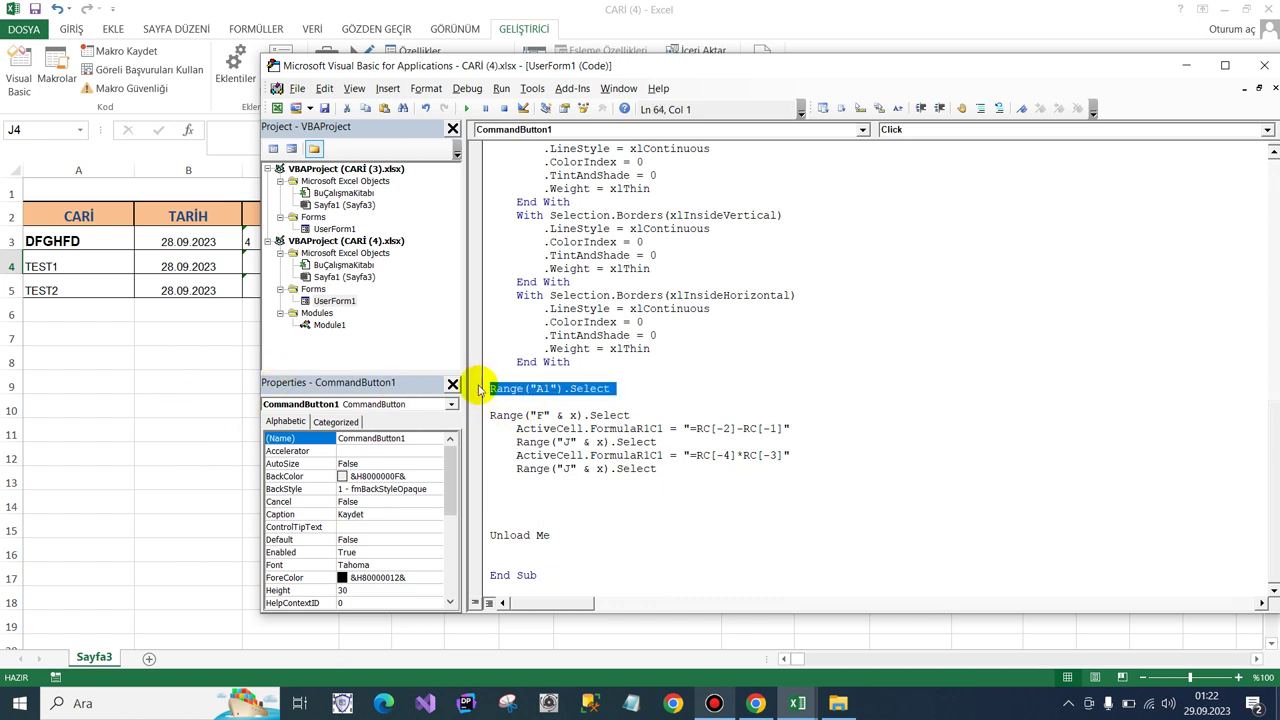
key("ctrl+x")
left_click(492, 508)
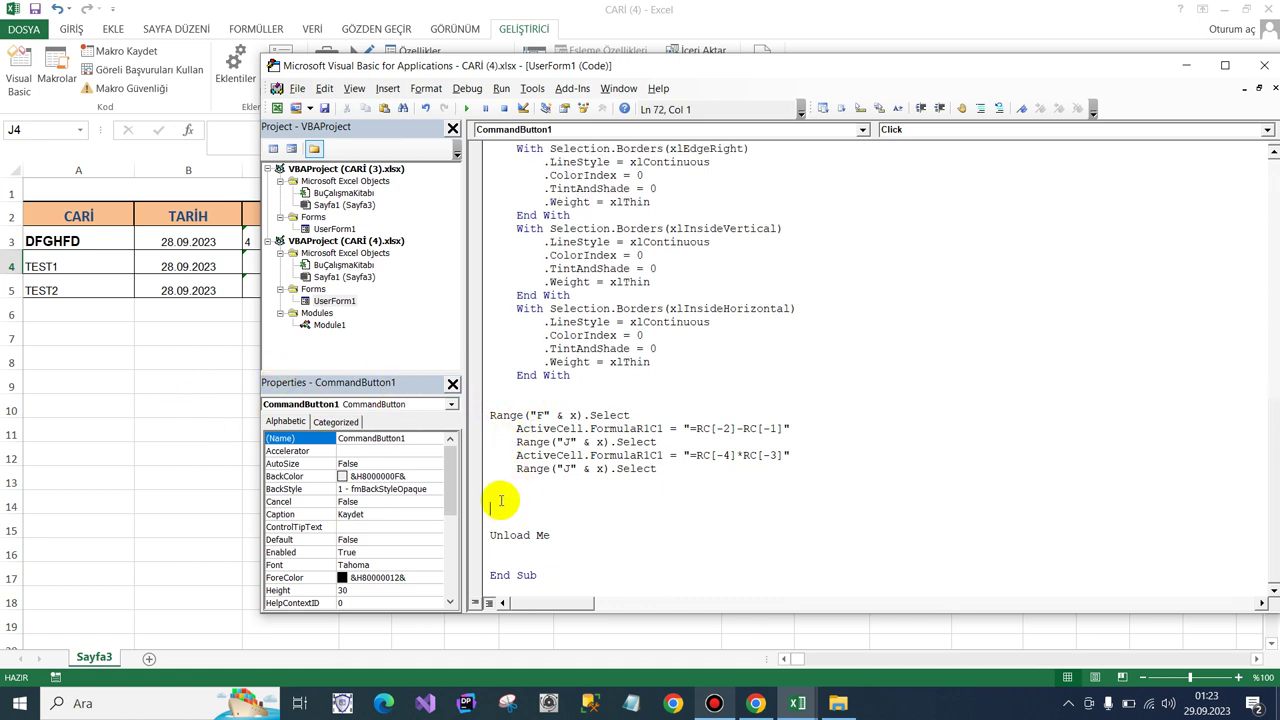
key("ctrl+v")
left_click(142, 362)
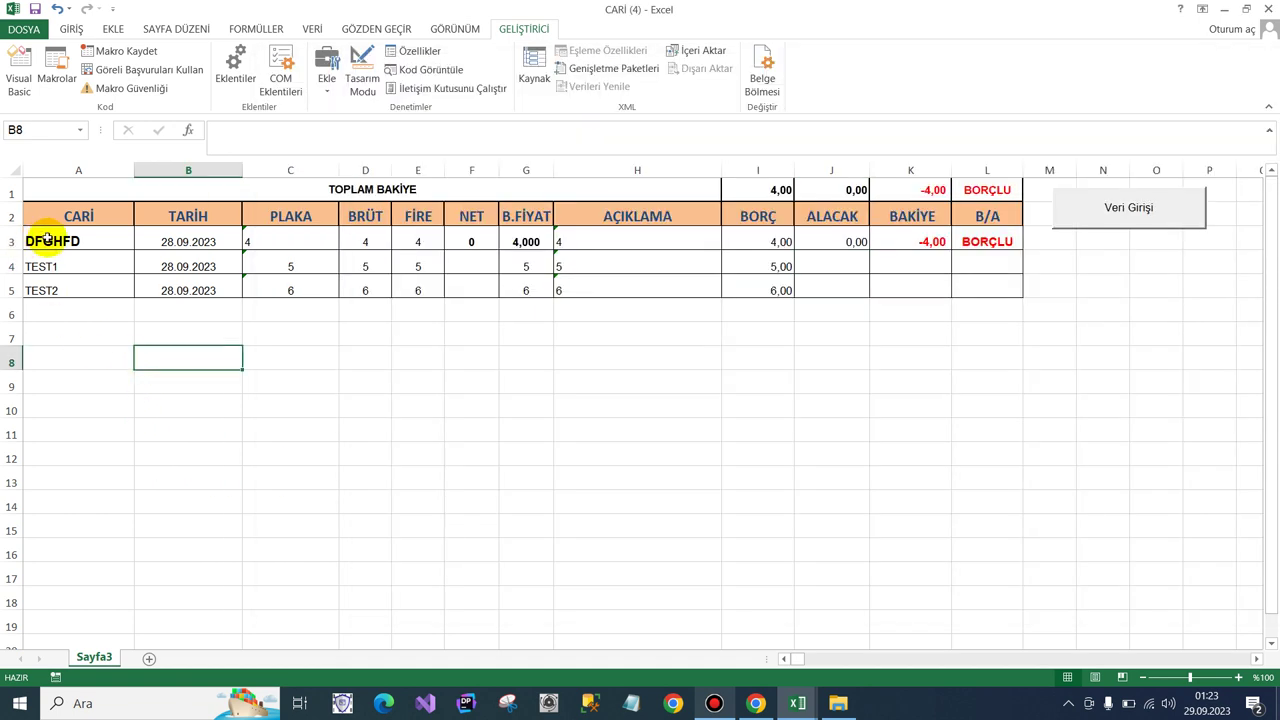
Step: Inspect the B/A formula in L3 and the balance formula in K3
left_click_drag(47, 240, 782, 292)
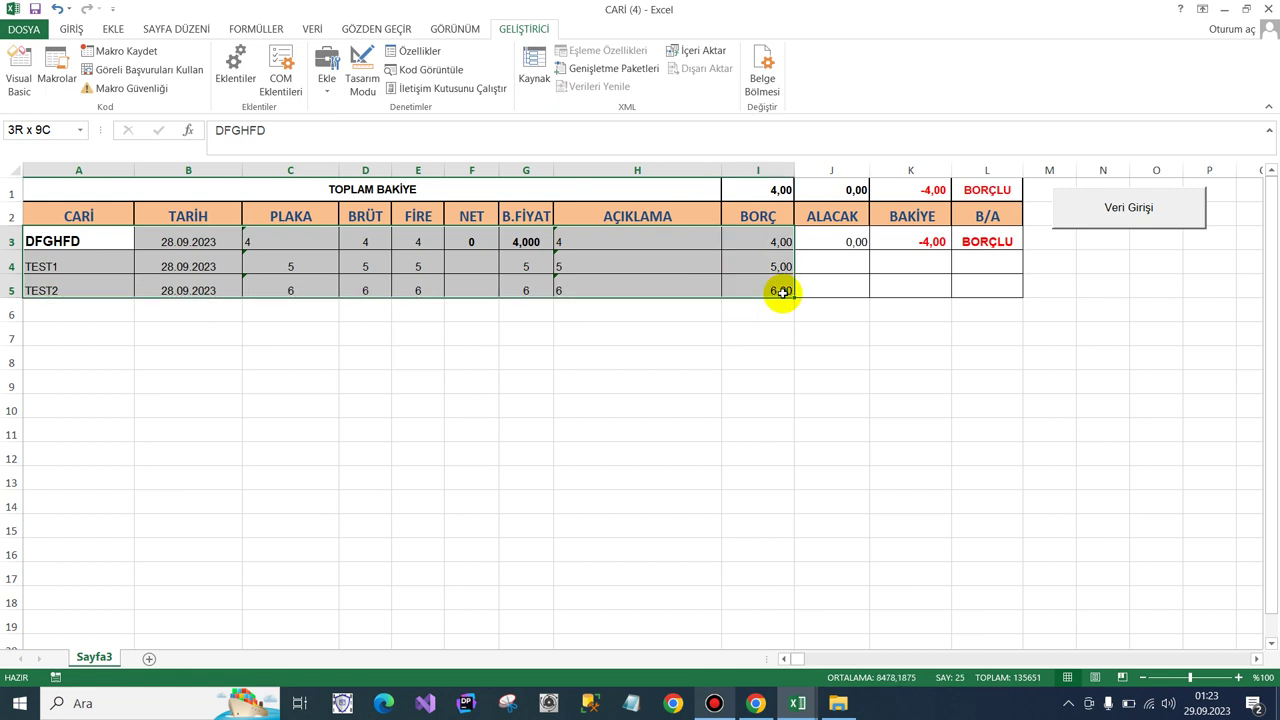
left_click(975, 243)
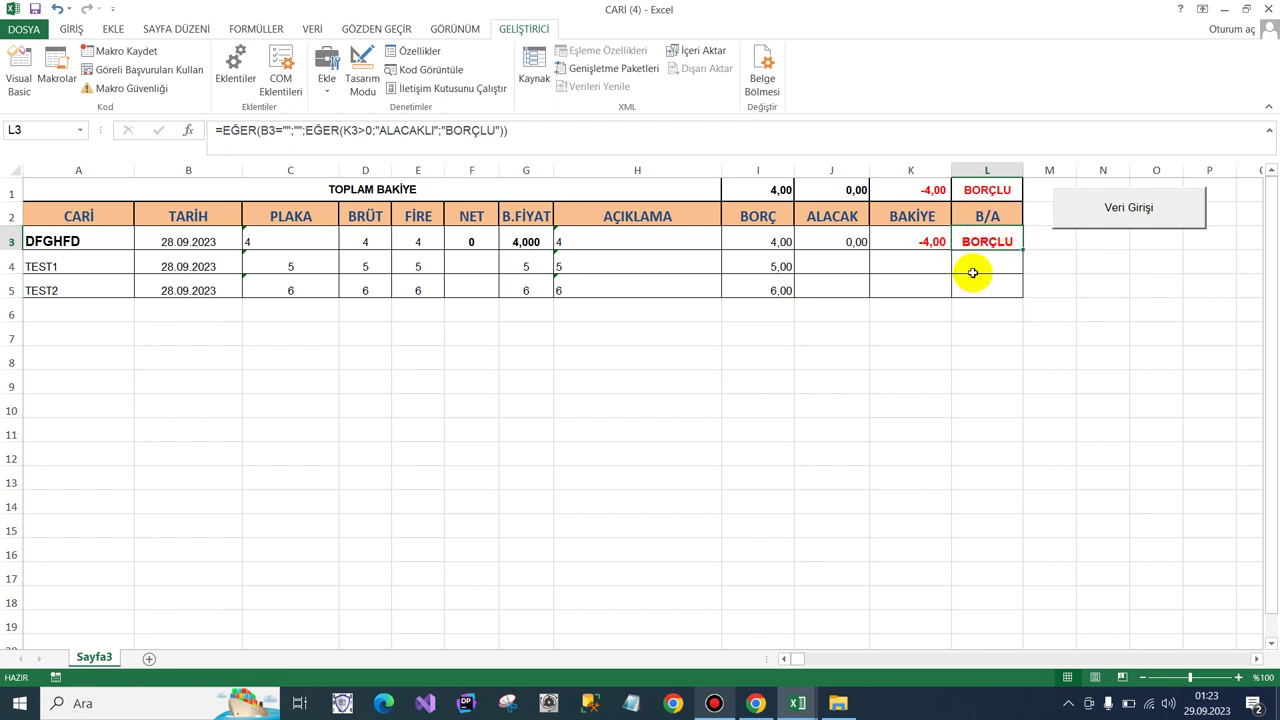
left_click(911, 242)
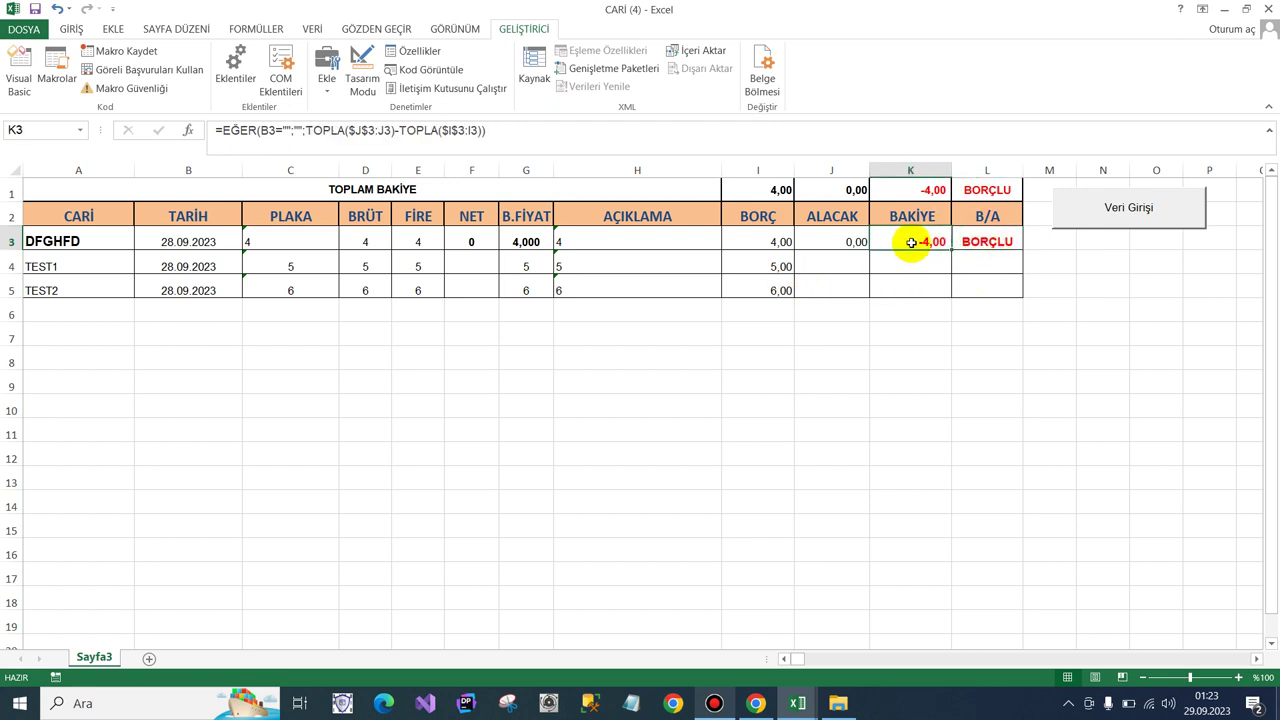
Step: Delete the TEST1 and TEST2 rows 4–5 using Sil
left_click(8, 258)
left_click_drag(8, 258, 12, 288)
right_click(16, 285)
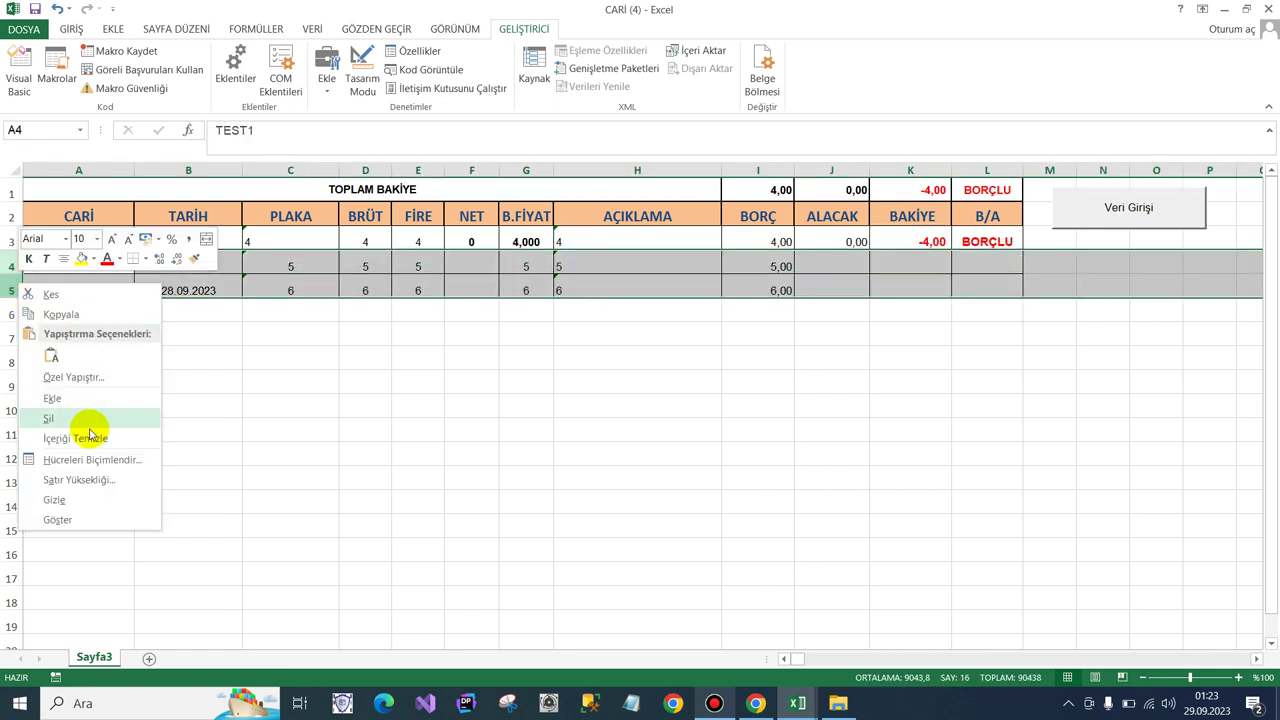
left_click(103, 398)
key("Delete")
left_click(117, 241)
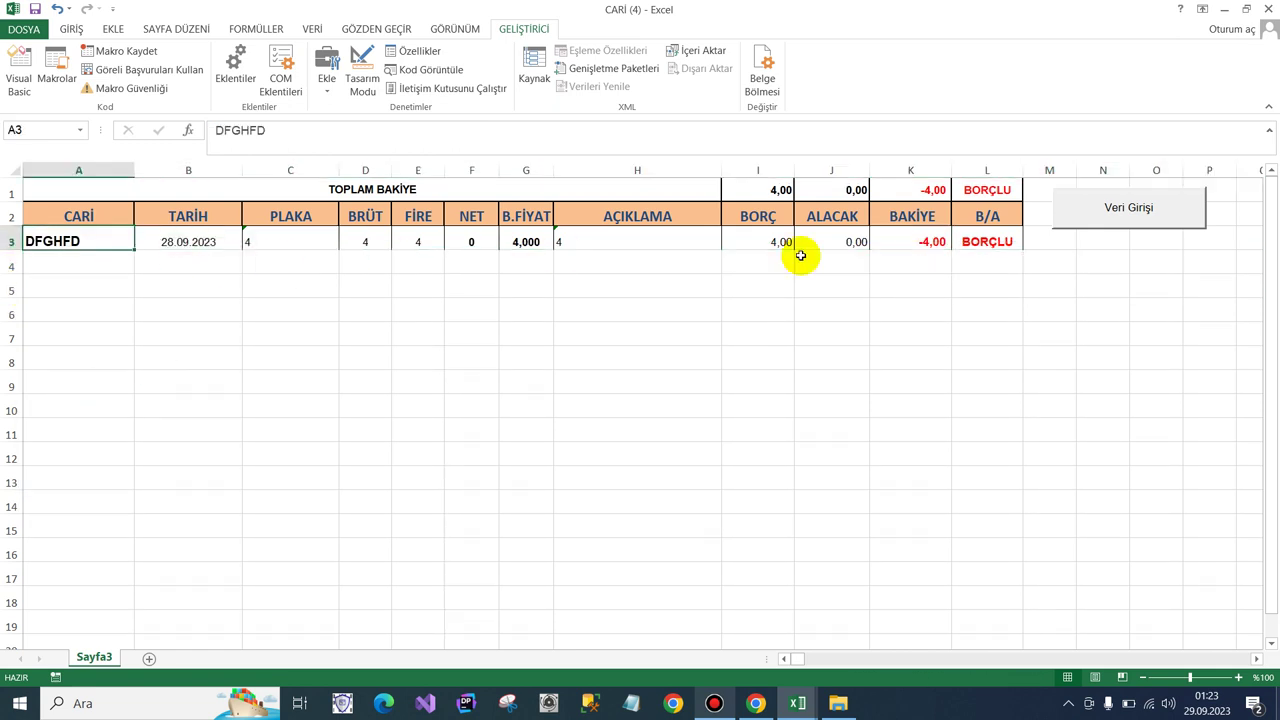
Step: Fill the form with the TEST record (23AY567, 400, 10, price 40) and save it to row 4
left_click(1100, 208)
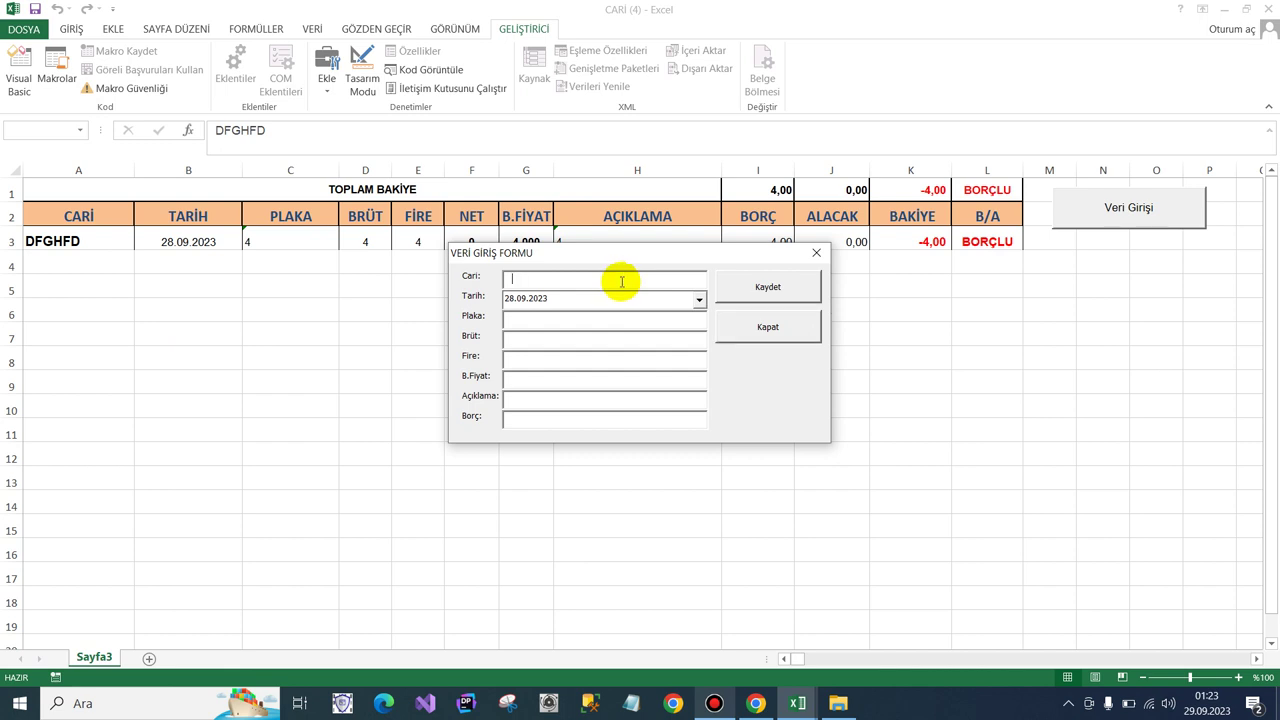
type("TEST")
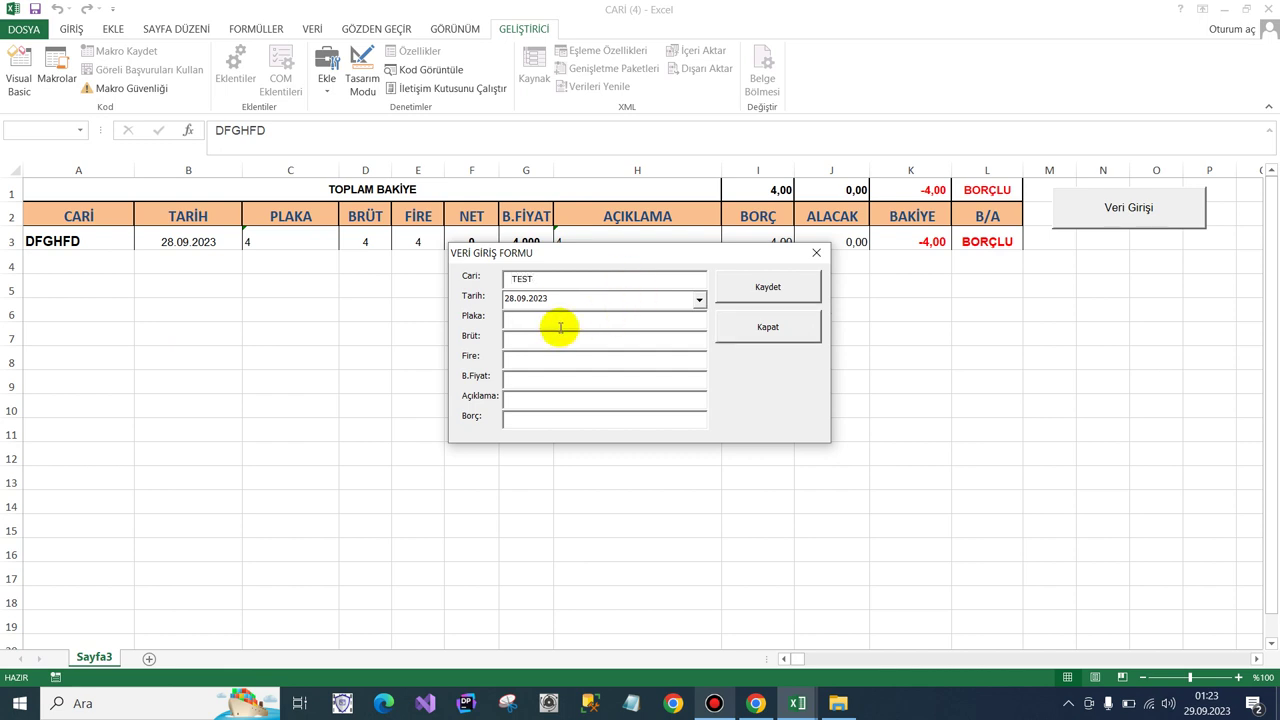
type("23AY567")
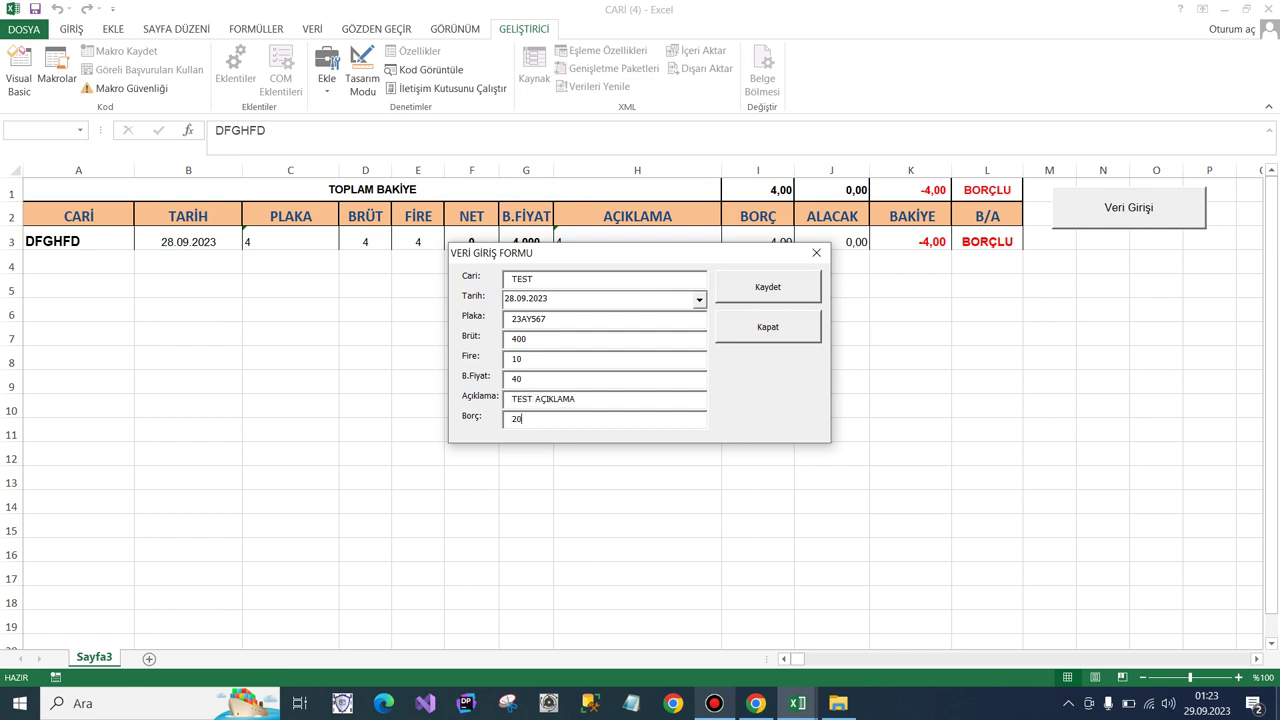
left_click(749, 286)
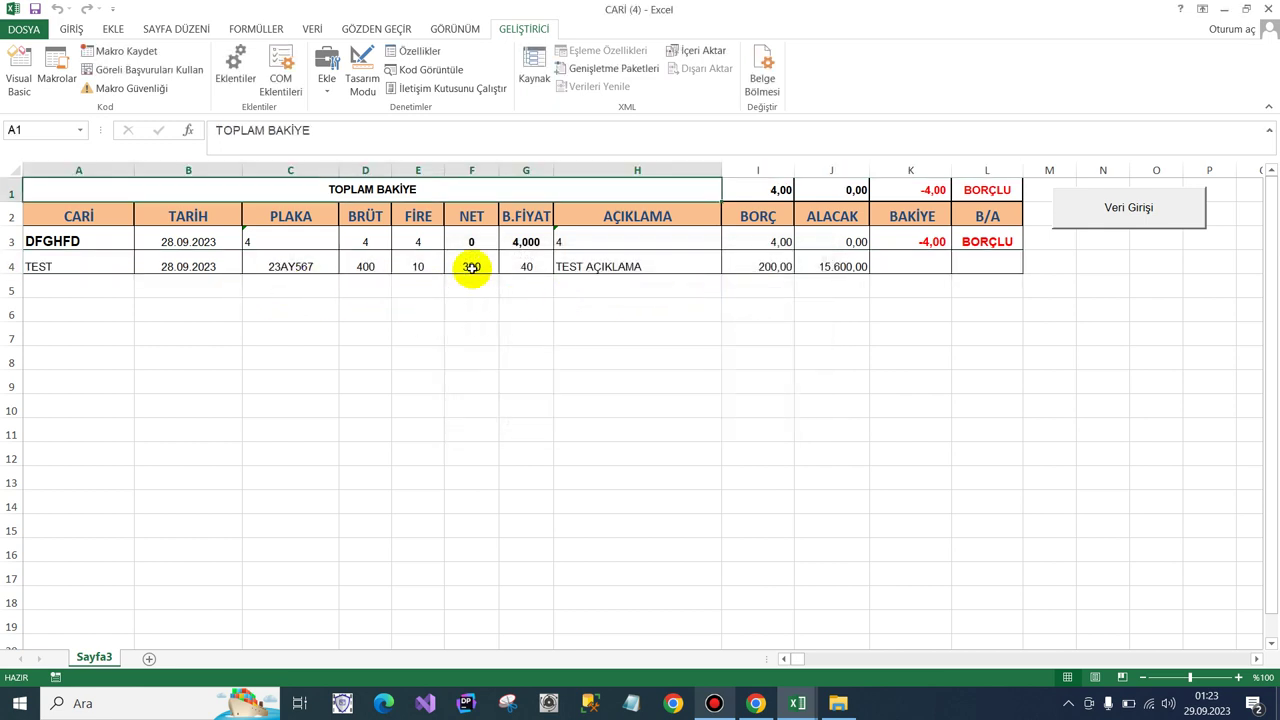
Step: Check the NET, BORÇ and ALACAK values in F4, I4 and J4
left_click(471, 267)
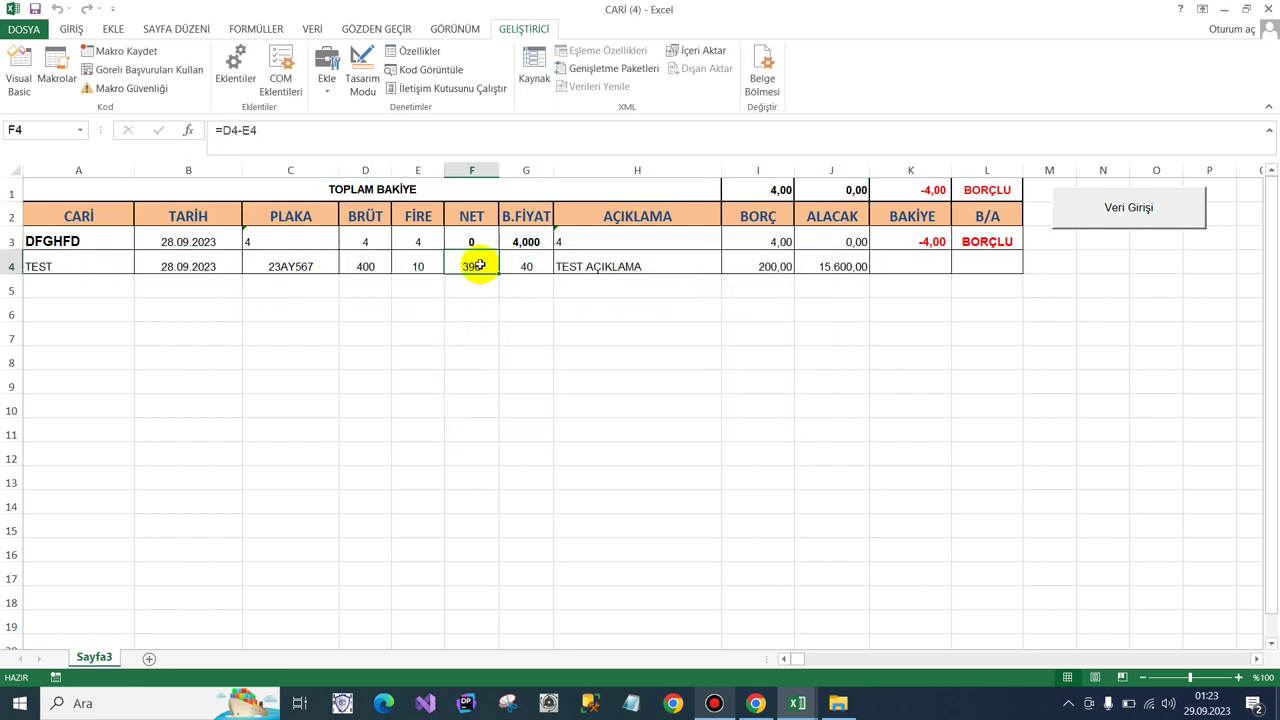
left_click(779, 268)
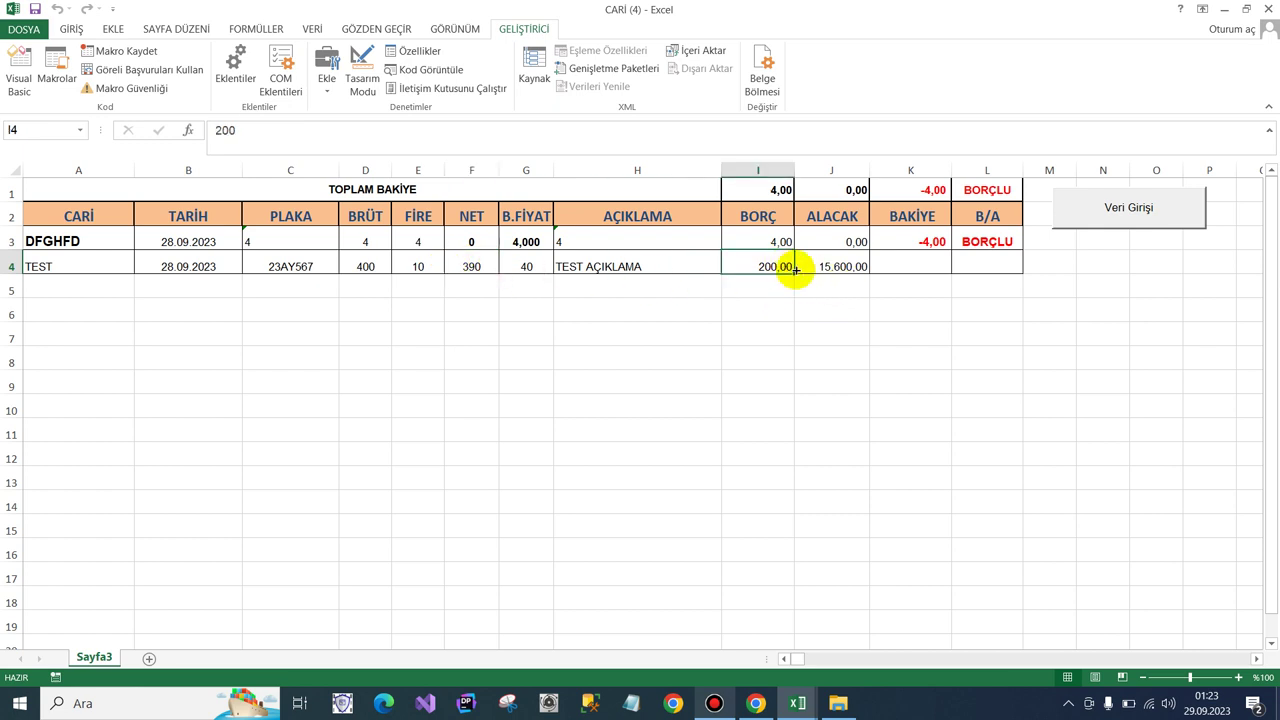
left_click(824, 271)
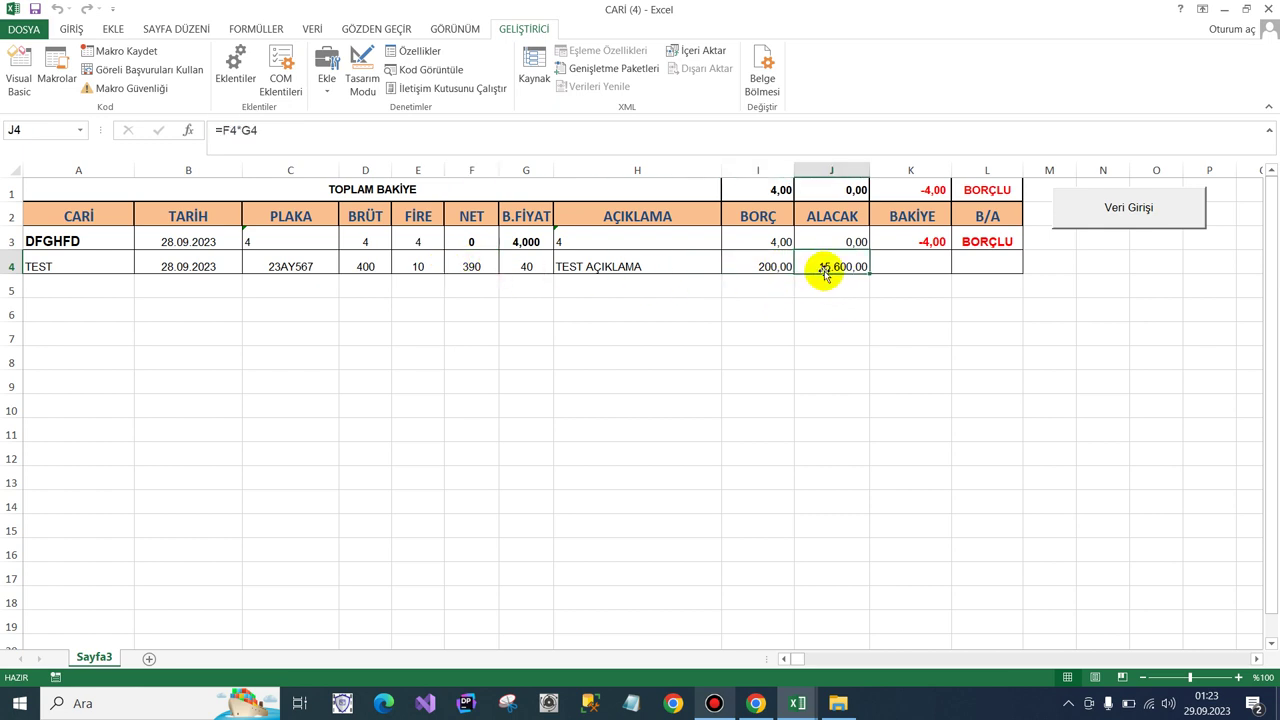
left_click(1081, 216)
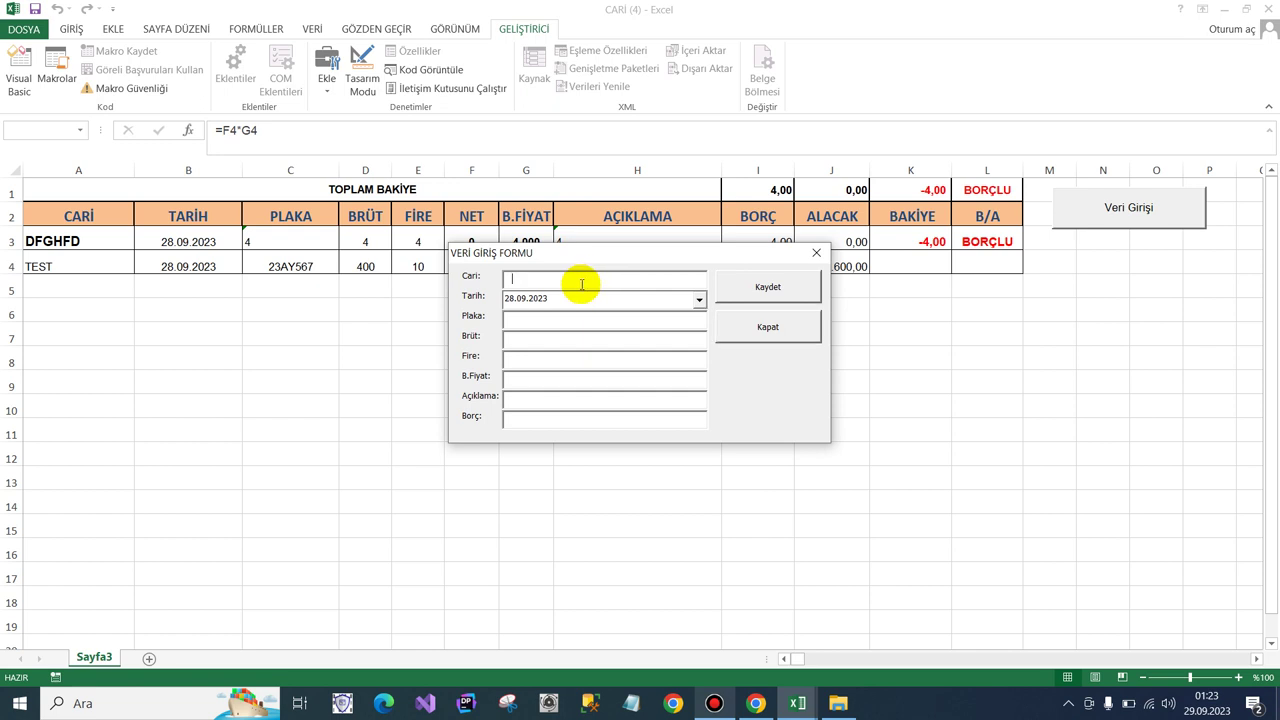
Step: Save the TEST2 record (34TY780) to row 5, verify =D5-E5 and =F5*G5, then close the form
type("TET")
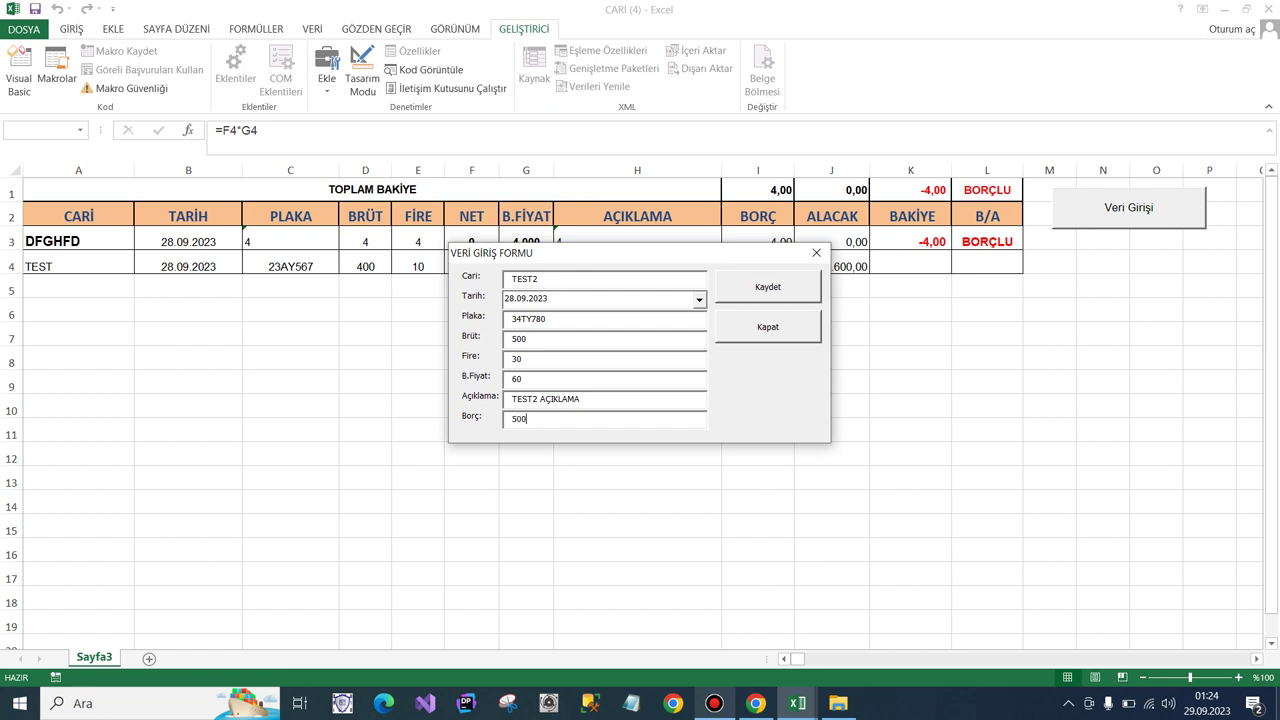
left_click(755, 286)
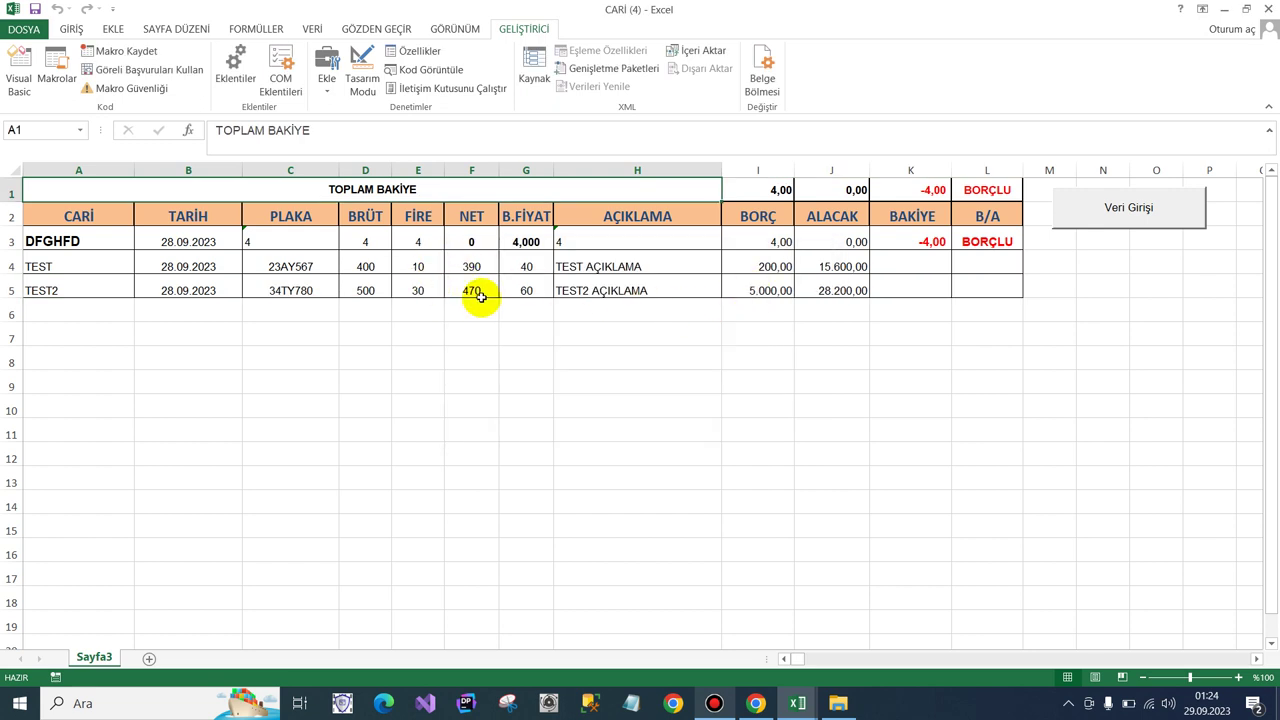
left_click(470, 291)
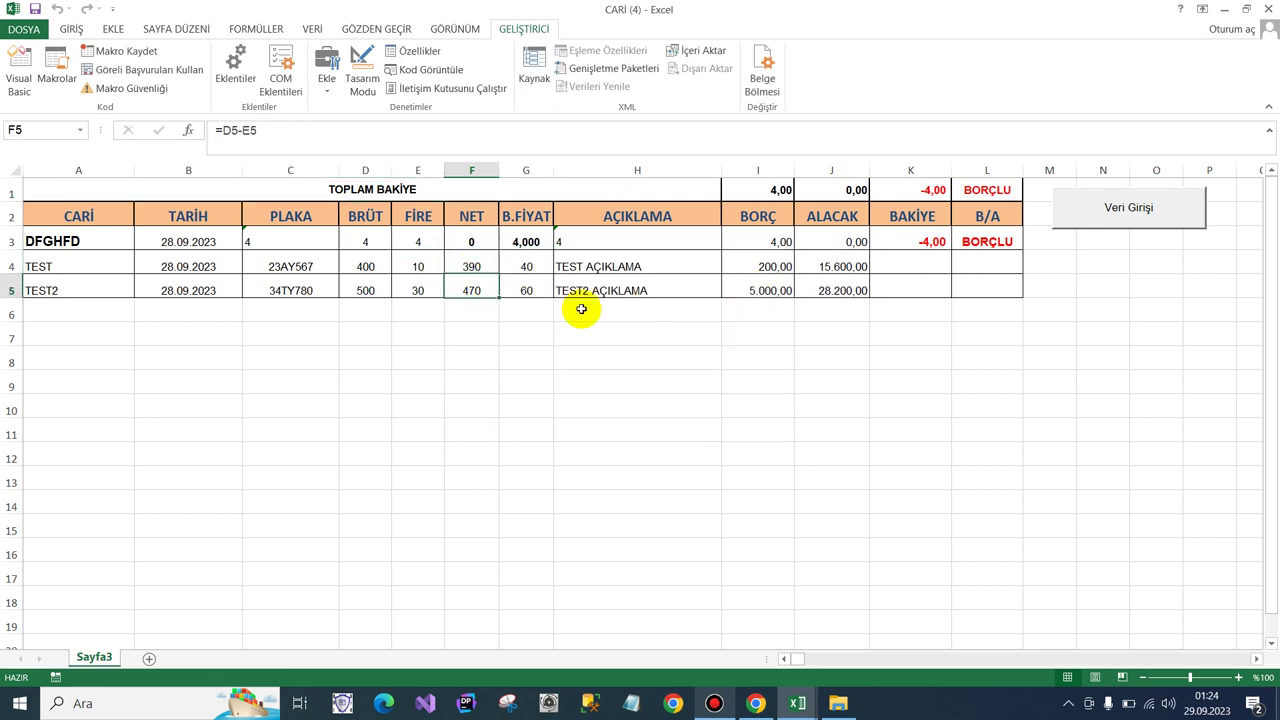
left_click(842, 291)
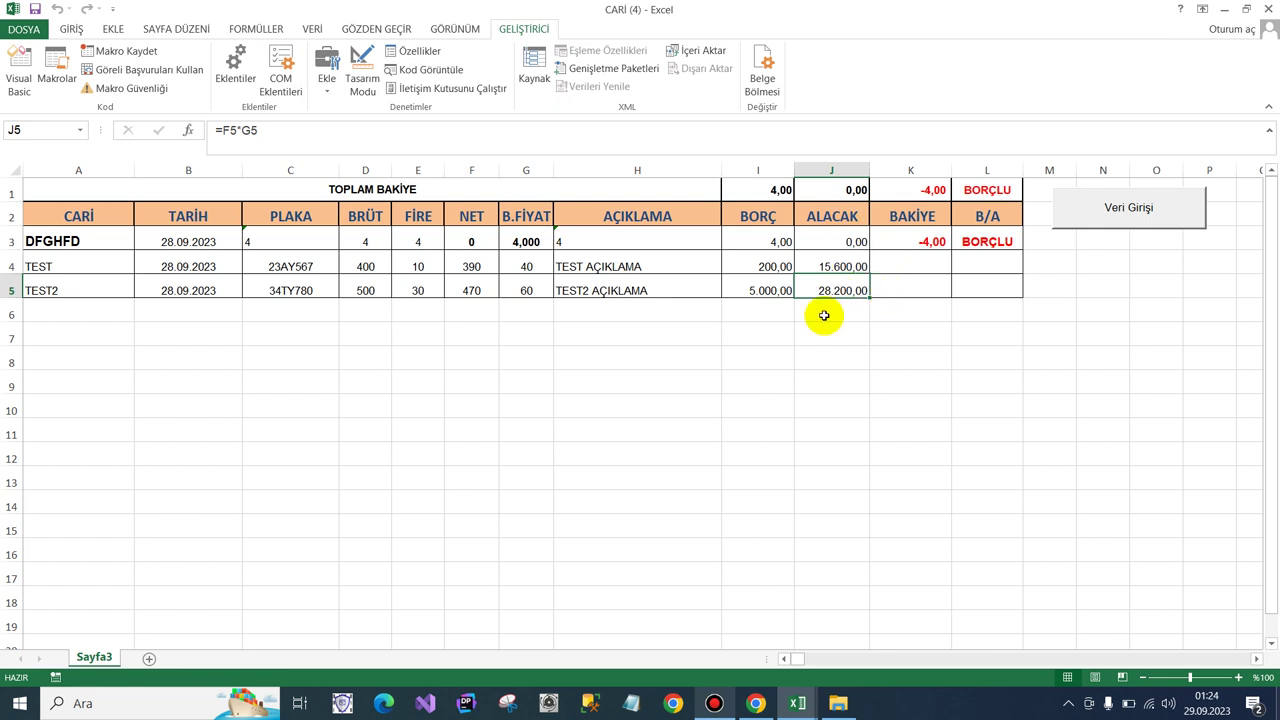
left_click(1123, 209)
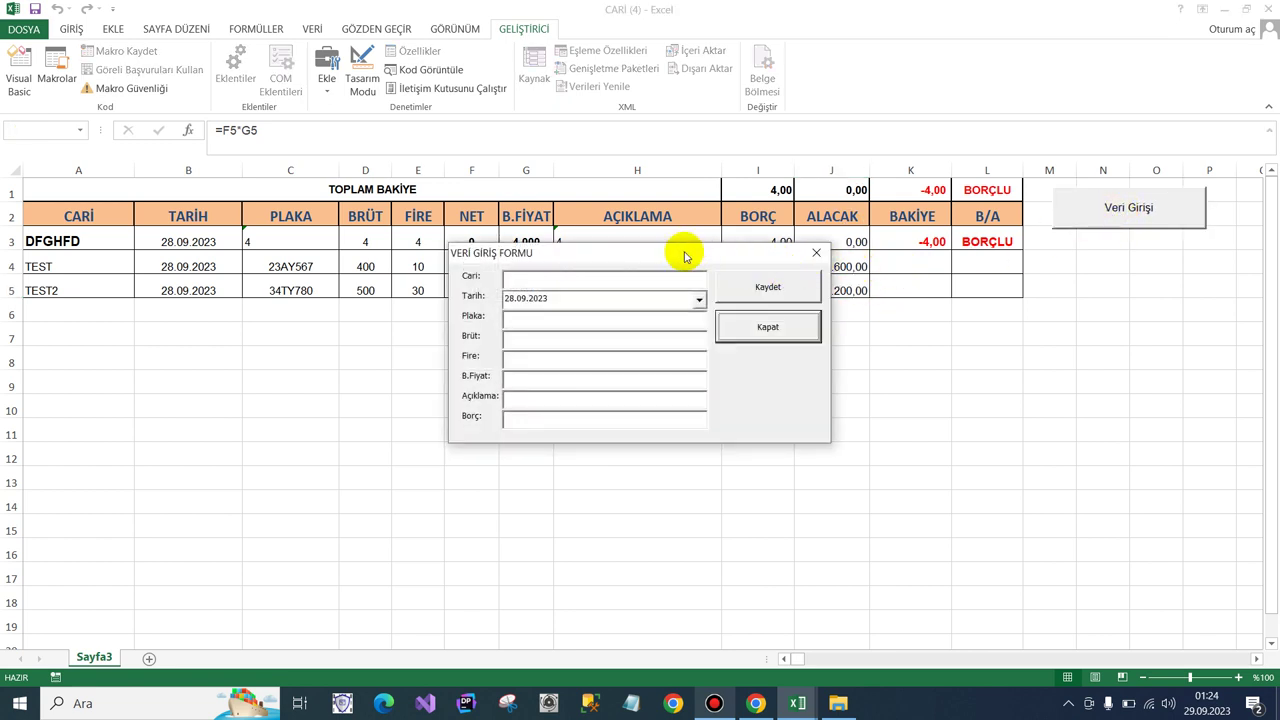
left_click_drag(590, 258, 400, 308)
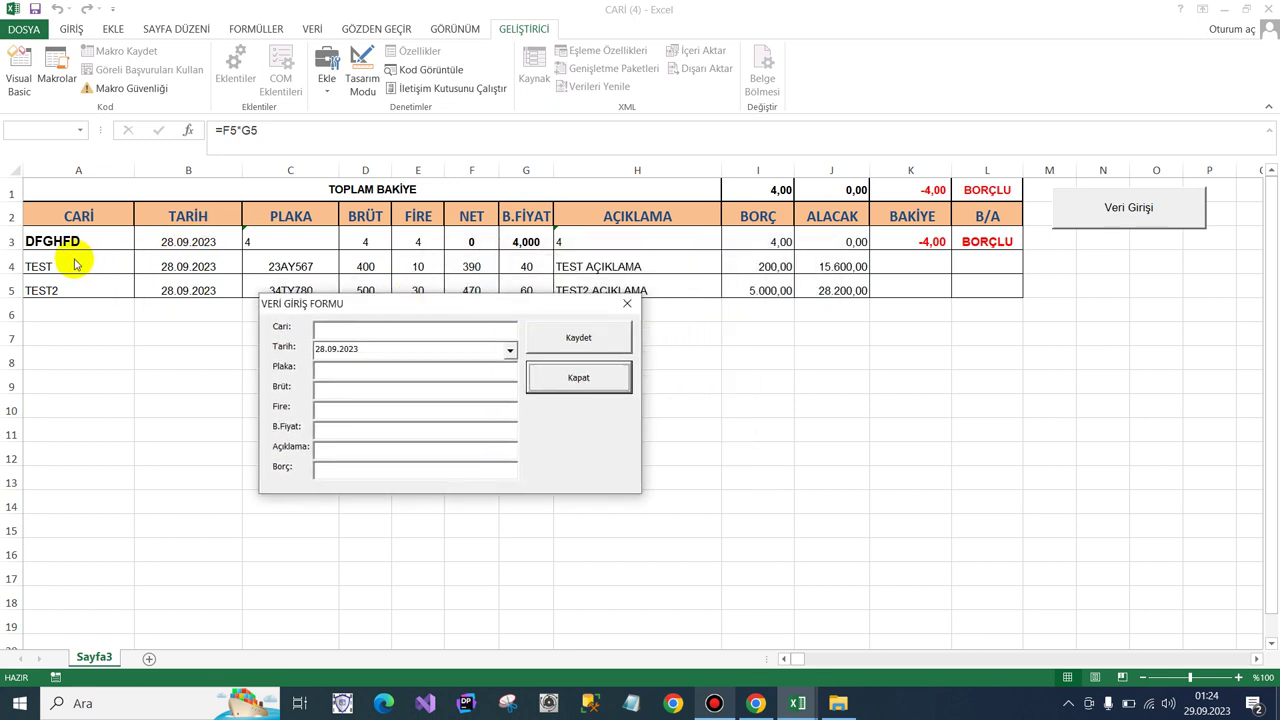
left_click(624, 296)
Step: Hide the sheet gridlines from the GÖRÜNÜM tab
left_click(452, 30)
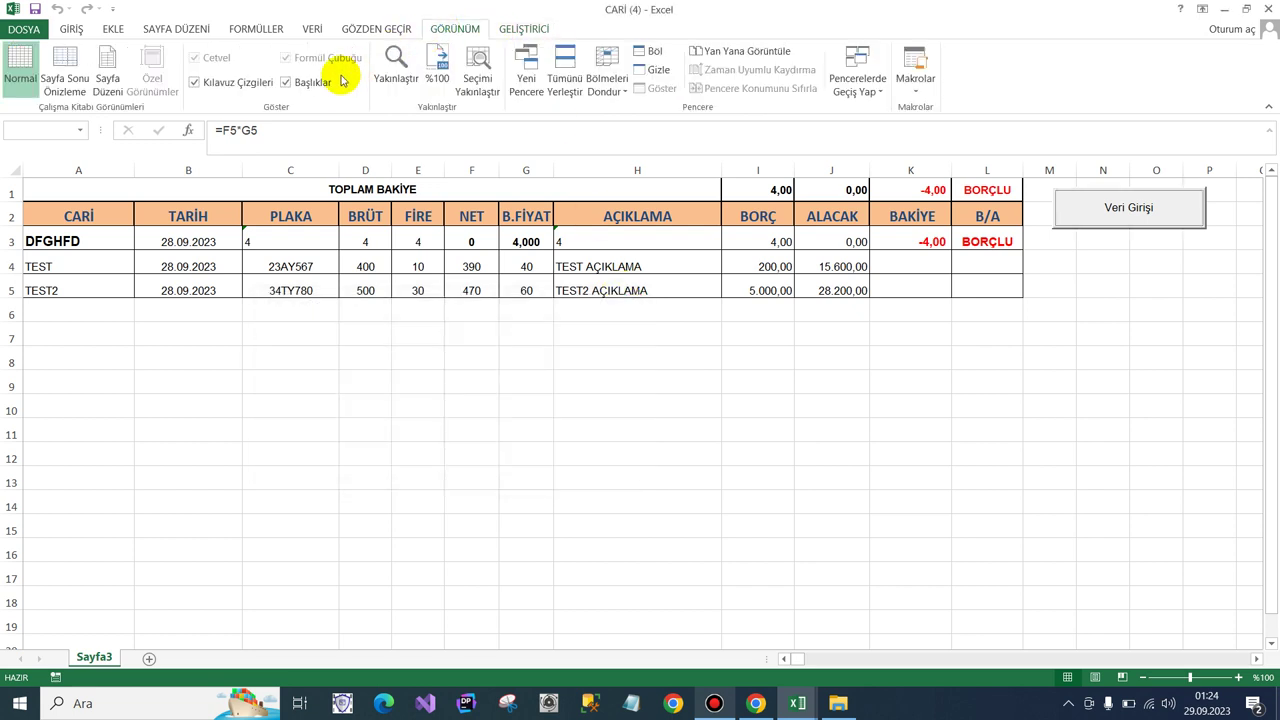
left_click(240, 84)
left_click(184, 334)
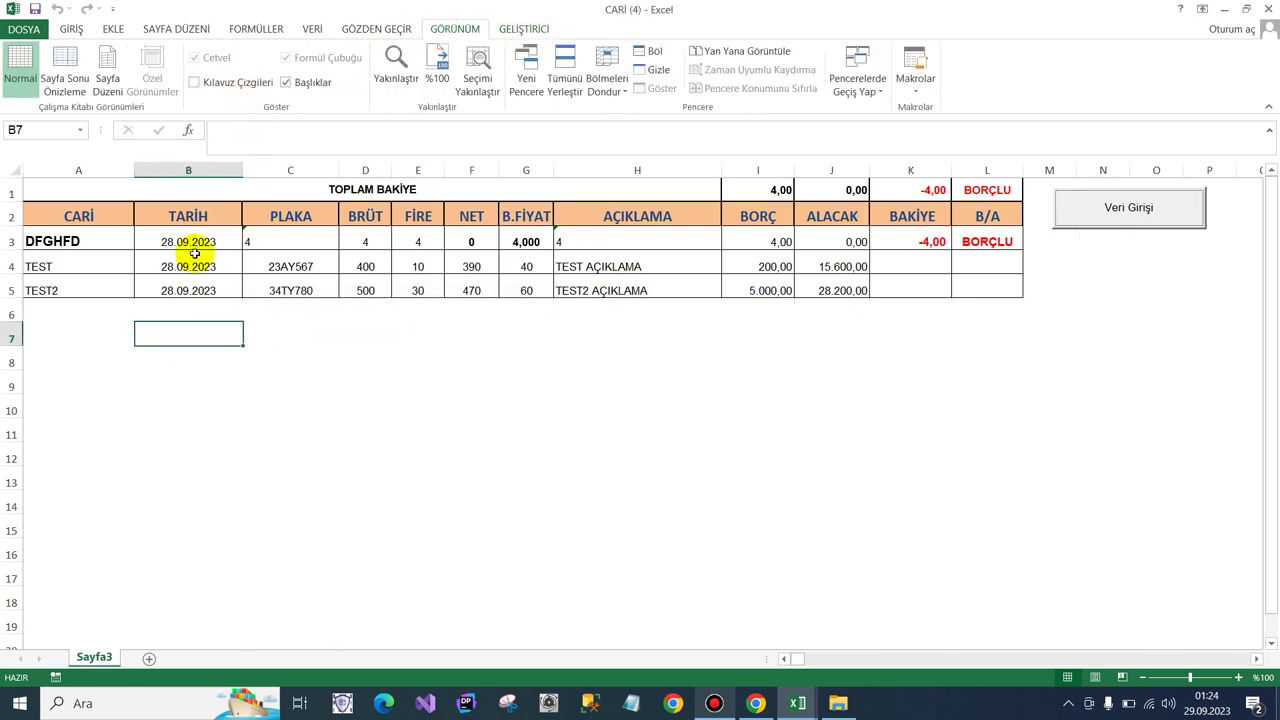
Step: Protect the sheet with a password via GÖZDEN GEÇİR > Sayfayı Koru
left_click(365, 30)
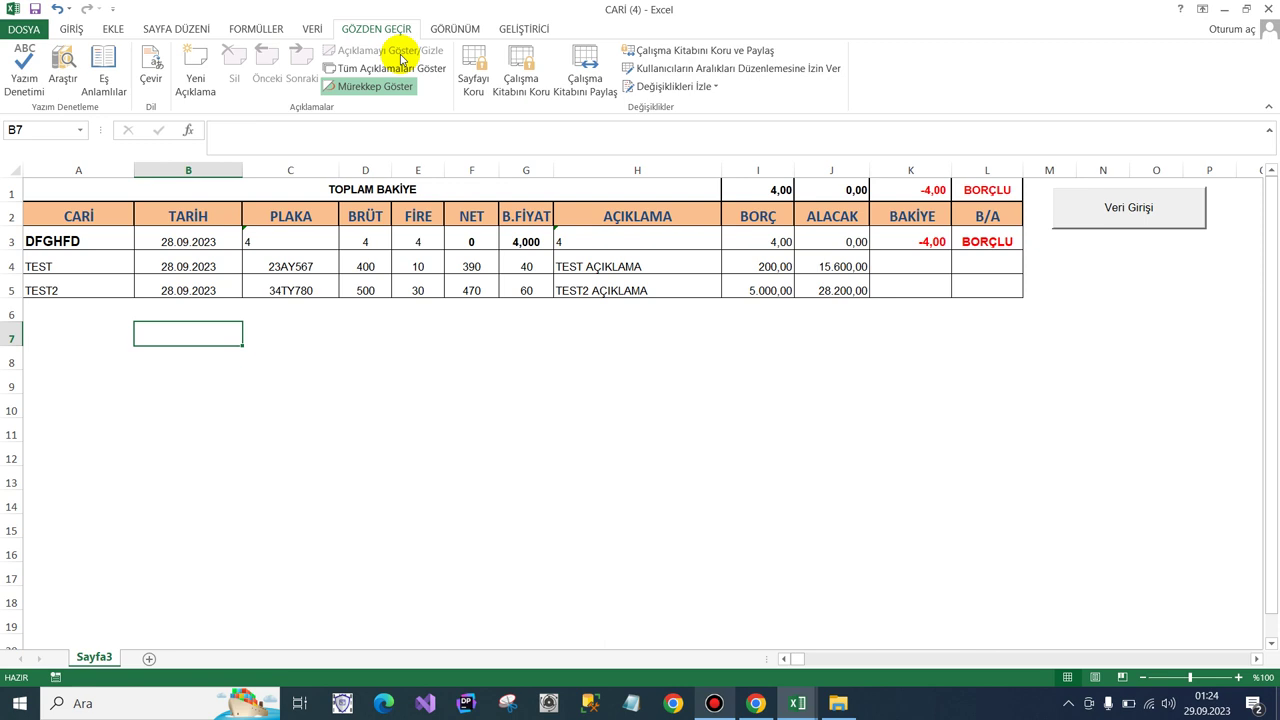
left_click(471, 77)
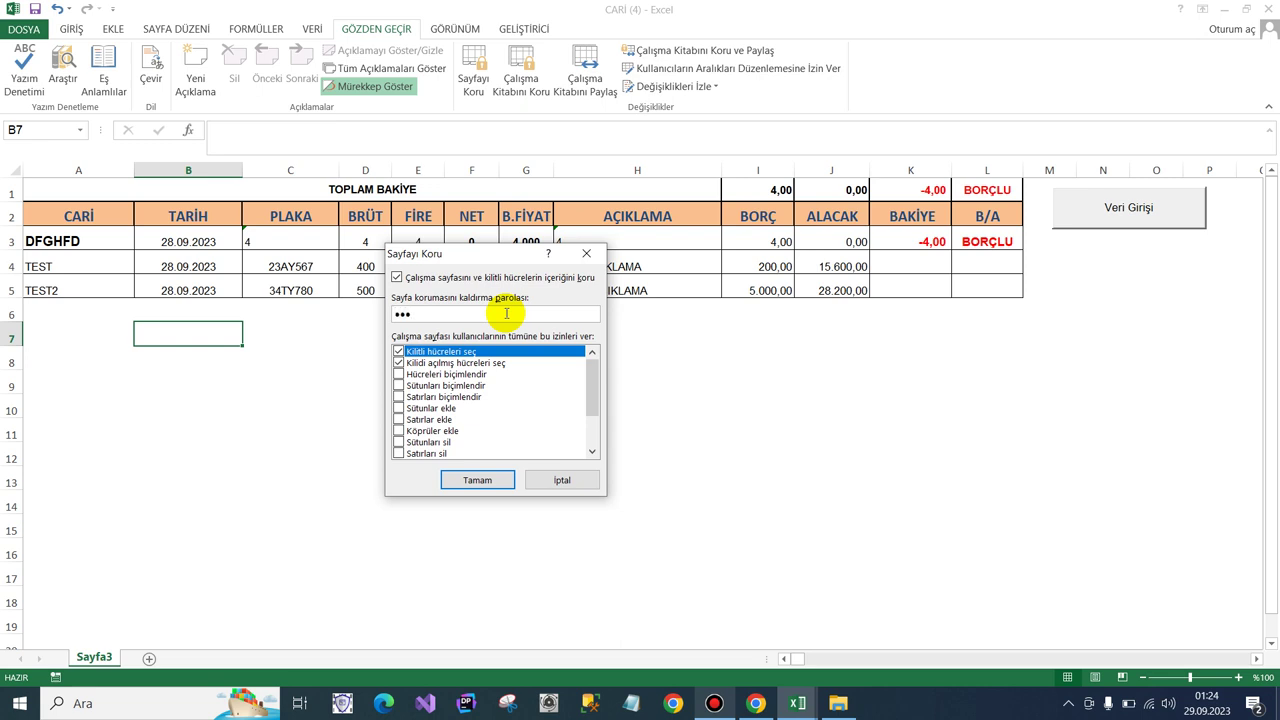
key("Return")
key("Return")
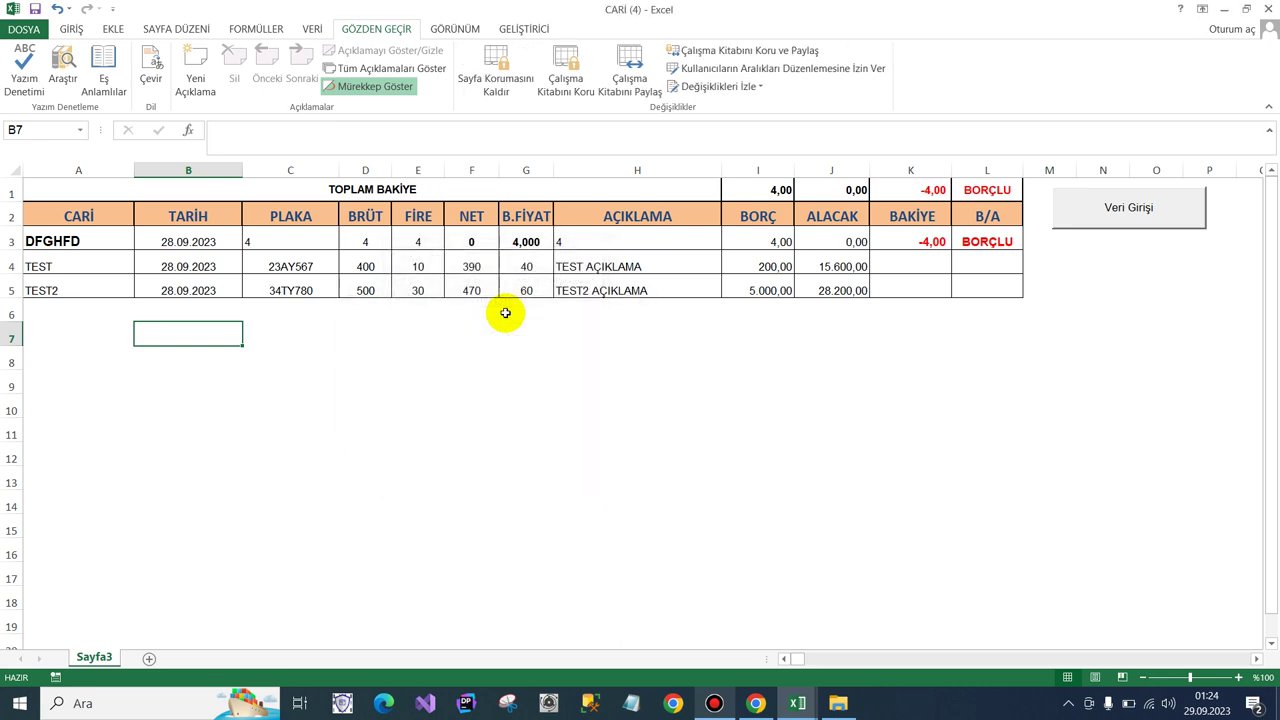
Step: Open the Veri Girişi form and fill it with Cari TEST3 and 6 in the other fields
left_click(1150, 220)
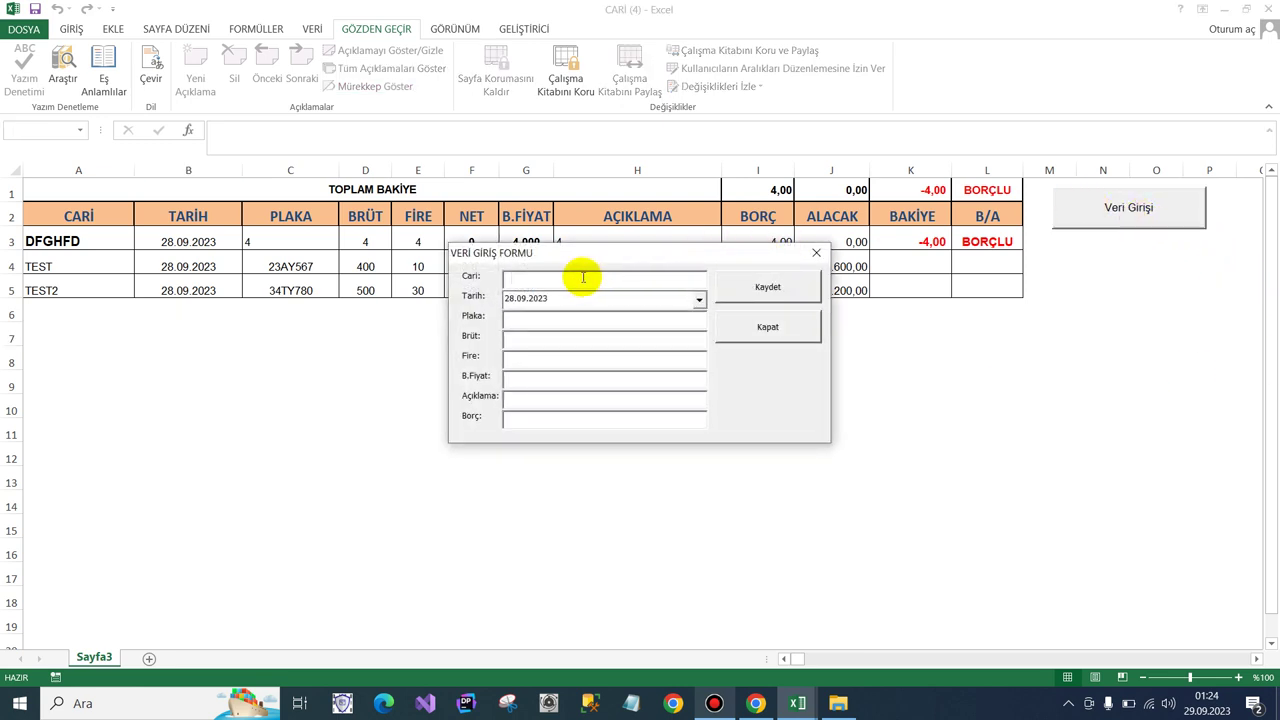
type("TEST3")
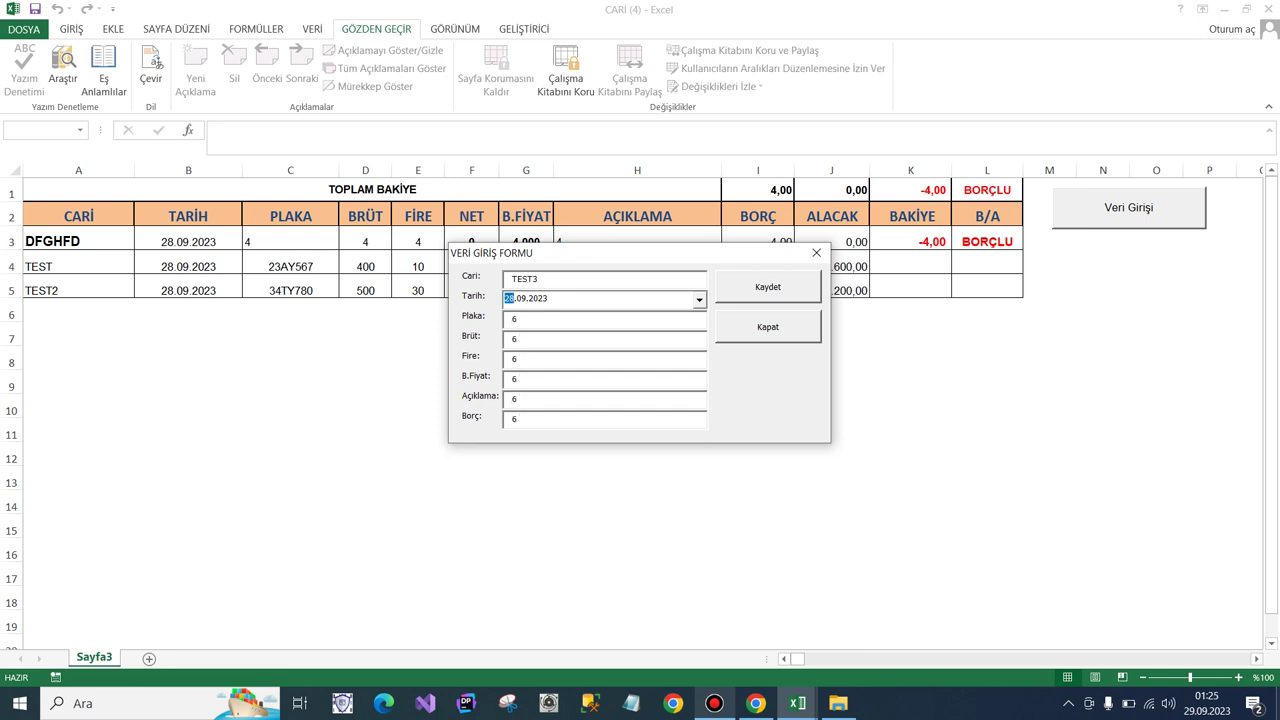
Step: Save the TEST3 entry, debug the runtime error 1004, reset the halted macro, and return to the sheet
left_click(762, 288)
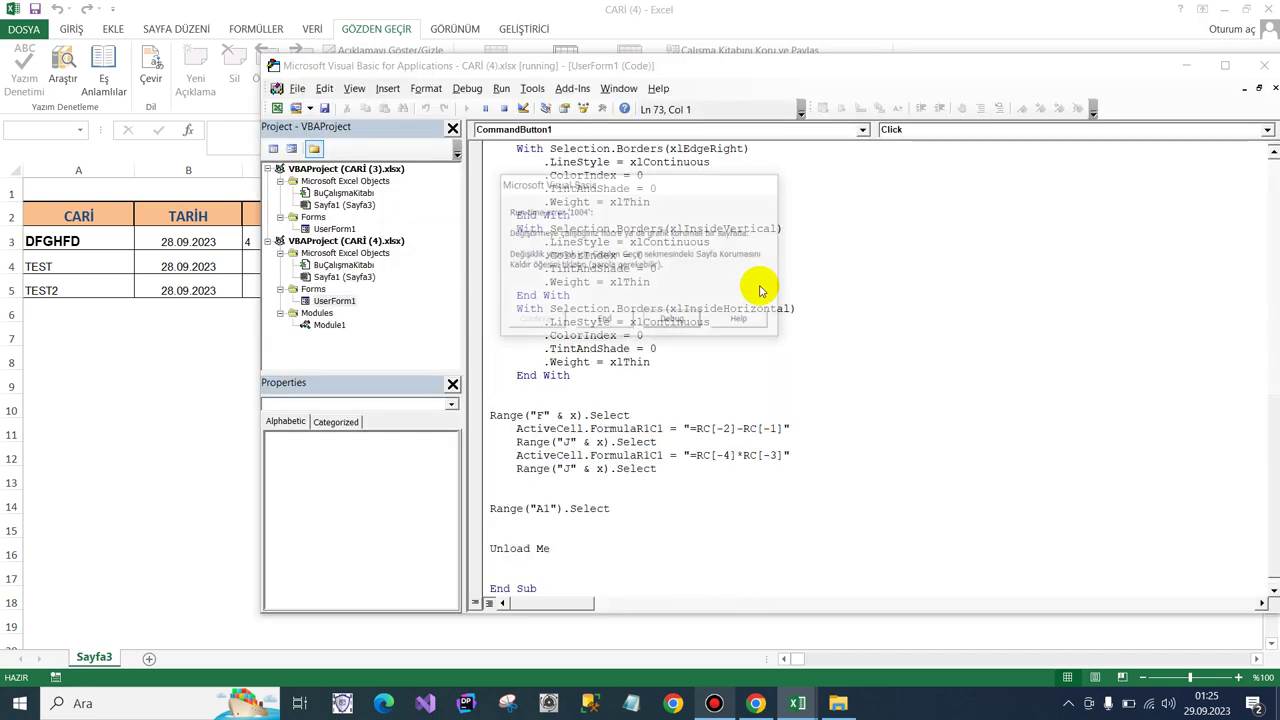
left_click(680, 318)
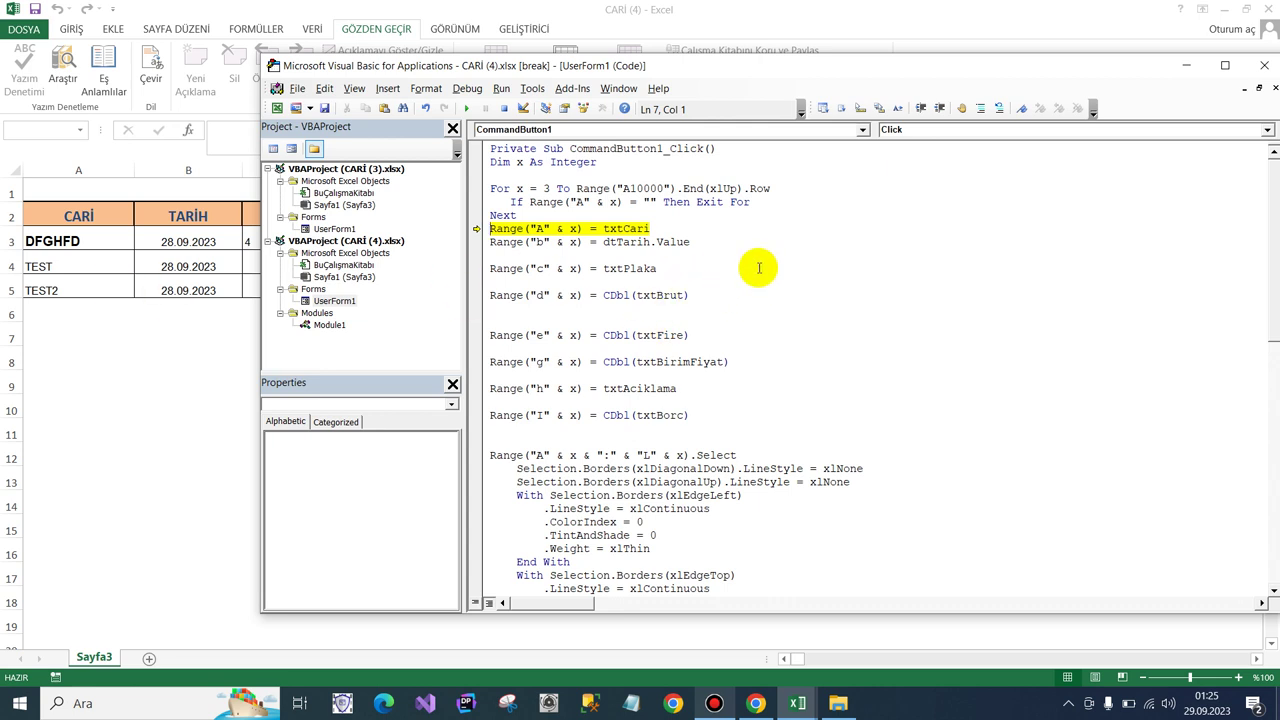
left_click(504, 108)
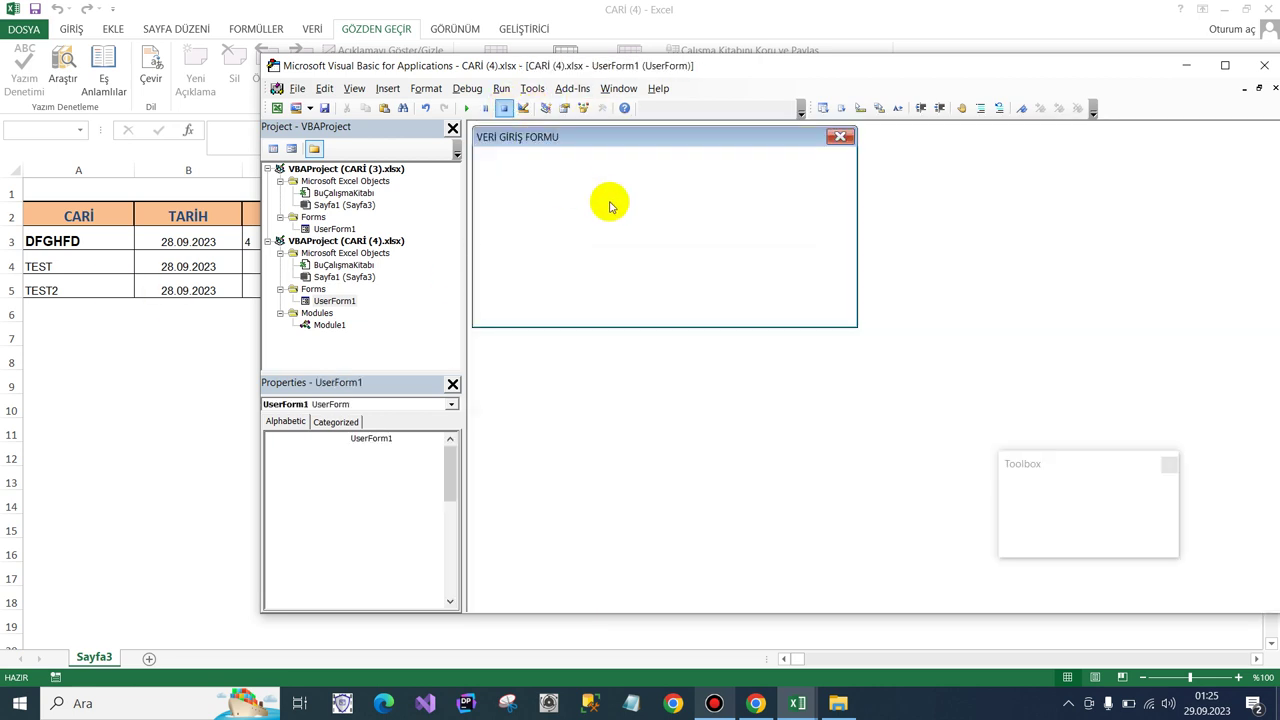
left_click(221, 316)
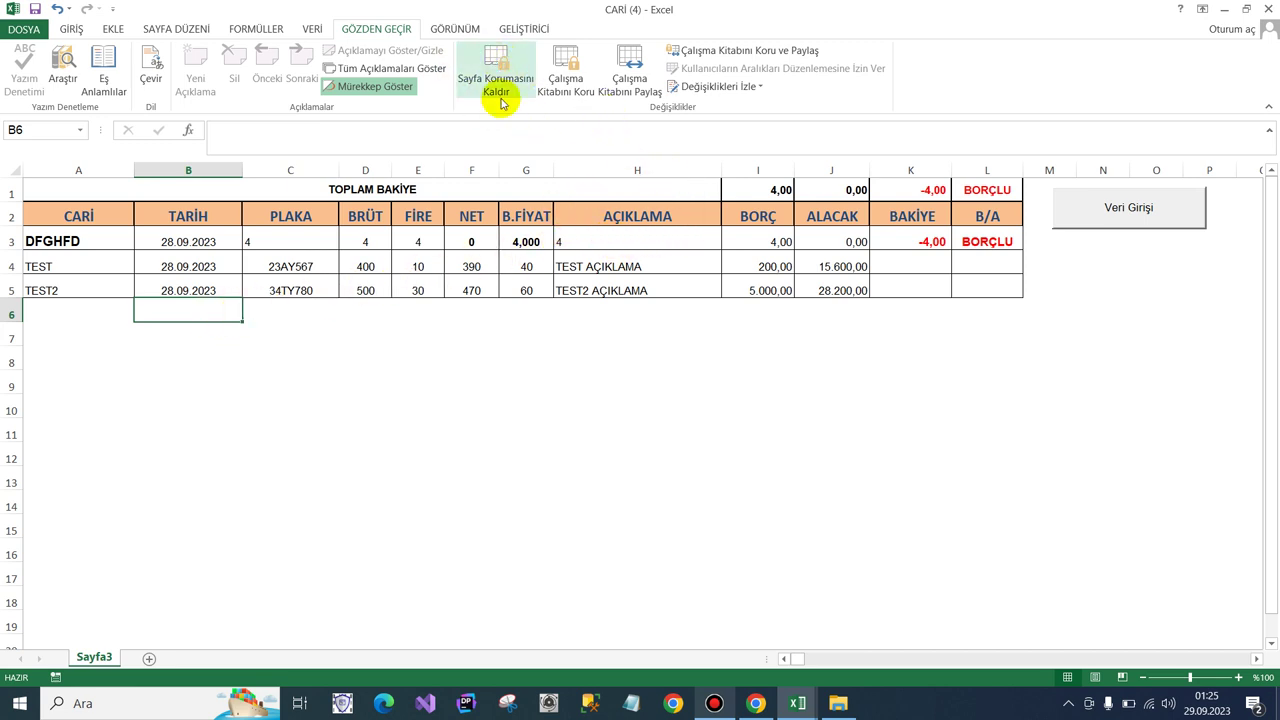
Step: Record a new macro Makro3 while unprotecting the sheet with its password
left_click(525, 30)
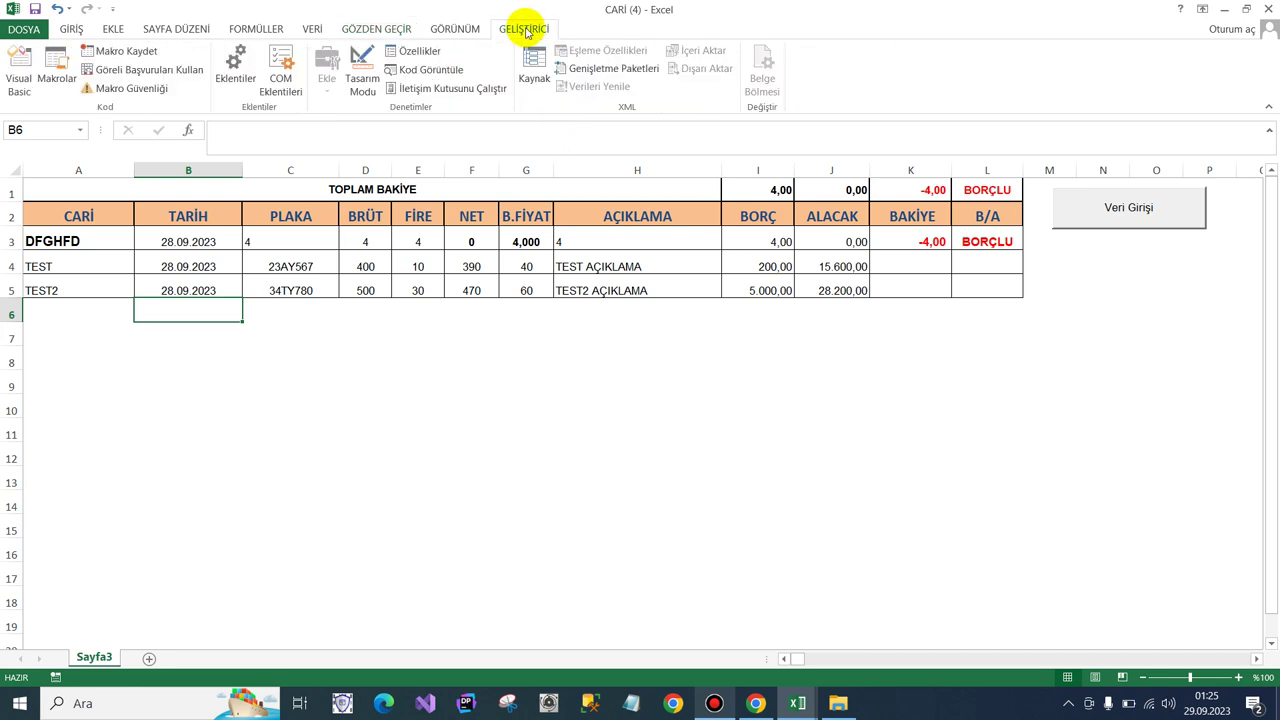
left_click(378, 29)
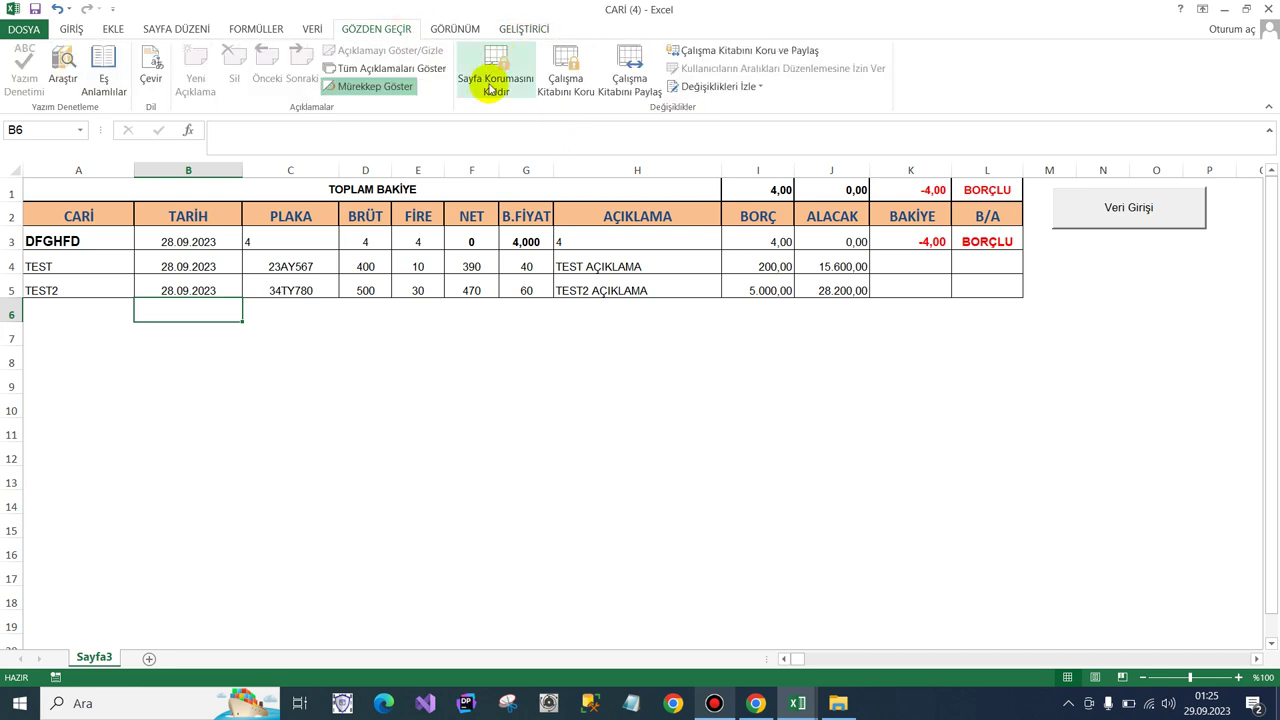
left_click(527, 28)
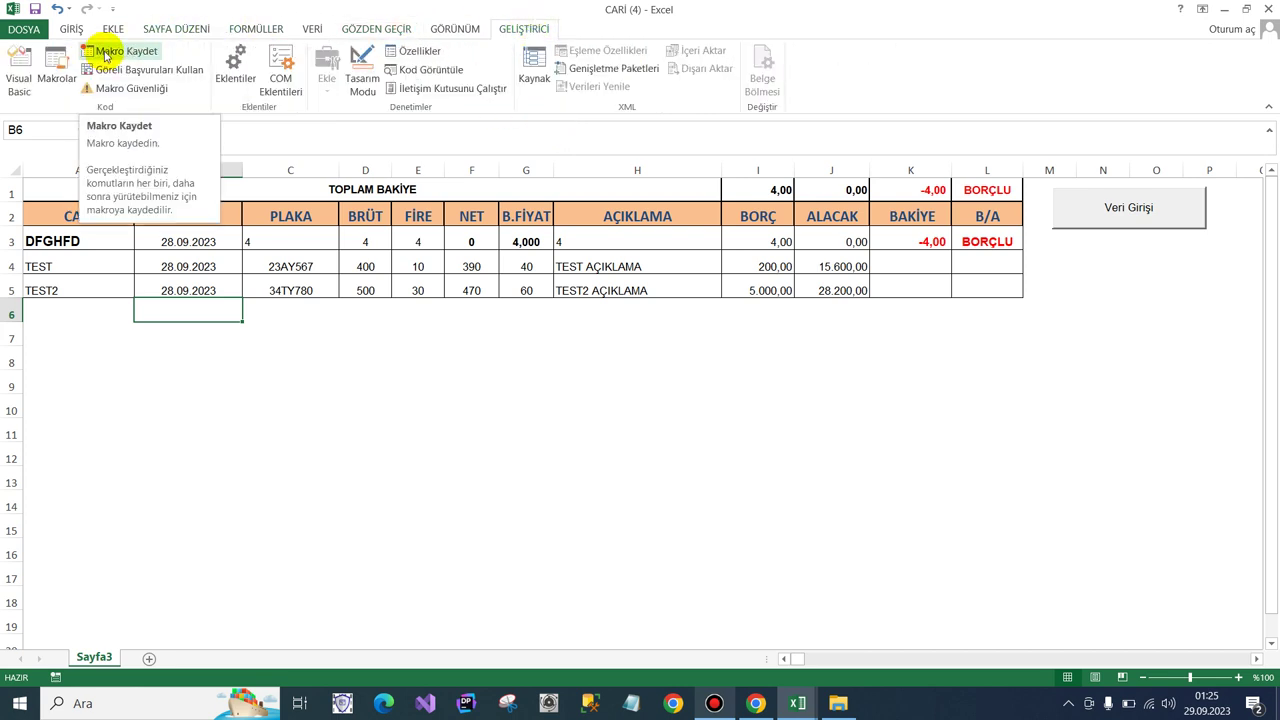
left_click(100, 52)
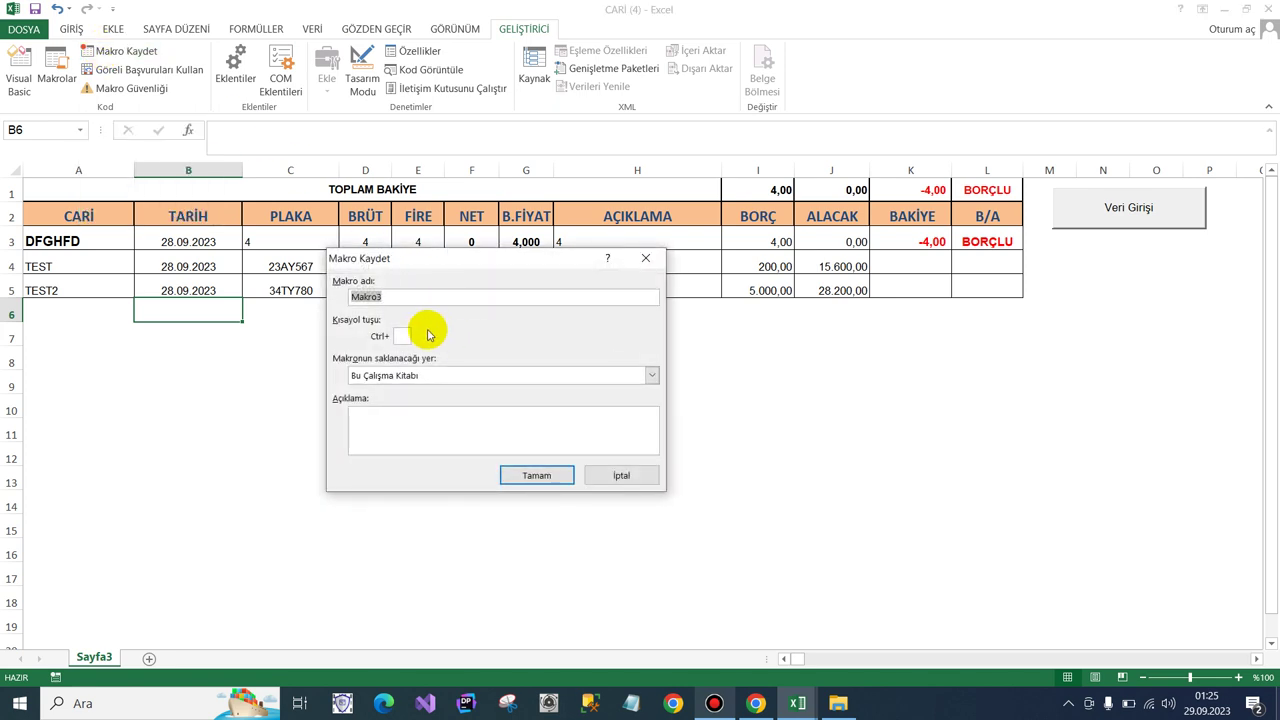
left_click(536, 475)
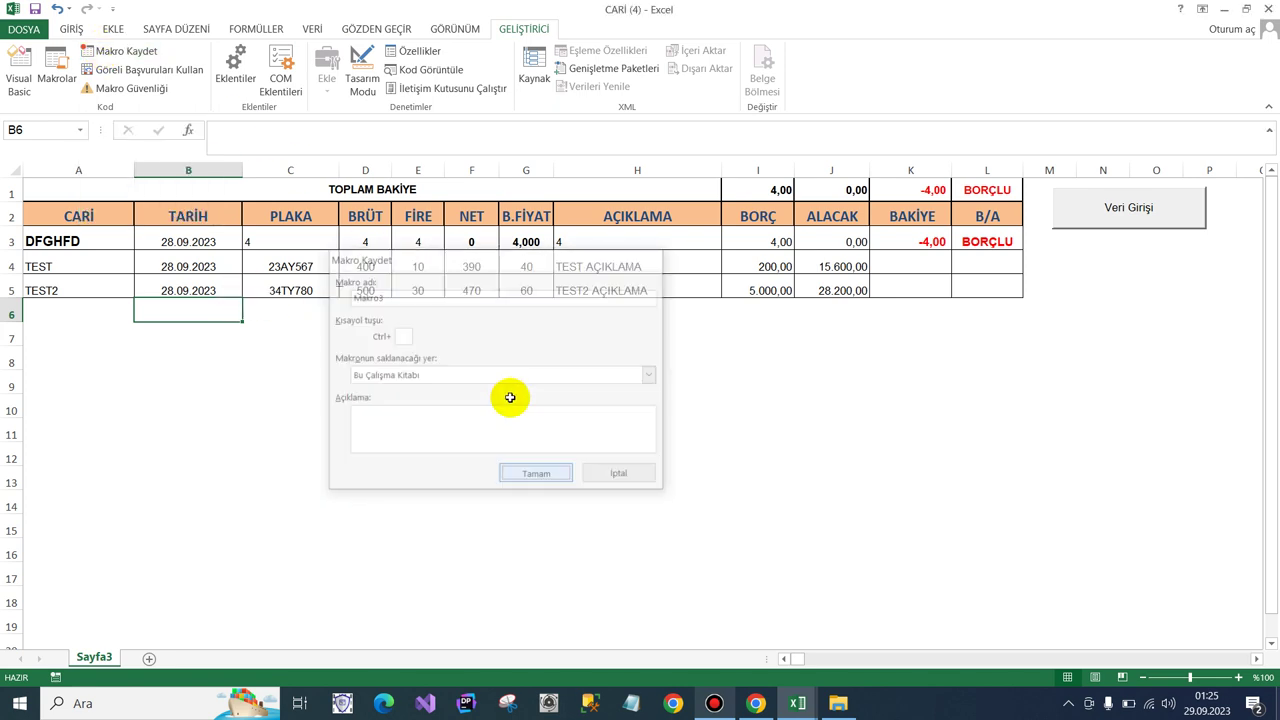
left_click(388, 31)
left_click(495, 70)
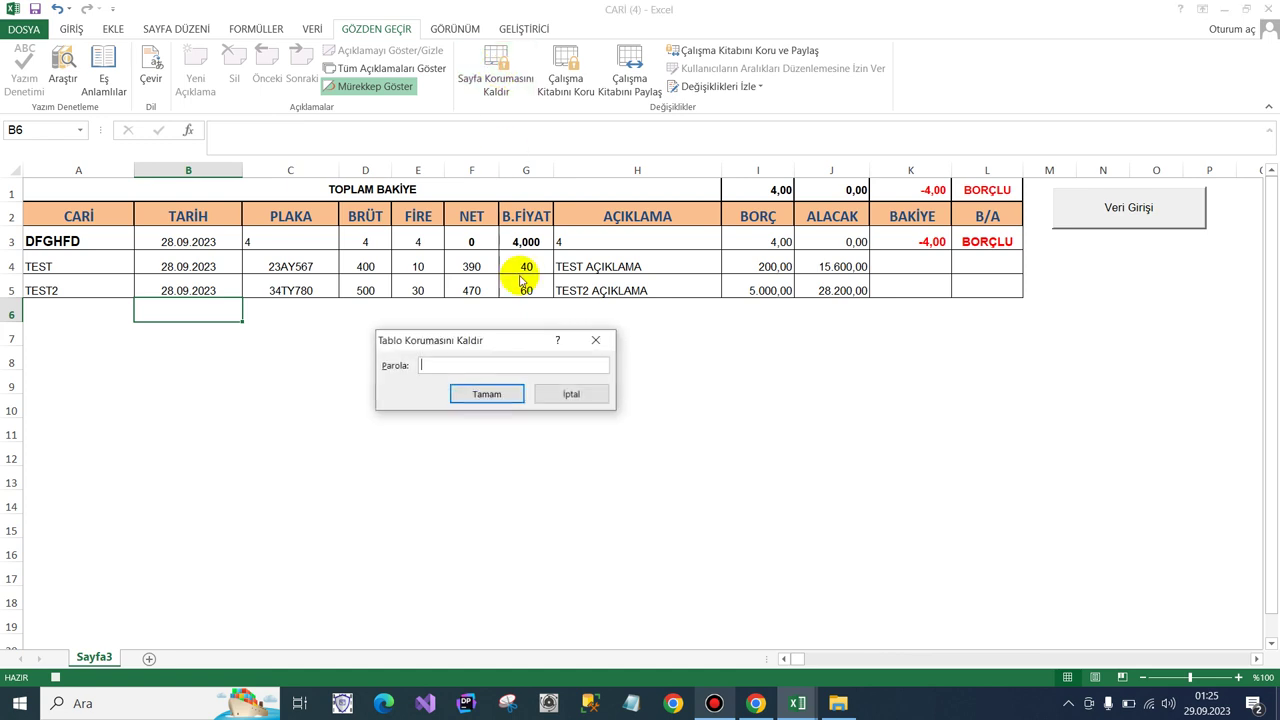
left_click(486, 394)
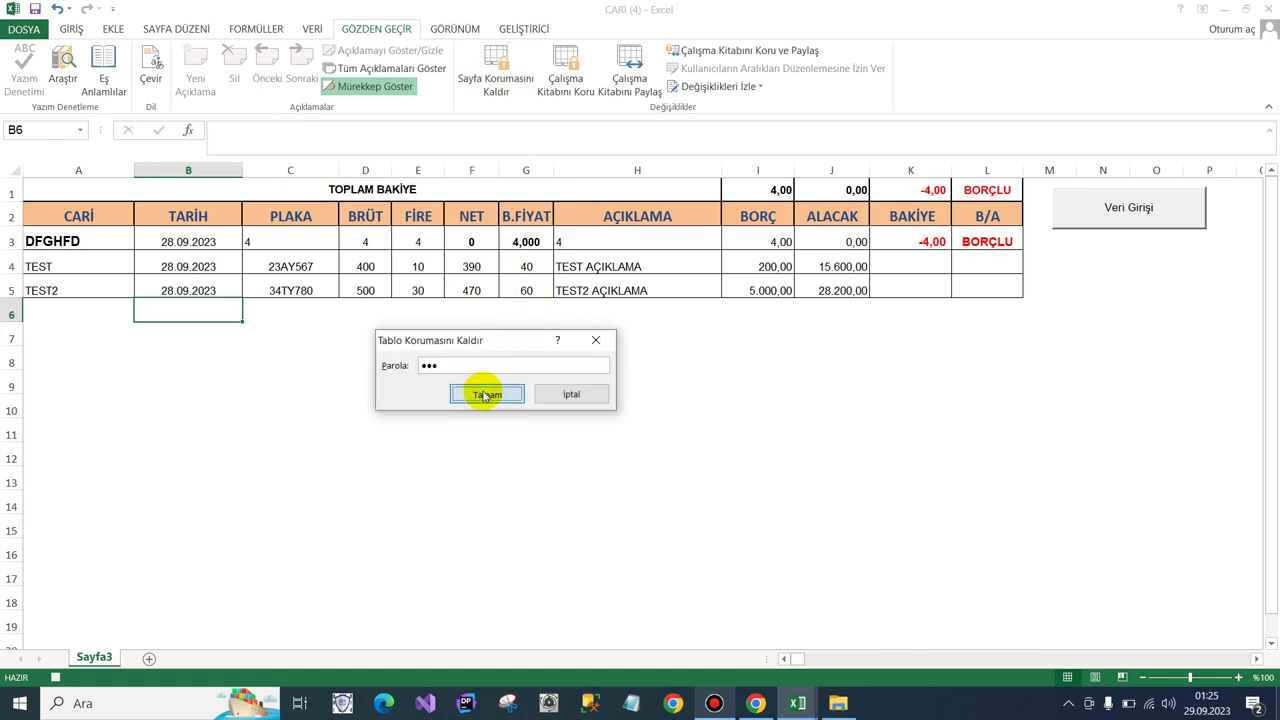
Step: Check Makro3's ActiveSheet.Unprotect line in Module1 of the Visual Basic editor, then return to the sheet
left_click(520, 29)
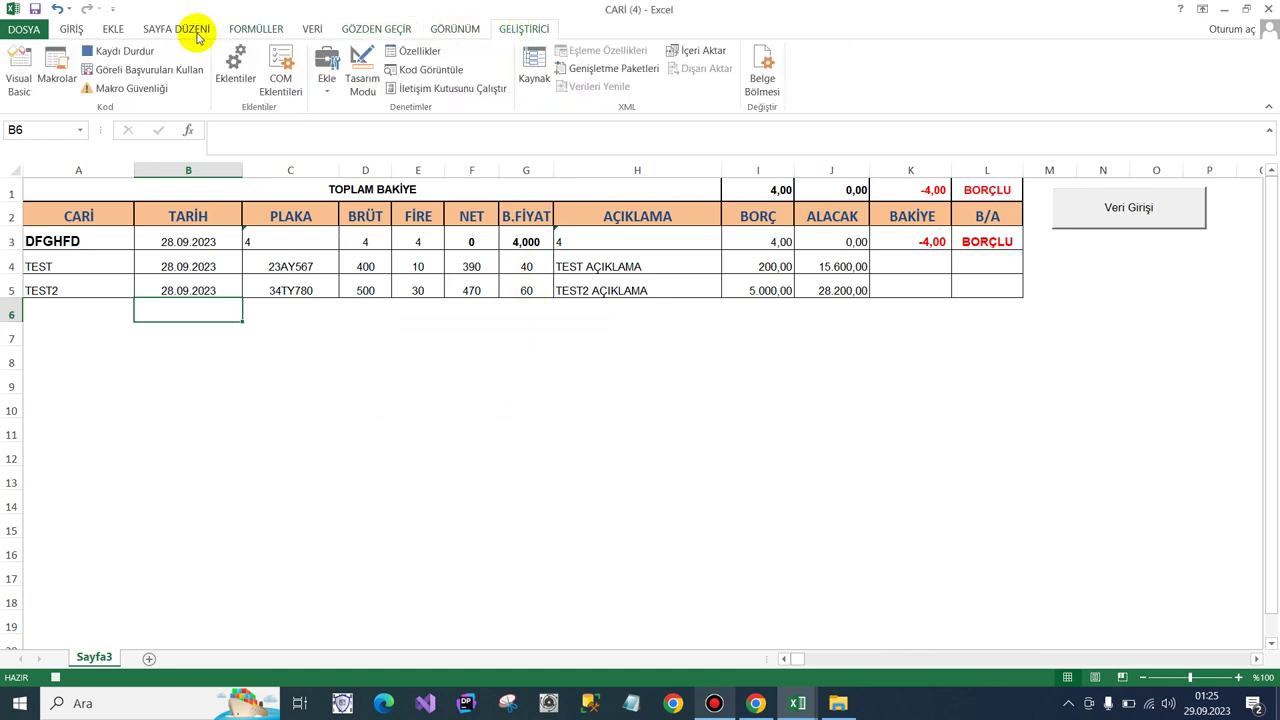
left_click(19, 70)
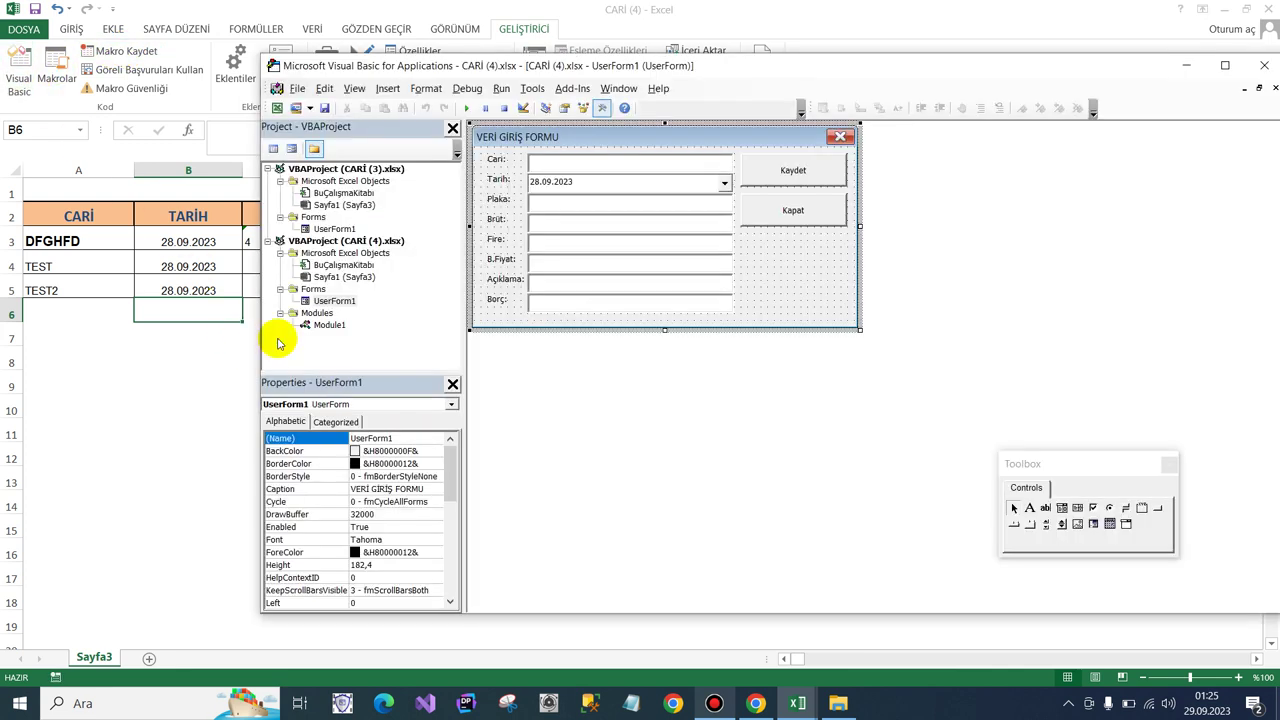
double_click(329, 324)
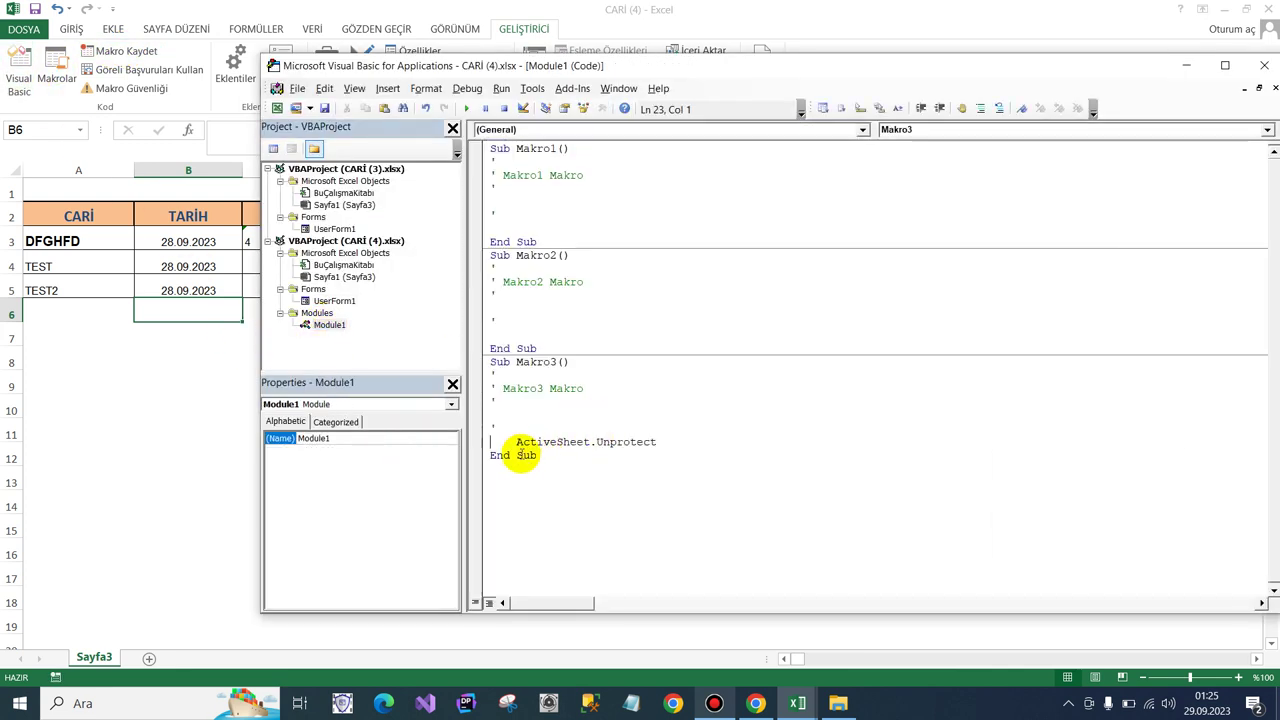
left_click_drag(512, 442, 675, 447)
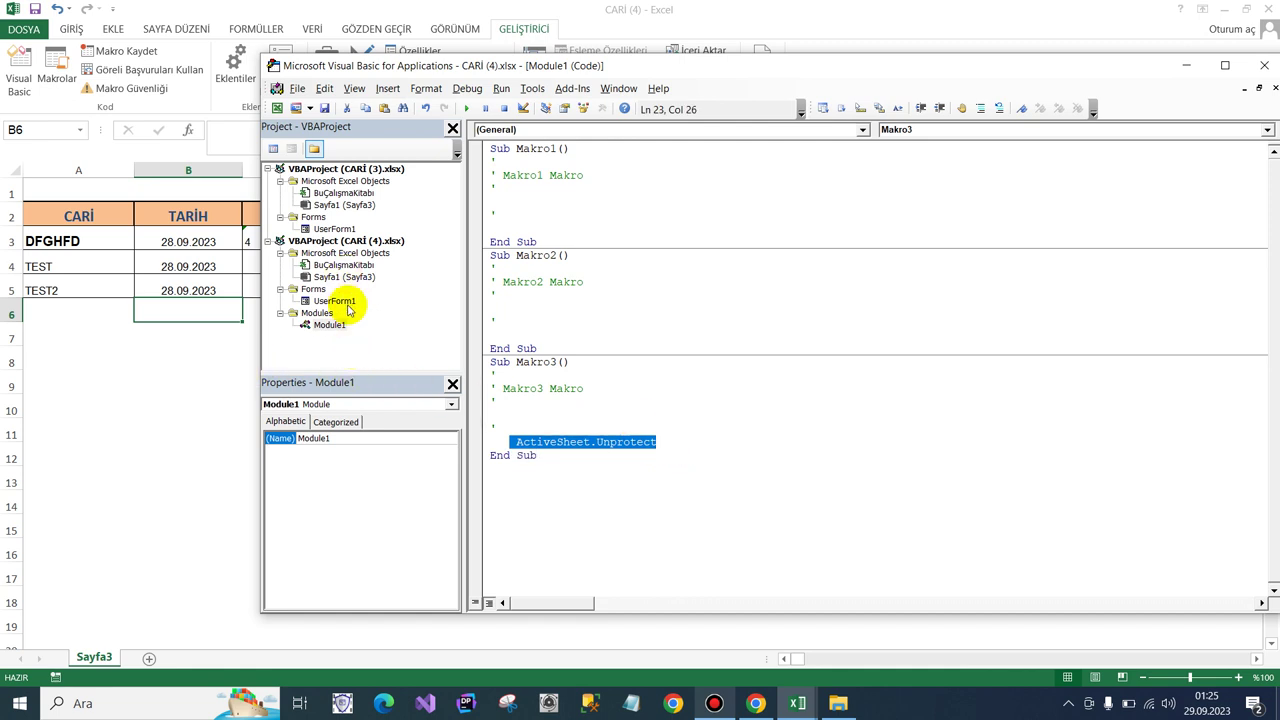
left_click(197, 351)
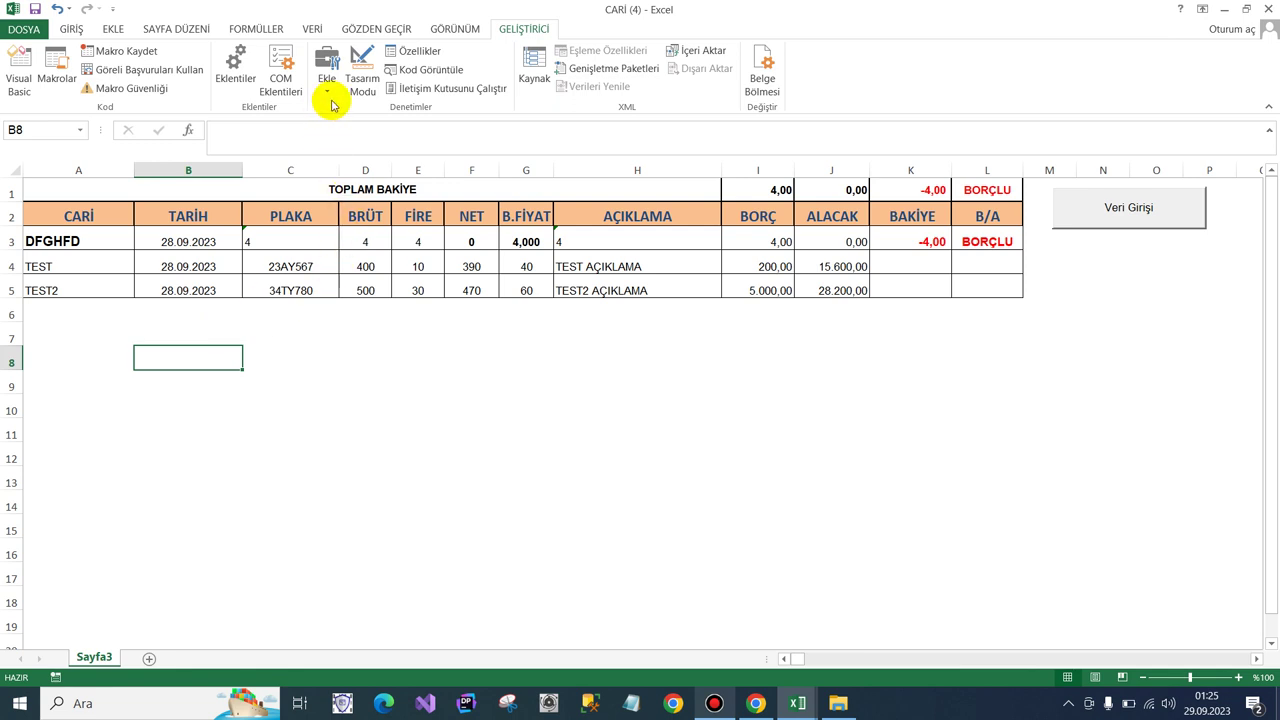
Step: Record macro Makro4 while protecting the sheet again, entering and confirming the password
left_click(163, 48)
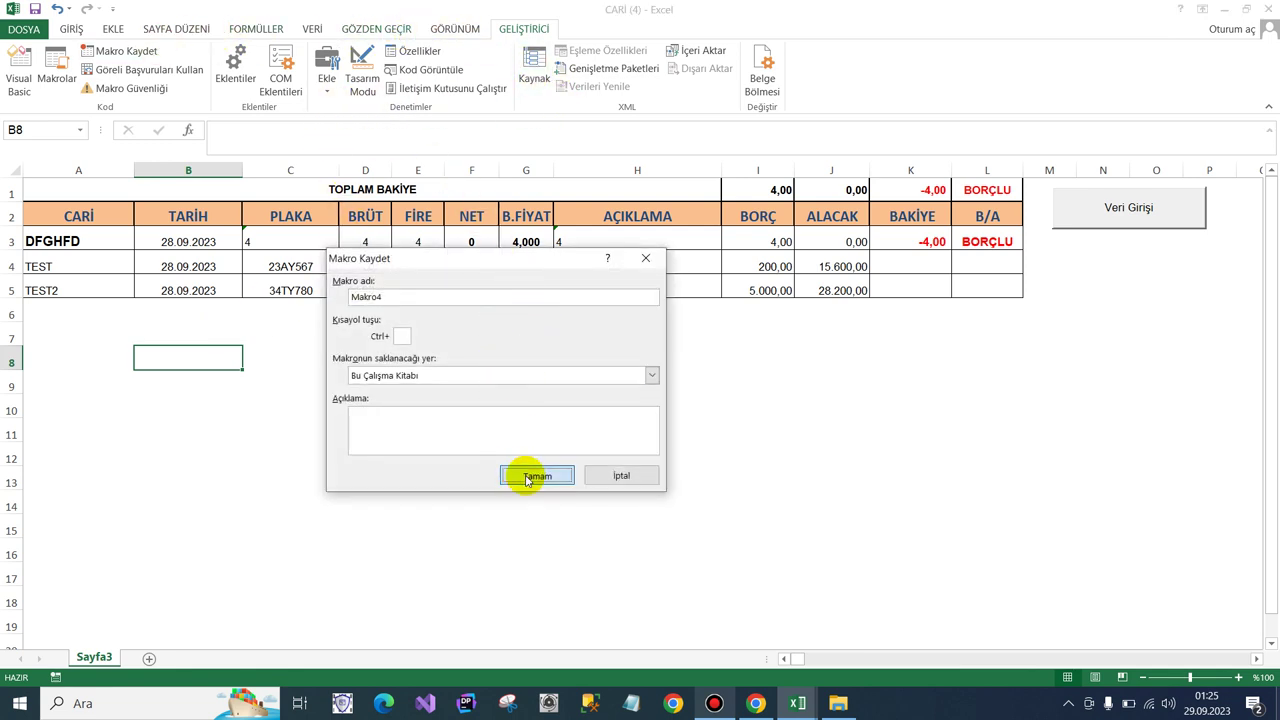
left_click(527, 478)
left_click(376, 28)
left_click(473, 70)
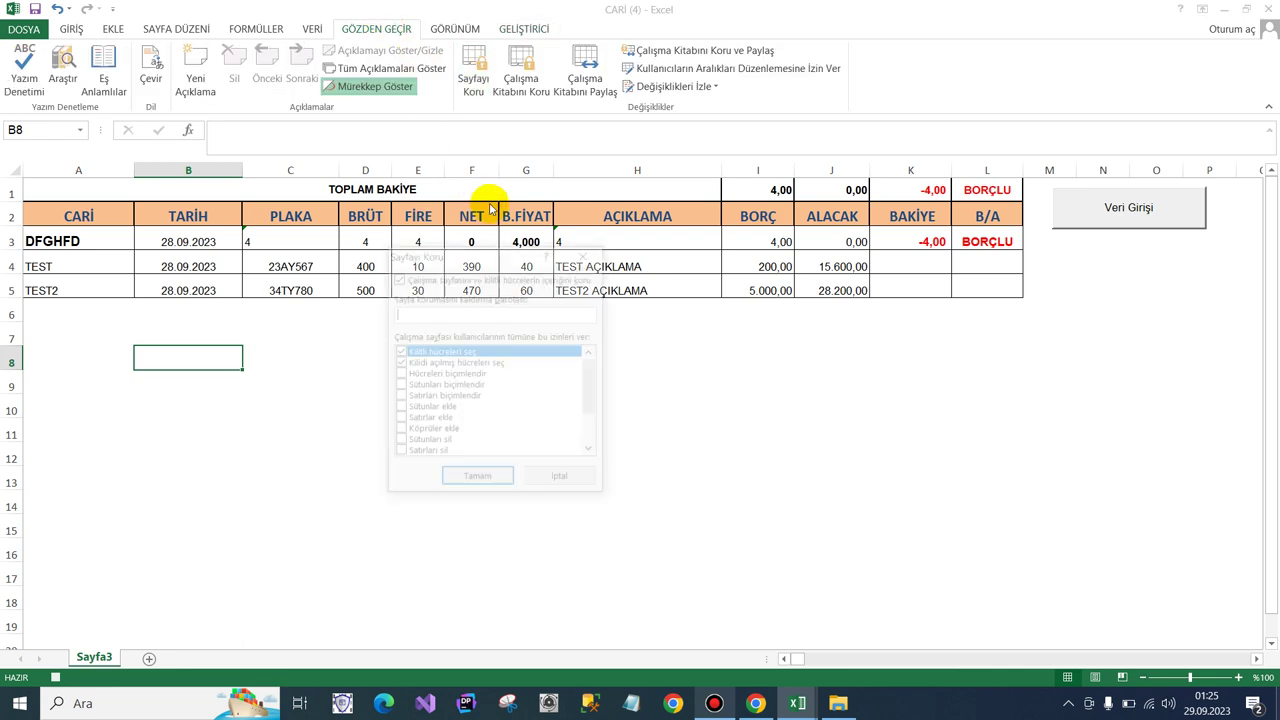
key("Return")
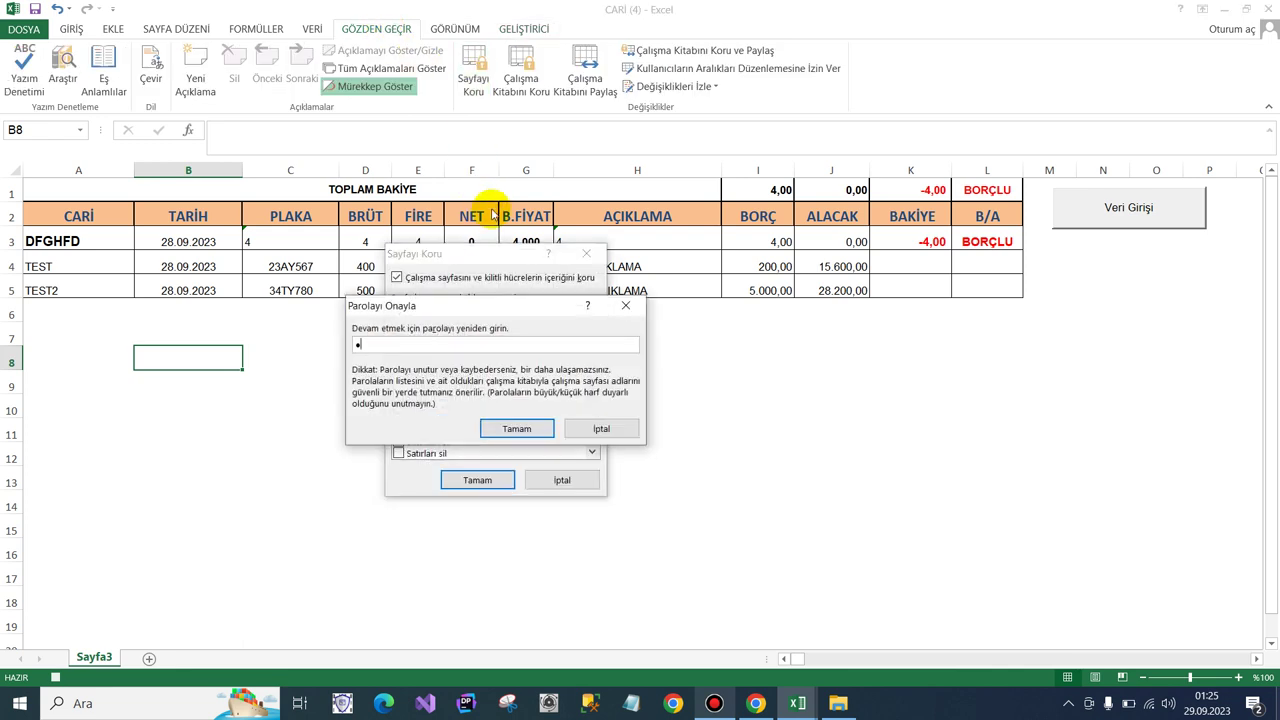
key("Return")
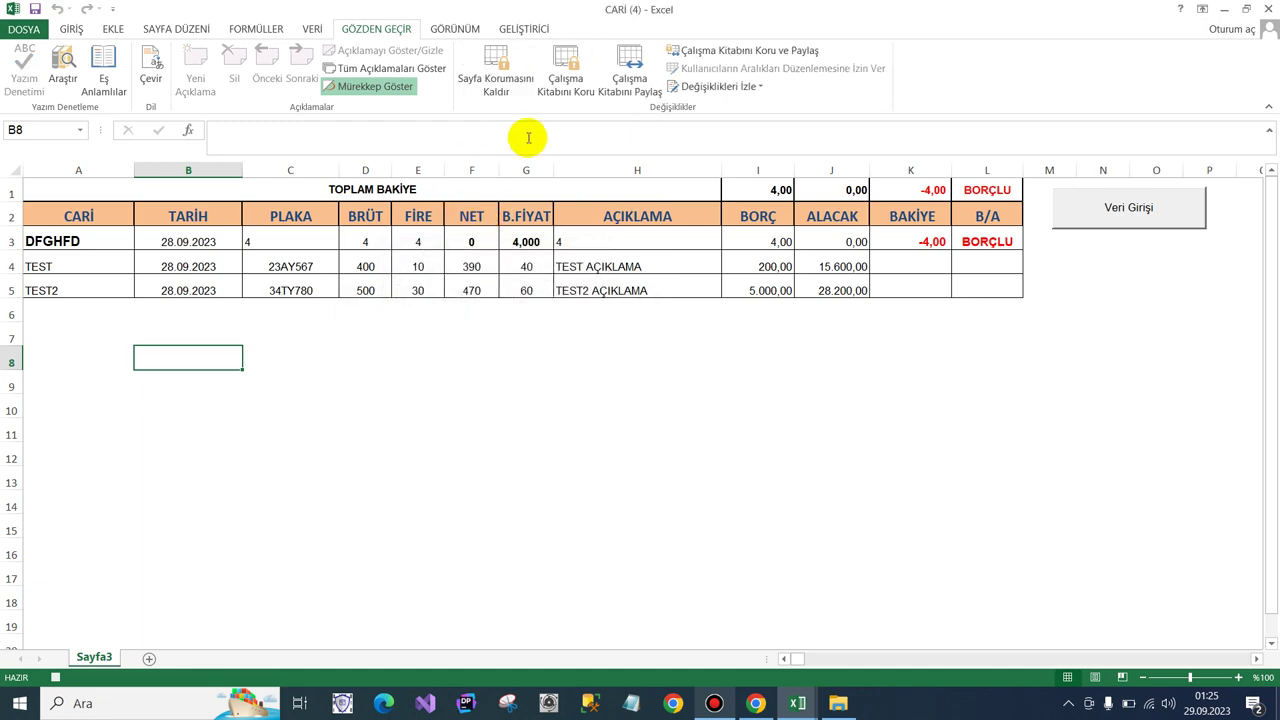
left_click(534, 34)
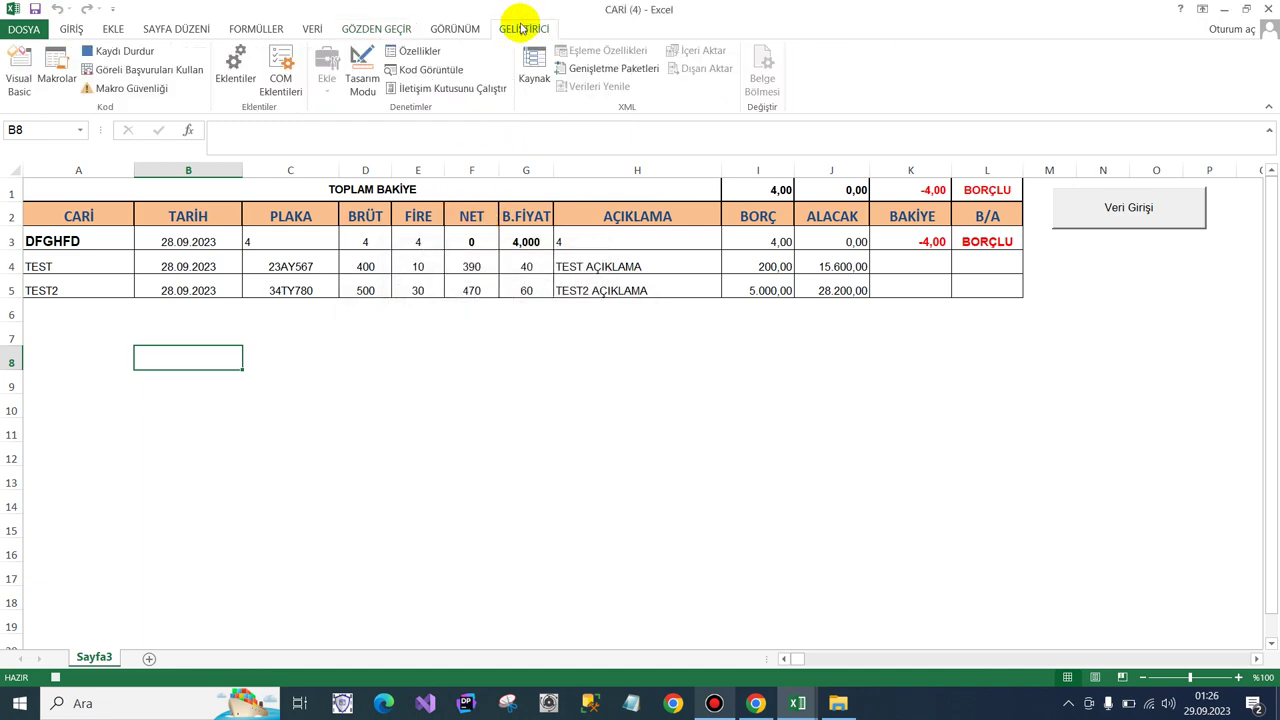
Step: In Makro4, replace the recorded Protect arguments with an = password assignment
left_click(22, 65)
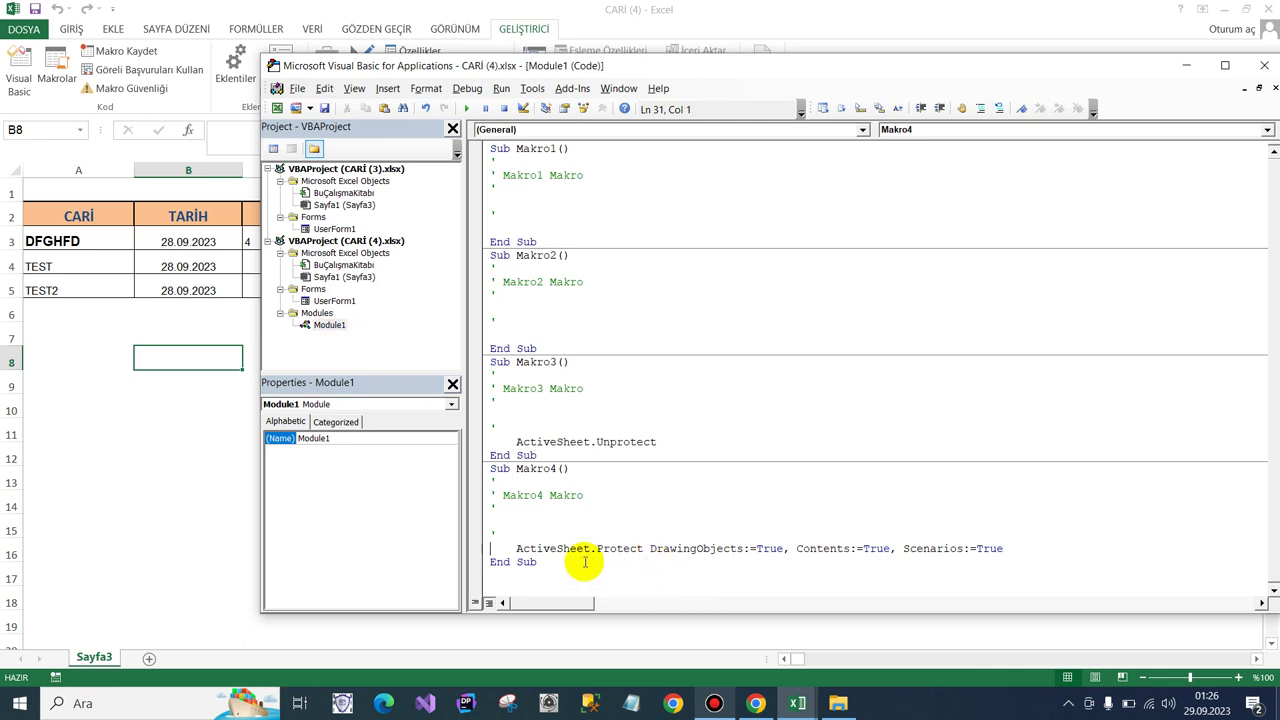
left_click_drag(517, 548, 1006, 548)
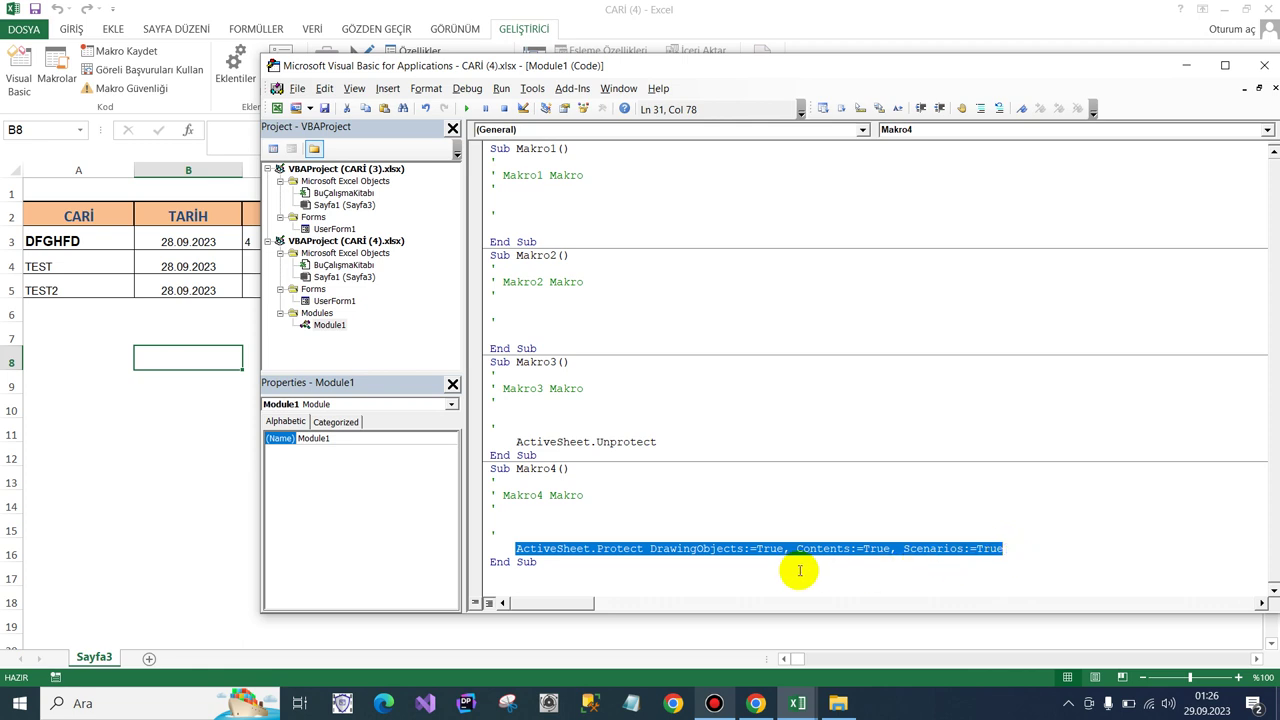
left_click(765, 572)
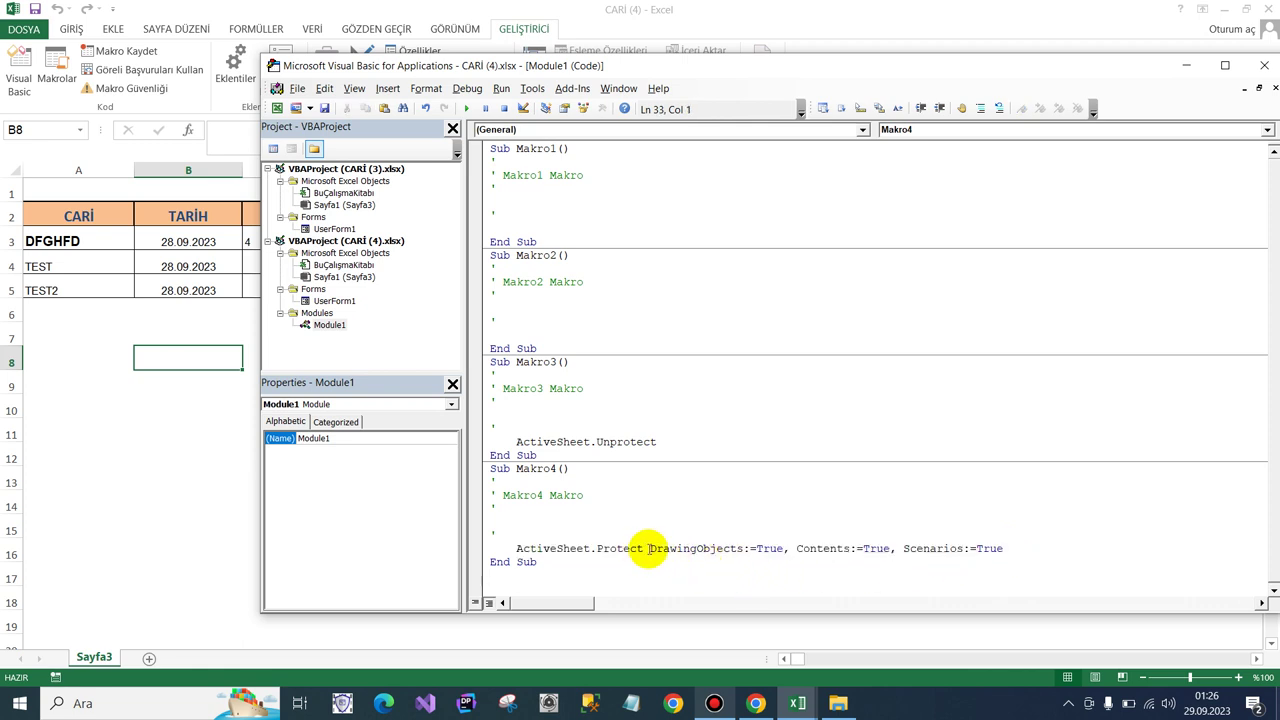
left_click_drag(649, 548, 1026, 551)
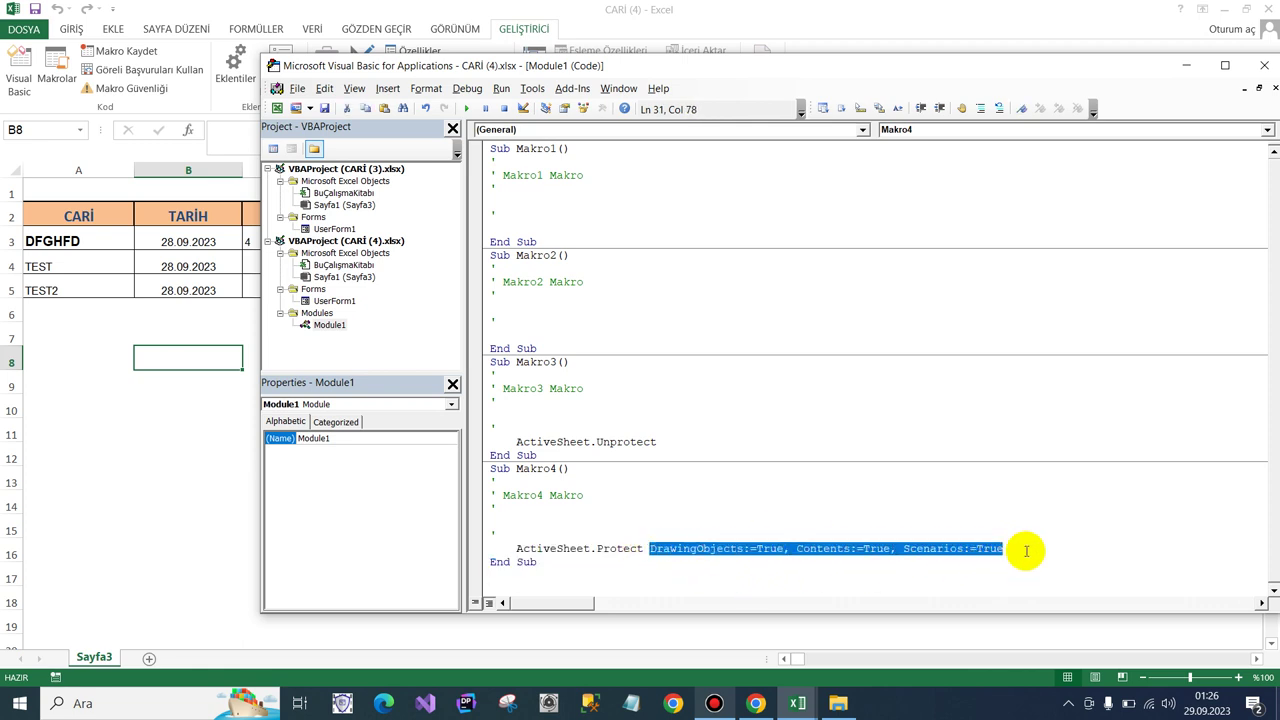
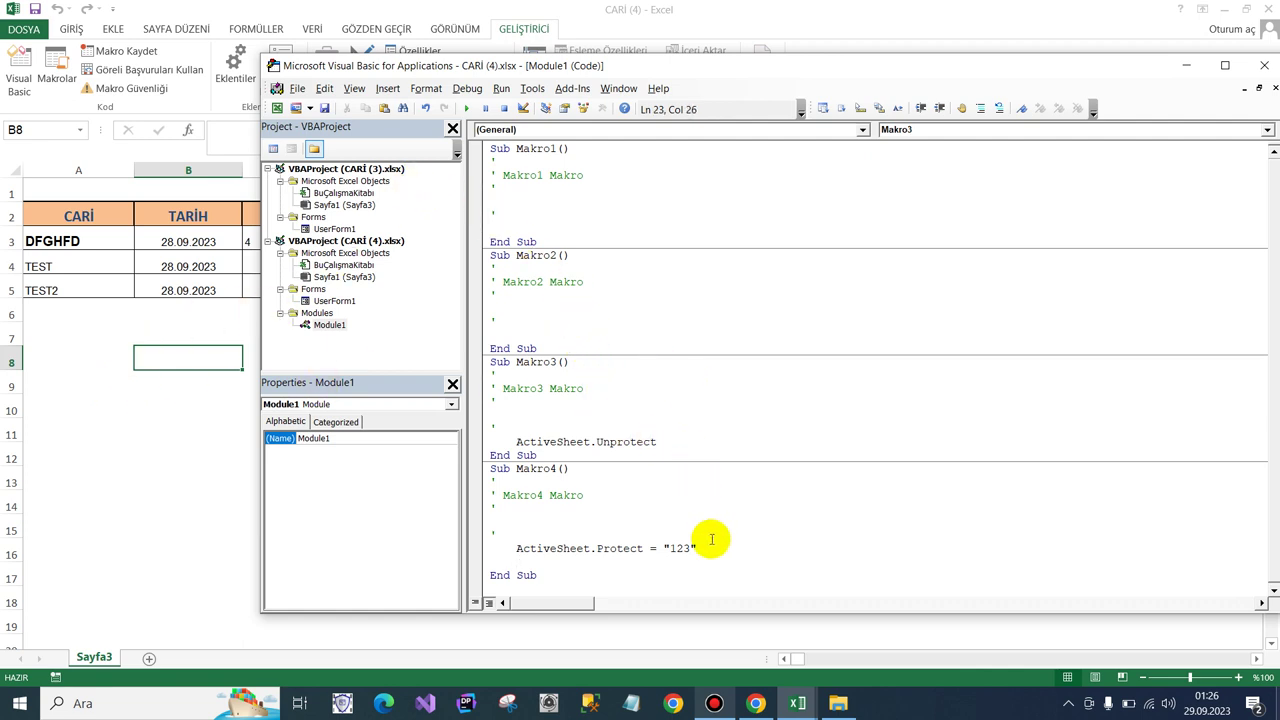
Step: Remove ActiveSheet.Unprotect from Makro3 and open the UserForm1 Kaydet button's click code
left_click_drag(658, 441, 516, 441)
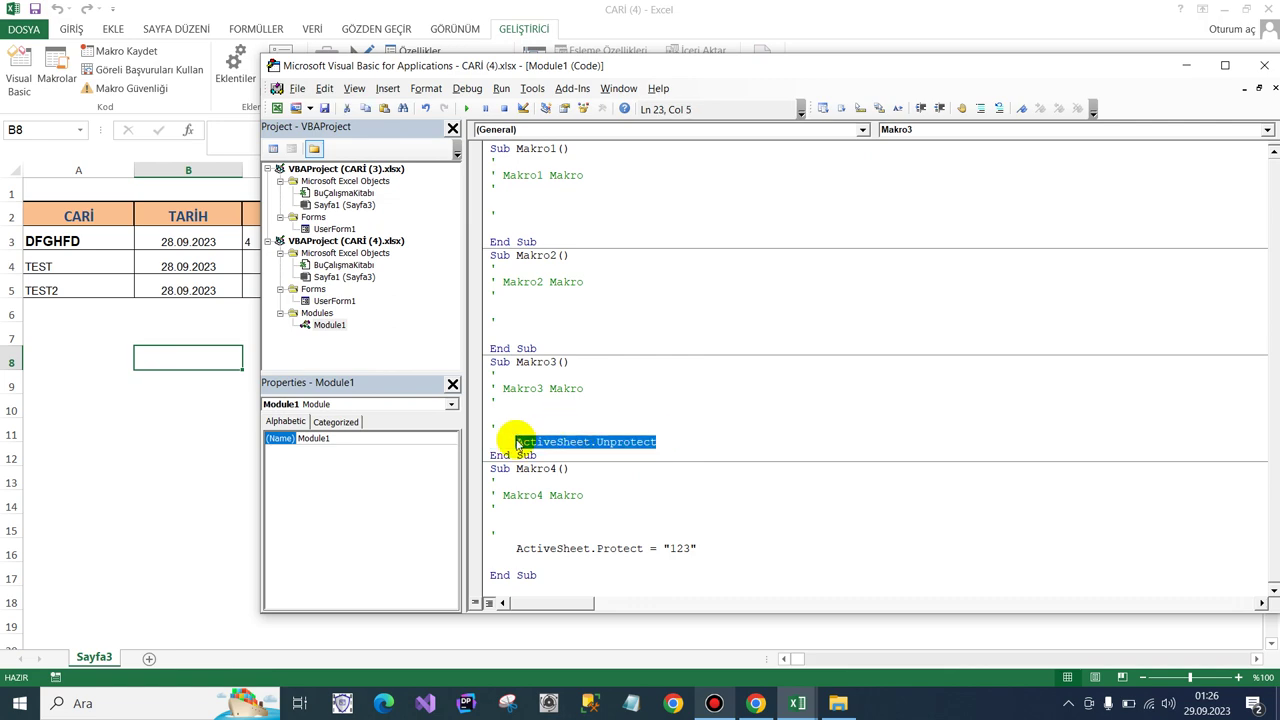
key("Delete")
double_click(333, 300)
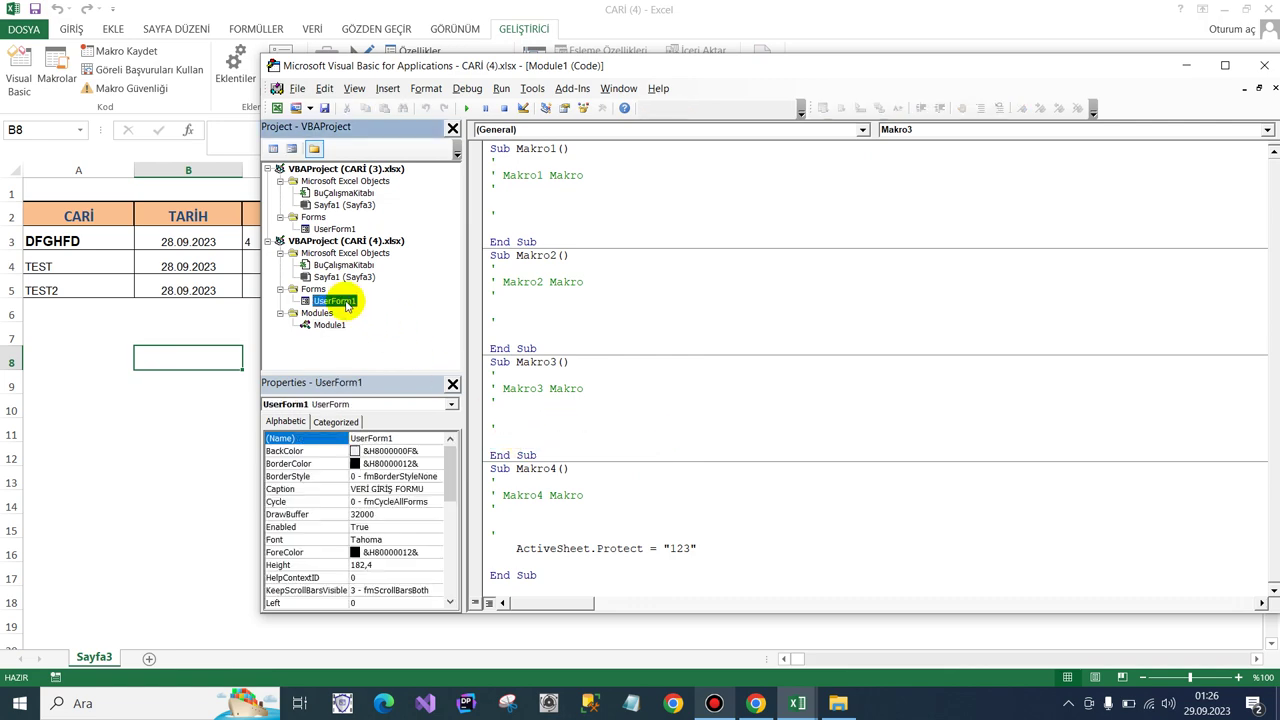
double_click(780, 171)
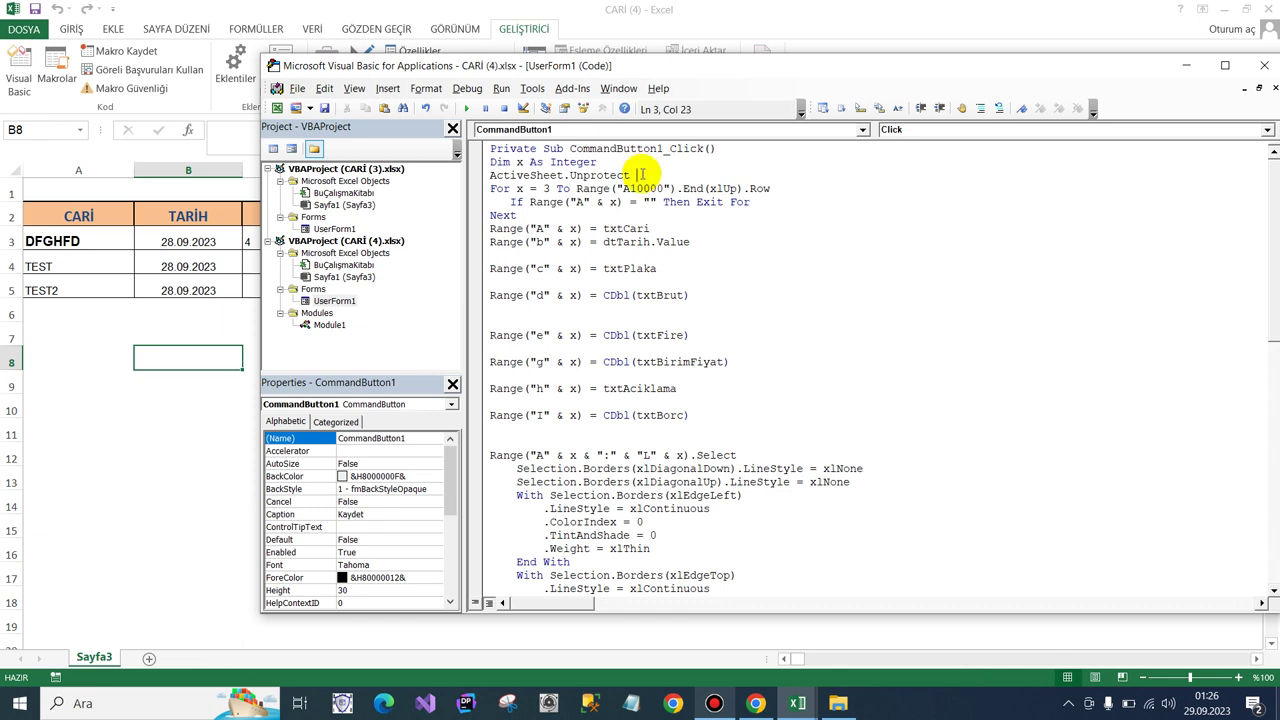
Step: Cut the password ActiveSheet.Protect line out of Makro4
type("P")
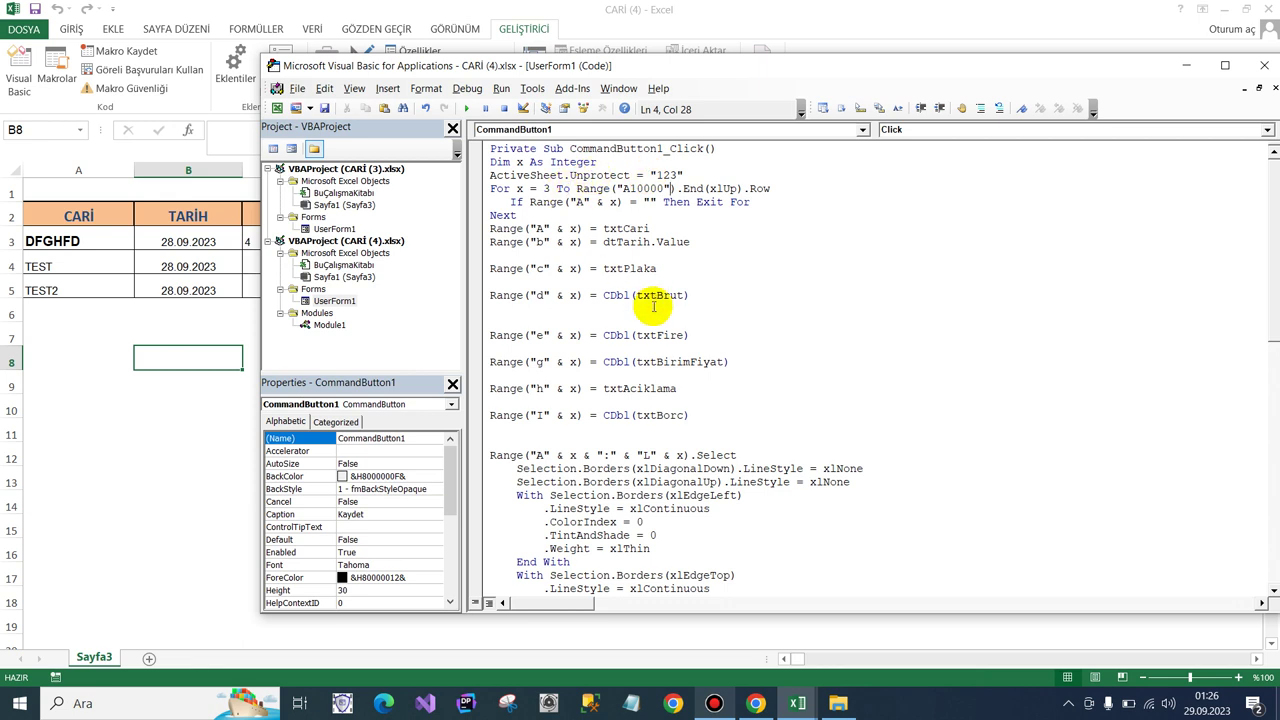
double_click(329, 324)
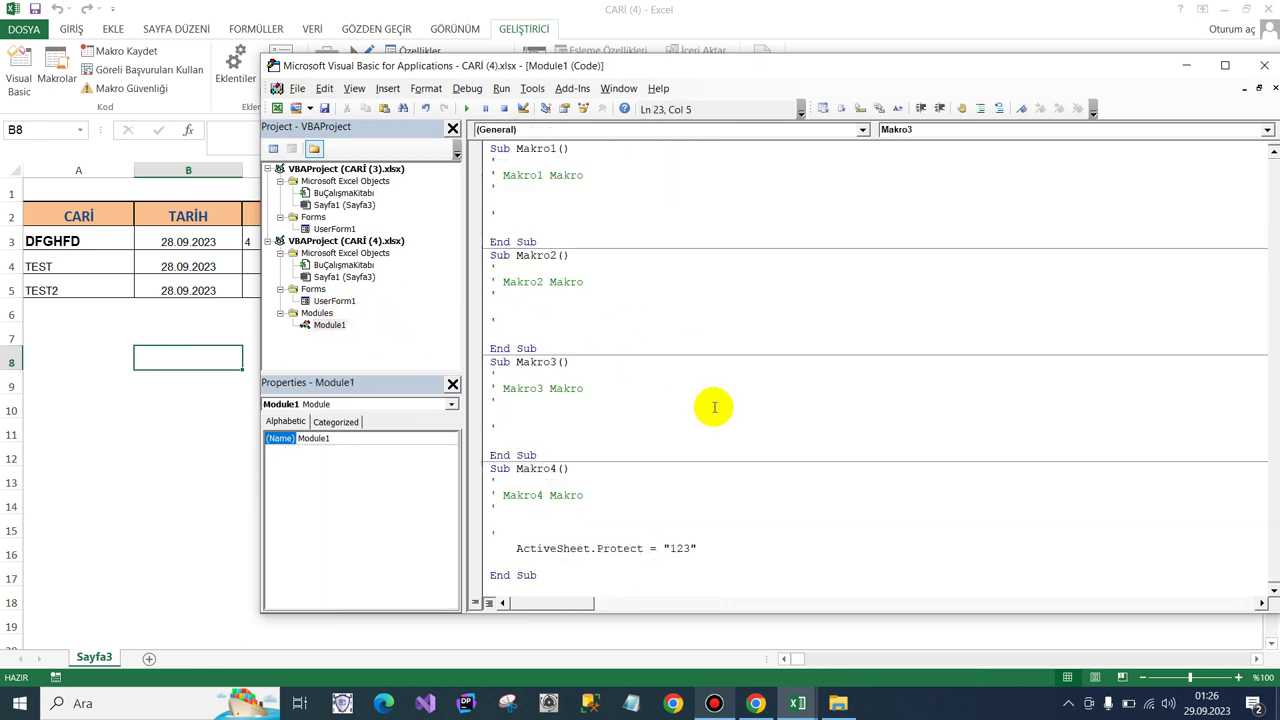
left_click_drag(717, 548, 516, 548)
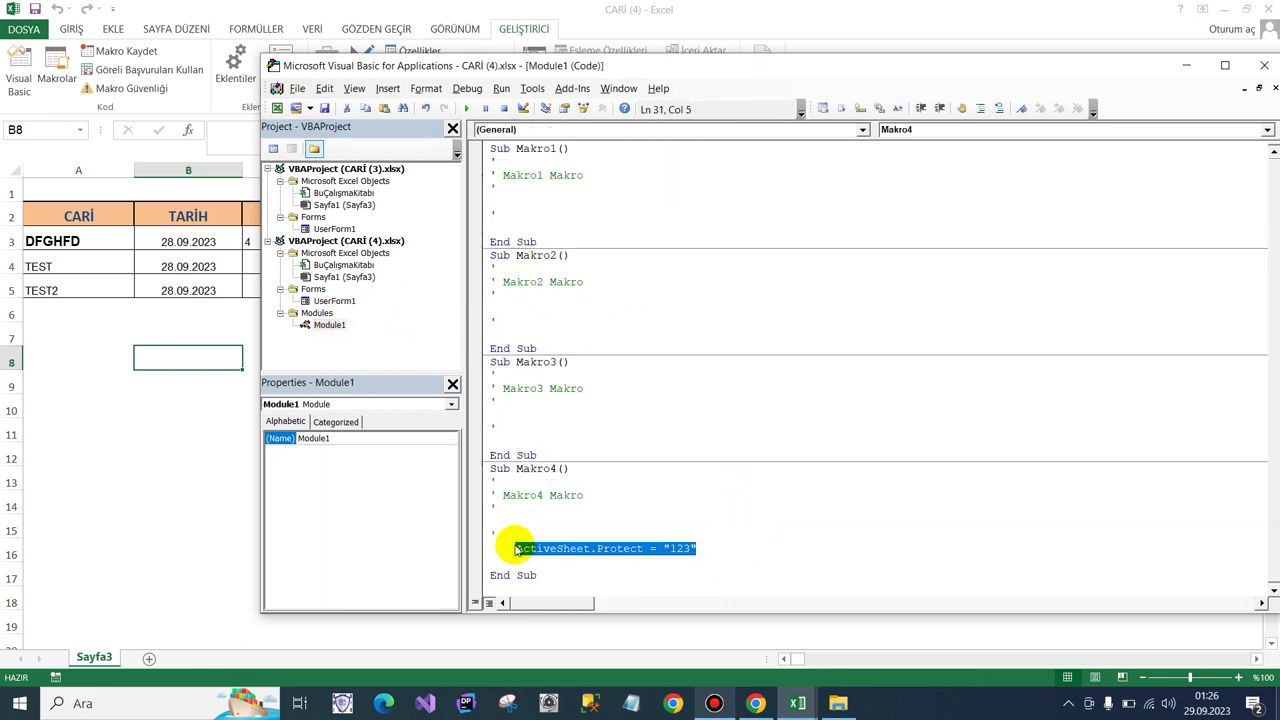
key("ctrl+x")
Step: Paste the Protect line into the Kaydet click code just above Range("A1").Select
double_click(334, 300)
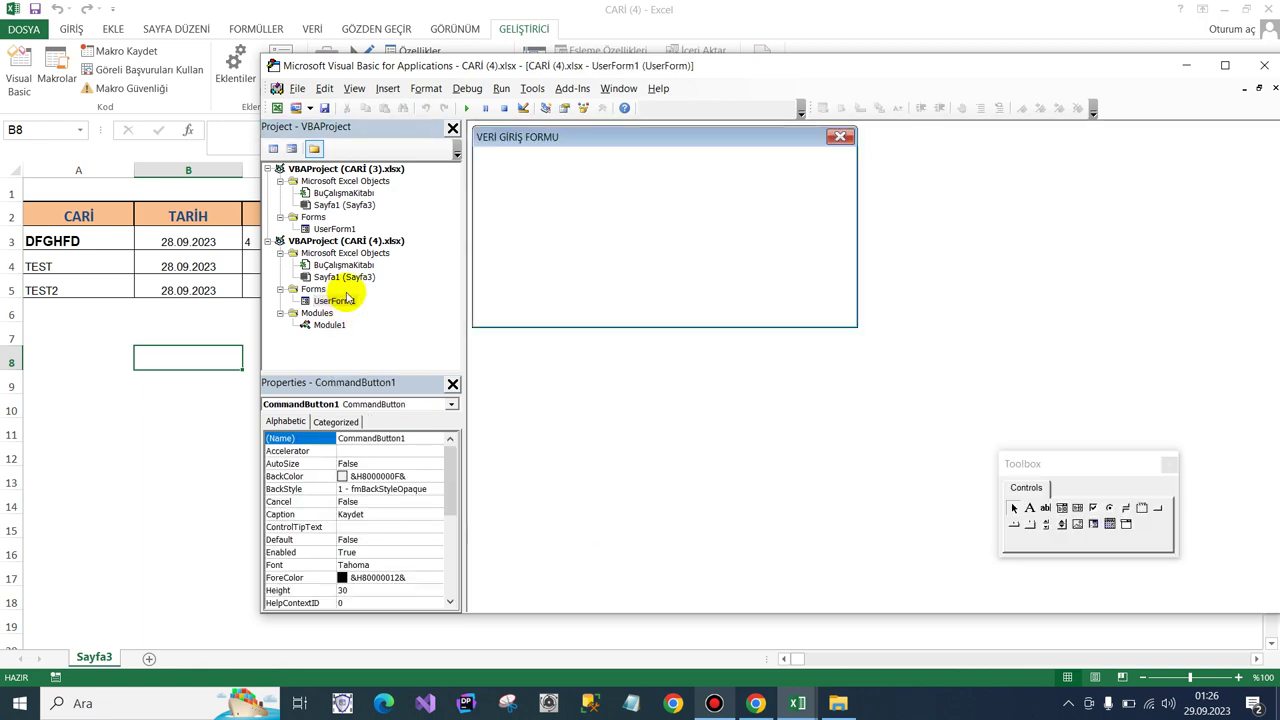
double_click(778, 171)
scroll(651, 297, "down", 9)
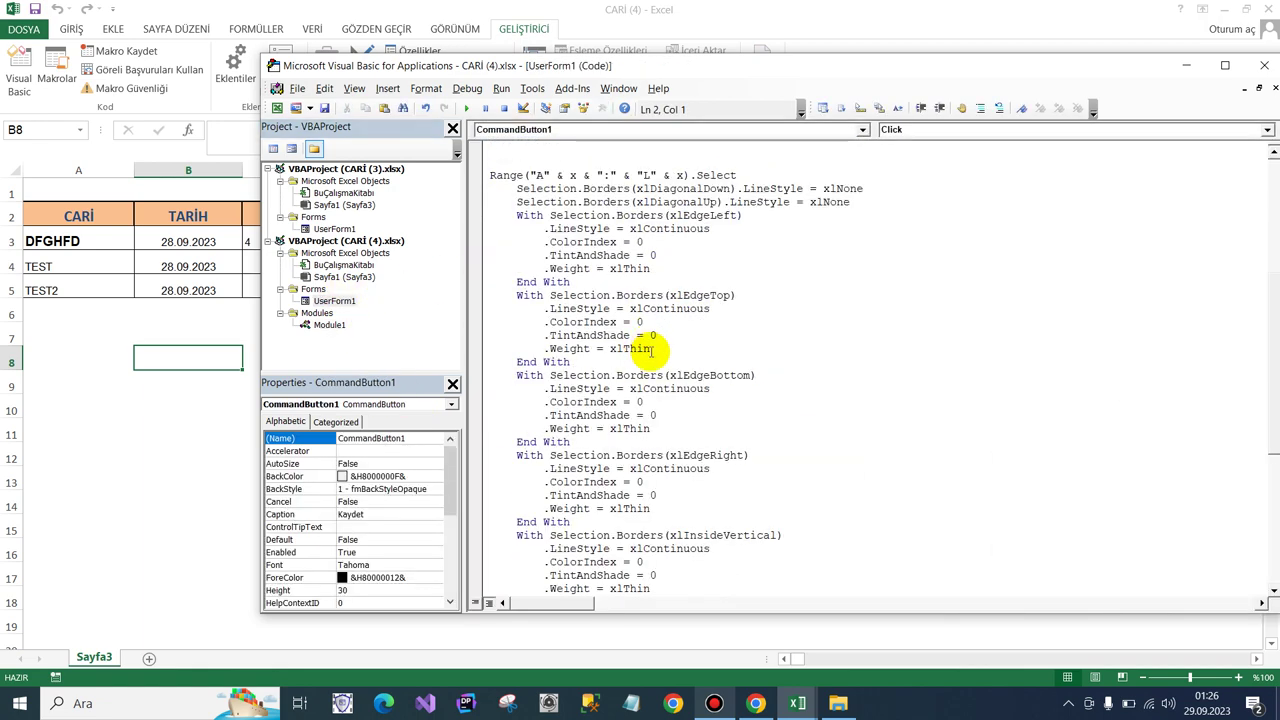
scroll(651, 343, "down", 7)
scroll(579, 454, "down", 1)
left_click(486, 470)
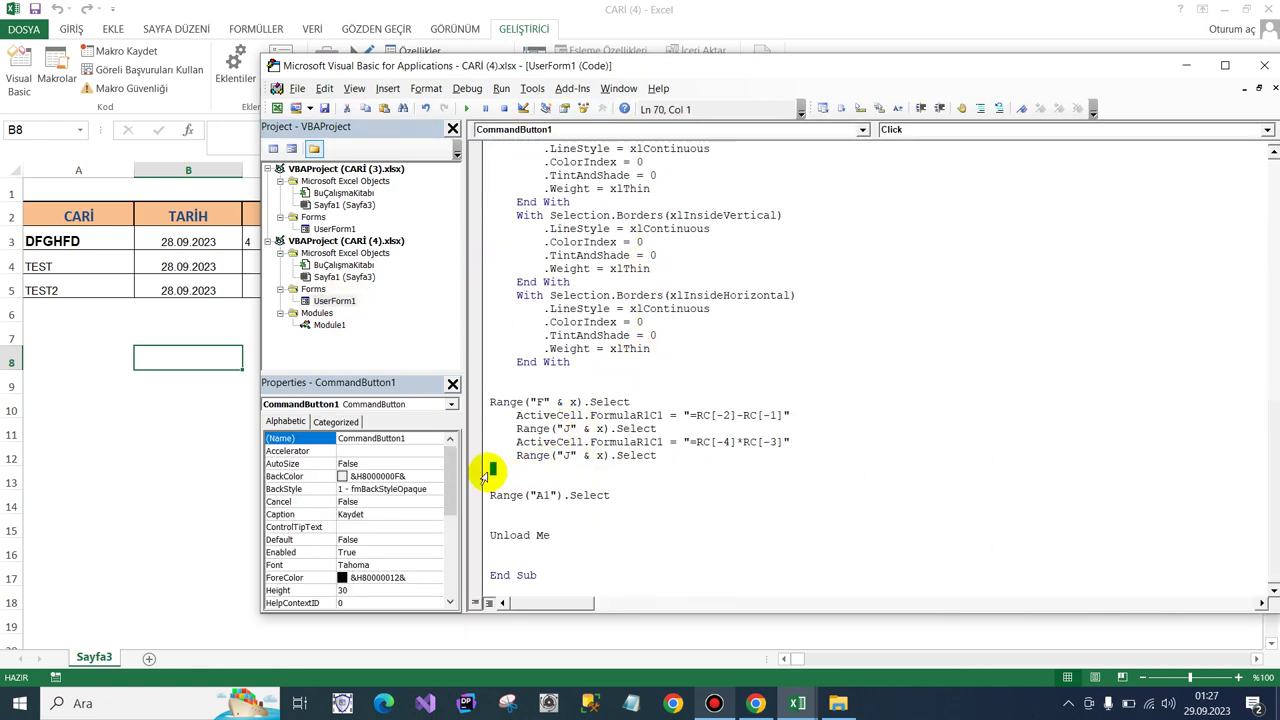
key("ctrl+v")
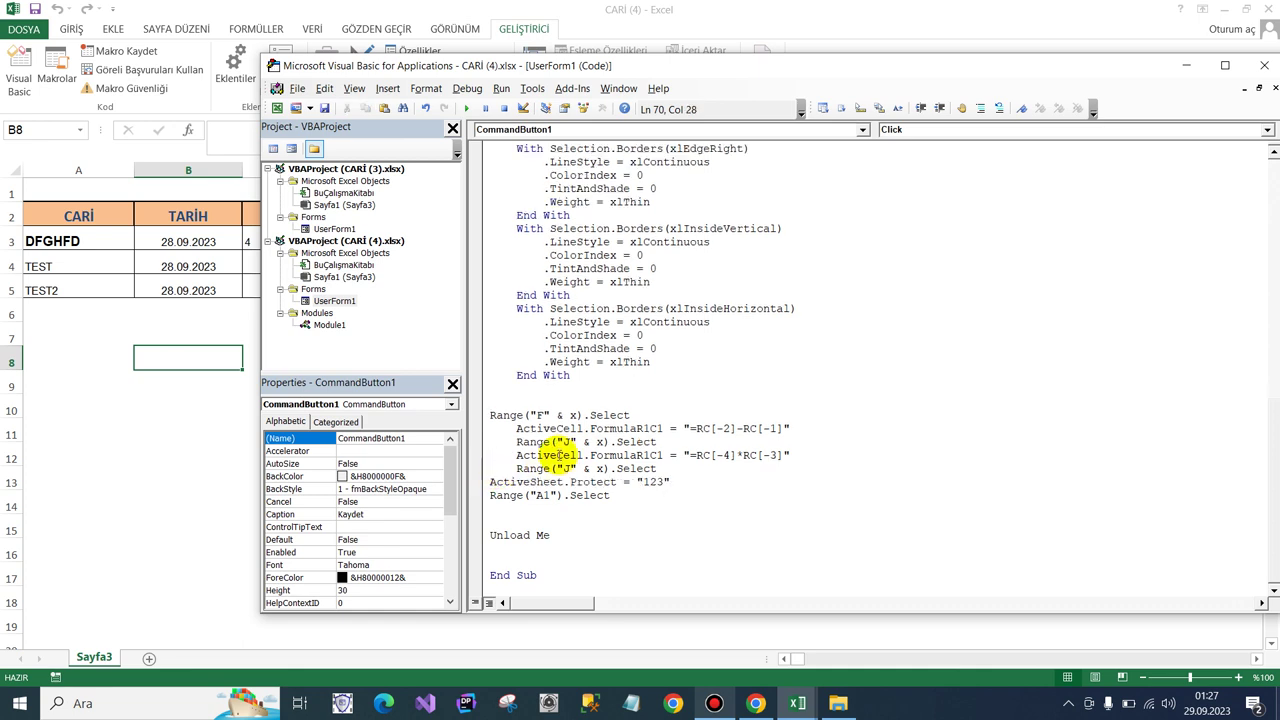
Step: Enter TEST4 with 8 in each field, save it, and confirm the unprotect password
left_click(206, 351)
left_click(1110, 207)
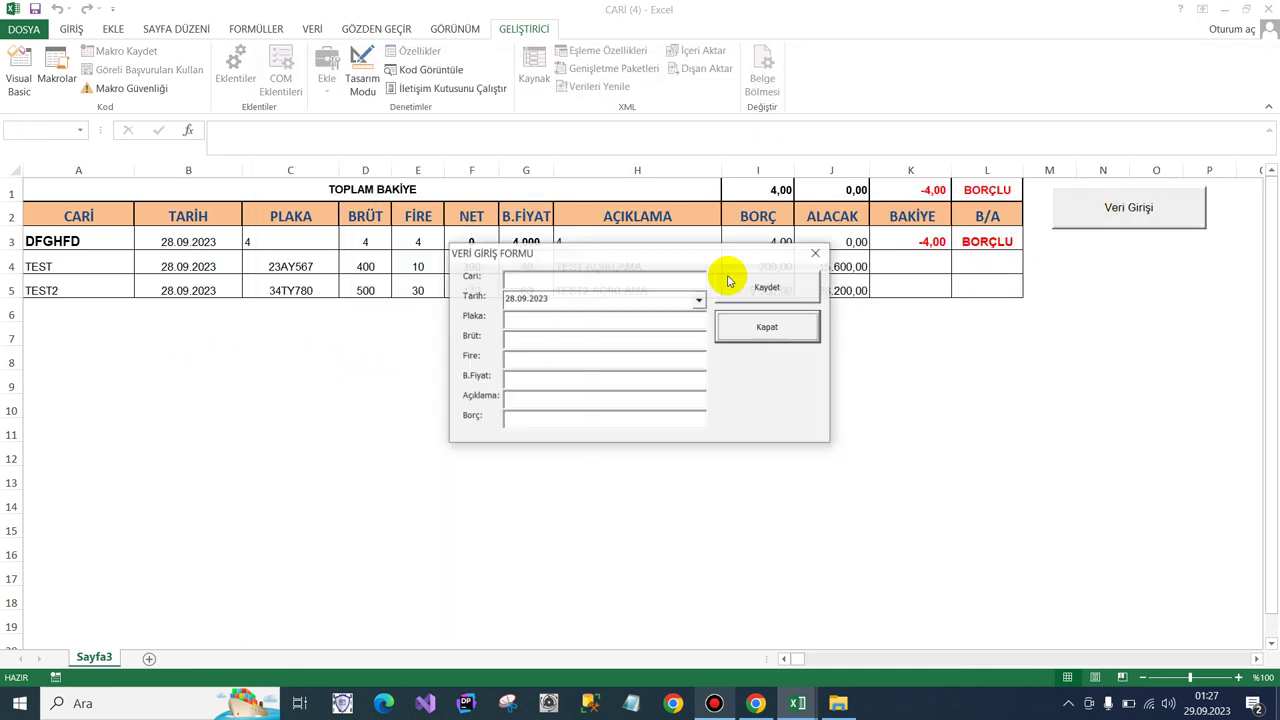
type("TES")
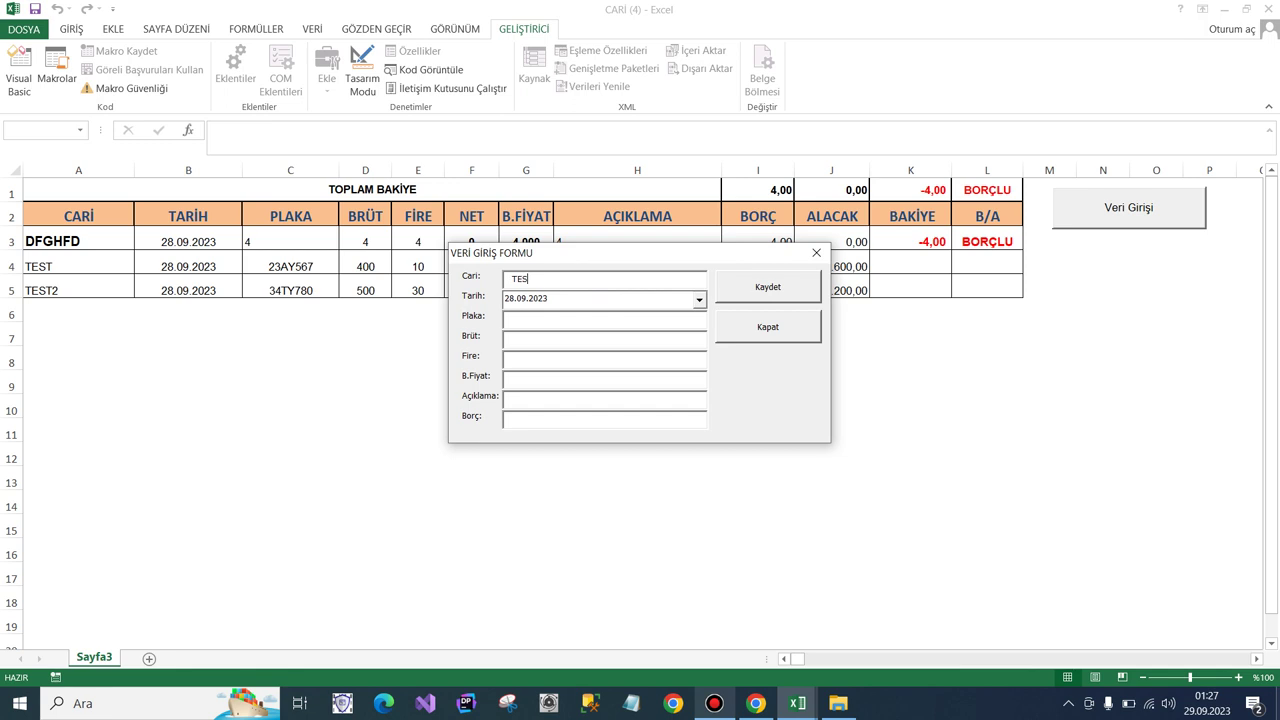
type("4")
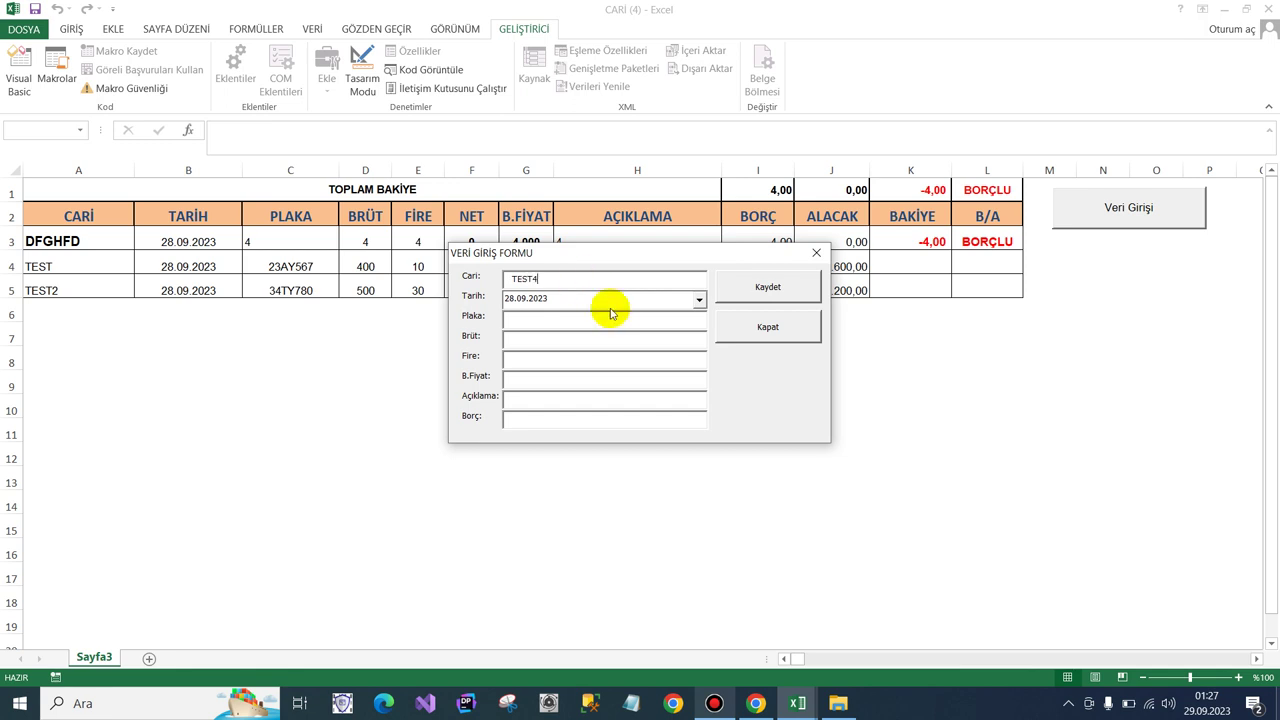
type("8")
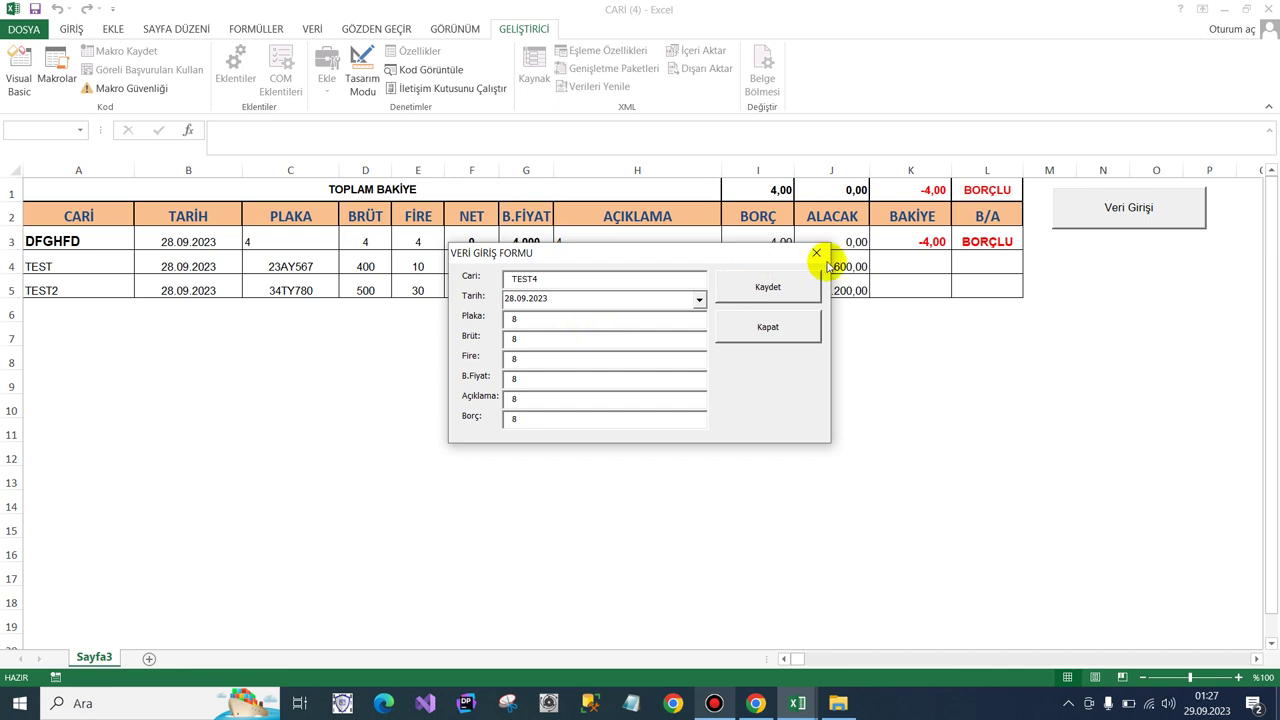
left_click(770, 287)
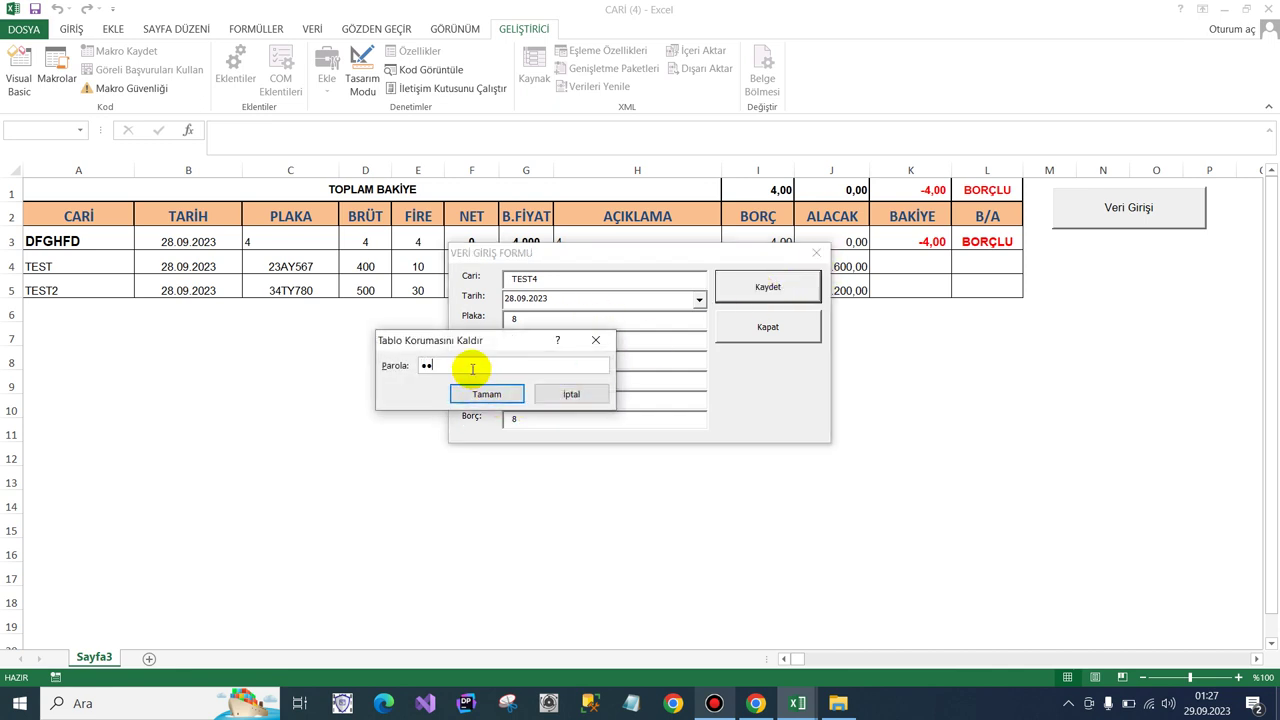
left_click(486, 393)
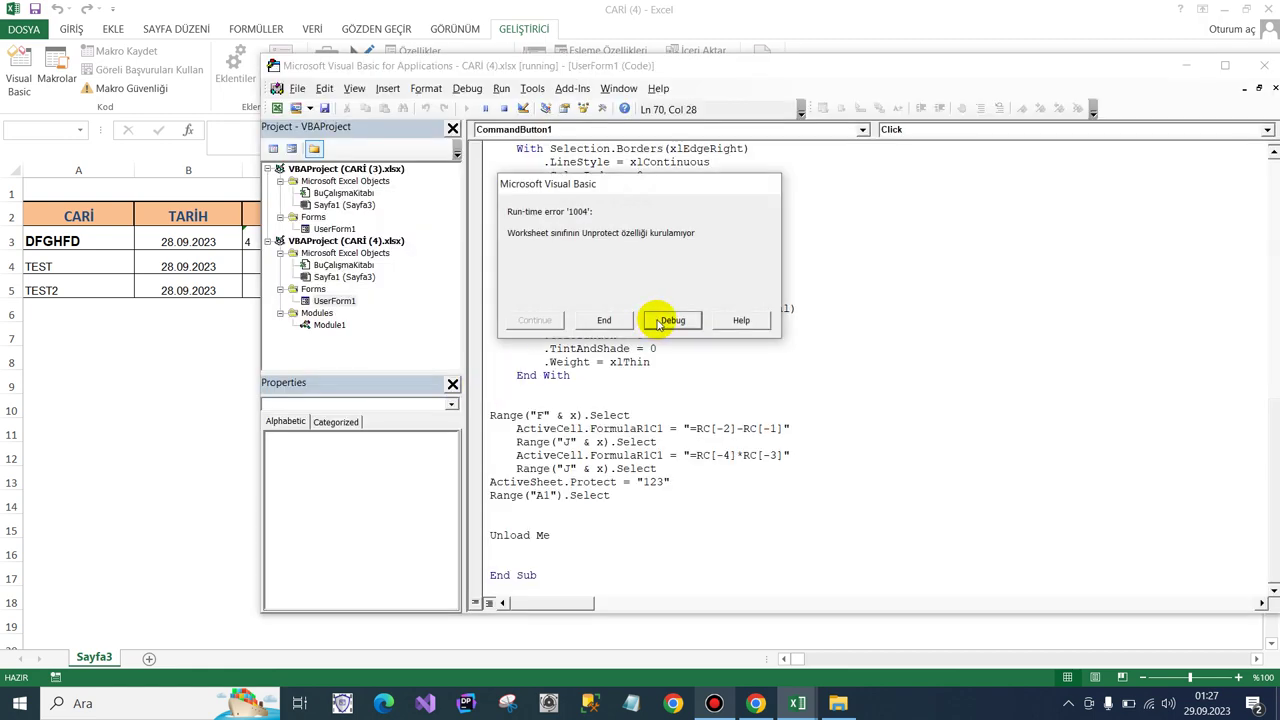
Step: Debug the error 1004 at the failing Unprotect line and reset the halted macro
left_click(660, 321)
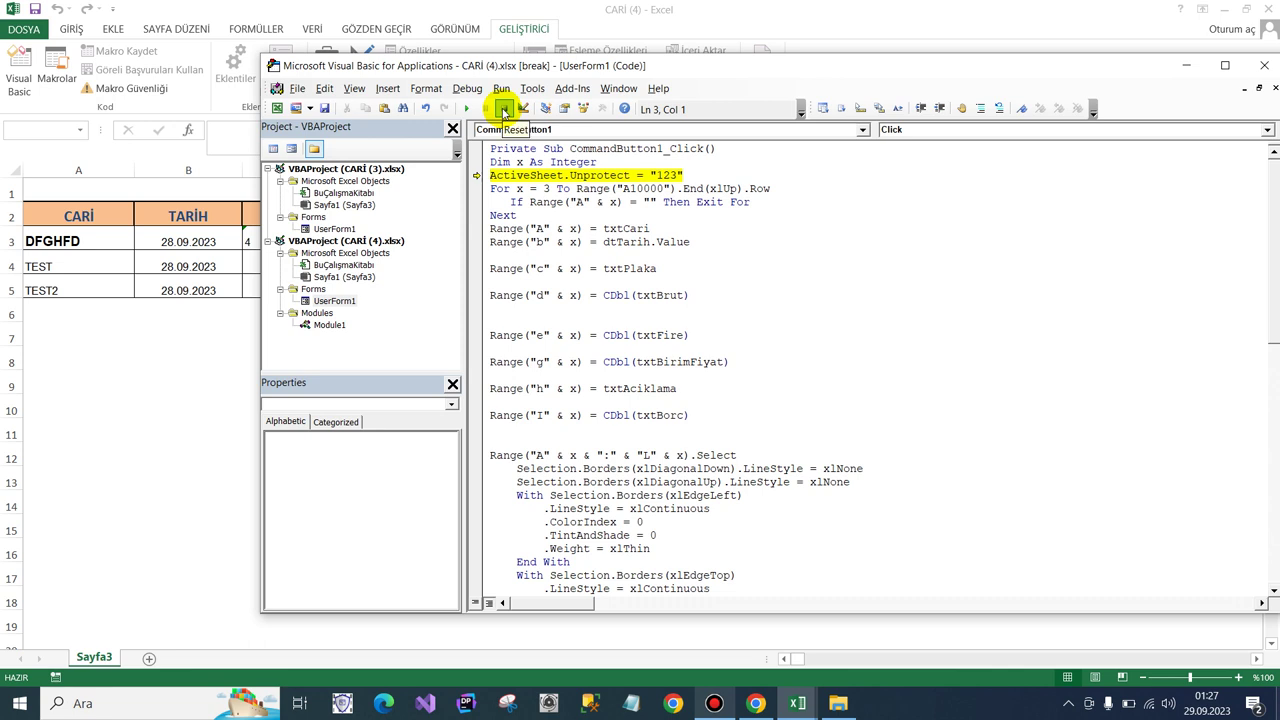
left_click(714, 703)
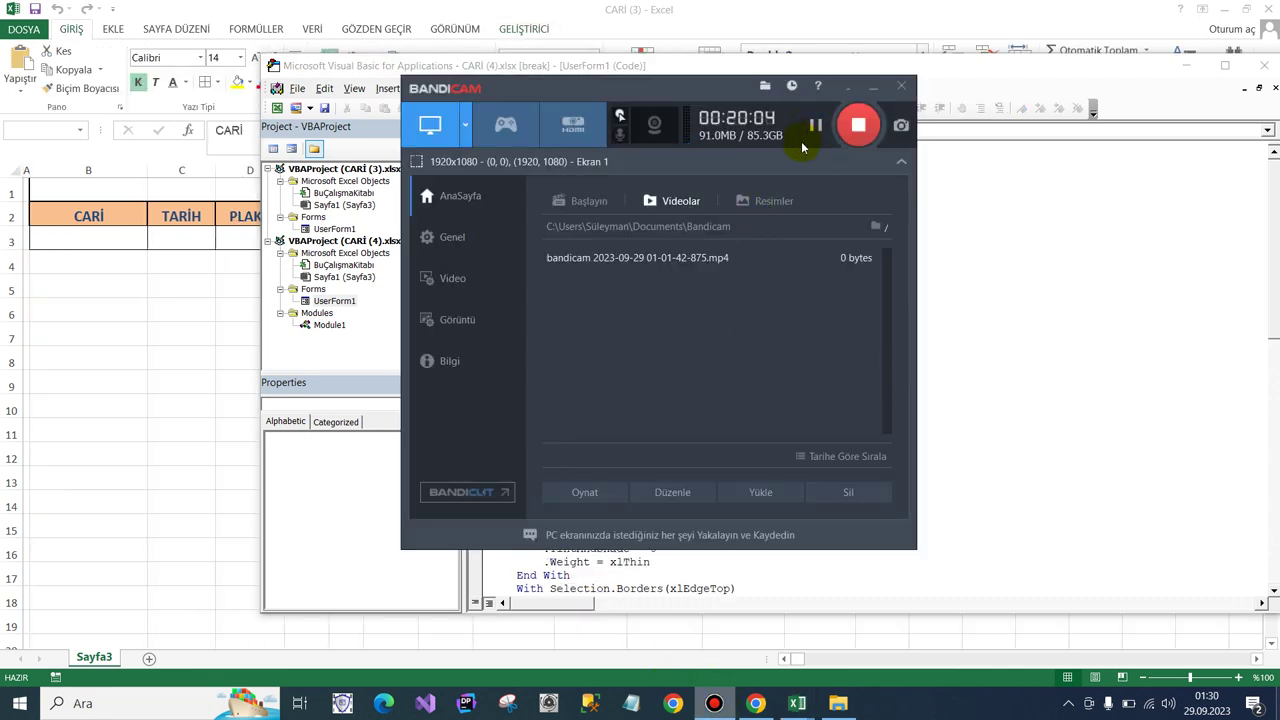
left_click(1014, 221)
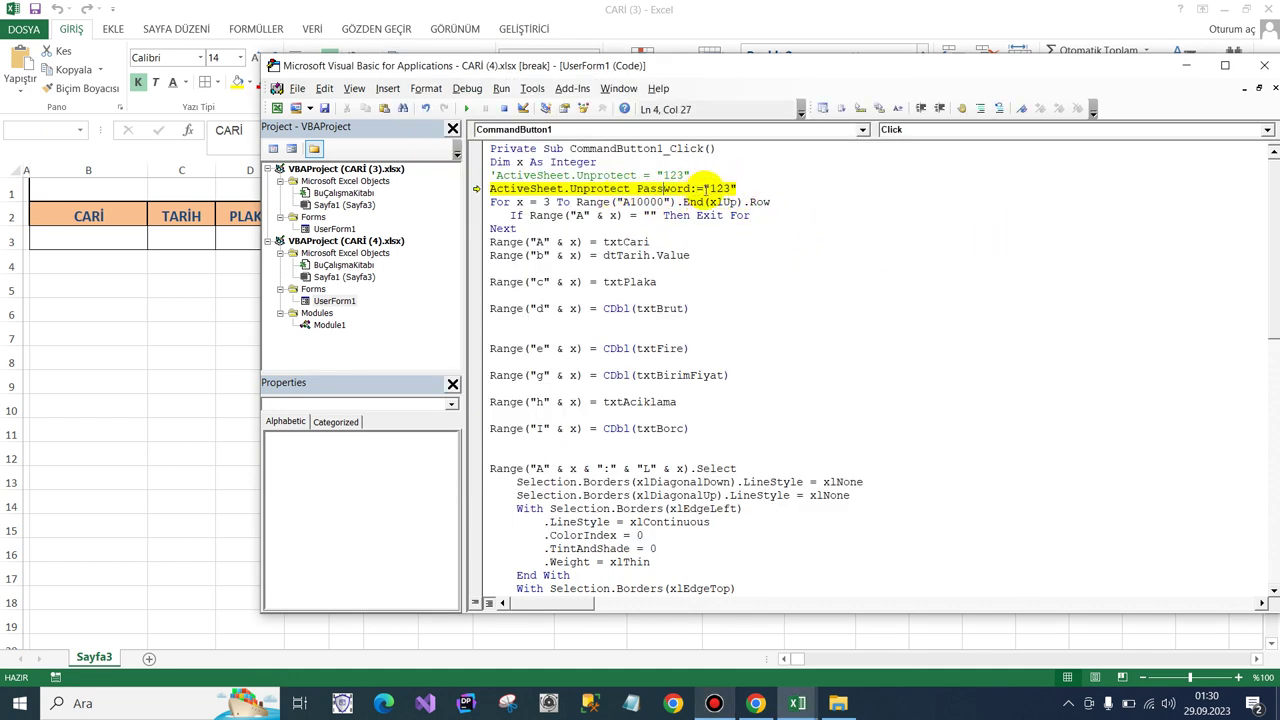
left_click_drag(696, 172, 489, 175)
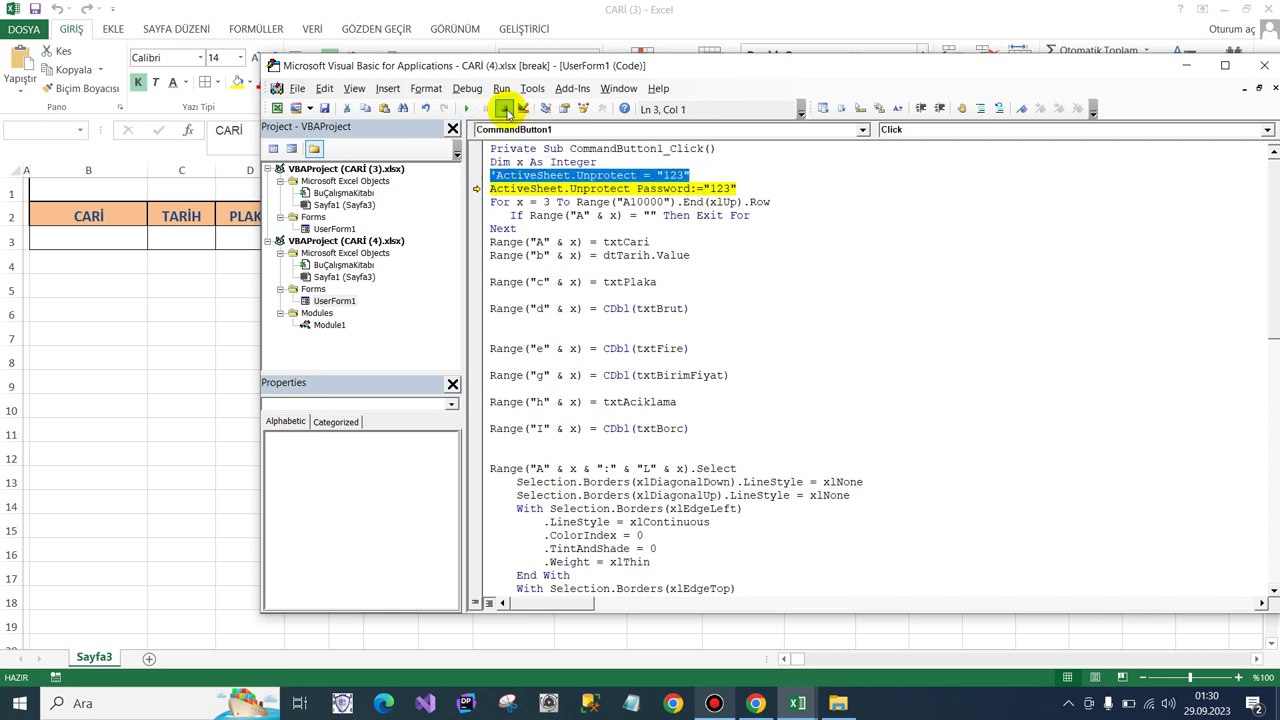
left_click(504, 108)
Step: Delete the old commented Unprotect and Protect lines from the Kaydet code, then return to the sheet
double_click(772, 177)
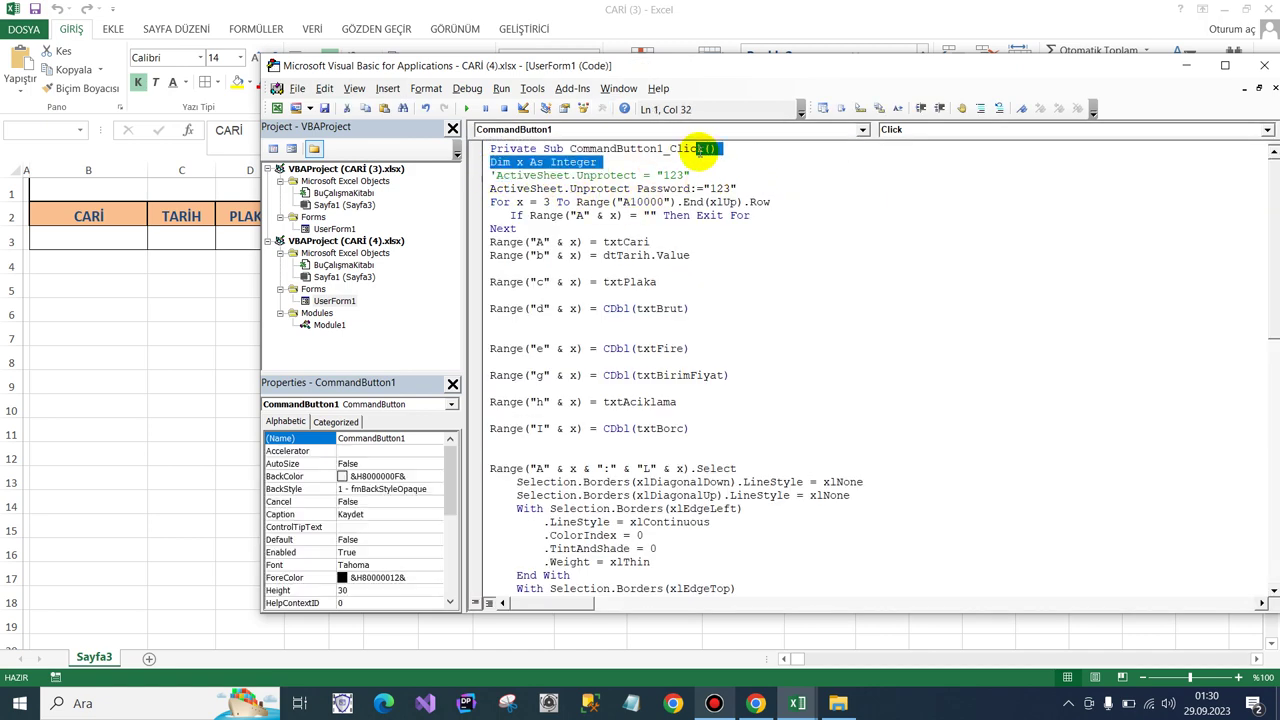
left_click_drag(490, 175, 708, 166)
key("Delete")
scroll(675, 201, "down", 6)
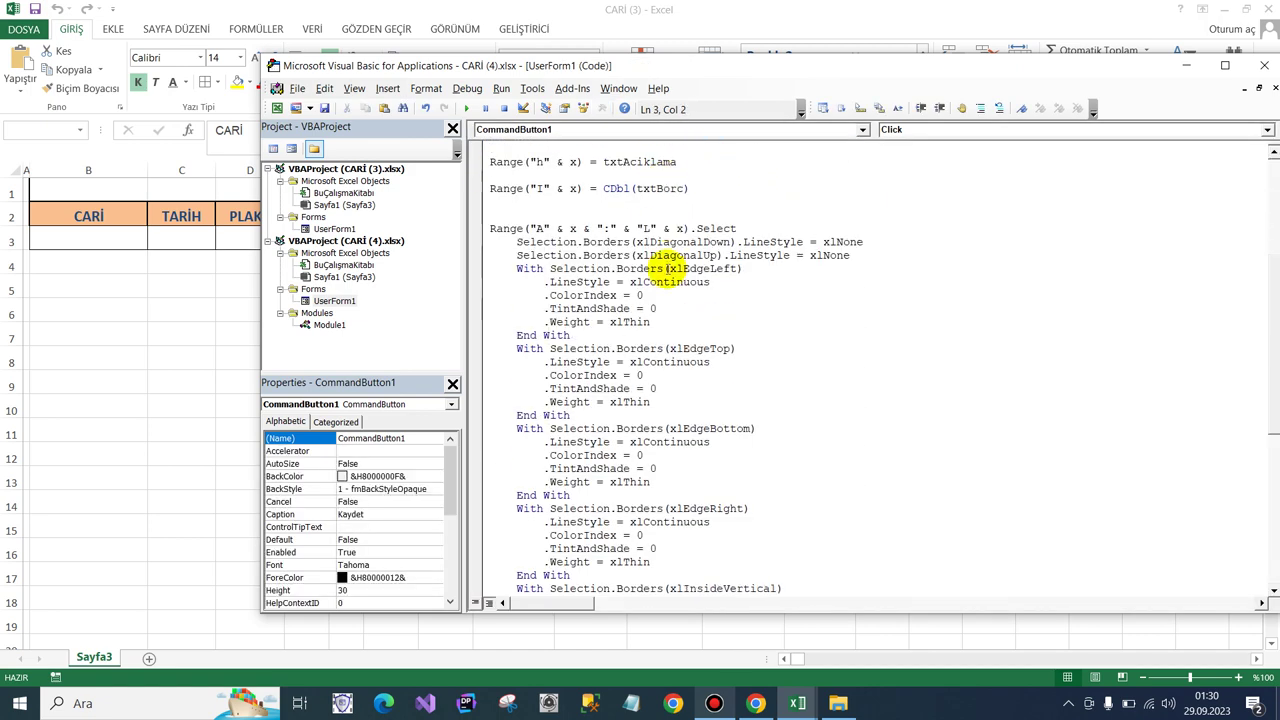
scroll(640, 260, "down", 7)
scroll(625, 365, "down", 2)
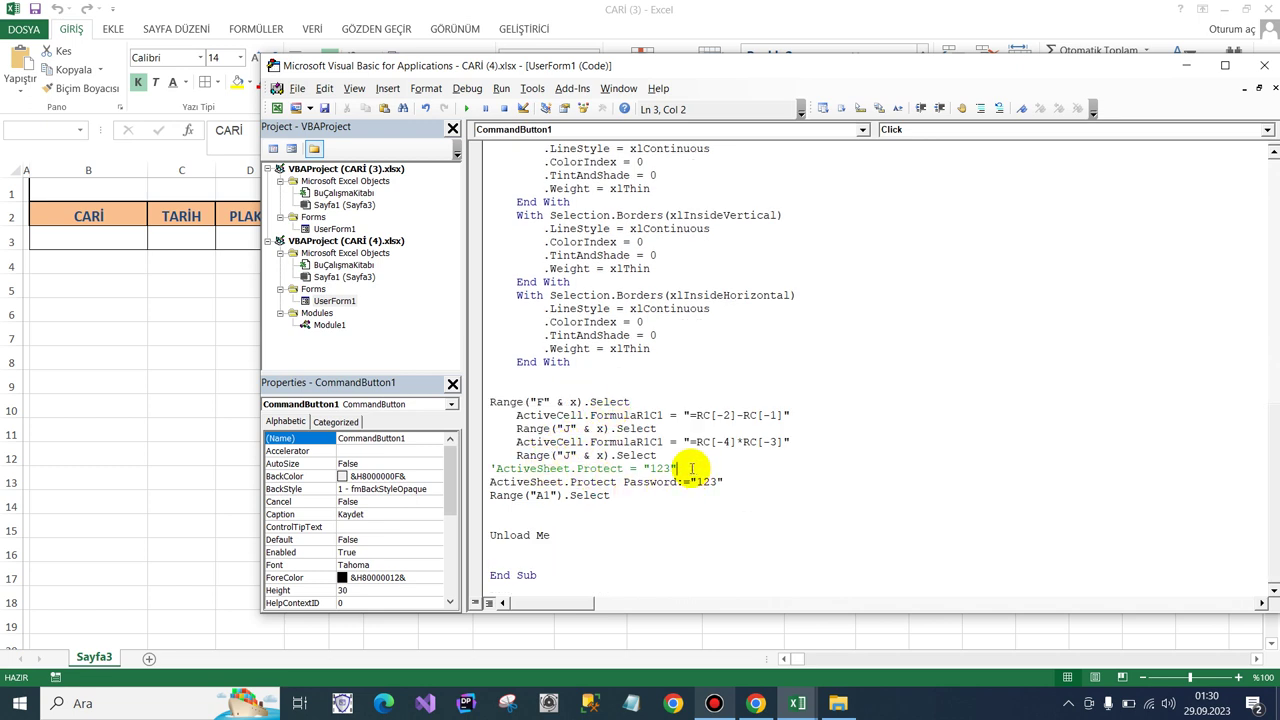
left_click_drag(690, 468, 477, 465)
key("Delete")
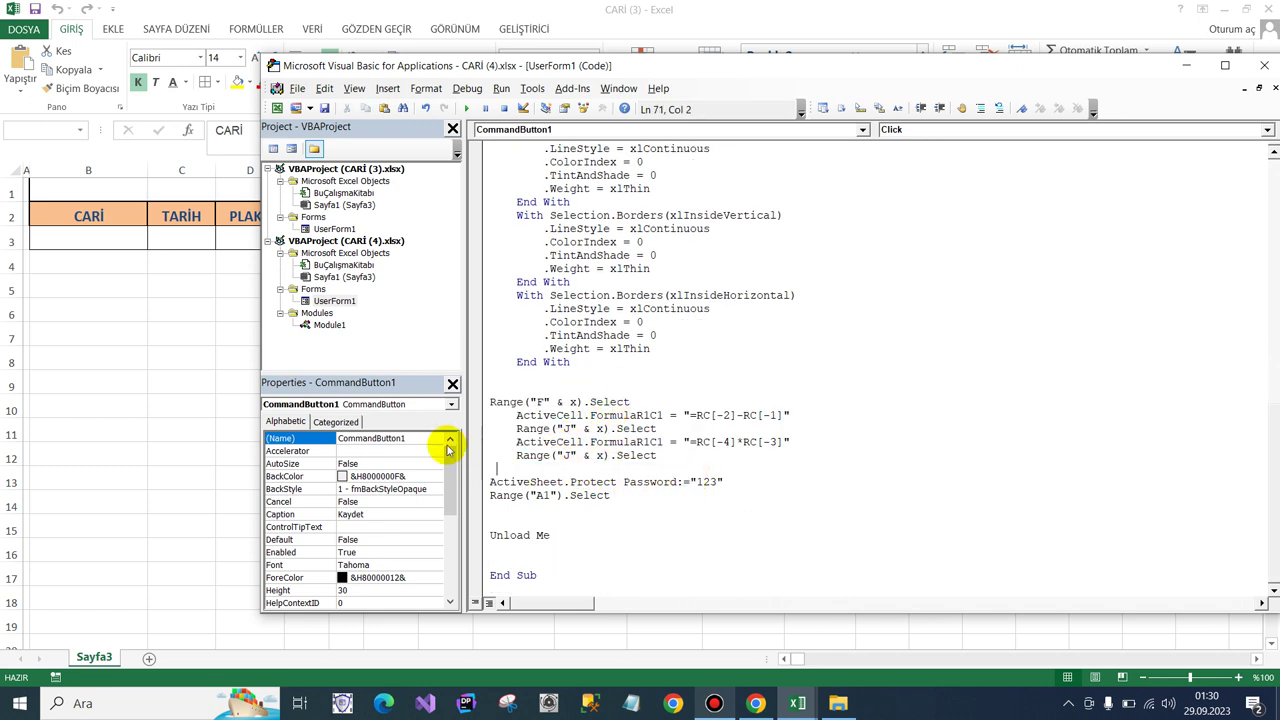
key("alt+F11")
left_click(710, 288)
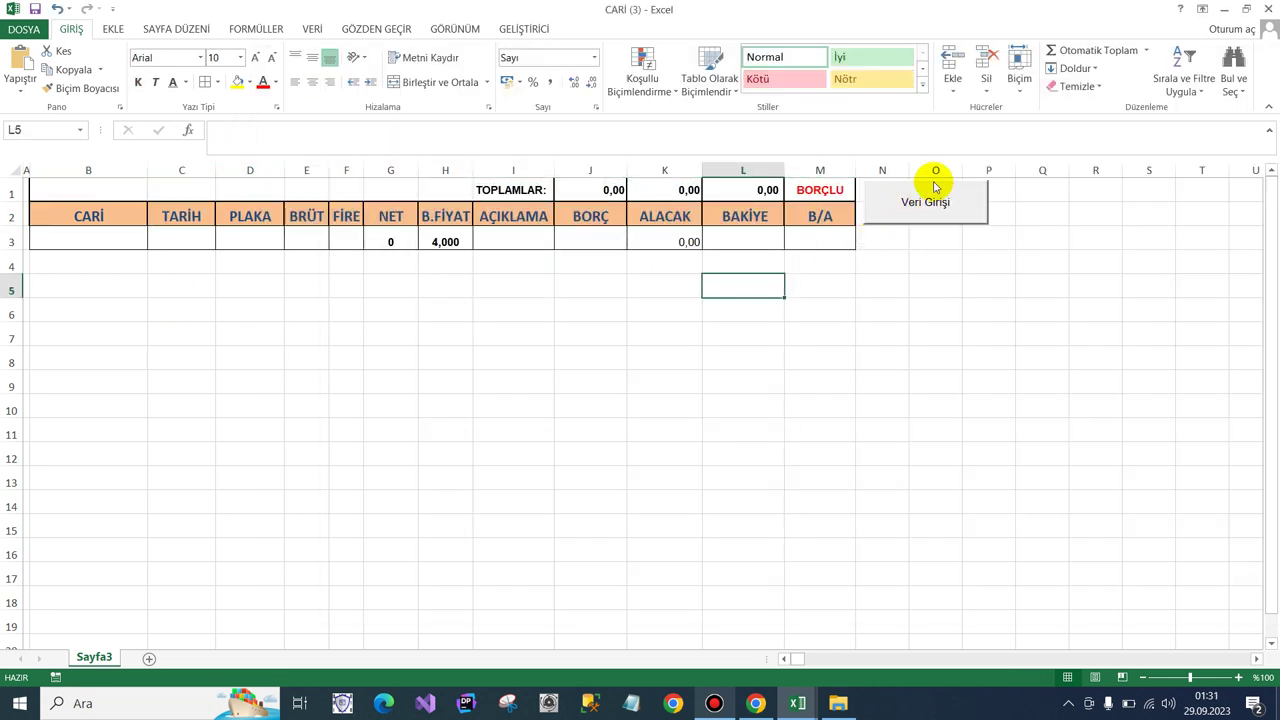
left_click(929, 202)
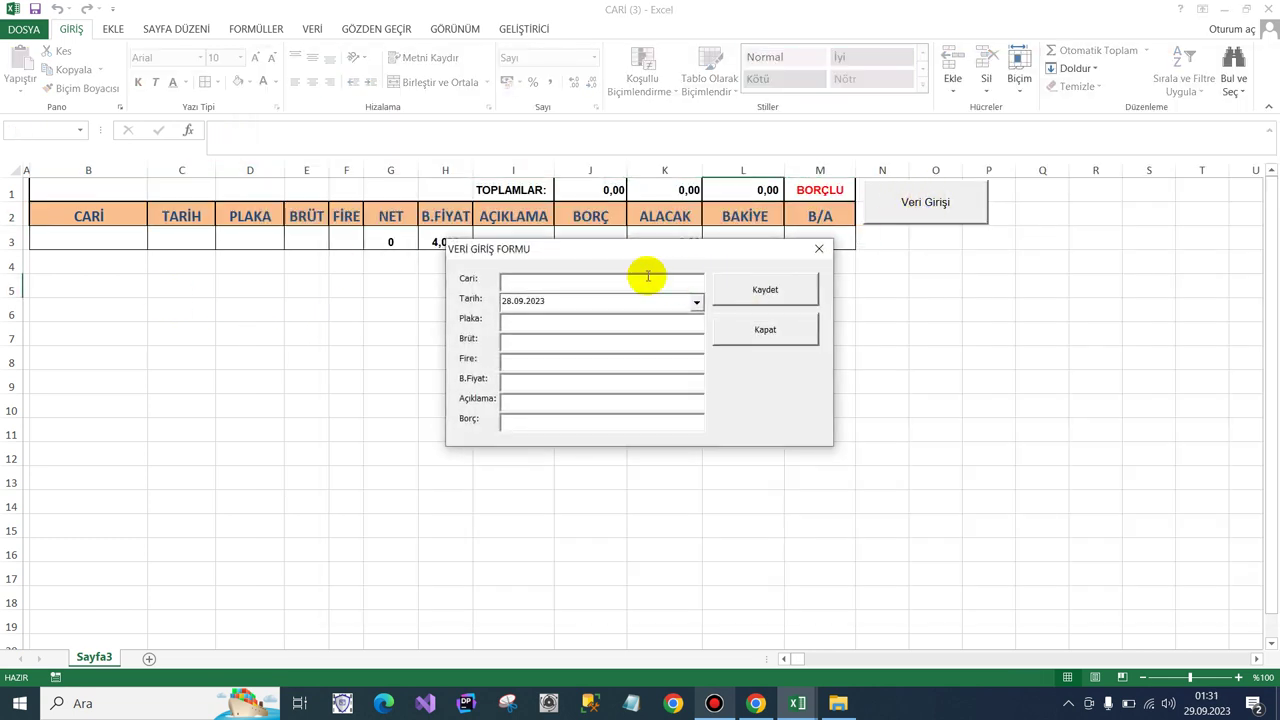
type("test")
left_click(577, 320)
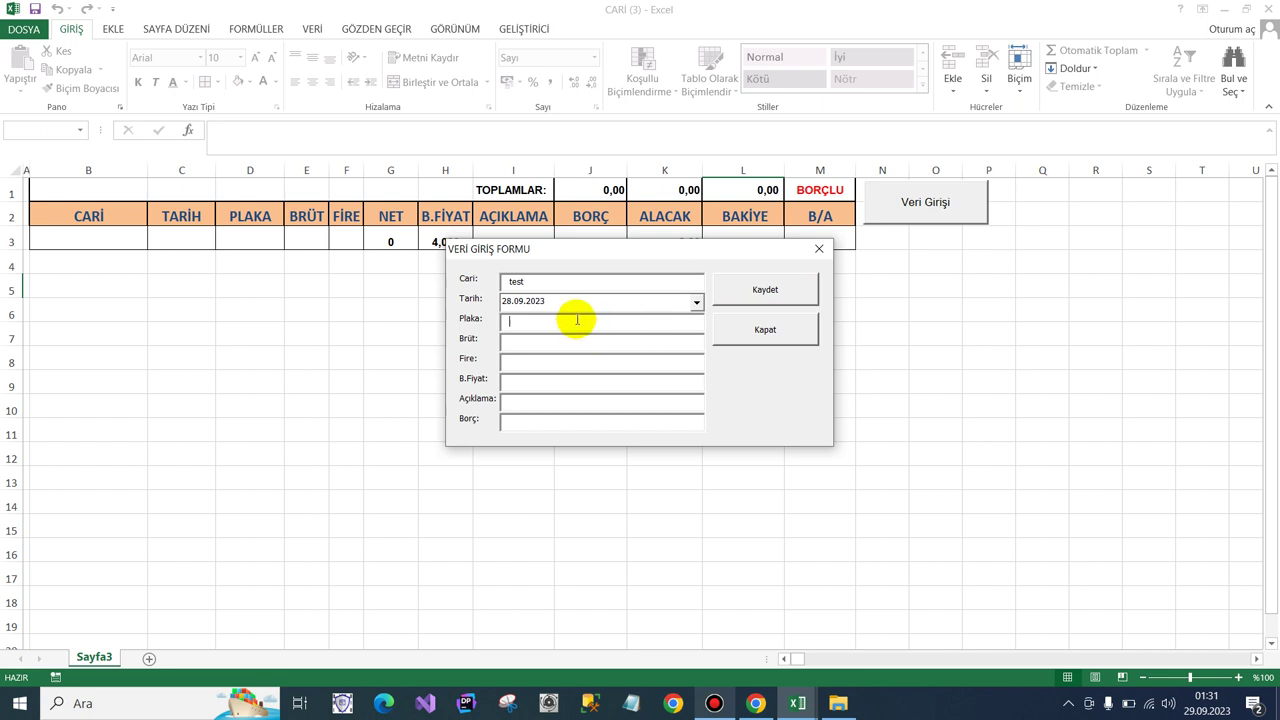
type("6")
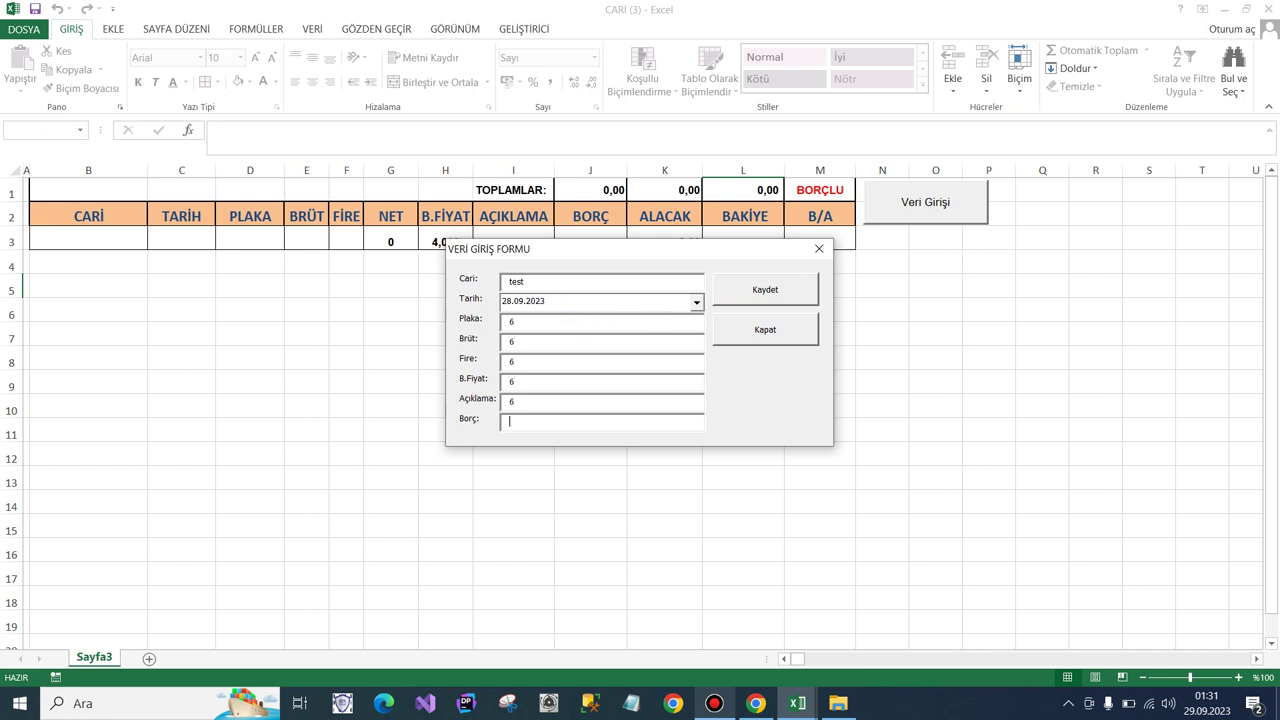
left_click(740, 290)
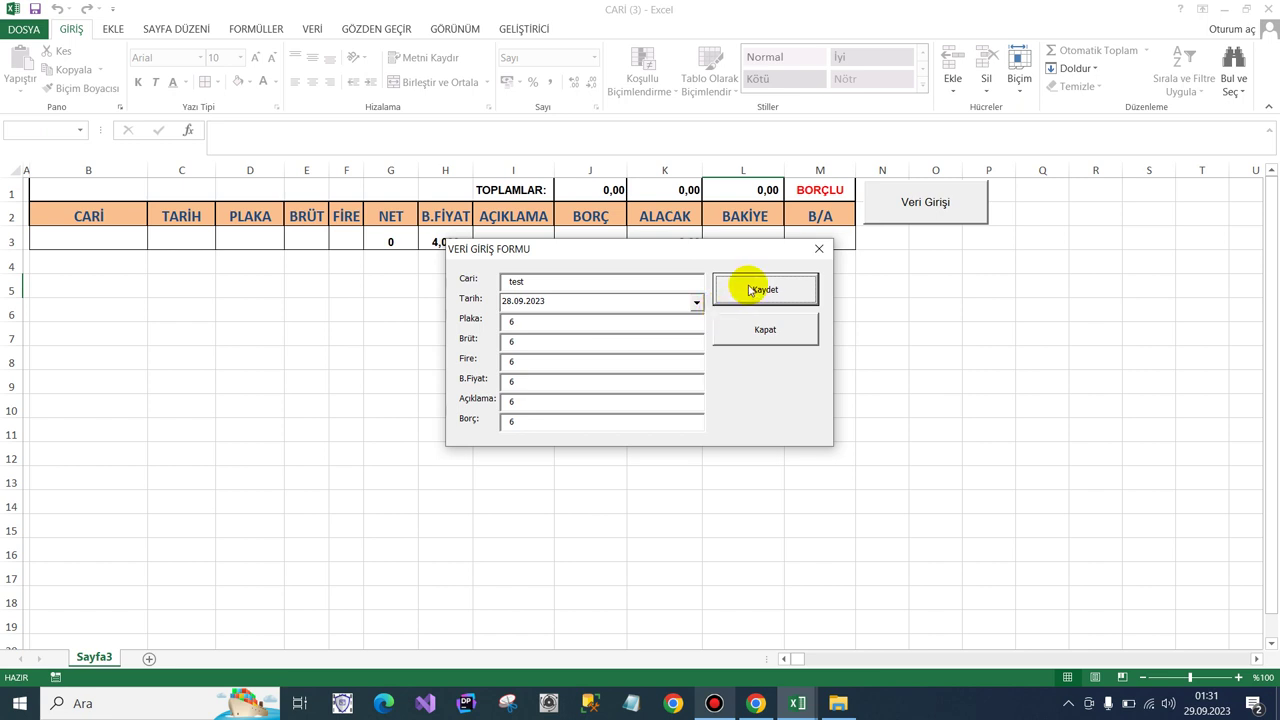
left_click(820, 250)
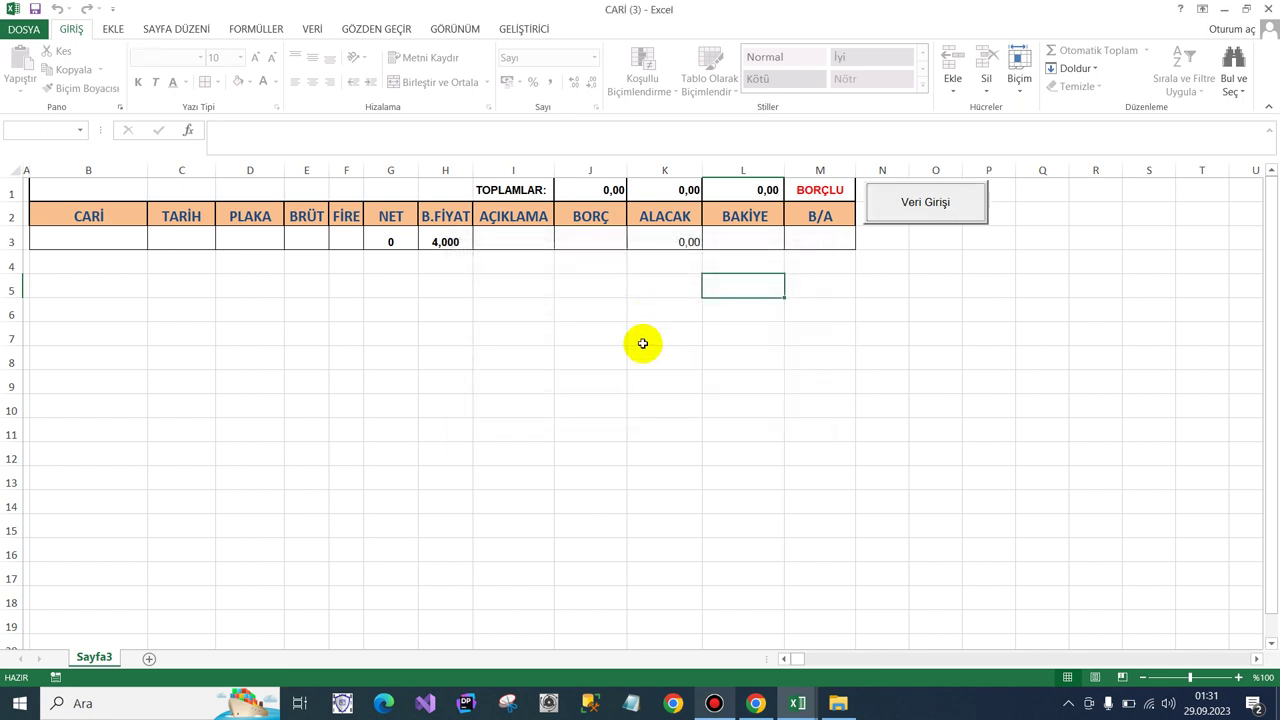
mouse_move(795, 700)
left_click(786, 634)
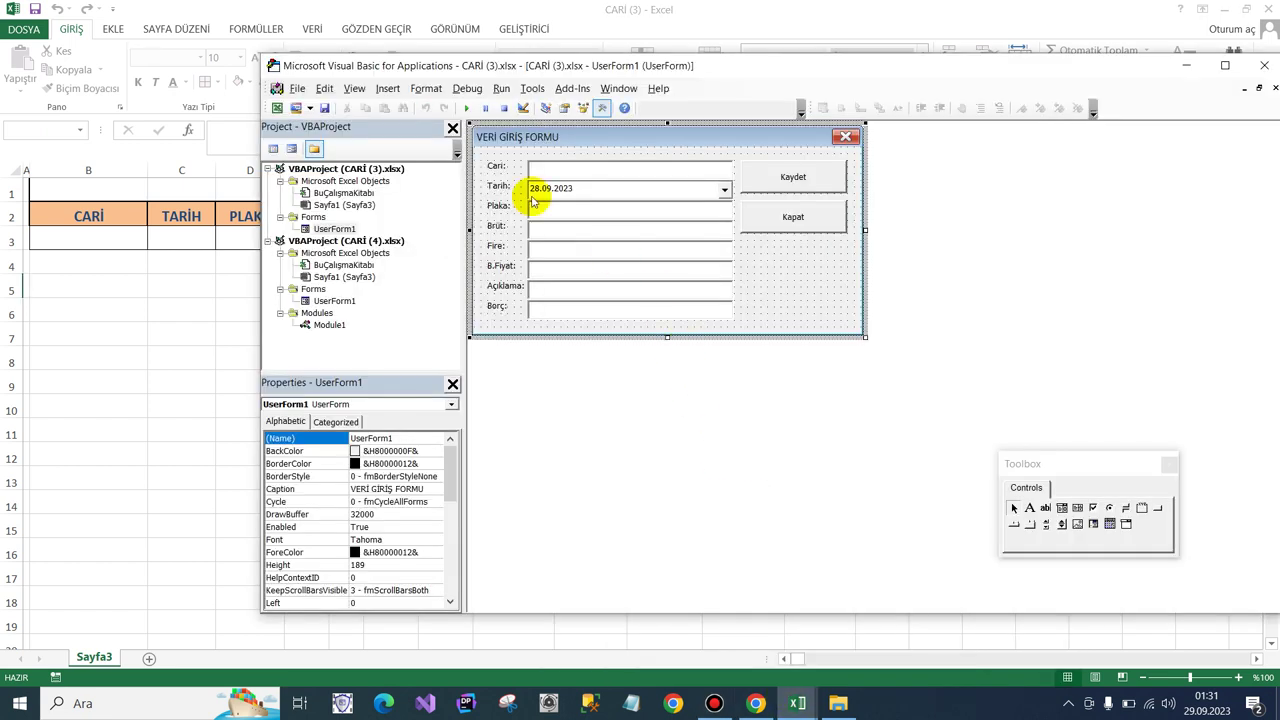
left_click(186, 309)
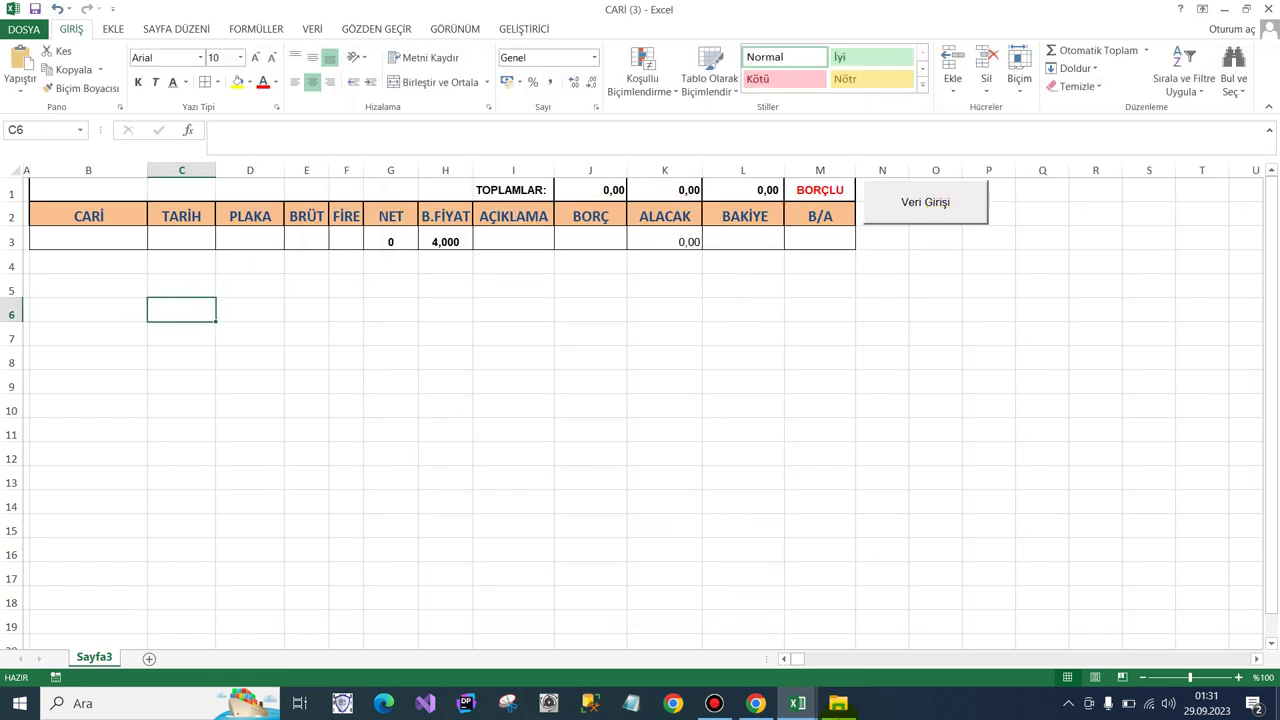
Step: In the CARİ (4) workbook, save a test5 entry with 7 in every field
mouse_move(801, 704)
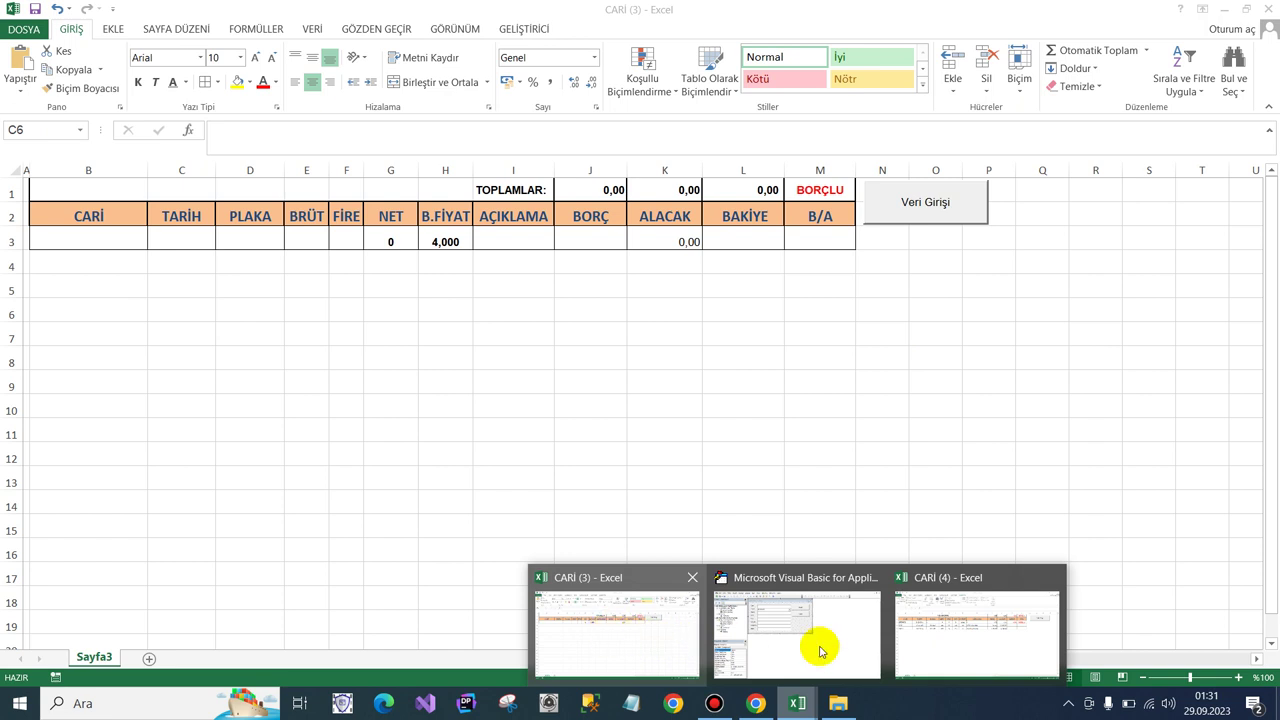
left_click(970, 647)
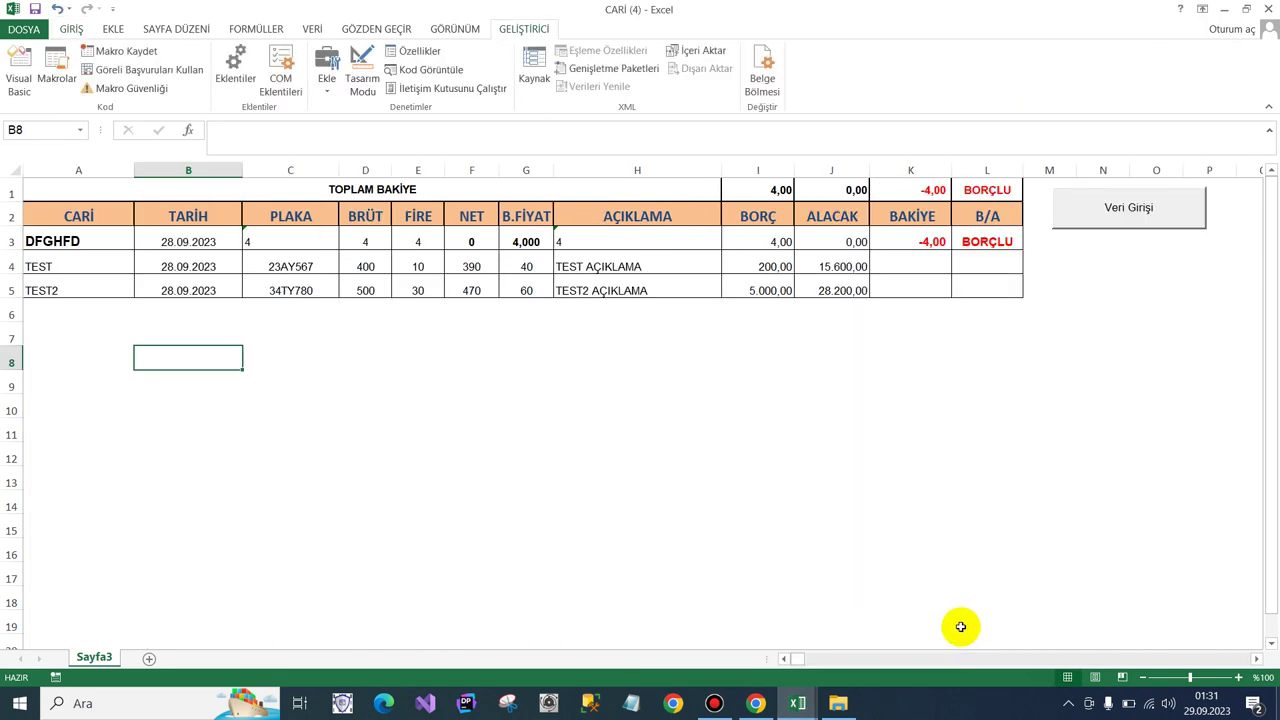
left_click(926, 332)
left_click(1086, 206)
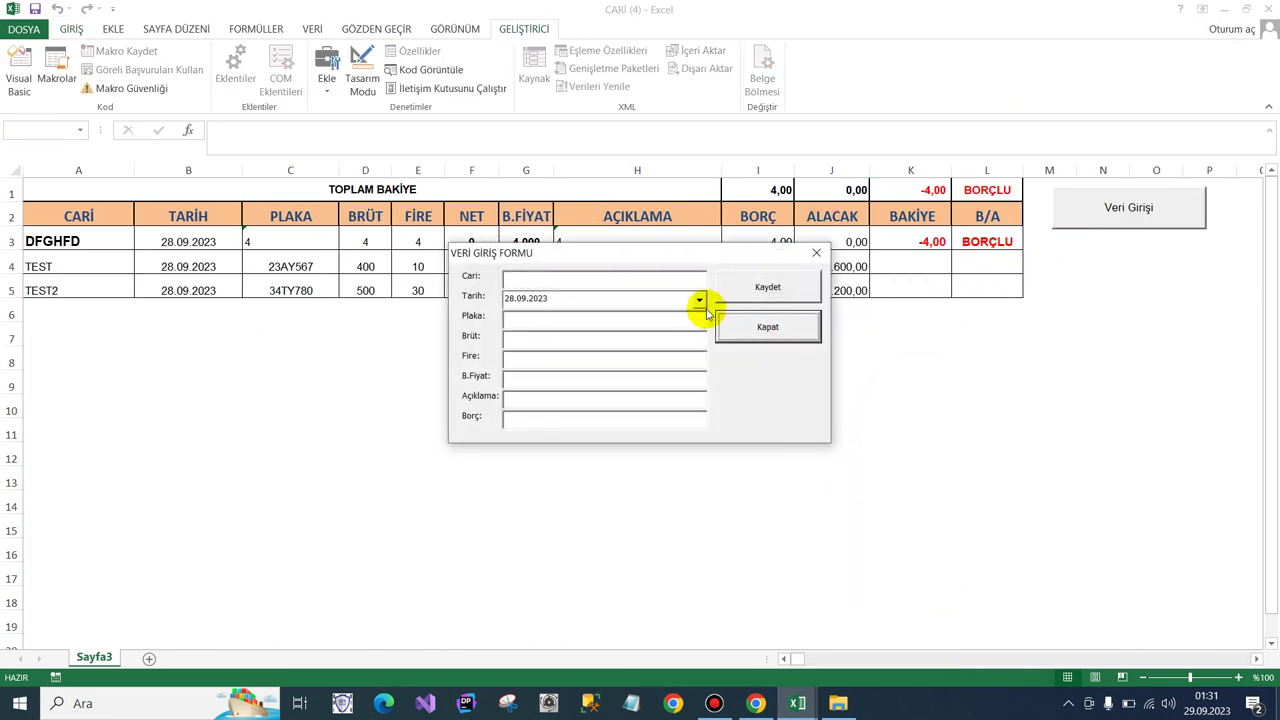
type("test")
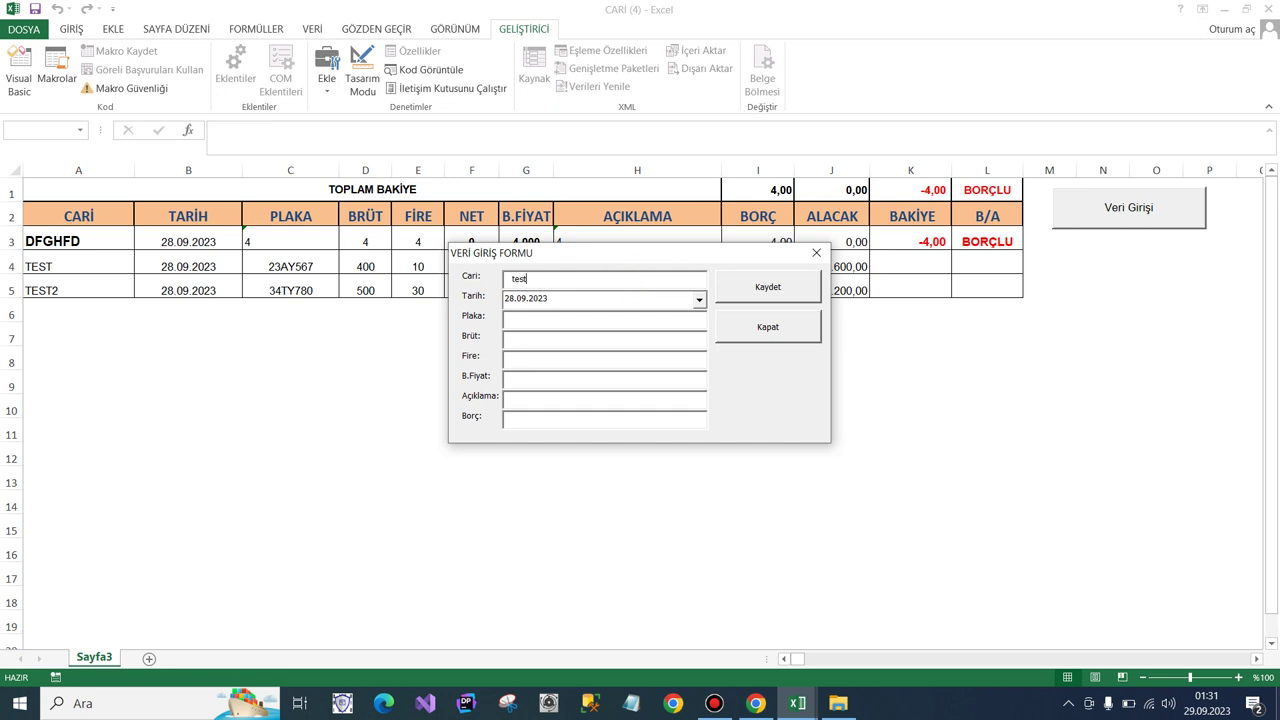
type("5")
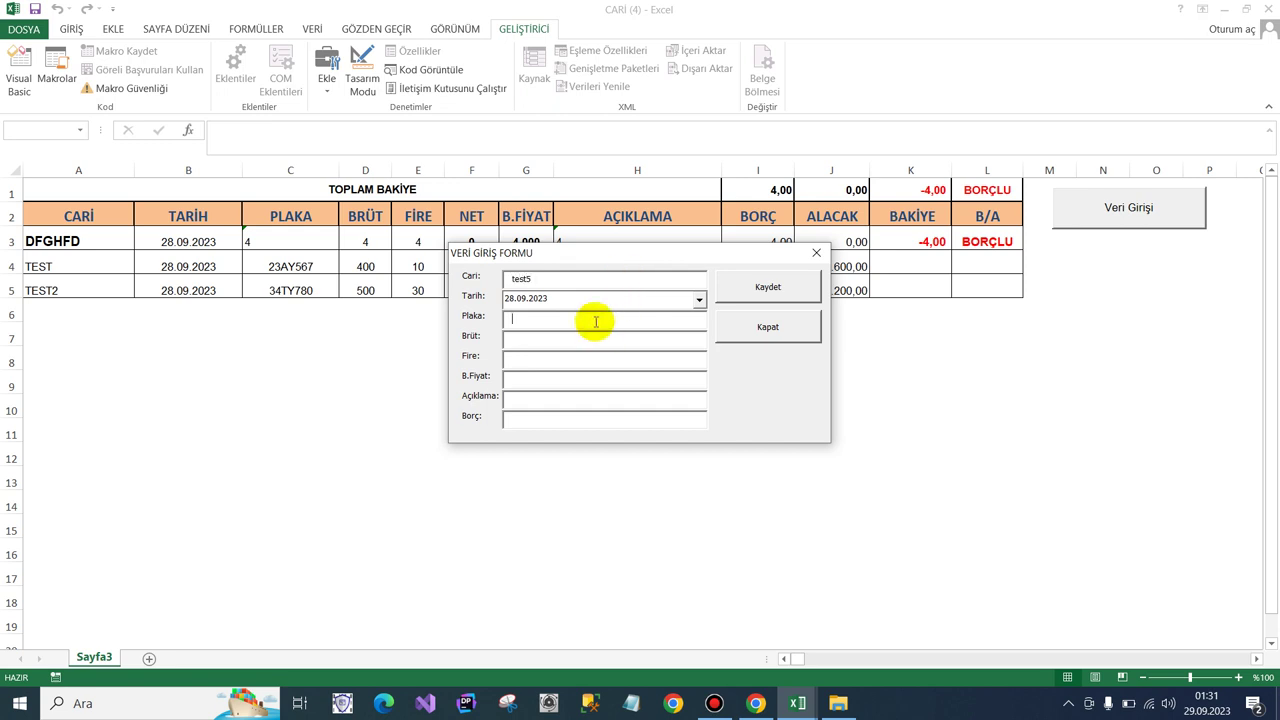
type("7")
key("Tab")
type("7")
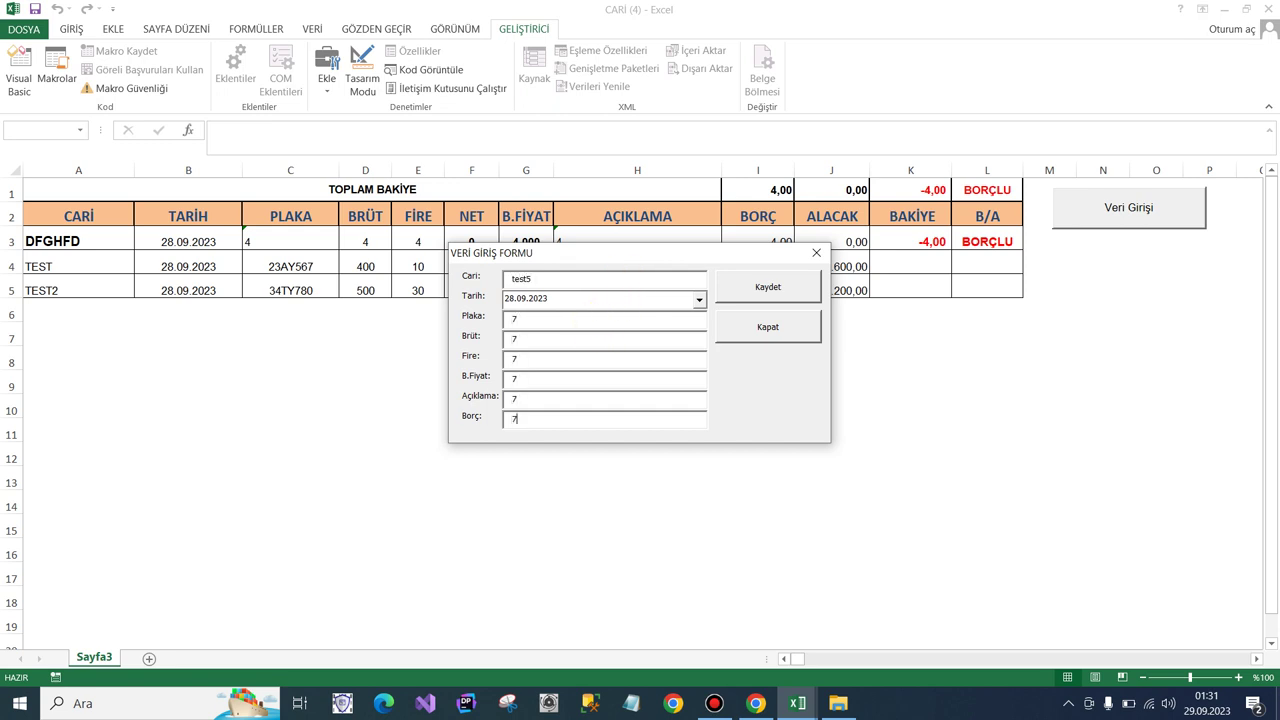
left_click(736, 291)
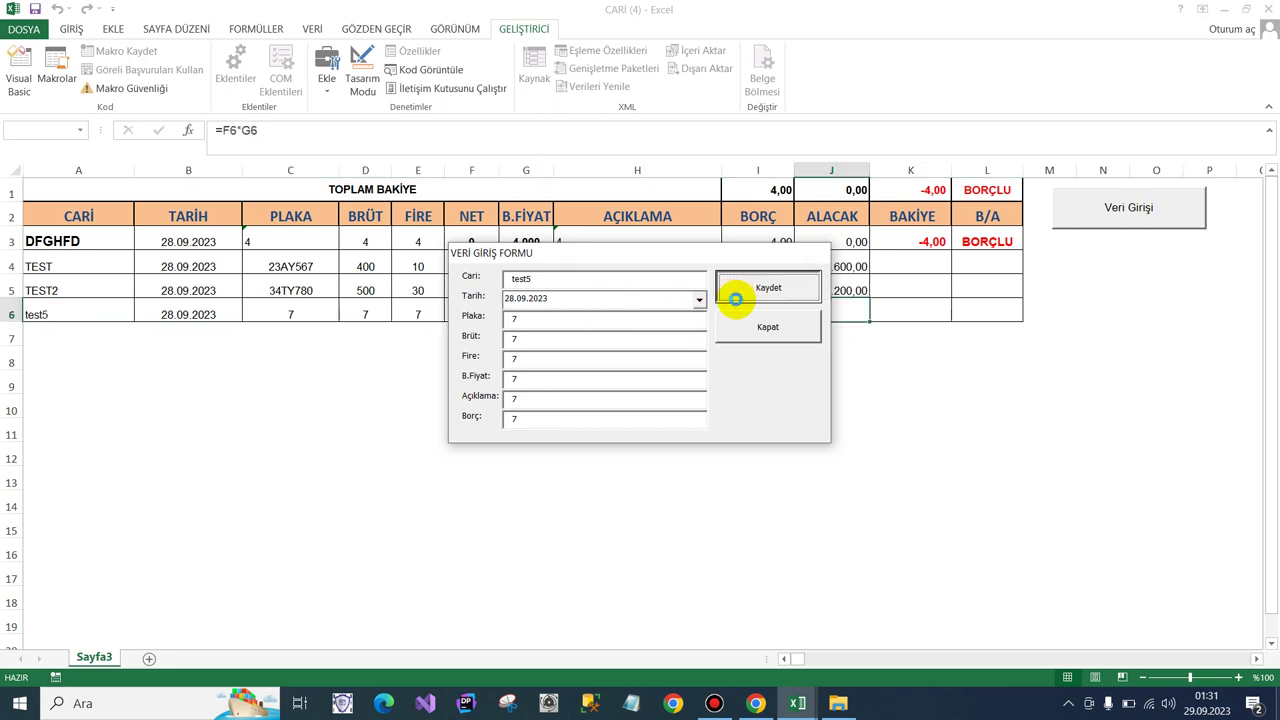
left_click(375, 28)
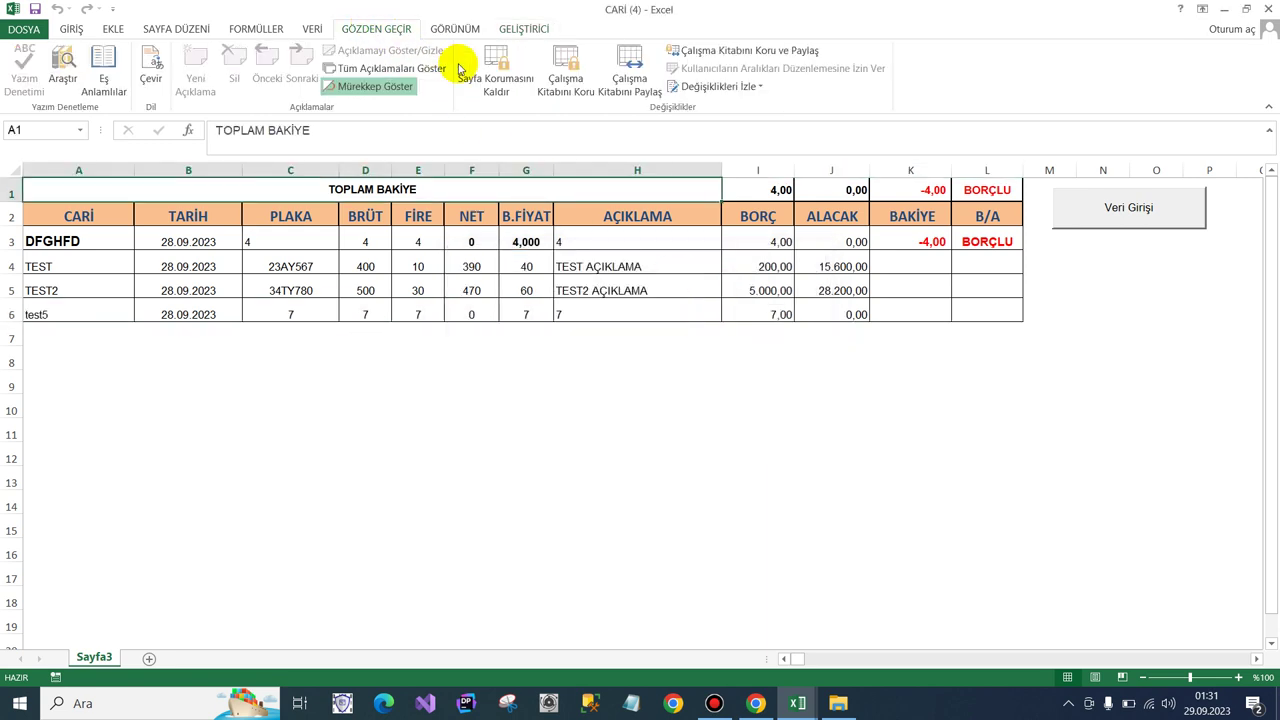
Step: Save a test6 entry with 8 in every field and check cells K7 and G7
left_click(1085, 209)
left_click(592, 281)
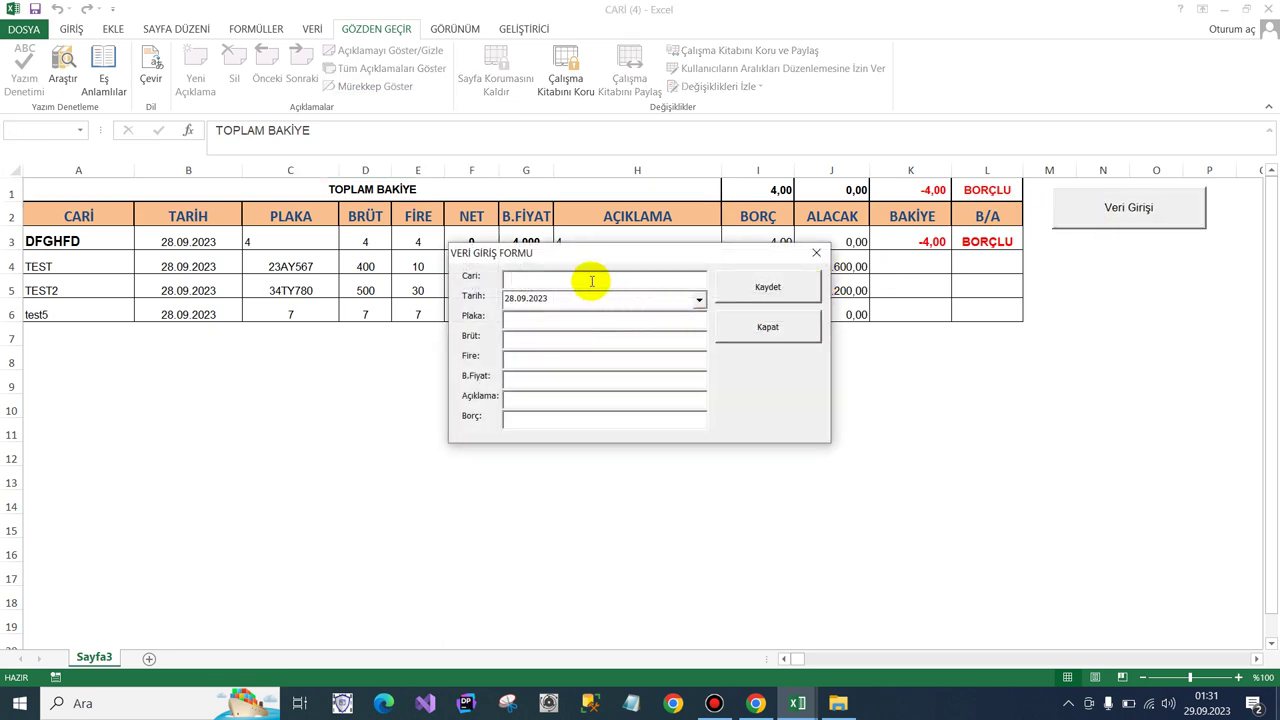
type("test")
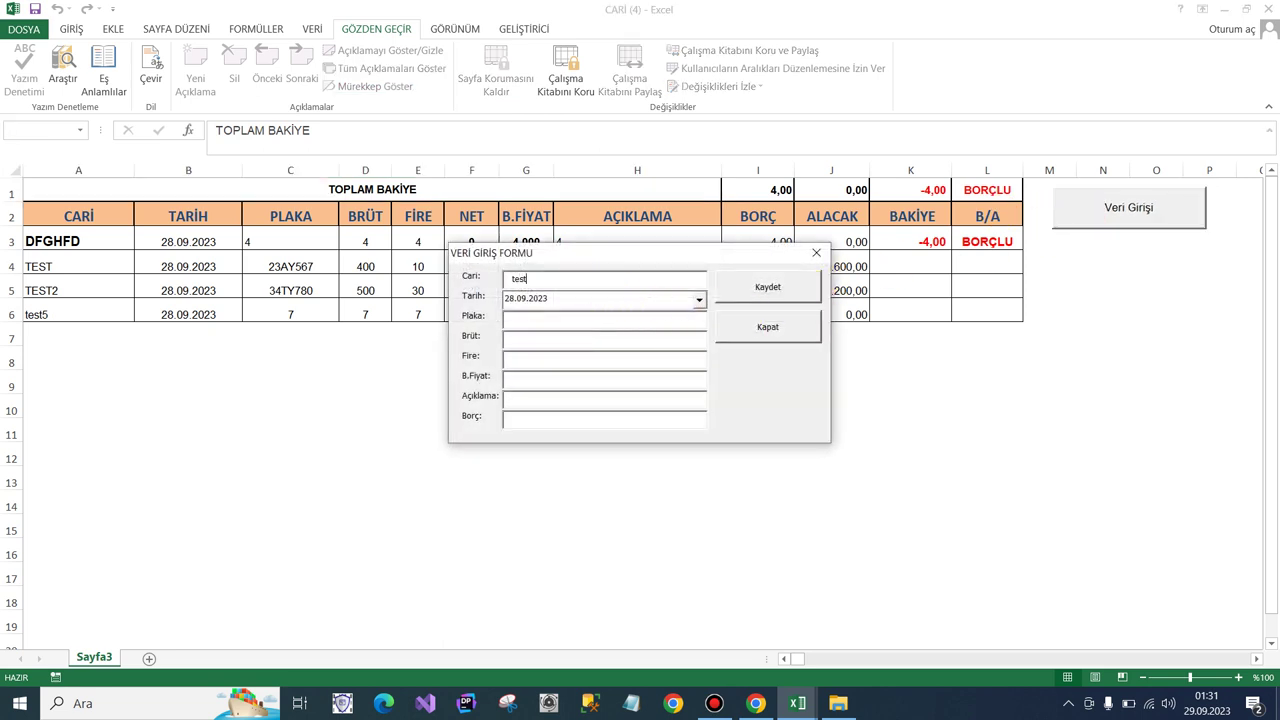
type("6")
left_click(558, 320)
type("8")
key("Tab")
type("8")
left_click(752, 289)
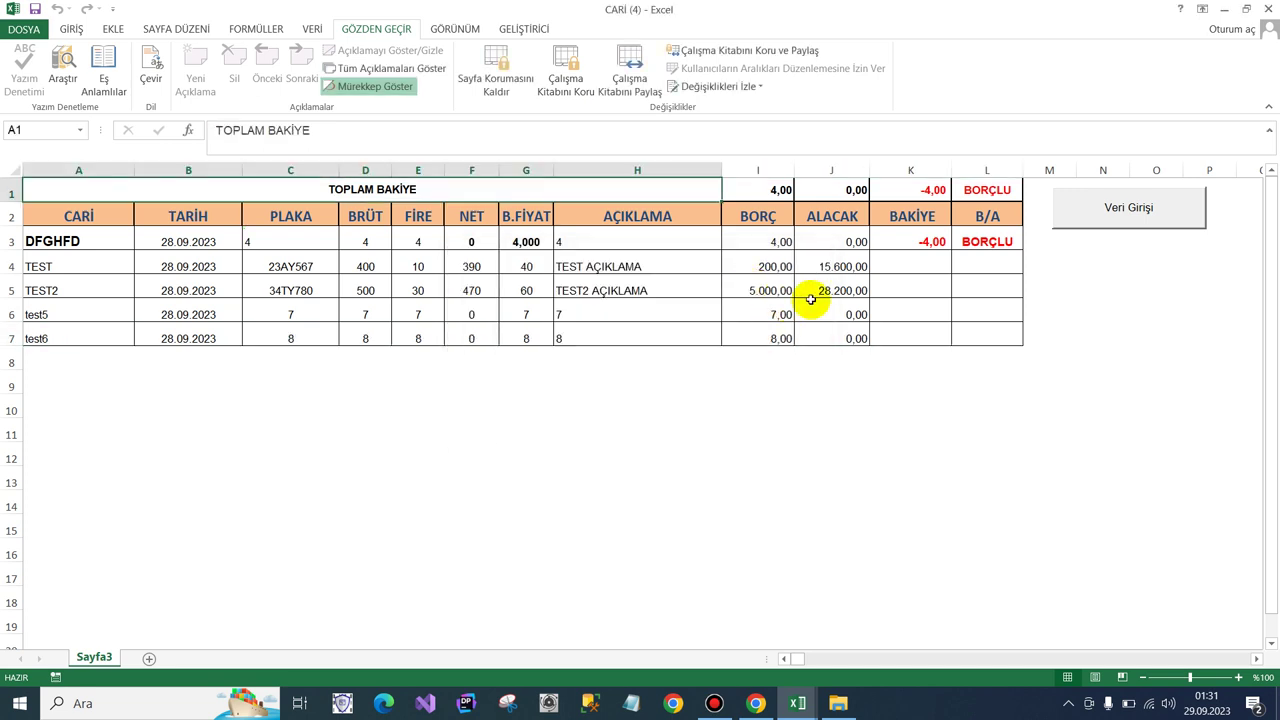
left_click(908, 330)
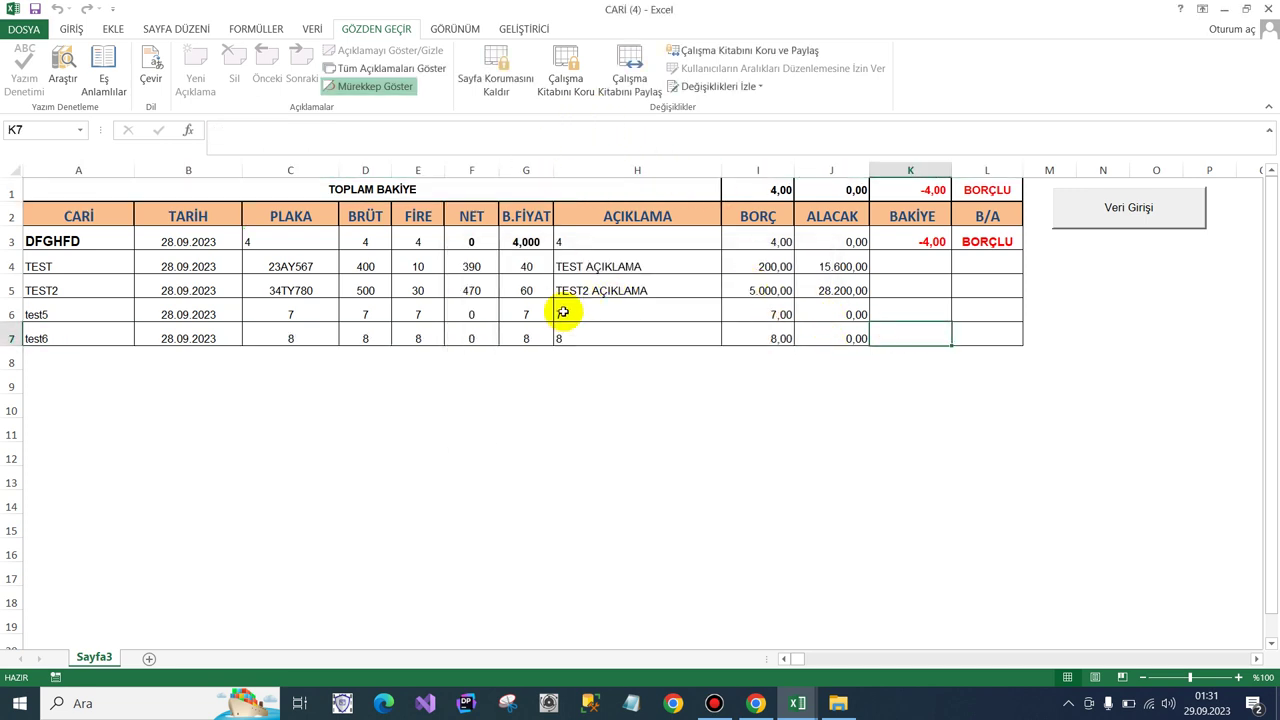
left_click(526, 338)
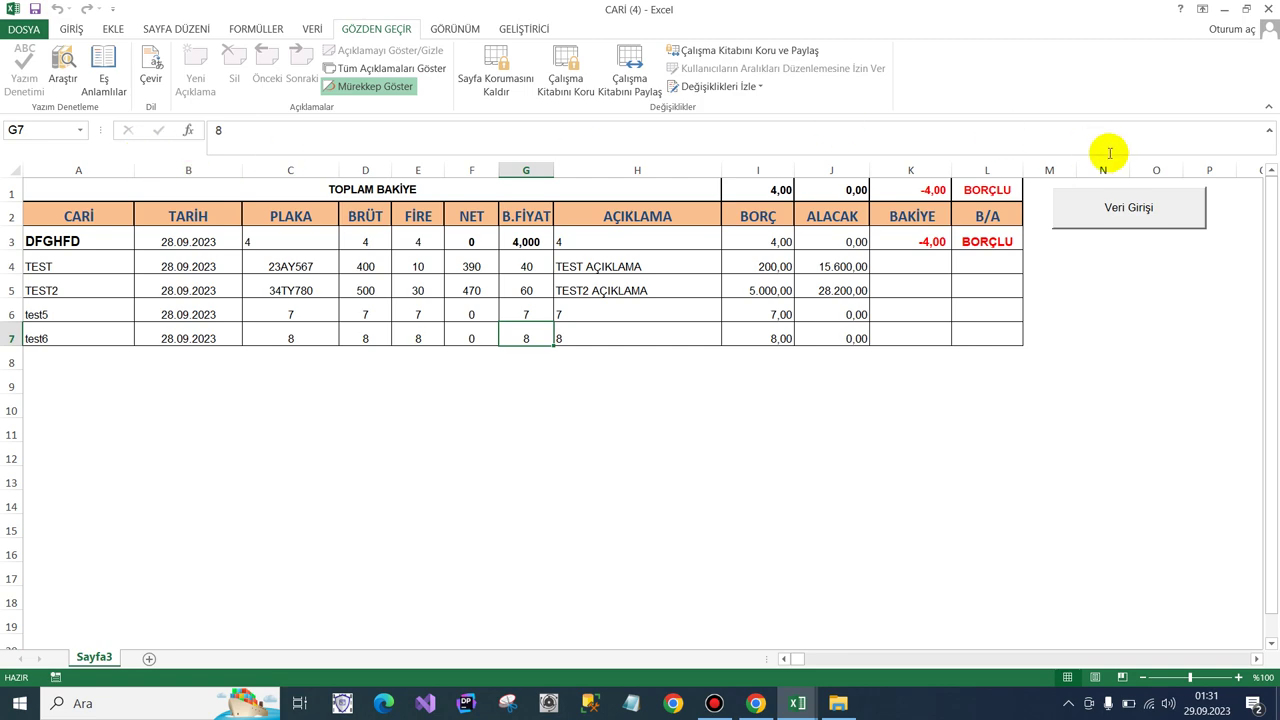
Step: Open the Kaydet button's CommandButton1_Click code in the Visual Basic editor
left_click(512, 29)
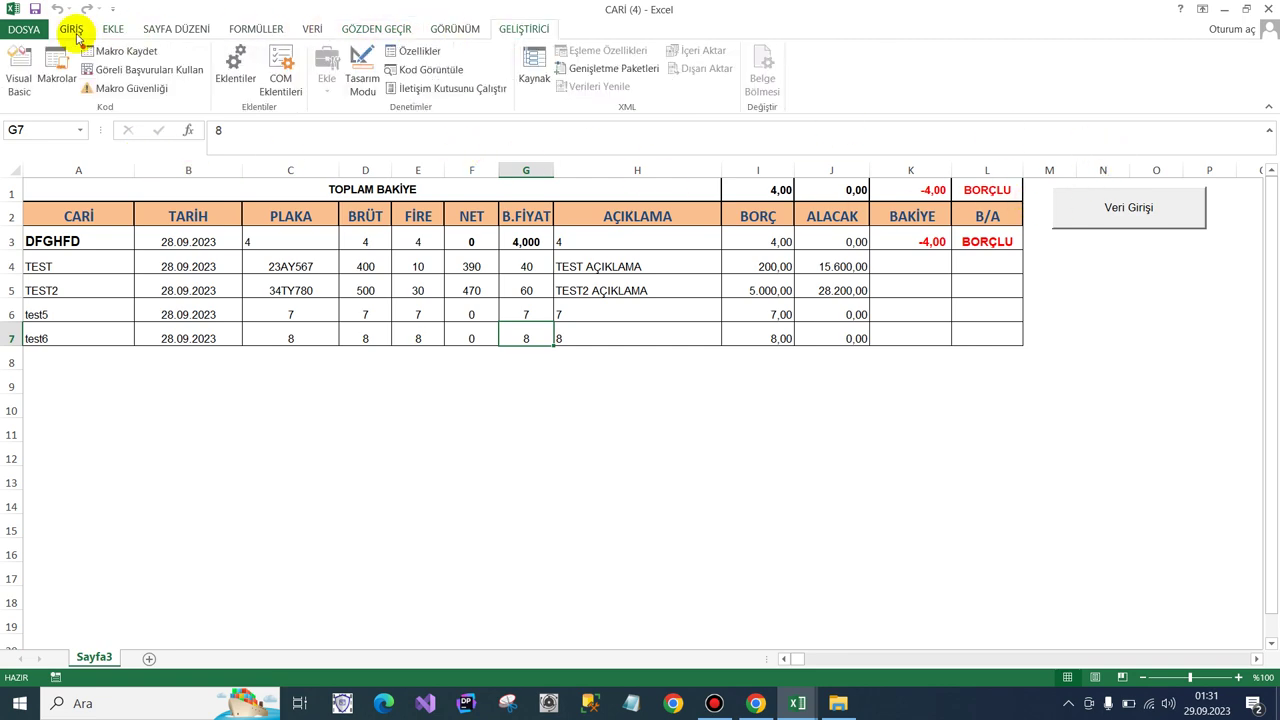
left_click(19, 72)
double_click(790, 170)
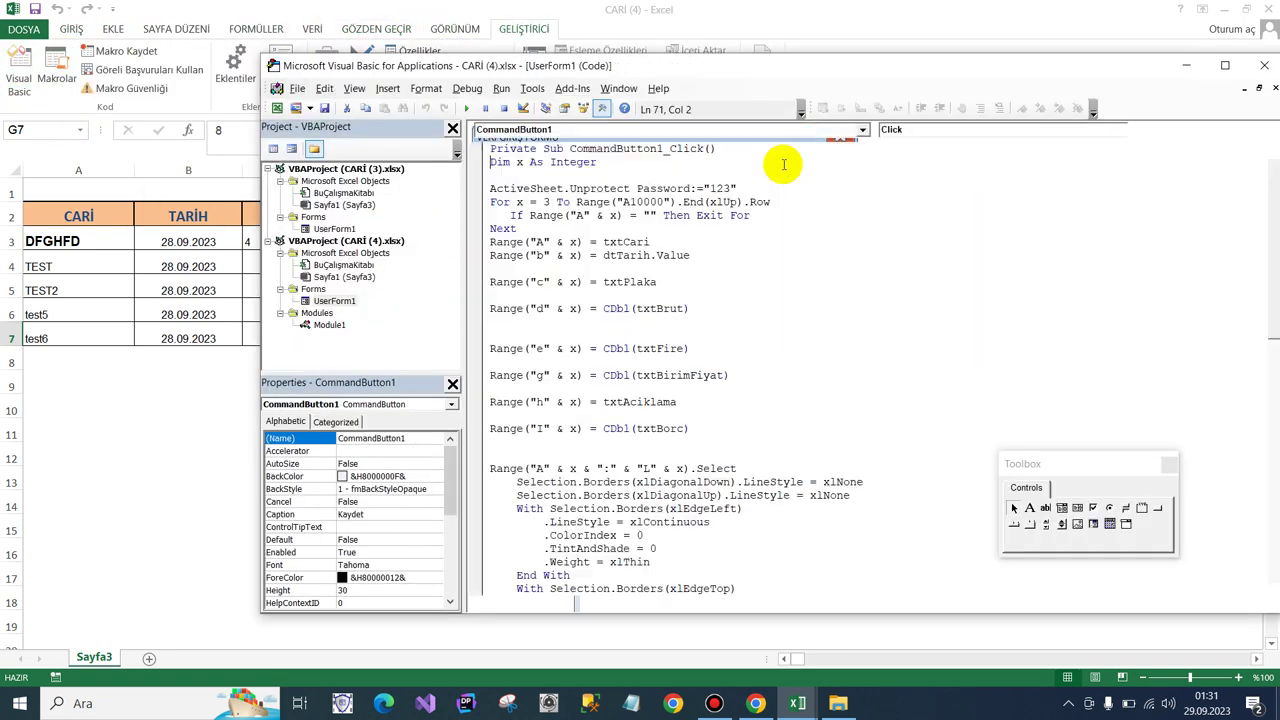
scroll(677, 290, "down", 8)
scroll(675, 282, "up", 2)
scroll(677, 282, "up", 6)
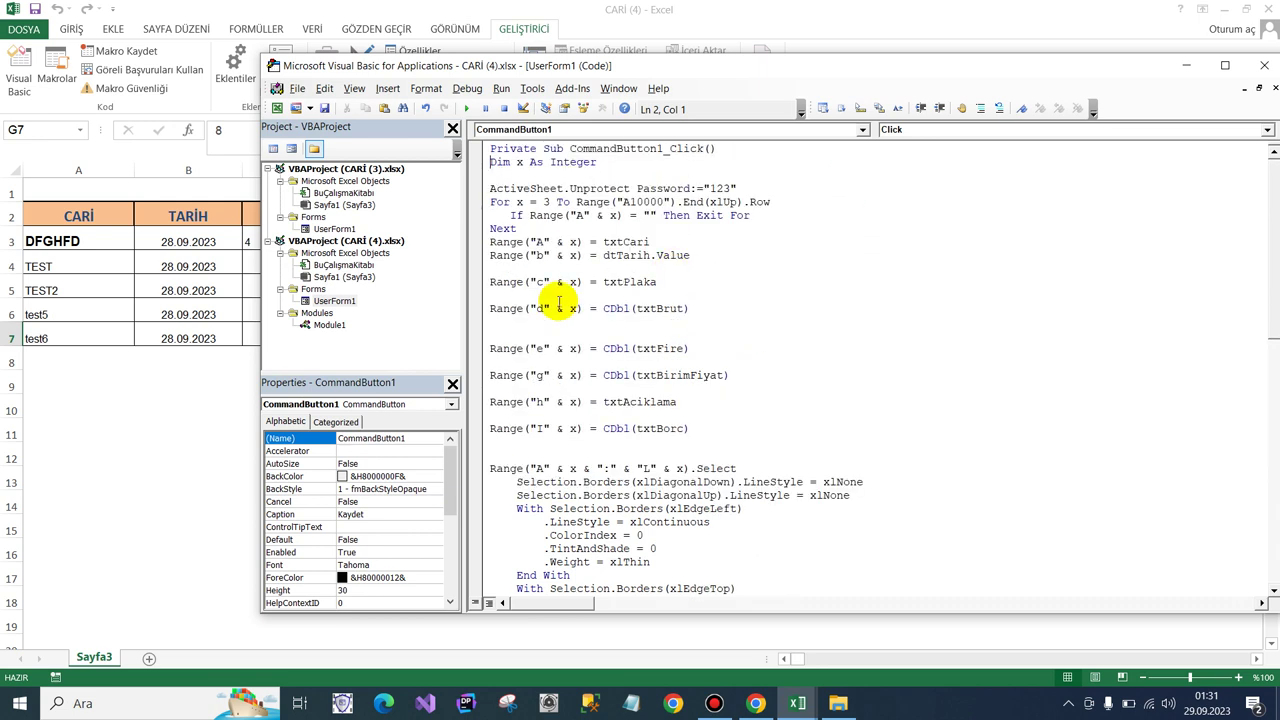
Step: Delete the blank lines between the Range column-assignment lines
key("Delete")
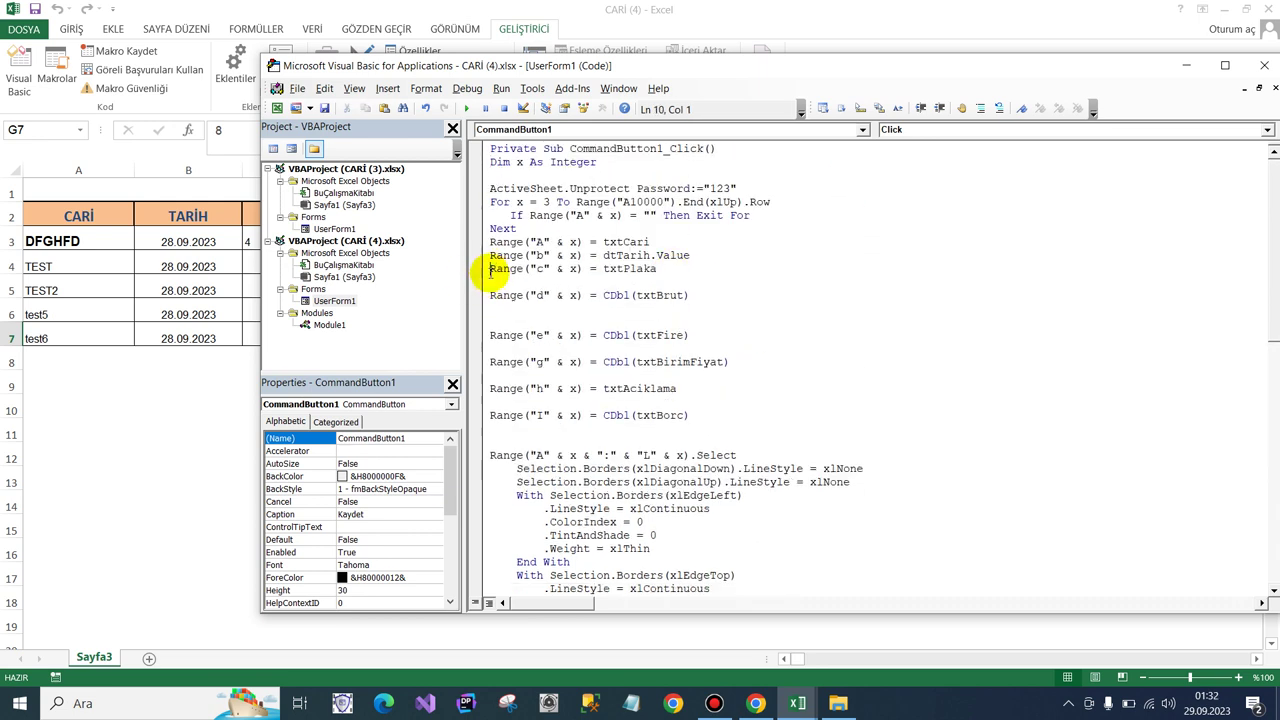
key("Delete")
key("Down")
key("Delete")
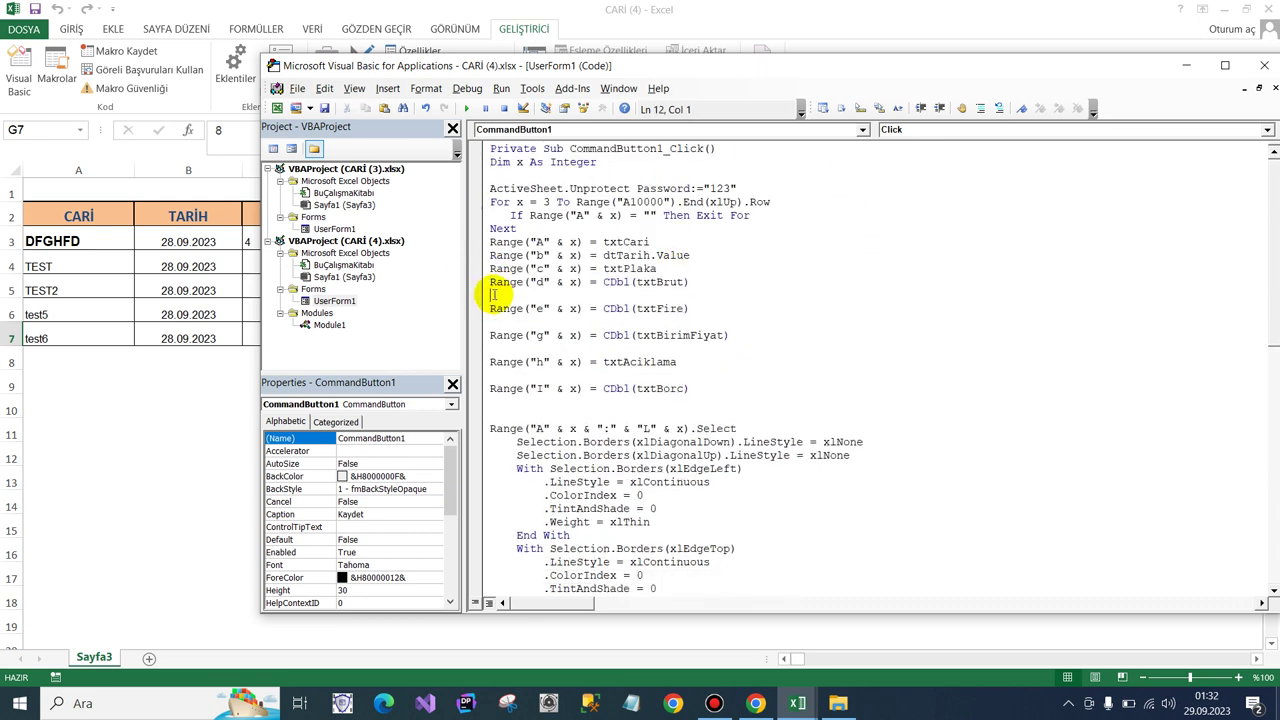
key("Delete")
key("Down")
key("Delete")
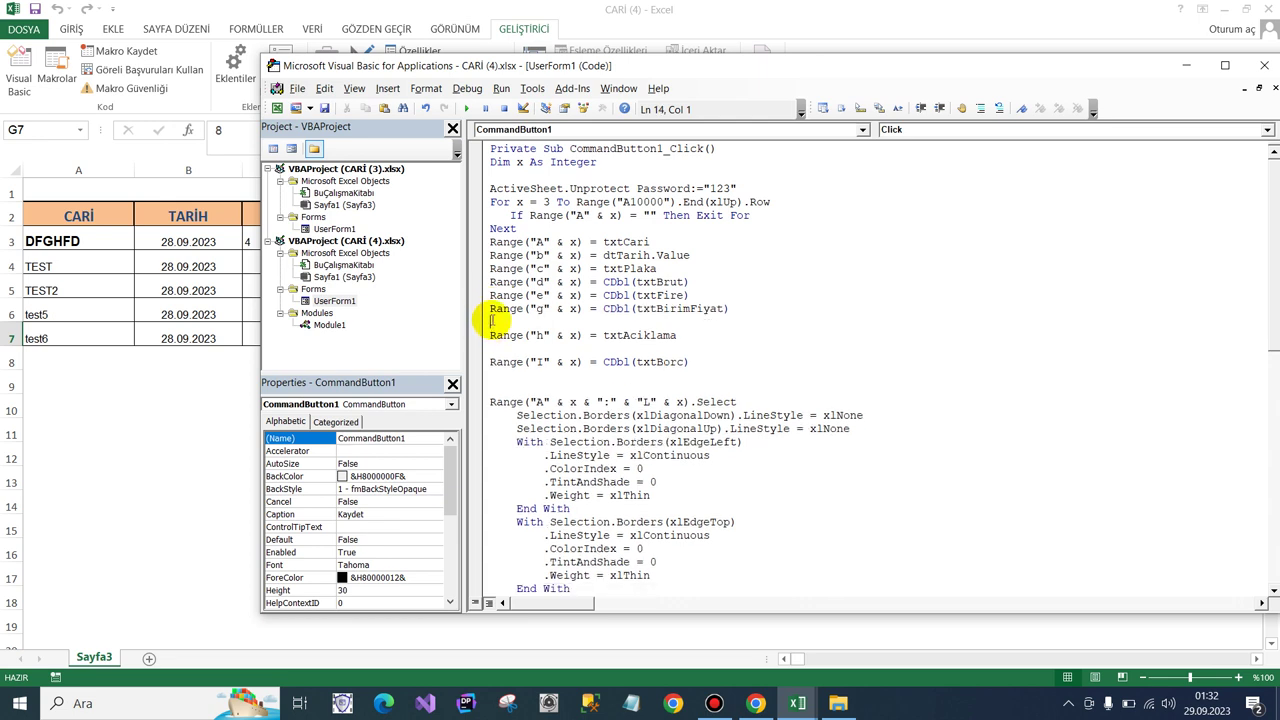
key("Delete")
key("Down")
key("Delete")
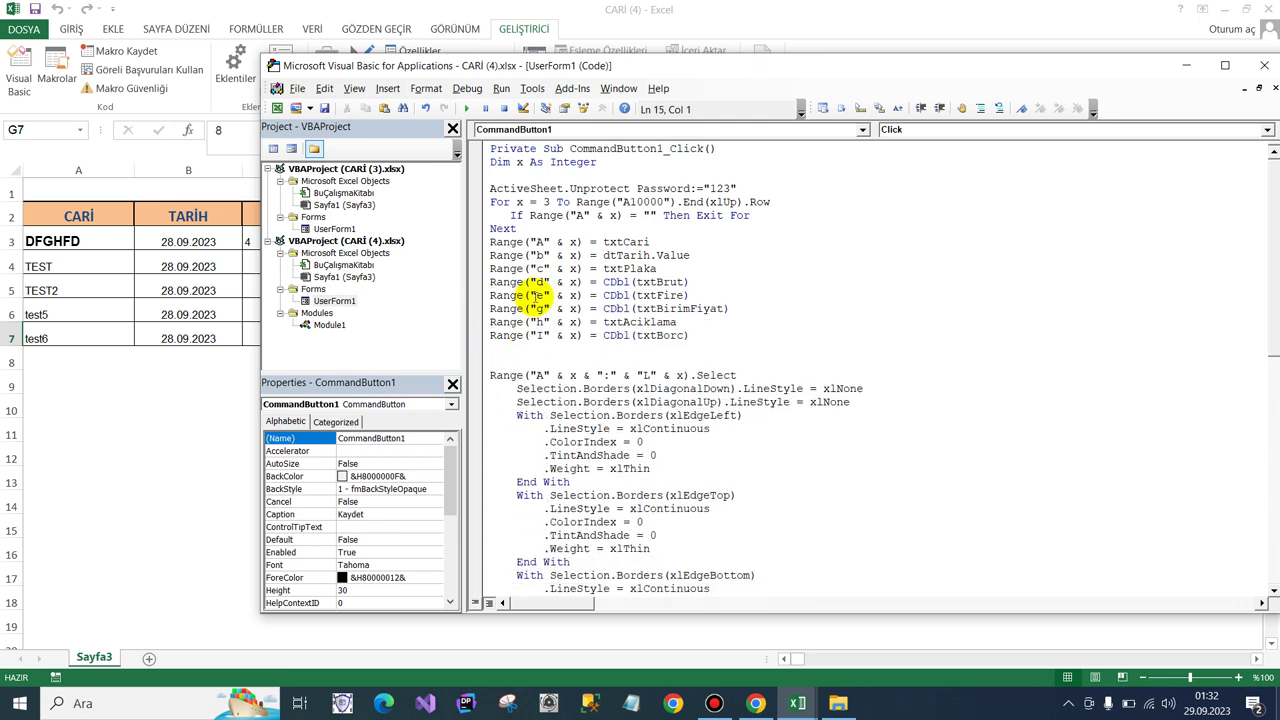
Step: Select the lines that write the NET and ALACAK formulas
scroll(652, 295, "down", 4)
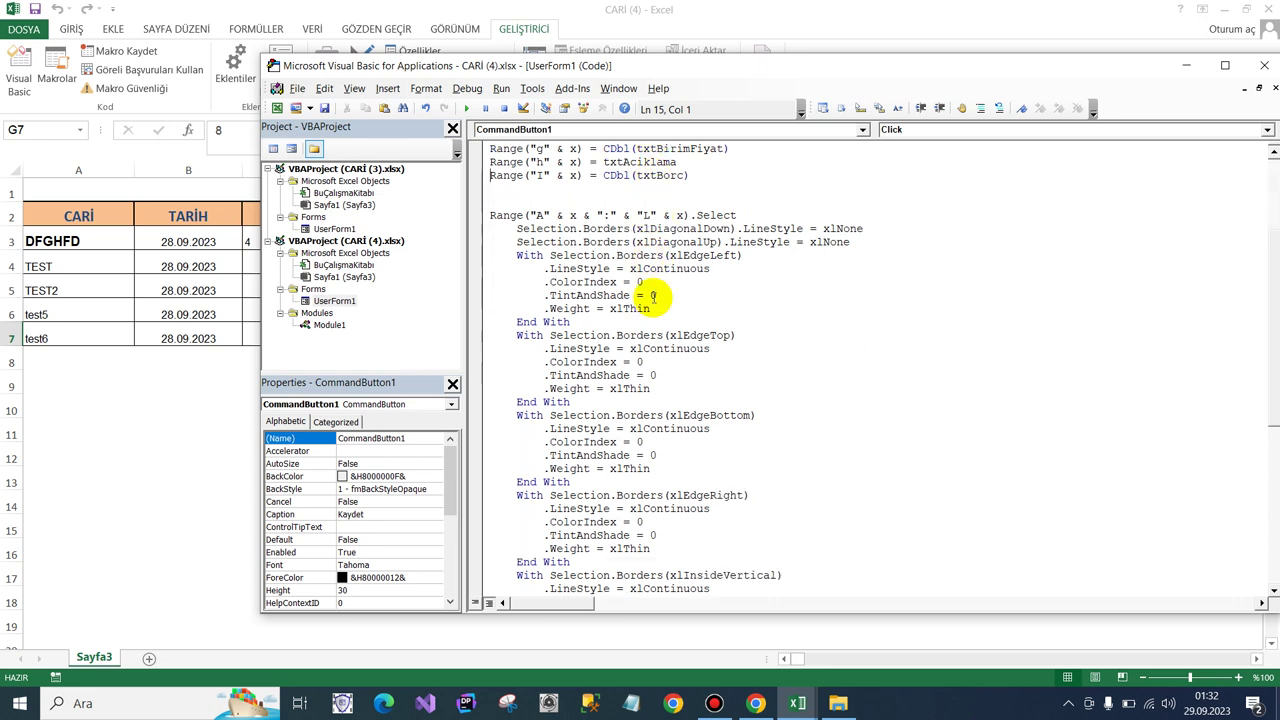
scroll(571, 263, "down", 1)
scroll(514, 206, "down", 2)
scroll(474, 260, "up", 5)
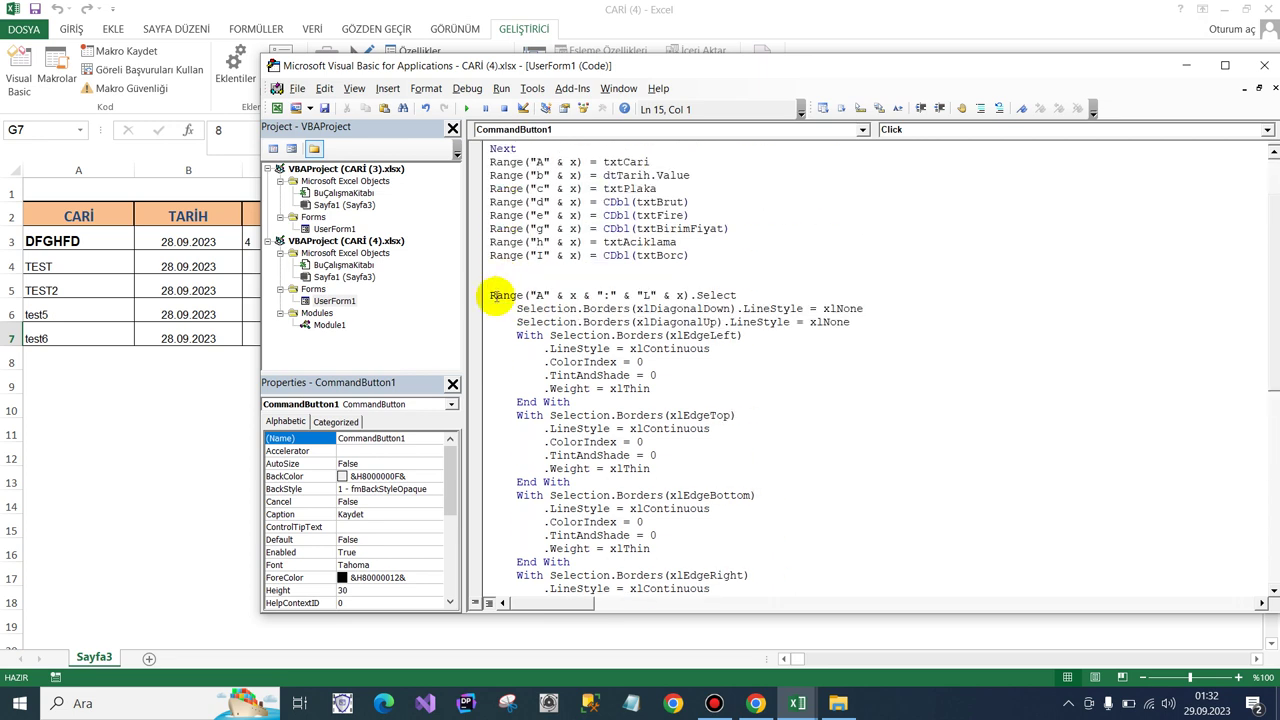
scroll(500, 292, "down", 2)
scroll(503, 292, "down", 5)
scroll(560, 305, "down", 4)
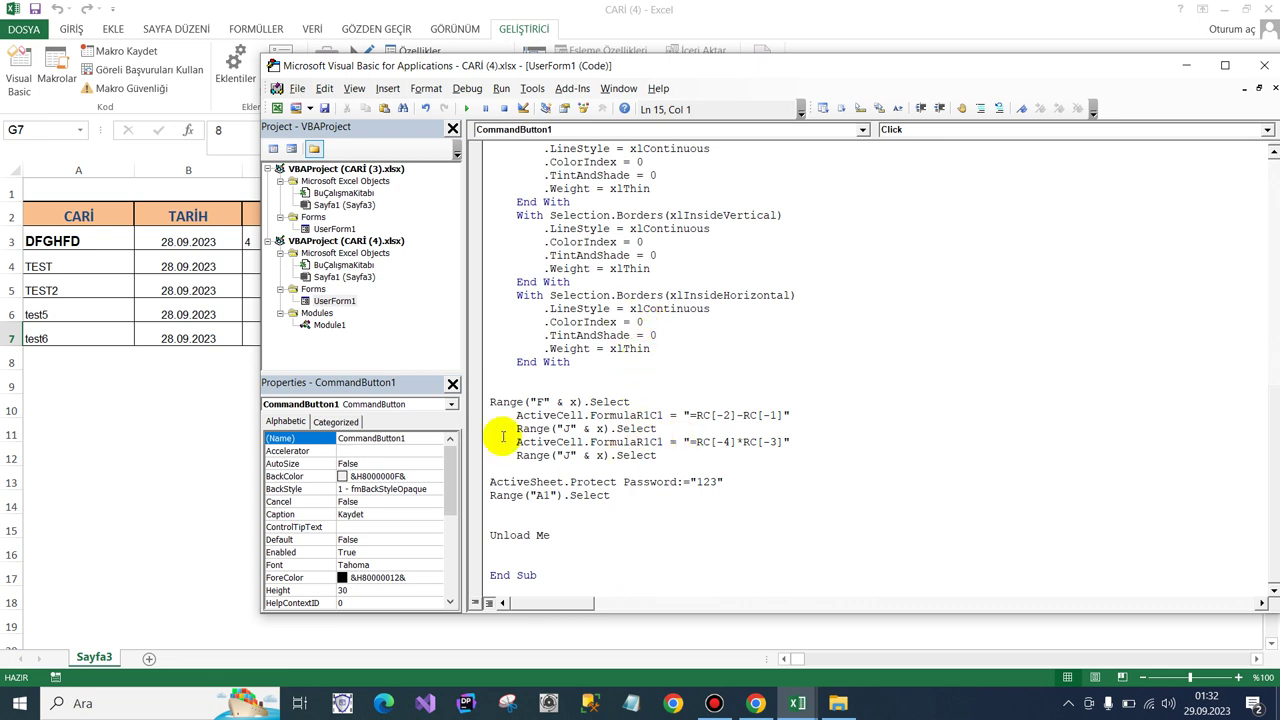
mouse_move(660, 456)
left_mouse_down()
mouse_move(477, 415)
mouse_move(472, 402)
left_mouse_up()
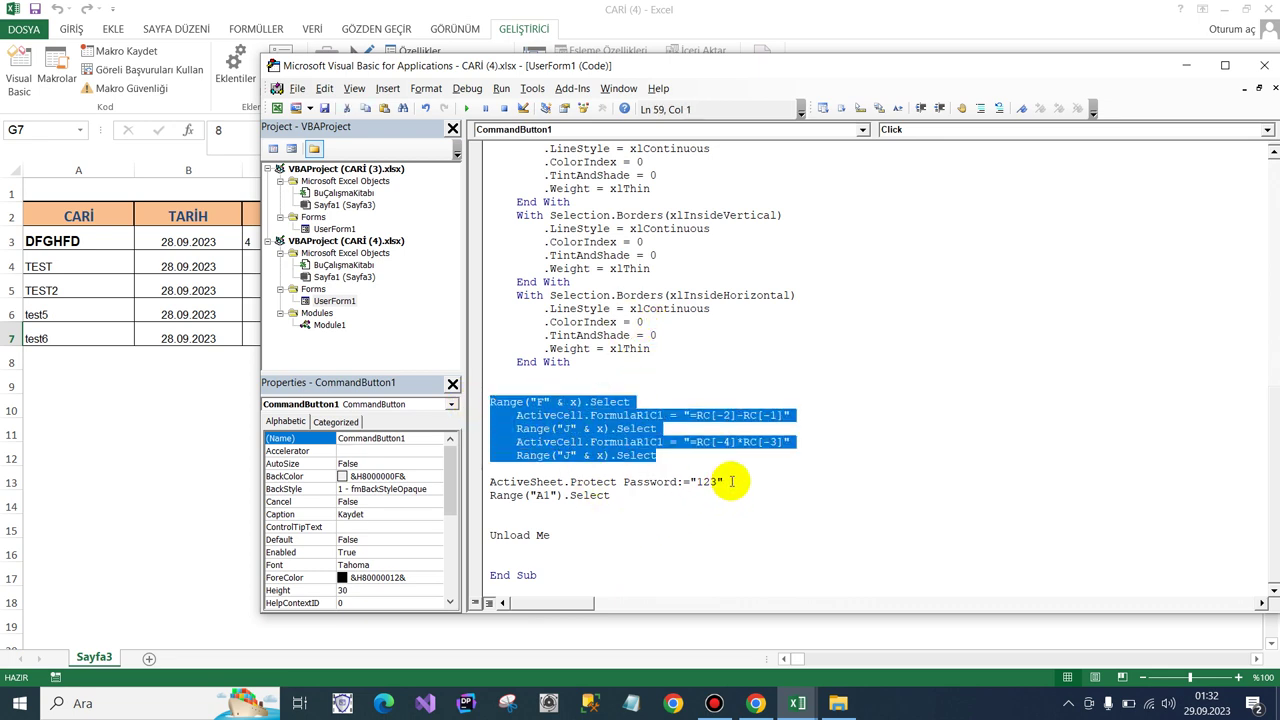
left_click_drag(732, 481, 491, 483)
scroll(667, 319, "up", 4)
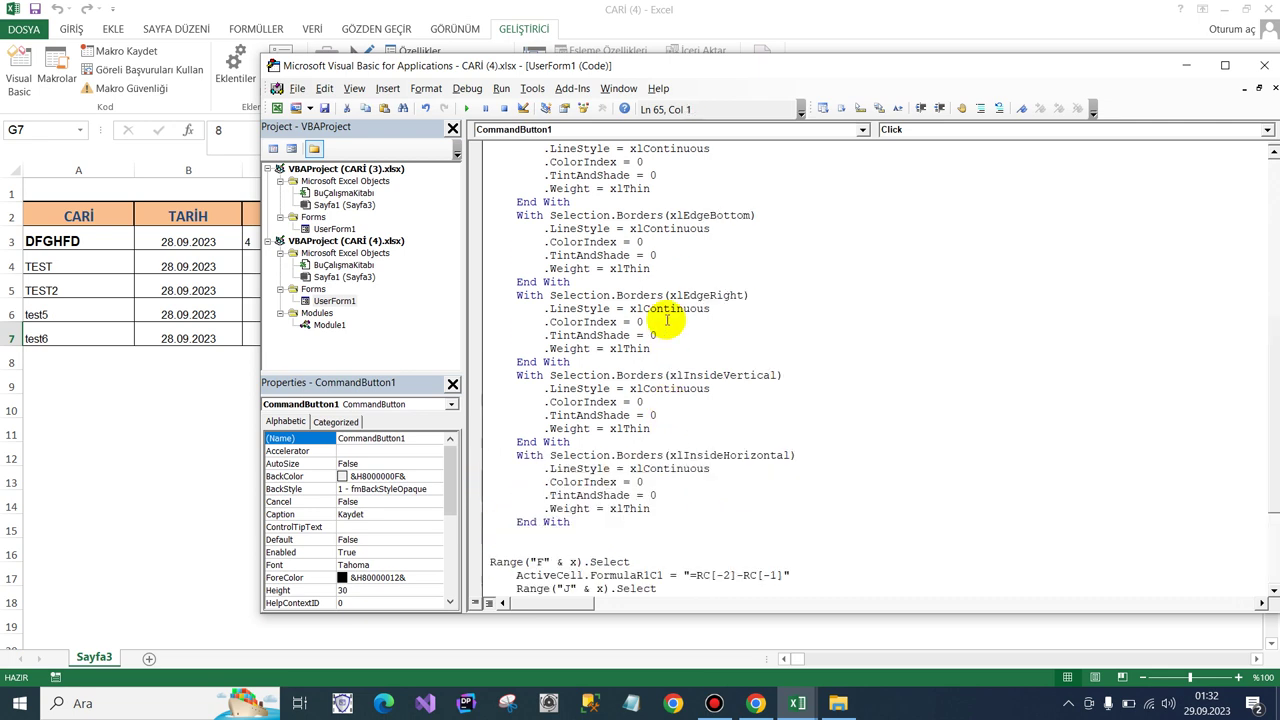
scroll(667, 319, "up", 5)
scroll(667, 319, "up", 4)
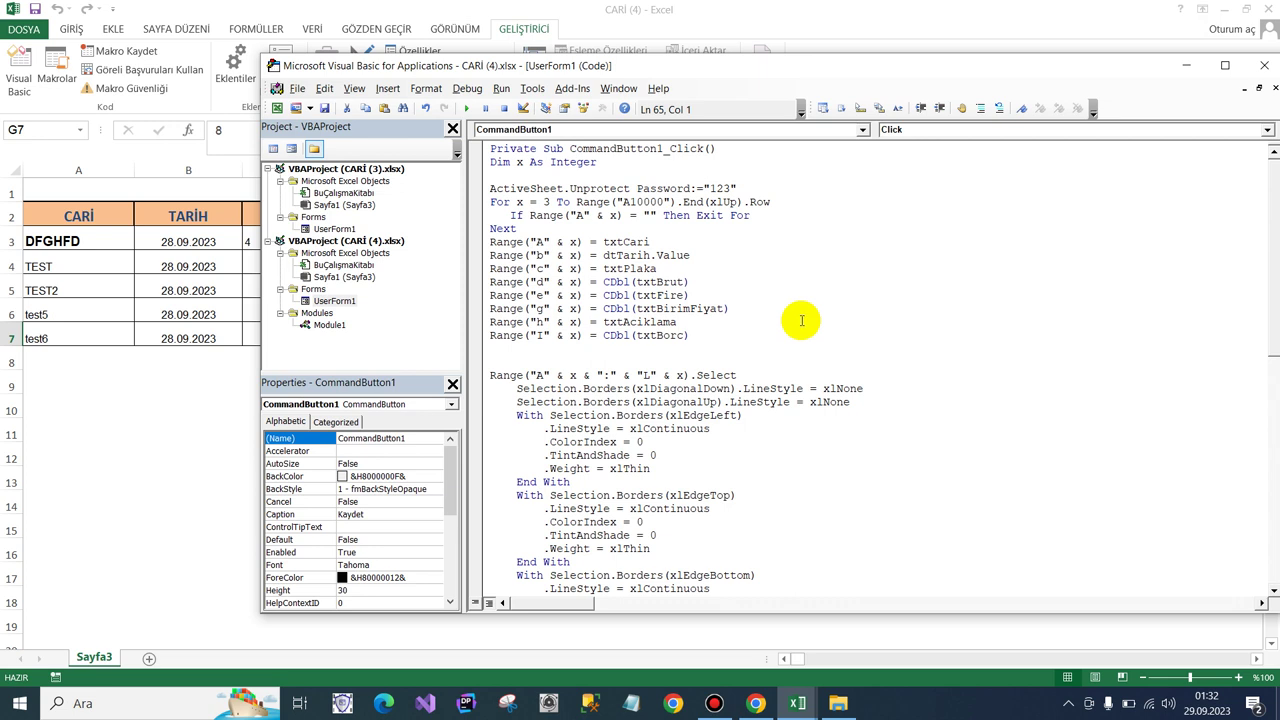
Step: Bring the CARİ (4) ledger sheet back in front of the VBA editor
left_click(714, 703)
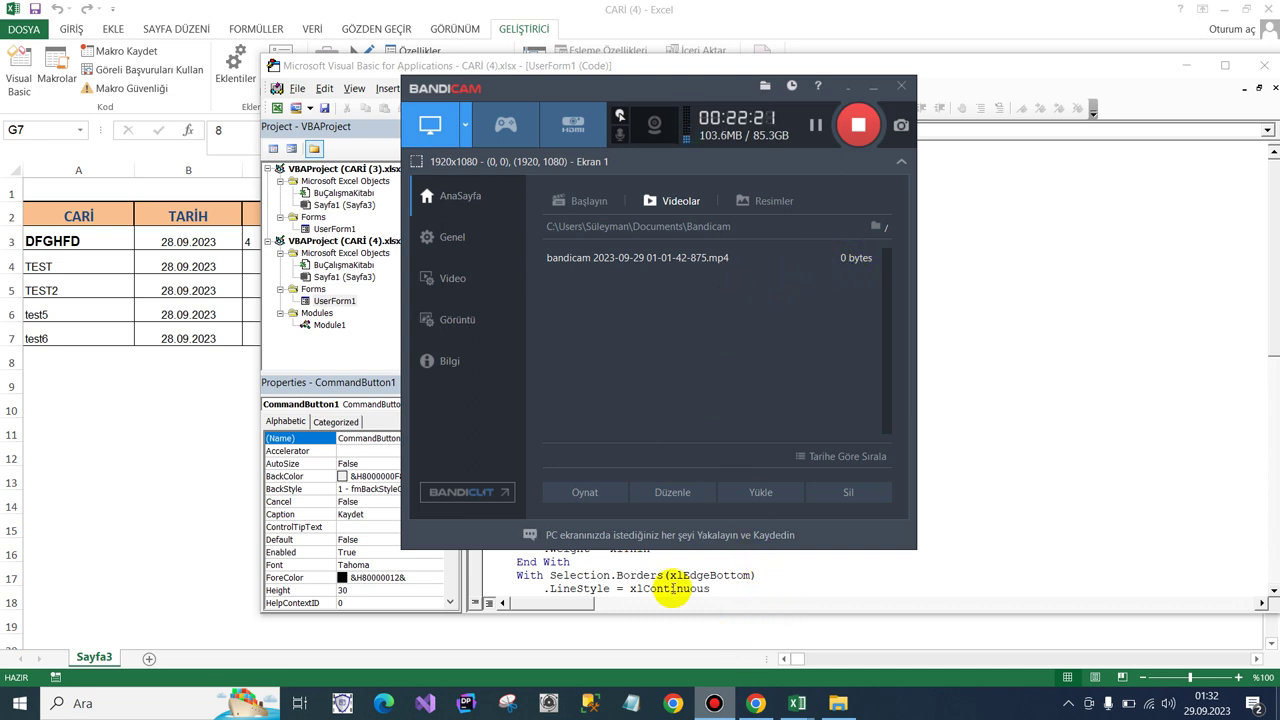
left_click(140, 378)
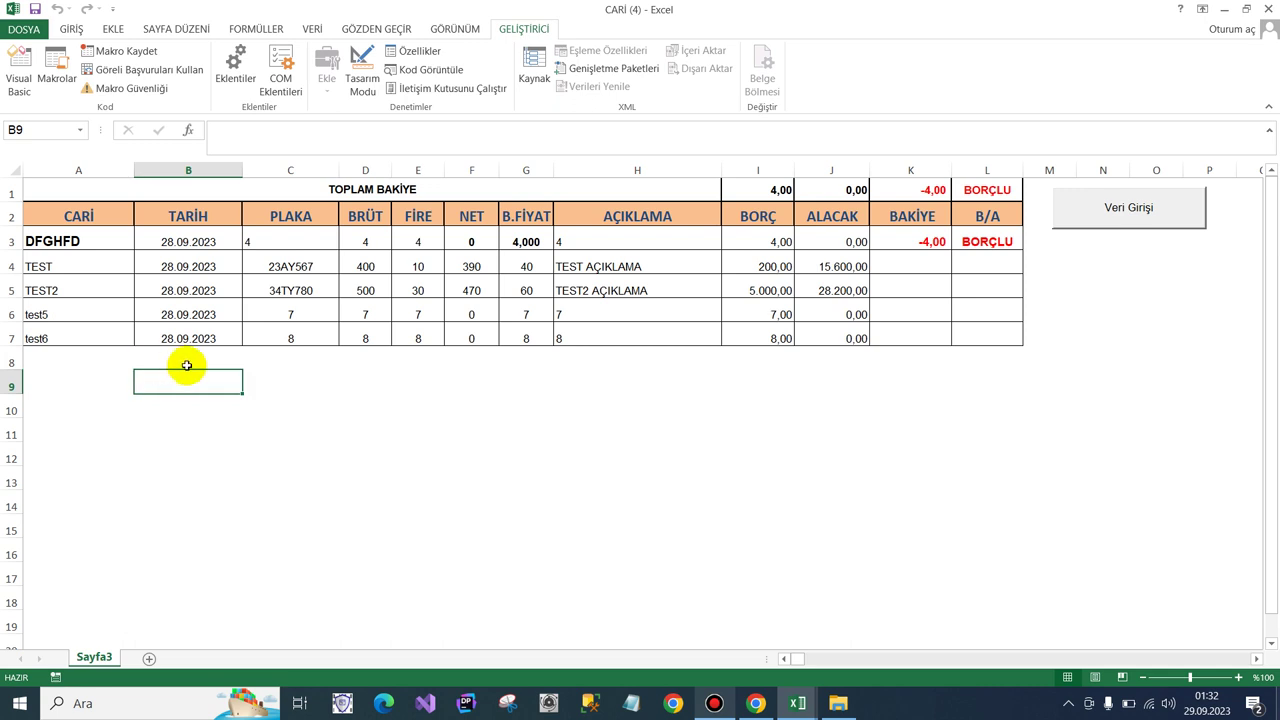
left_click(118, 359)
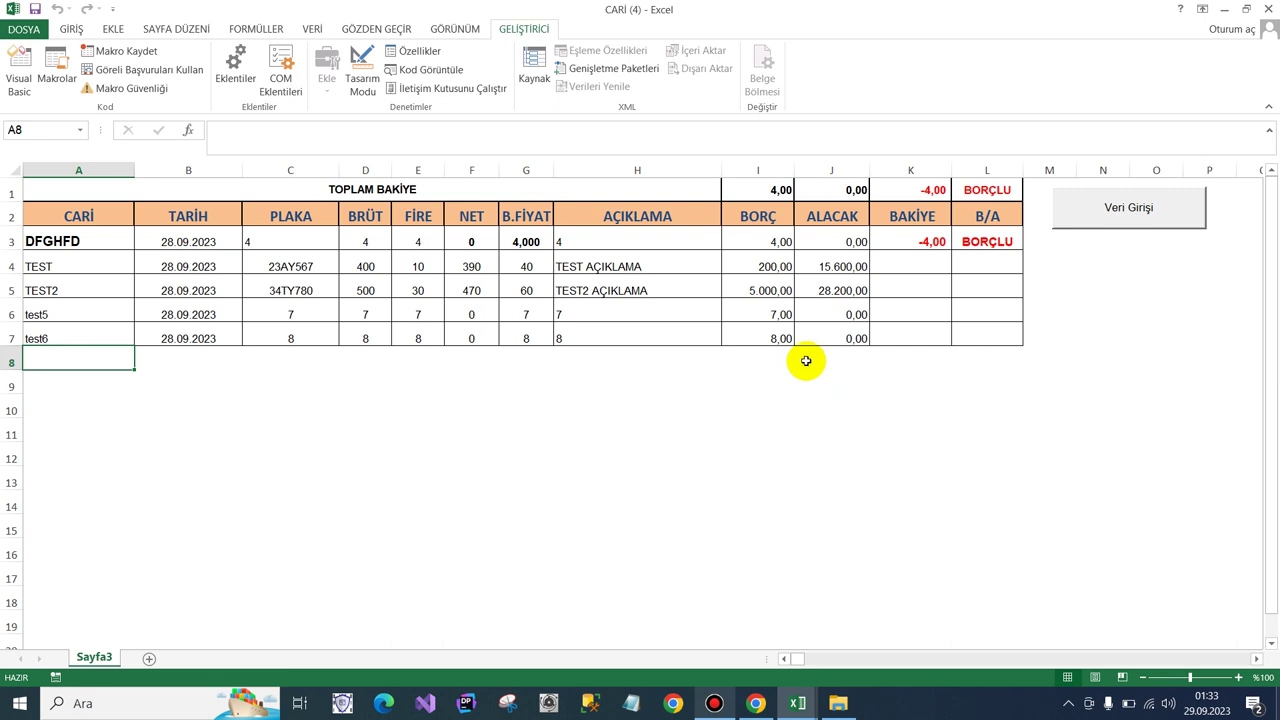
left_click(757, 703)
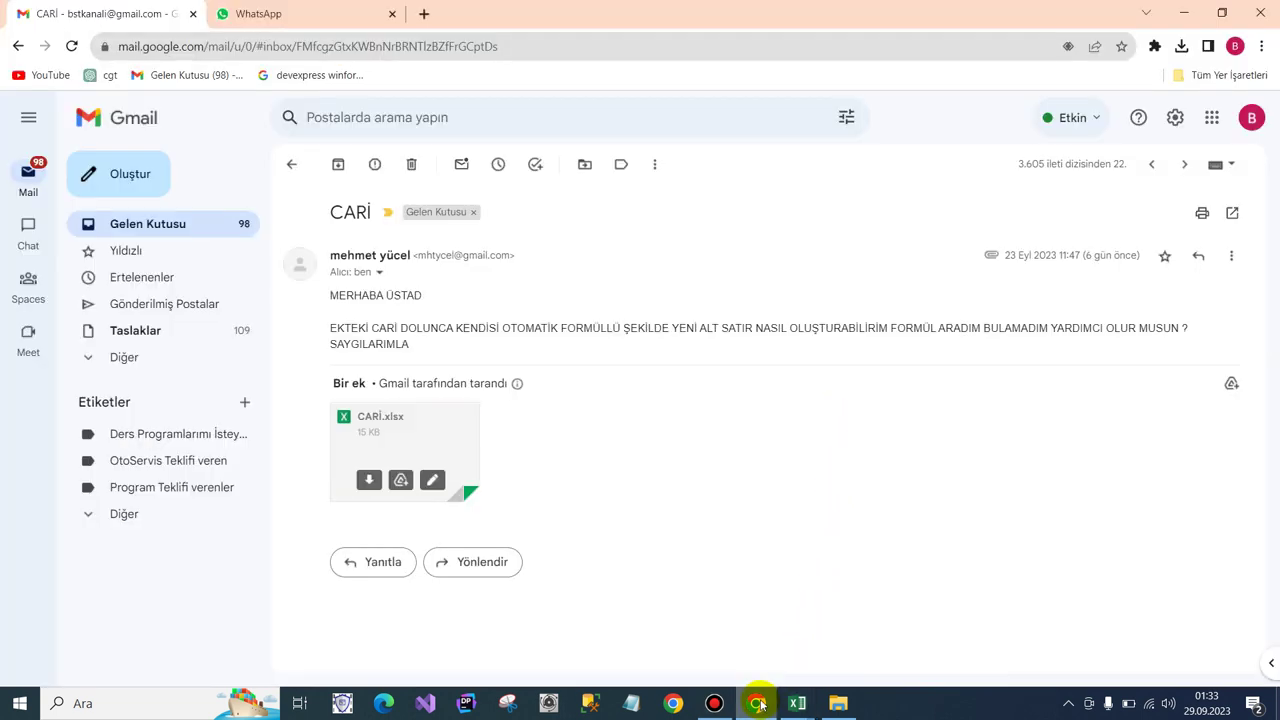
mouse_move(803, 707)
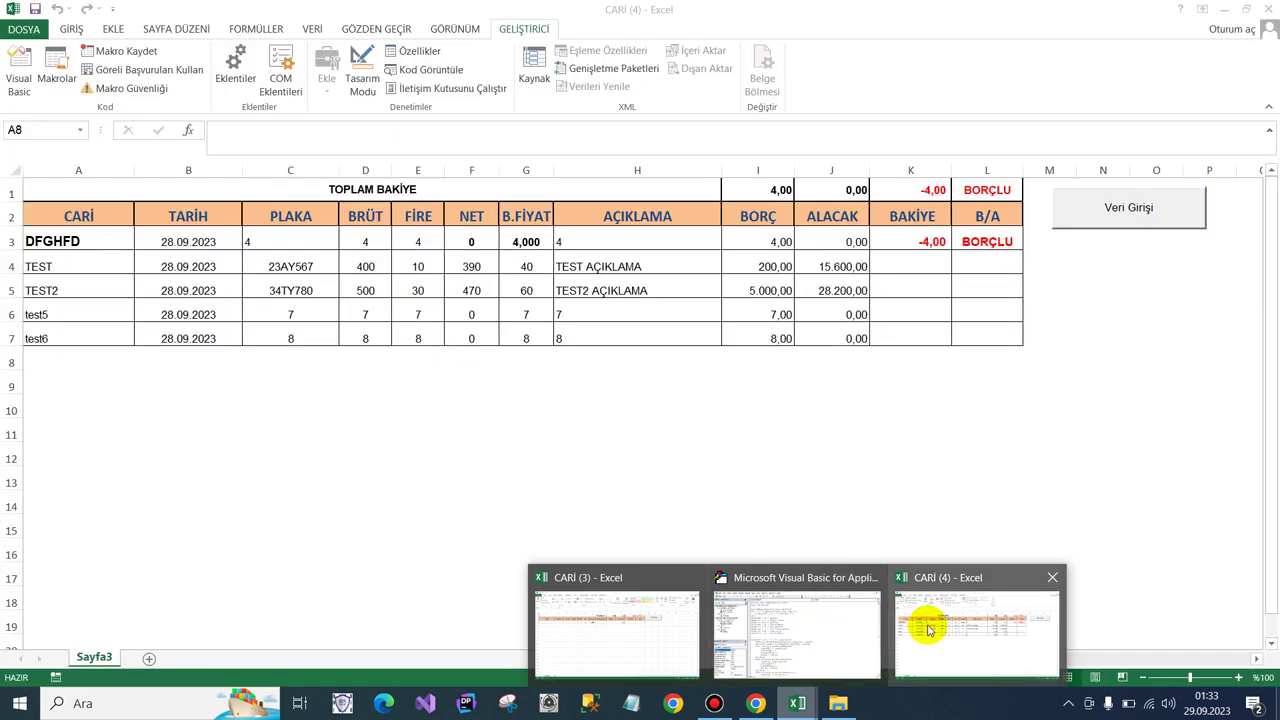
left_click(918, 622)
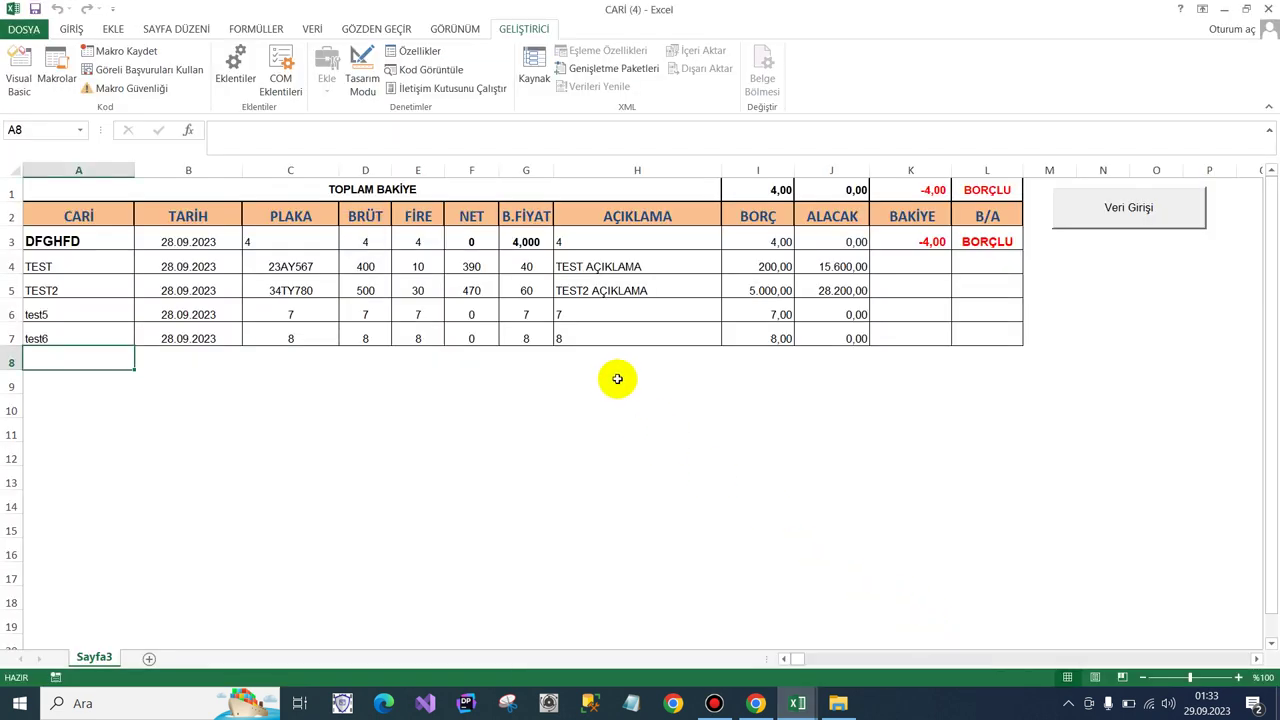